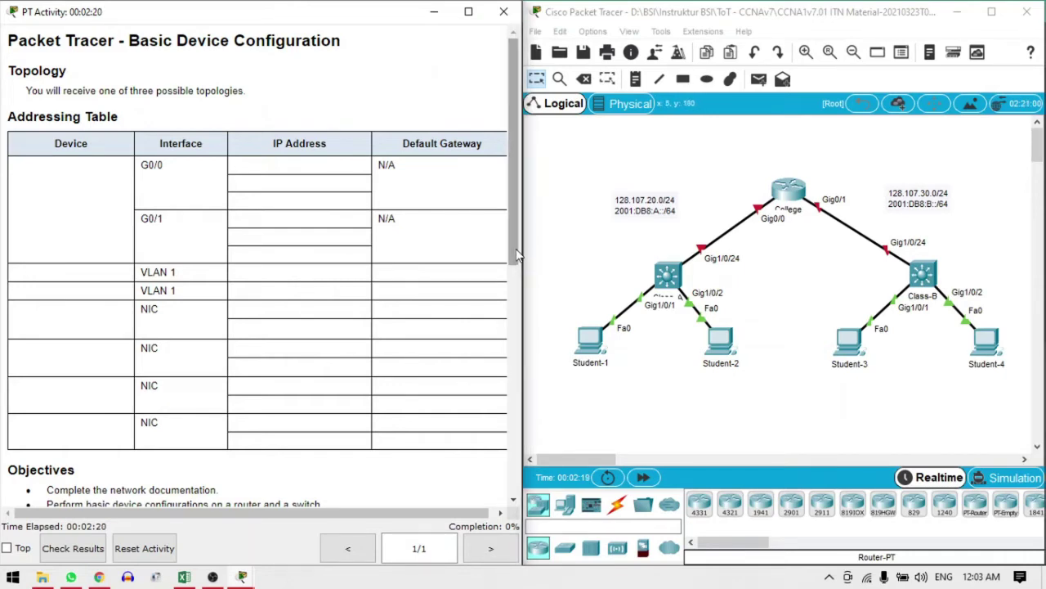
Adjust the view of the Packet Tracer workspace by dragging and scrolling
{"action": "left_click_drag", "start_coordinate": [515, 255], "coordinate": [532, 228]}
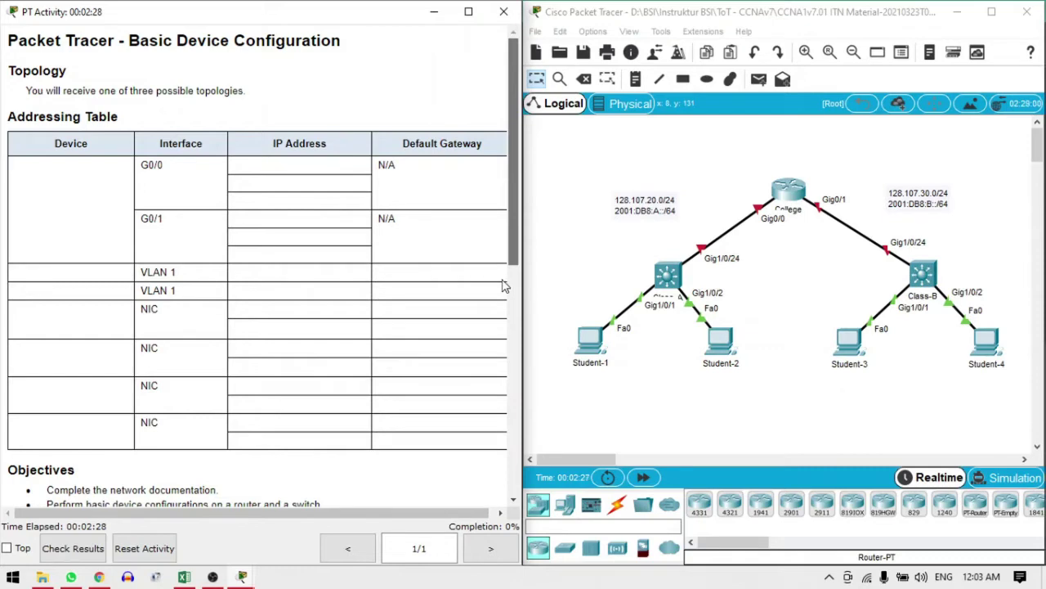
{"action": "scroll", "coordinate": [505, 286], "scroll_direction": "down", "scroll_amount": 2}
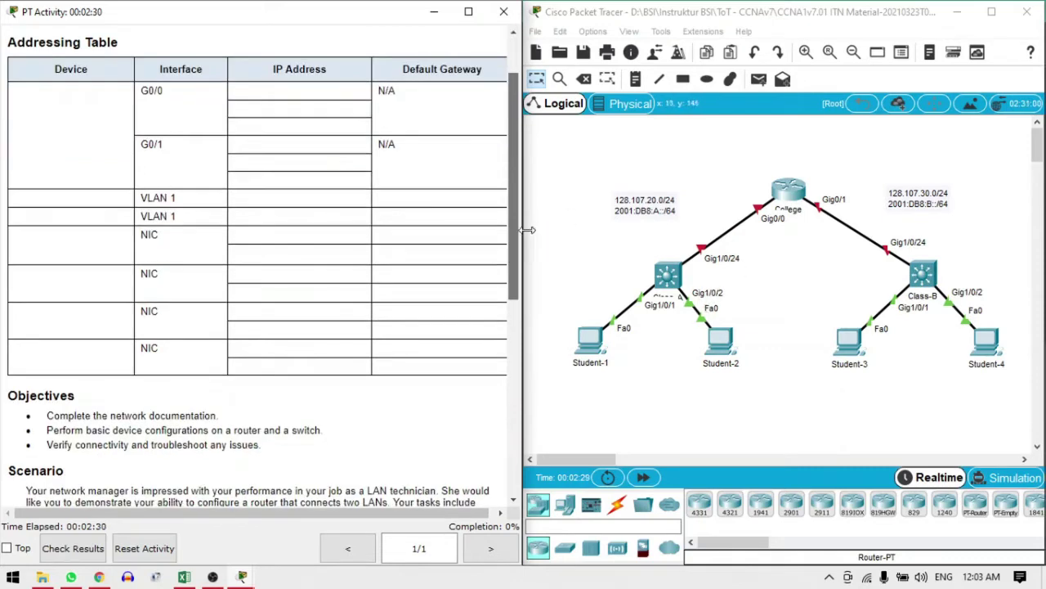
{"action": "scroll", "coordinate": [517, 242], "scroll_direction": "up", "scroll_amount": 2}
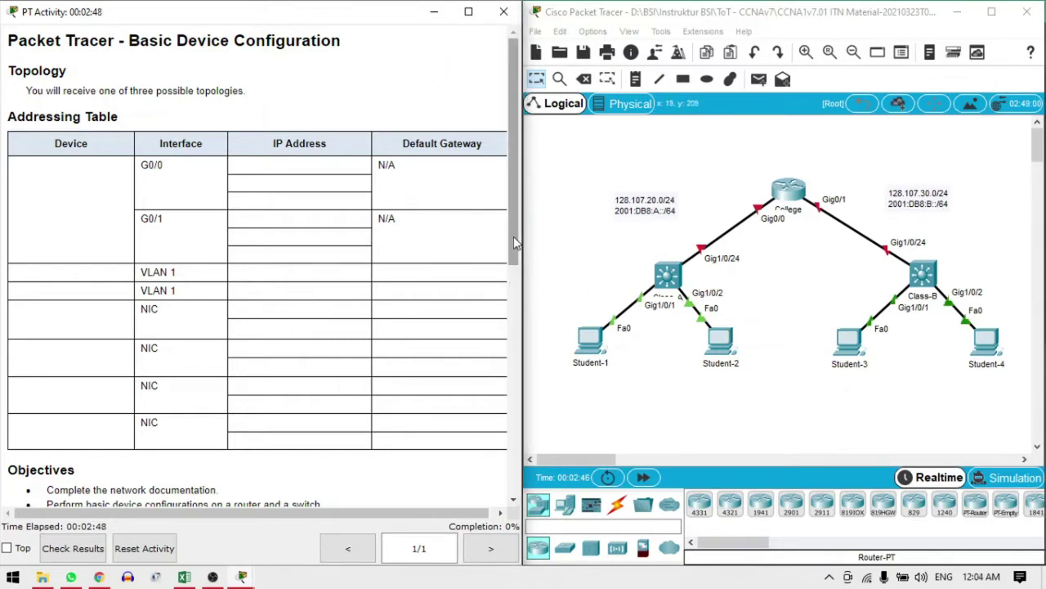
{"action": "left_click_drag", "start_coordinate": [514, 234], "coordinate": [523, 229]}
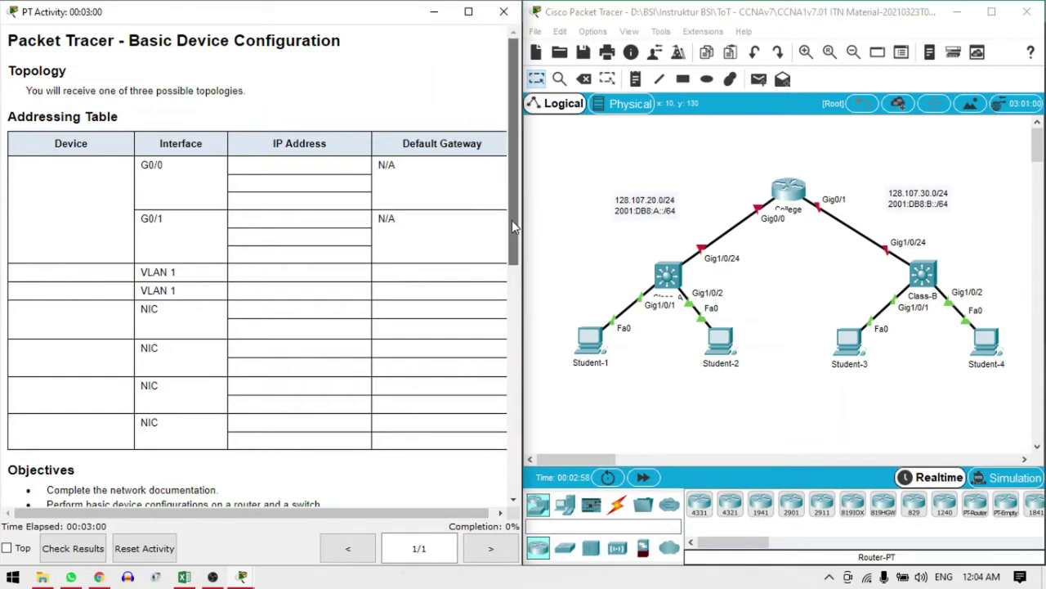
{"action": "left_click_drag", "start_coordinate": [512, 219], "coordinate": [512, 239]}
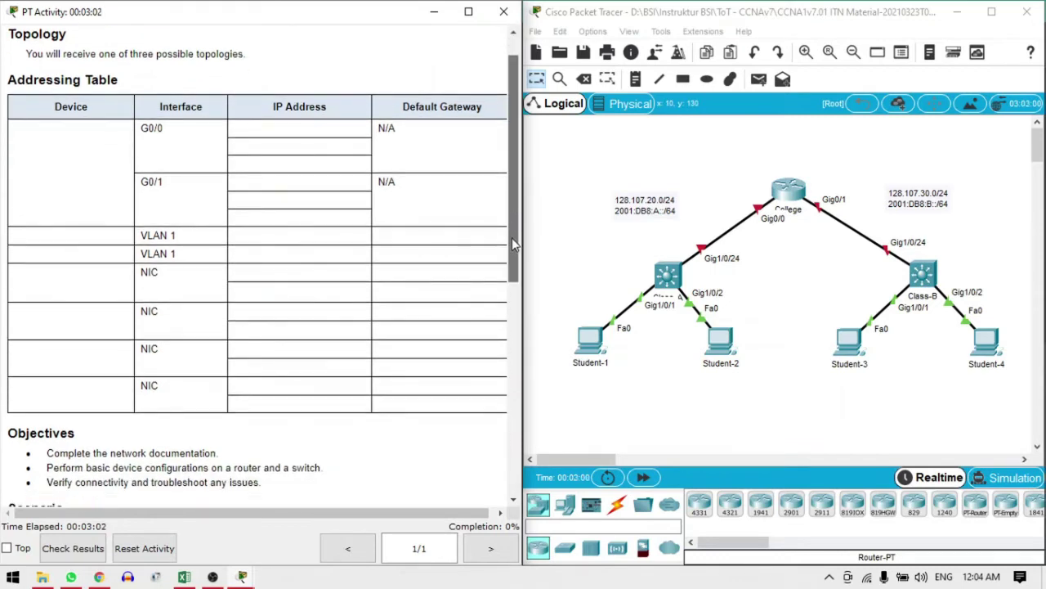
{"action": "left_click_drag", "start_coordinate": [512, 238], "coordinate": [513, 235]}
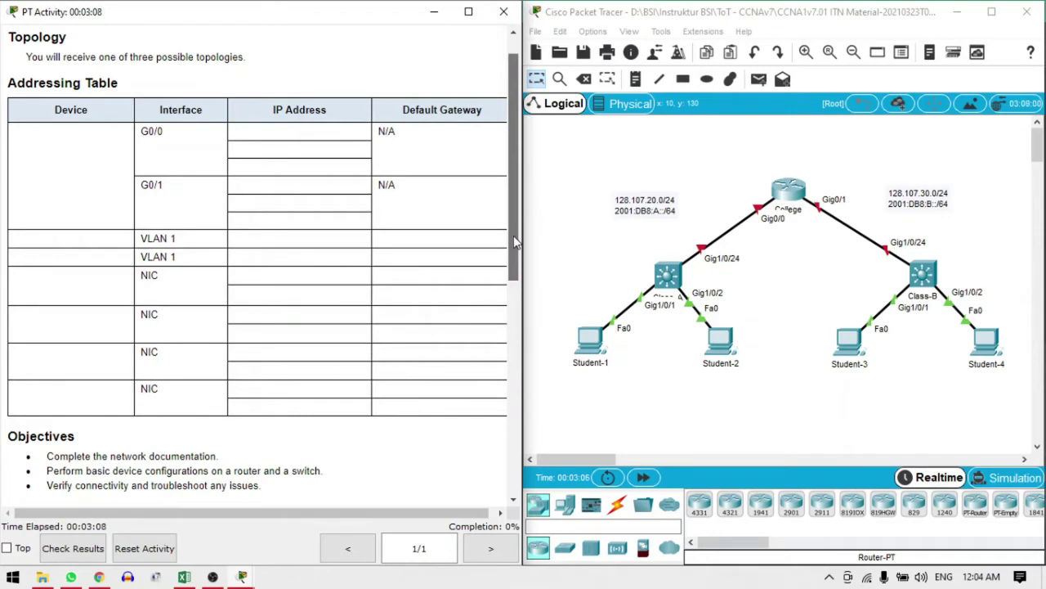
{"action": "left_click_drag", "start_coordinate": [513, 235], "coordinate": [512, 311]}
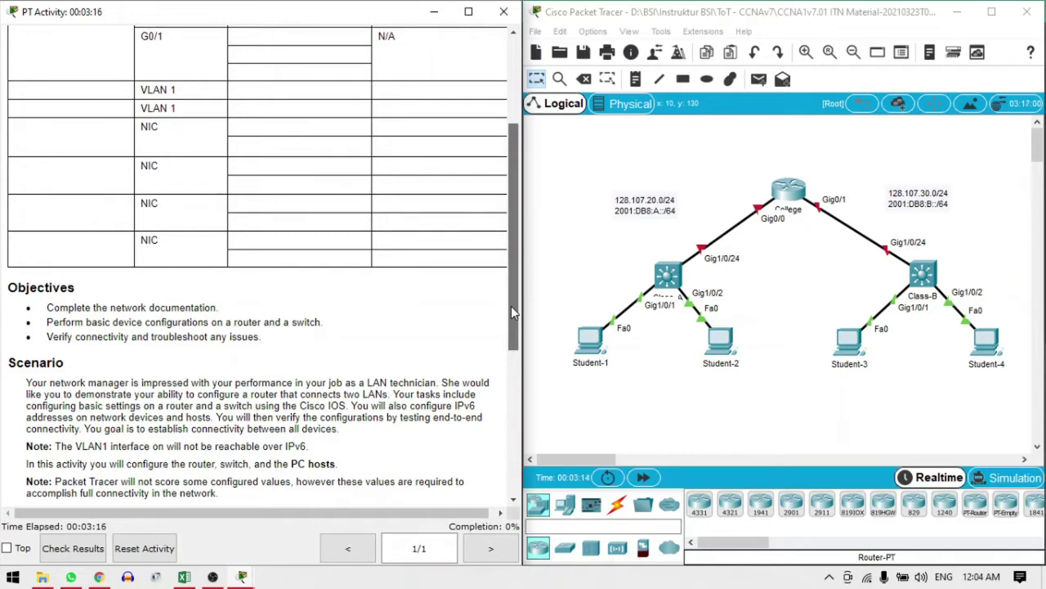
{"action": "left_click_drag", "start_coordinate": [511, 306], "coordinate": [509, 313]}
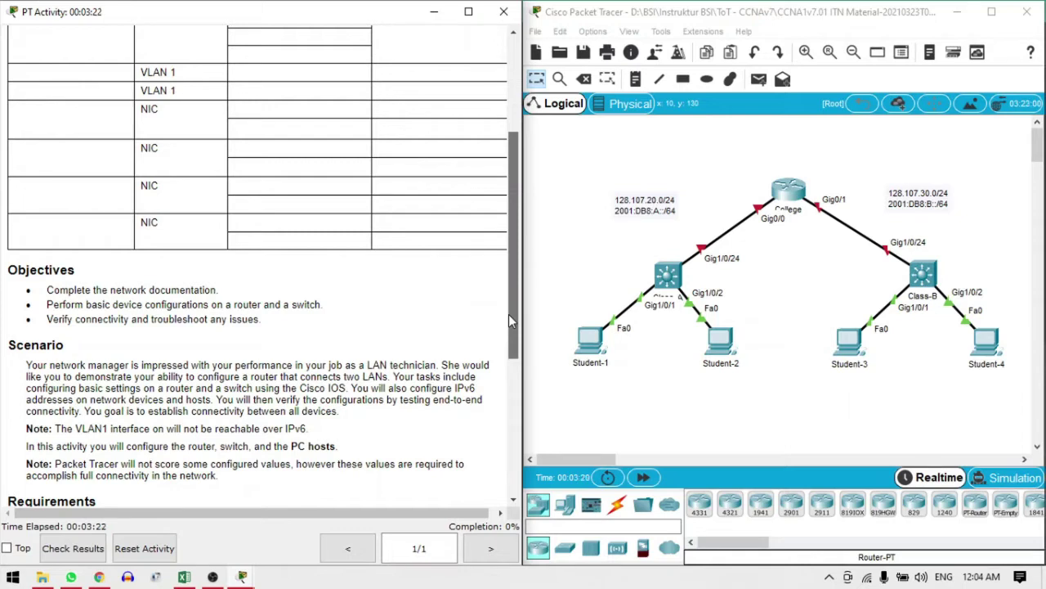
{"action": "left_click_drag", "start_coordinate": [509, 314], "coordinate": [507, 319]}
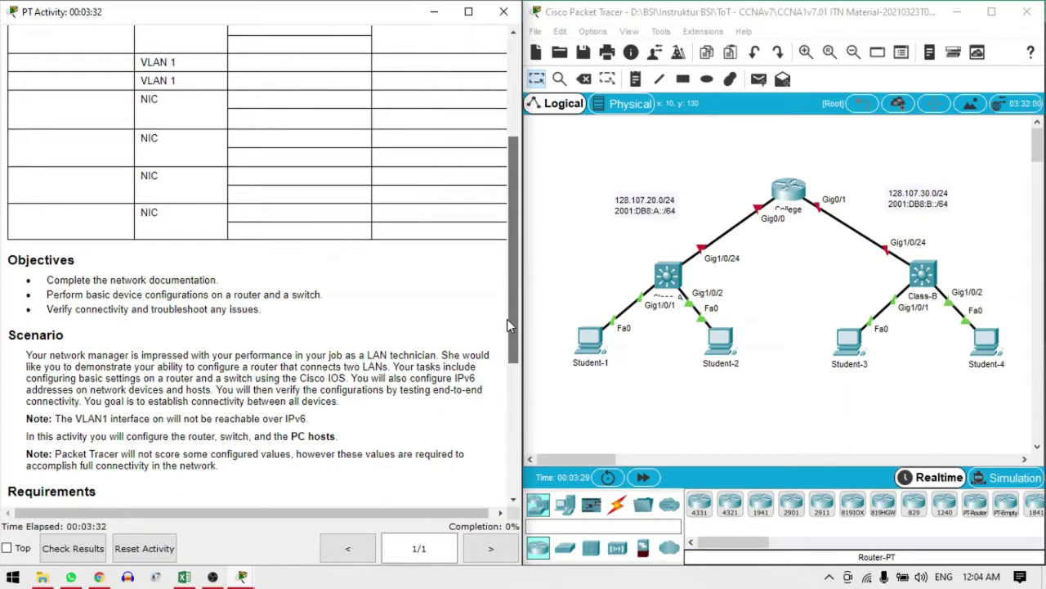
{"action": "left_click_drag", "start_coordinate": [507, 319], "coordinate": [458, 378]}
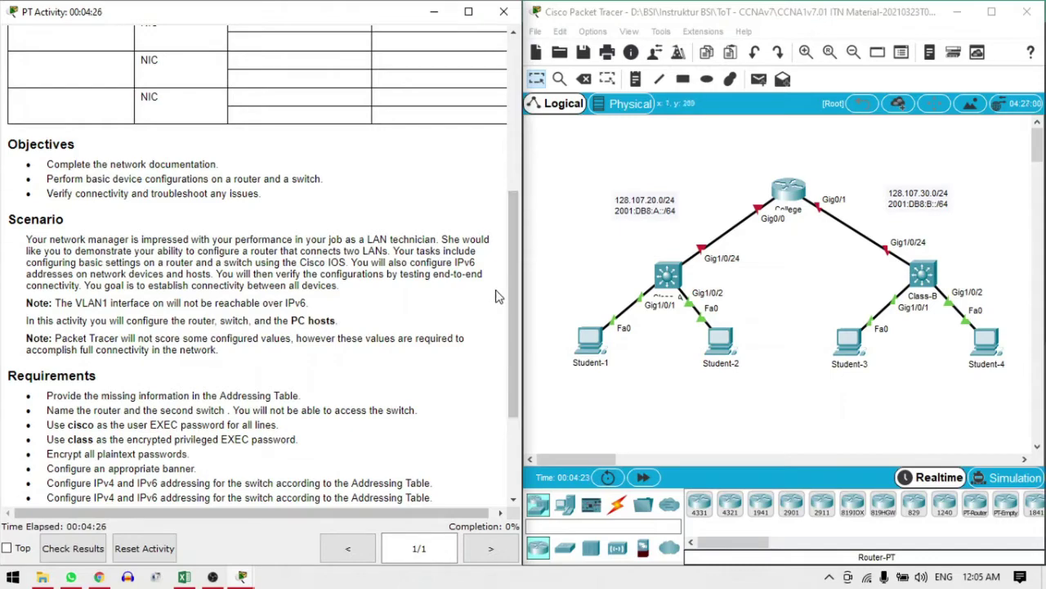
{"action": "left_click_drag", "start_coordinate": [517, 301], "coordinate": [500, 372]}
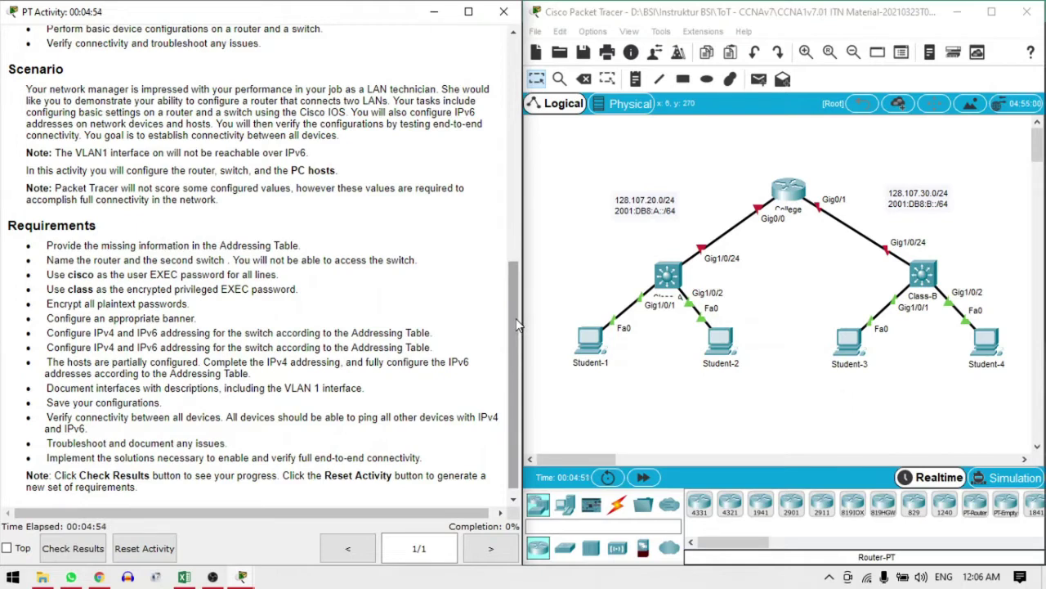
{"action": "left_click_drag", "start_coordinate": [510, 318], "coordinate": [521, 193]}
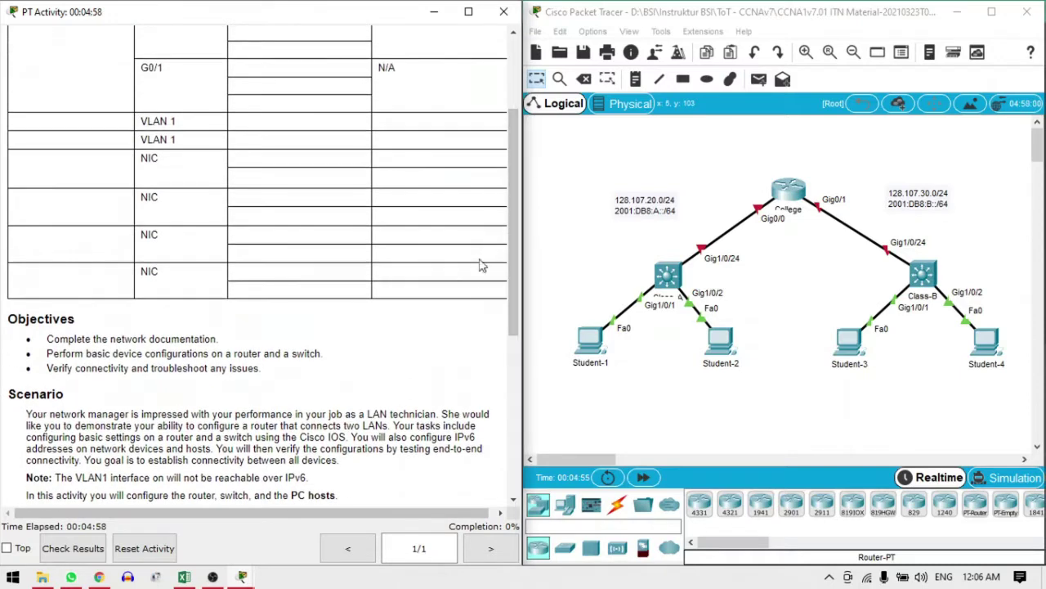
{"action": "left_click_drag", "start_coordinate": [512, 295], "coordinate": [528, 256]}
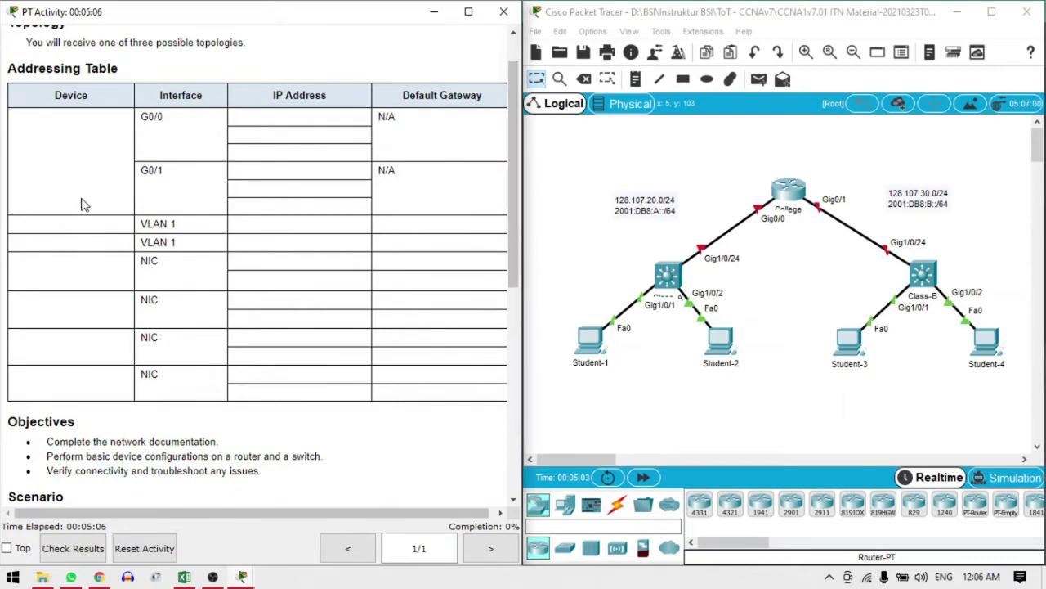
Bring the Addressing Table workbook forward, scrolled to row 1 and snapped to the left half
{"action": "left_click", "coordinate": [184, 577]}
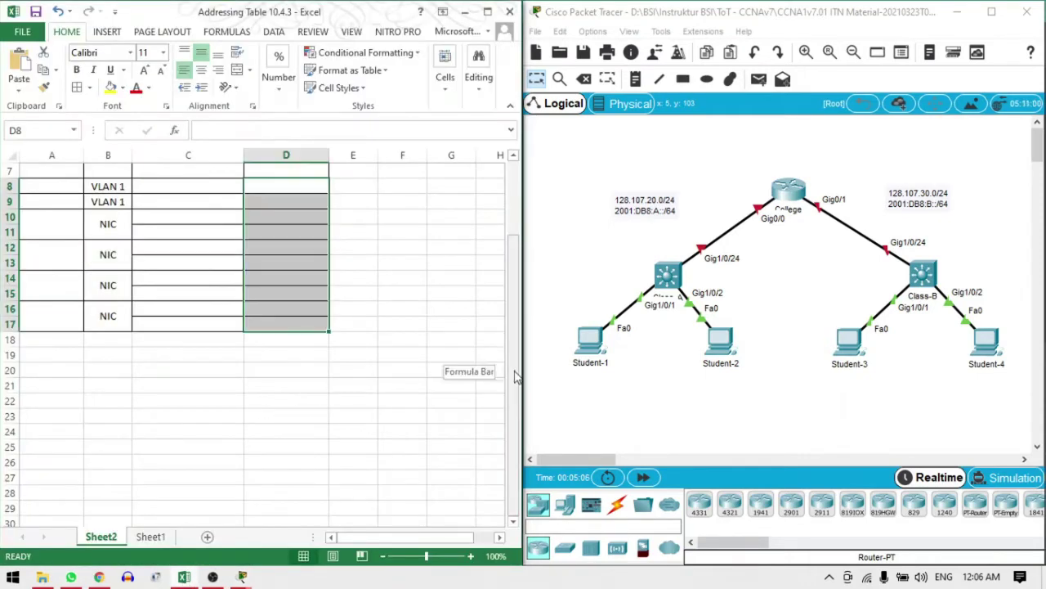
{"action": "scroll", "coordinate": [515, 376], "scroll_direction": "up", "scroll_amount": 2}
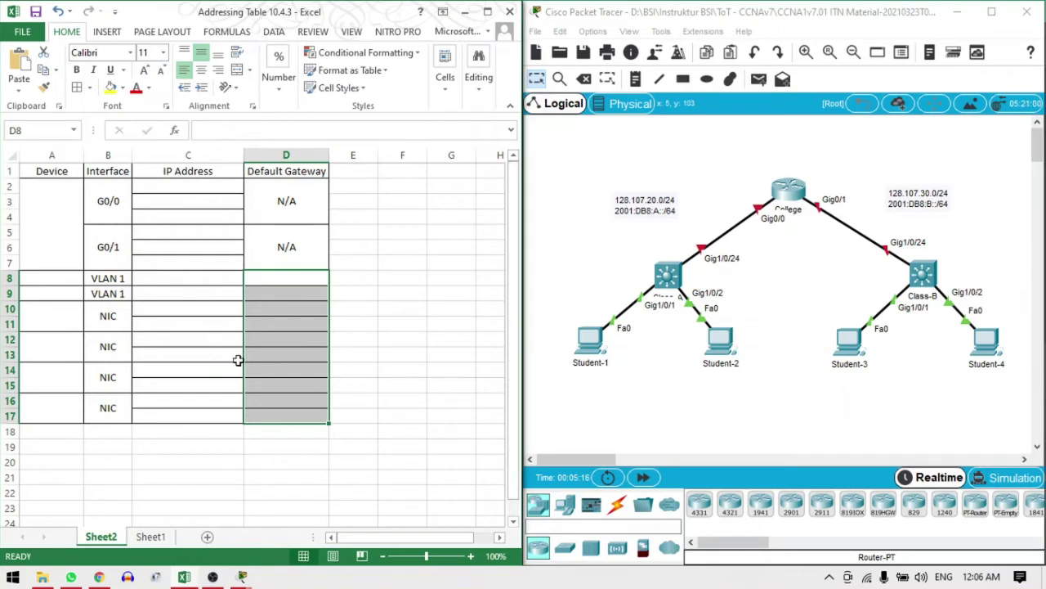
{"action": "left_click", "coordinate": [392, 324]}
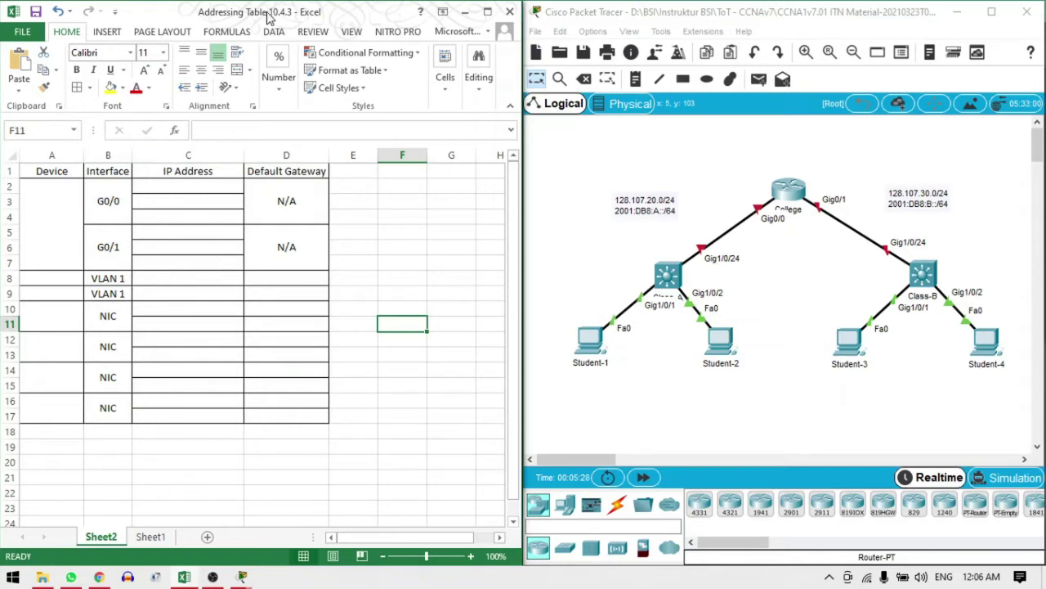
{"action": "key", "text": "super+Right"}
{"action": "key", "text": "super+Right"}
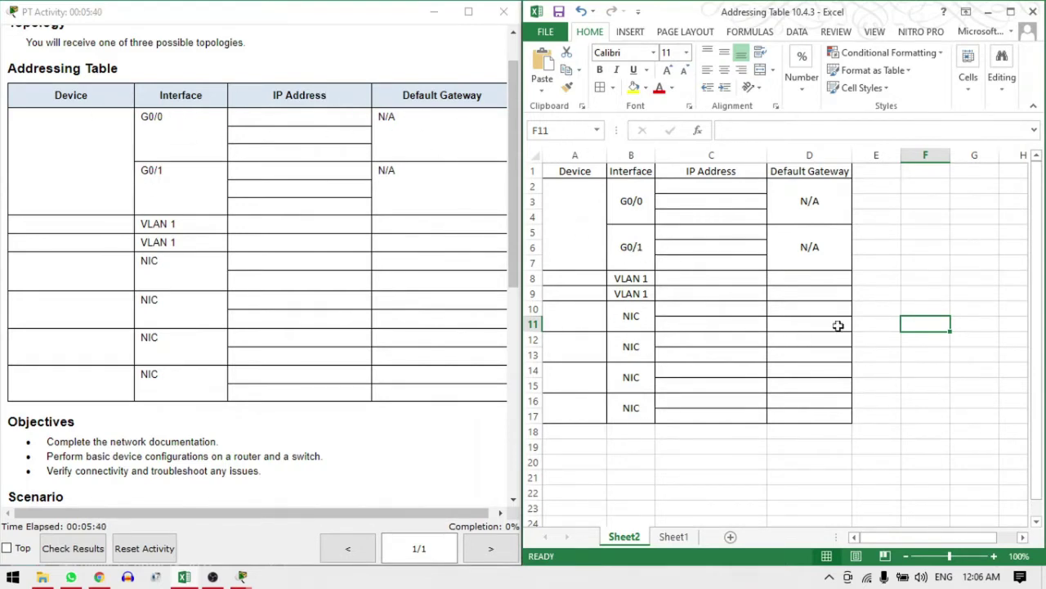
{"action": "left_click", "coordinate": [897, 291]}
{"action": "key", "text": "super+Left"}
{"action": "key", "text": "super+Left"}
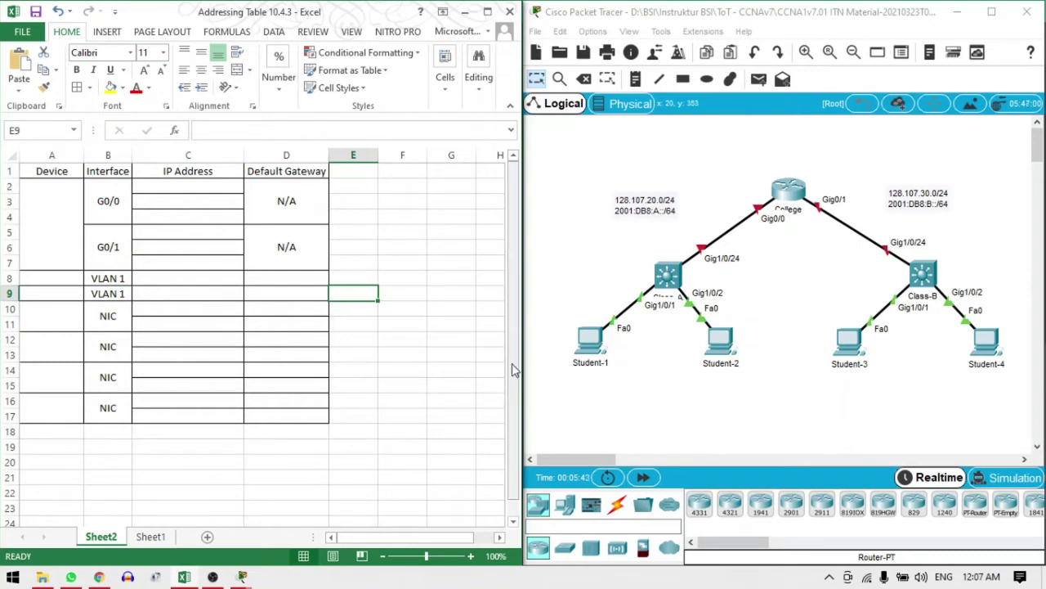
{"action": "left_click", "coordinate": [172, 336]}
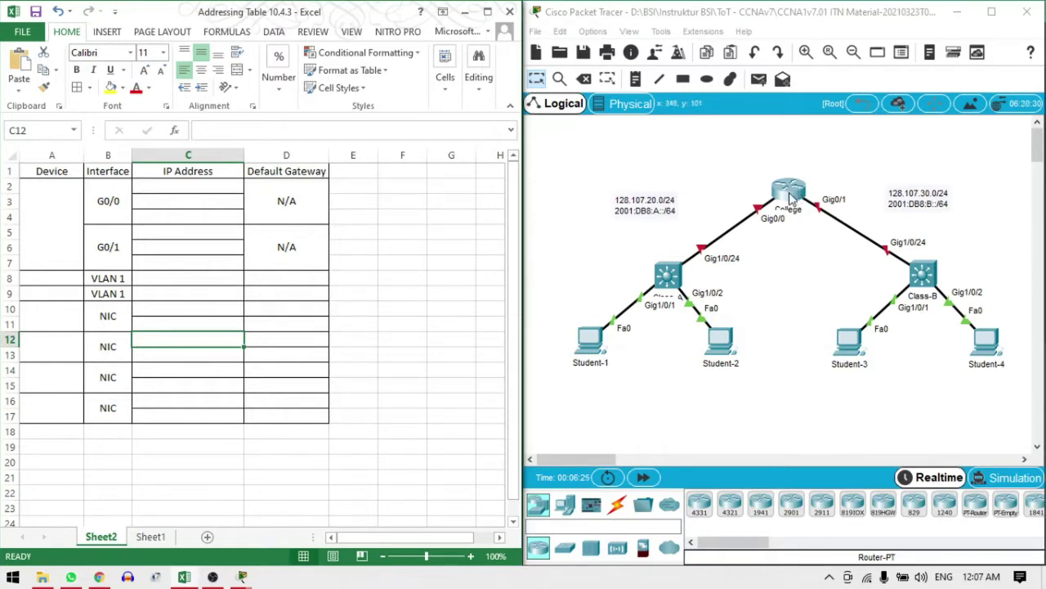
{"action": "left_click", "coordinate": [790, 197]}
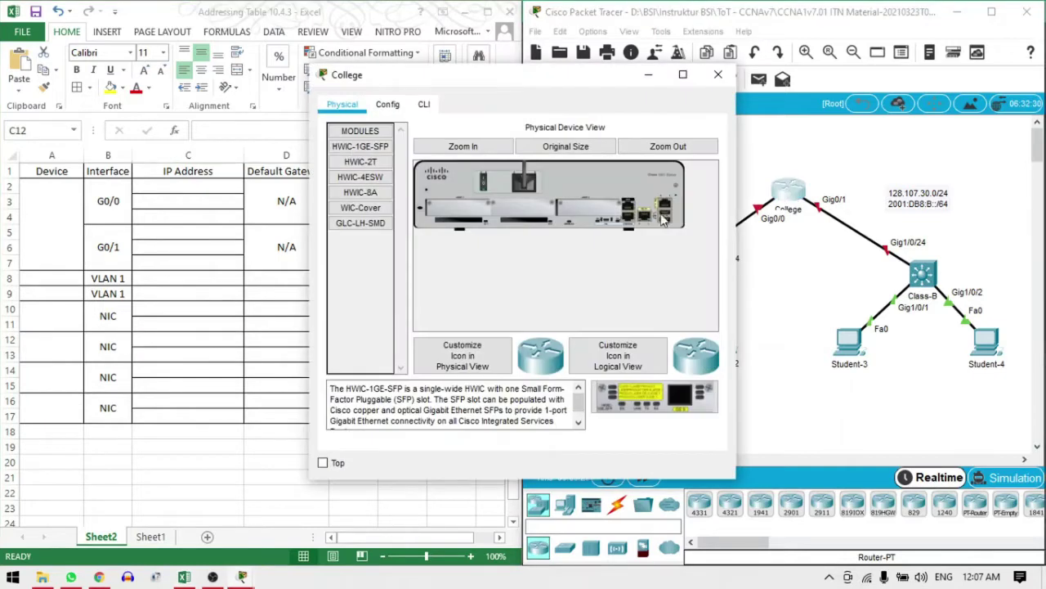
{"action": "left_click", "coordinate": [388, 106]}
{"action": "left_click", "coordinate": [824, 315]}
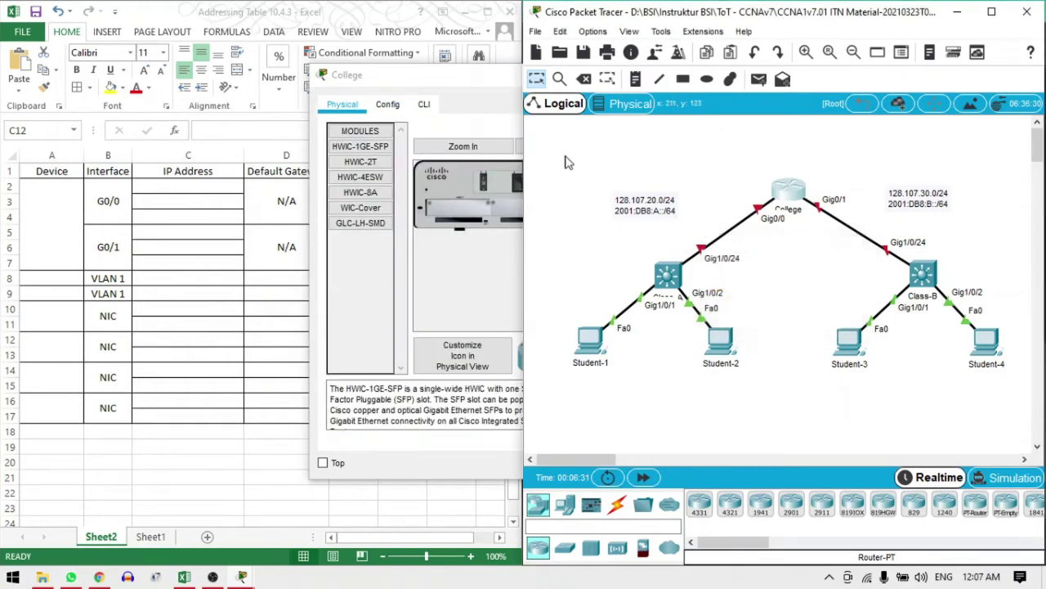
{"action": "left_click", "coordinate": [423, 106]}
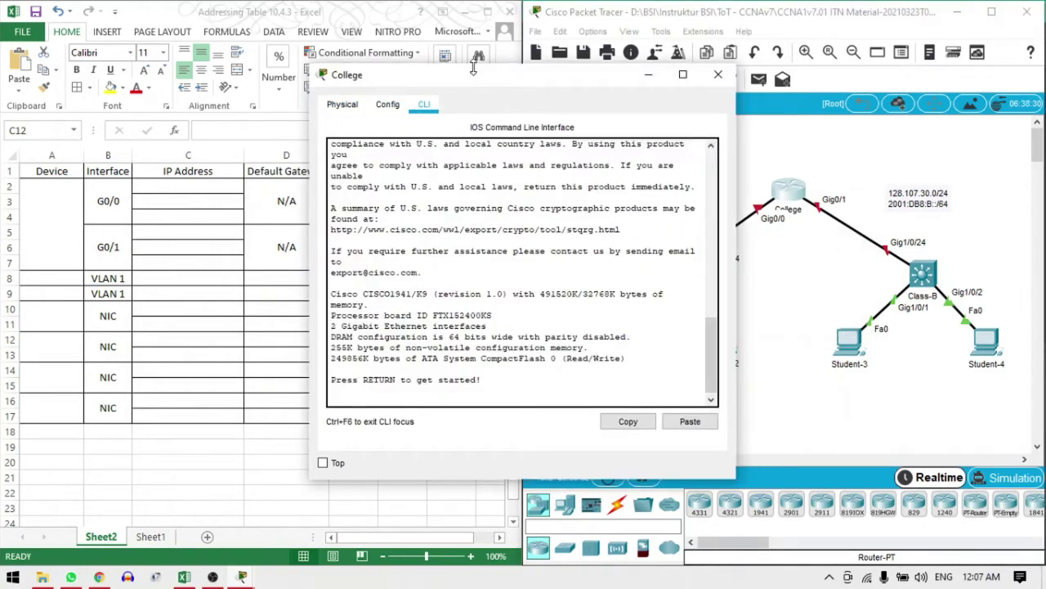
{"action": "left_click_drag", "start_coordinate": [469, 82], "coordinate": [686, 150]}
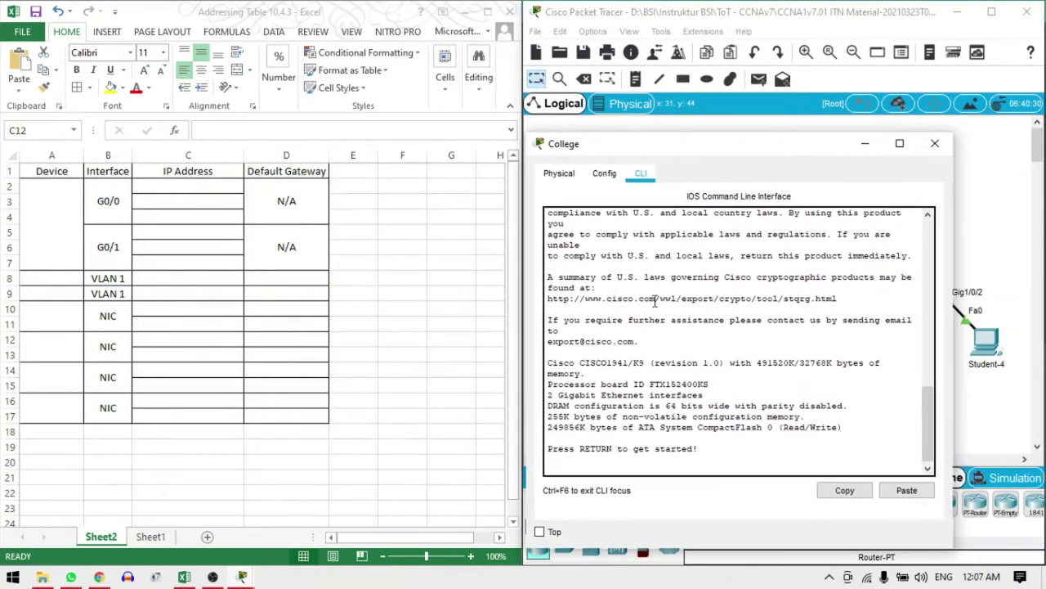
{"action": "key", "text": "Return"}
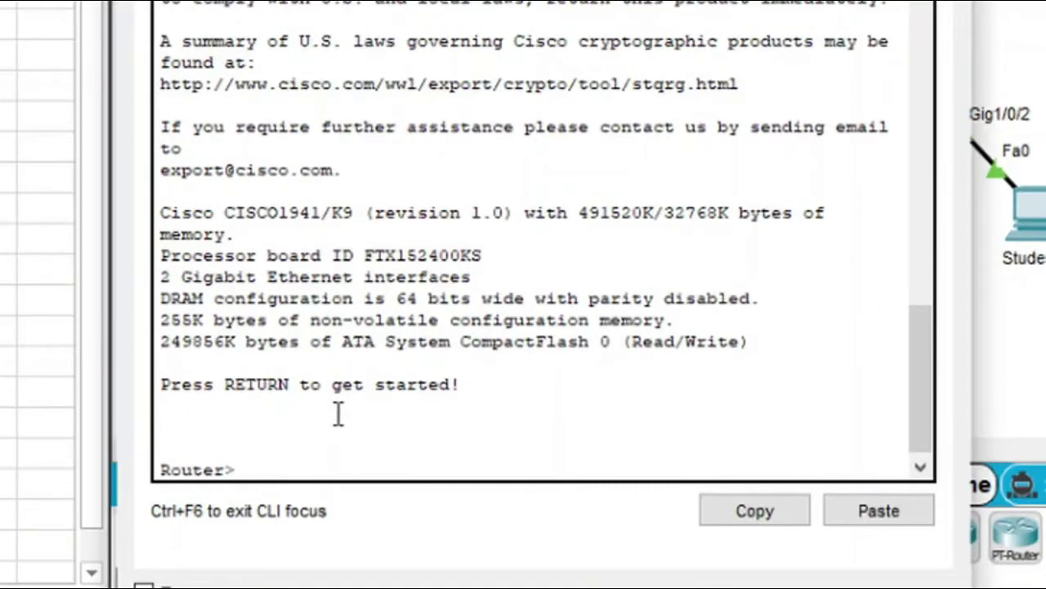
{"action": "type", "text": "enable"}
{"action": "key", "text": "Return"}
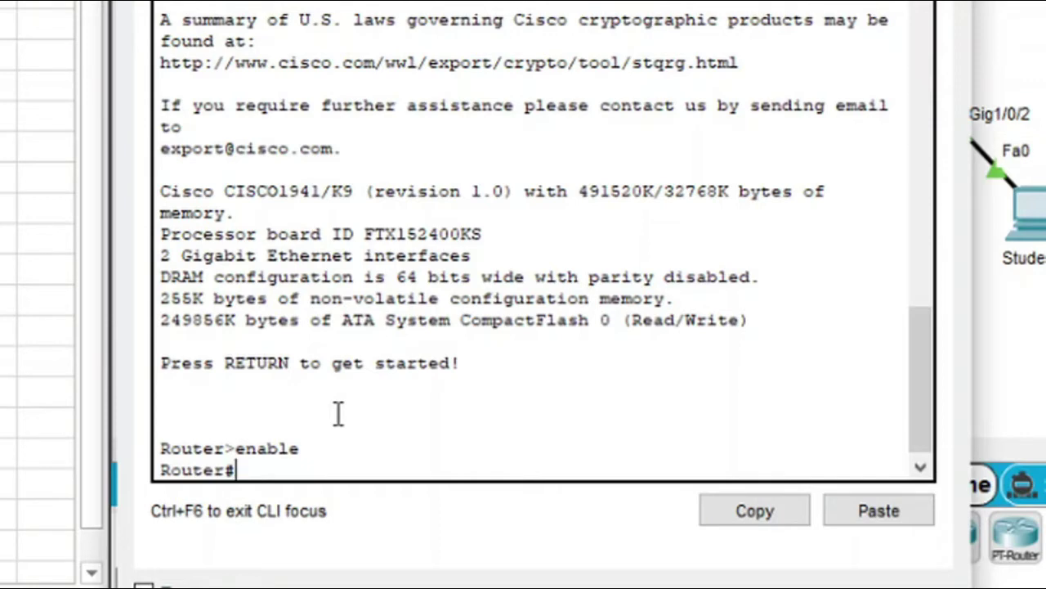
{"action": "type", "text": "how"}
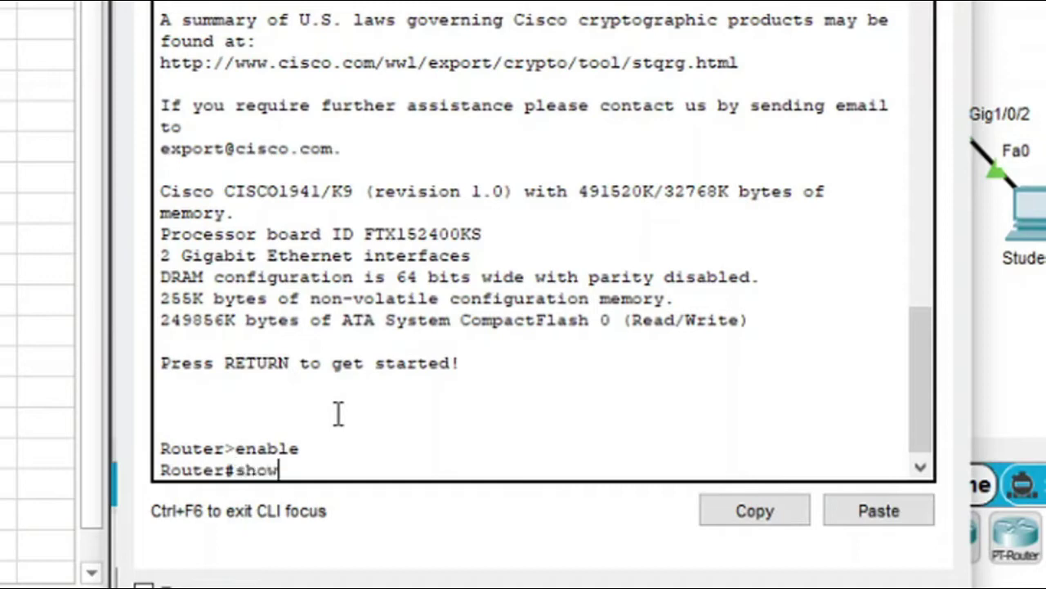
{"action": "type", "text": " ip inter"}
{"action": "key", "text": "Tab"}
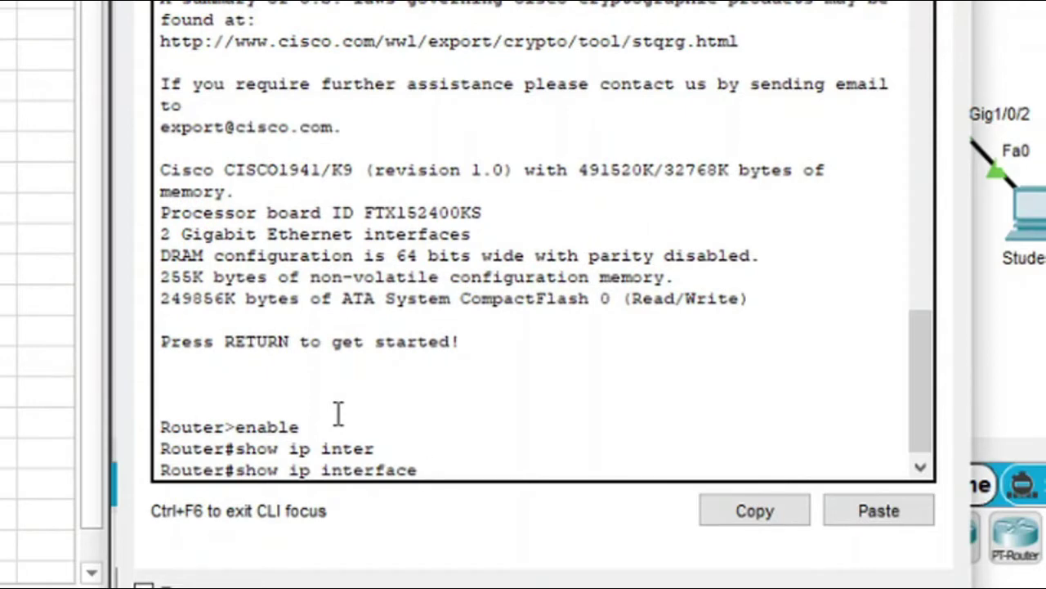
{"action": "type", "text": "br"}
{"action": "key", "text": "Tab"}
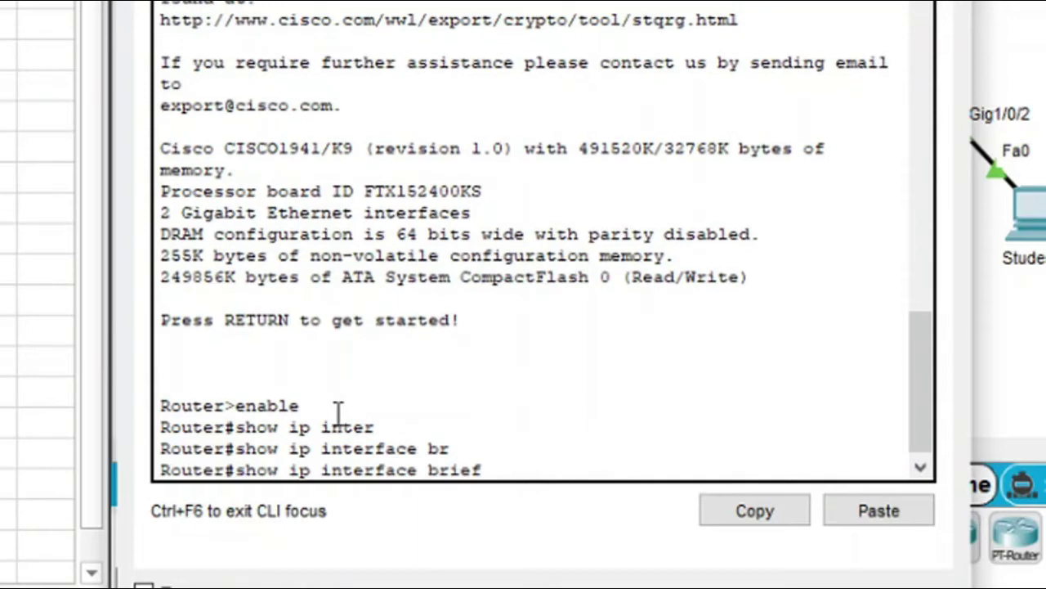
{"action": "key", "text": "Return"}
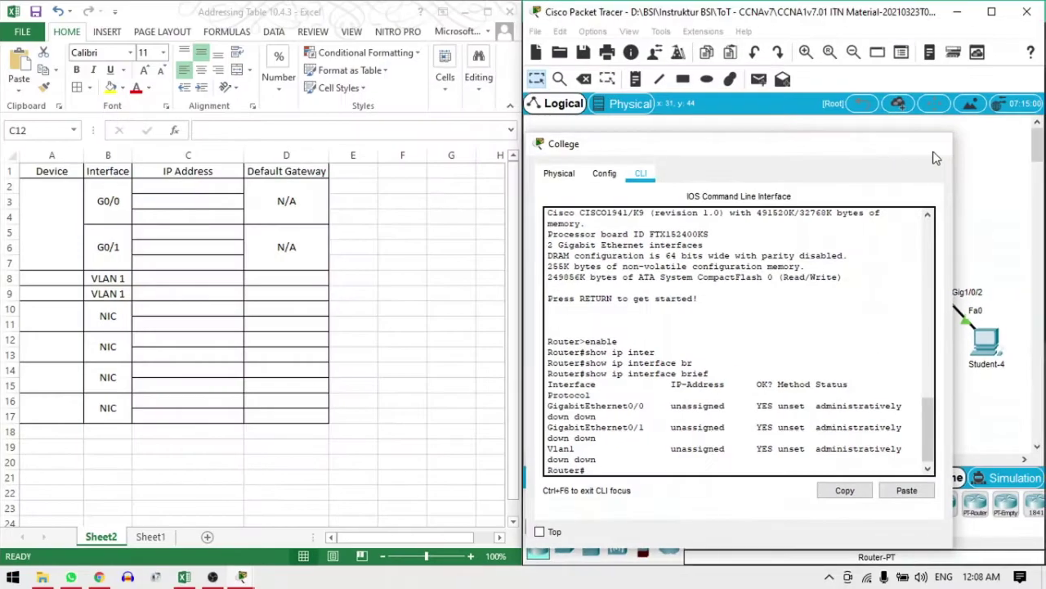
{"action": "left_click", "coordinate": [934, 140]}
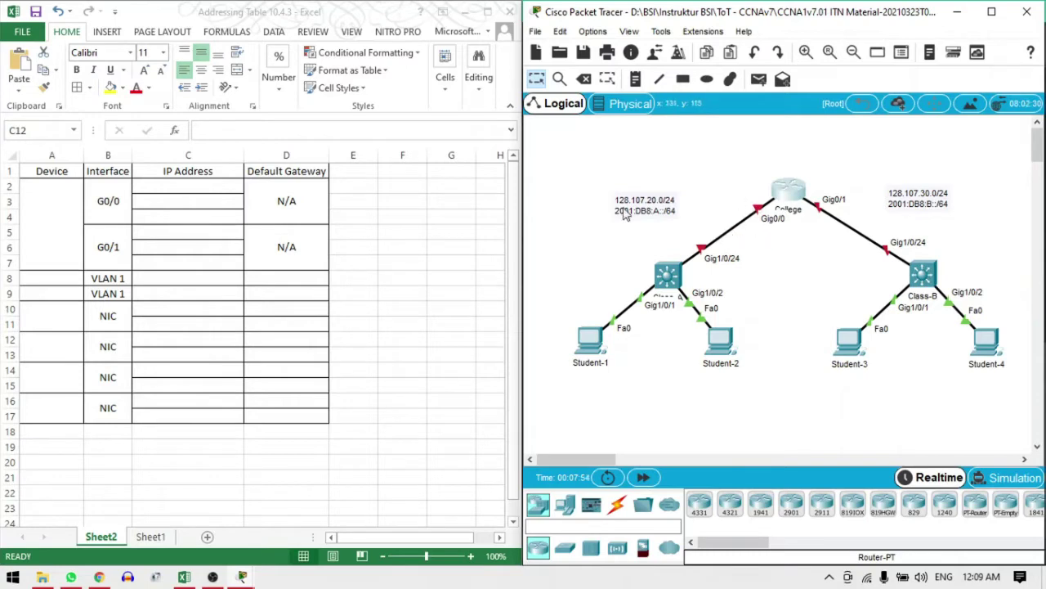
Enter College in A2 and 128.107.20.1/24 in C2 as its G0/0 IPv4 address
{"action": "left_click", "coordinate": [188, 194]}
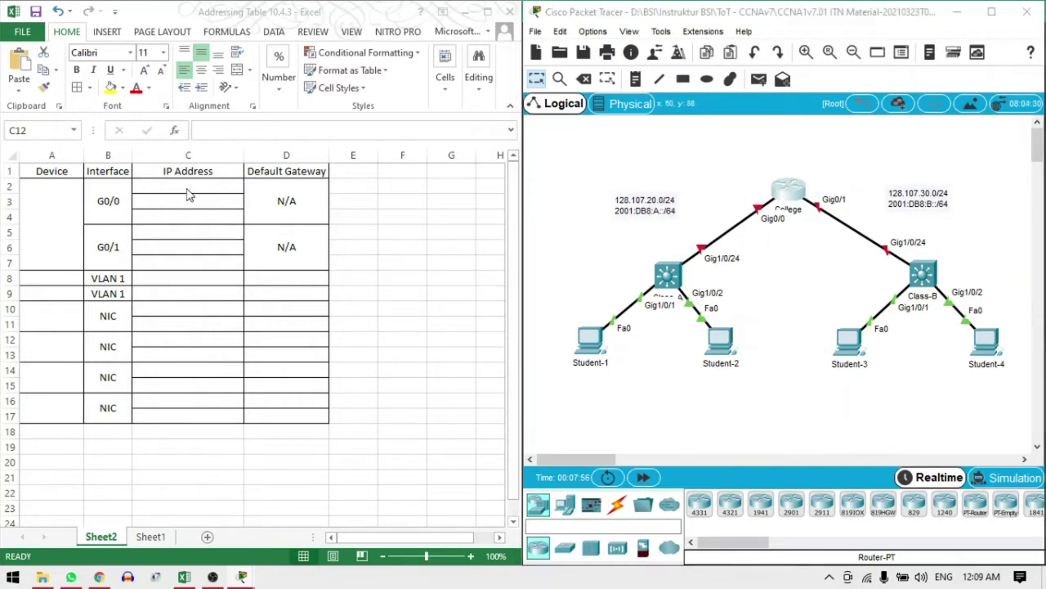
{"action": "left_click", "coordinate": [186, 193]}
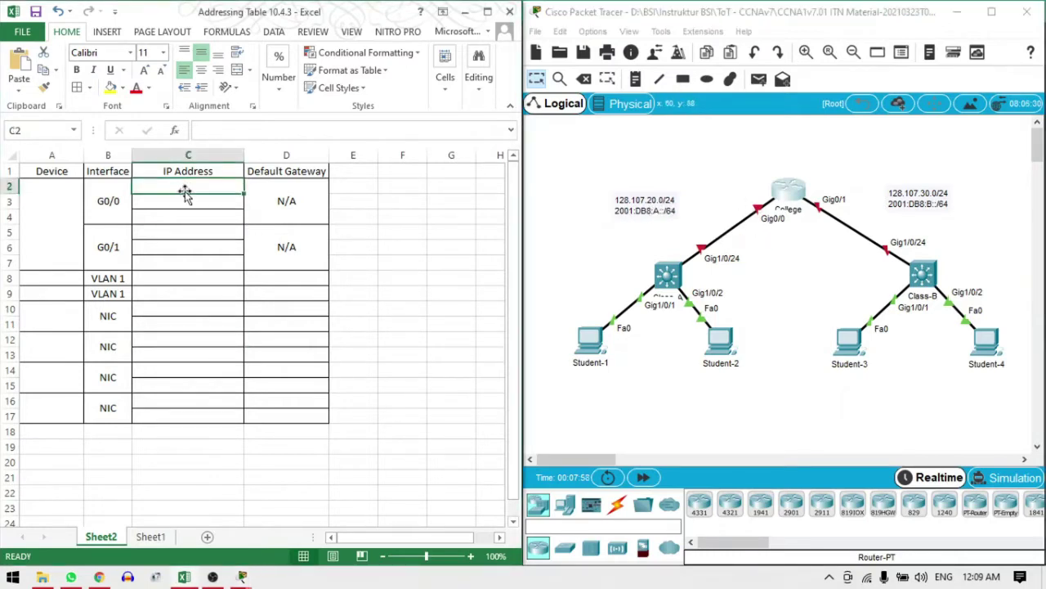
{"action": "left_click", "coordinate": [58, 226]}
{"action": "type", "text": "Col"}
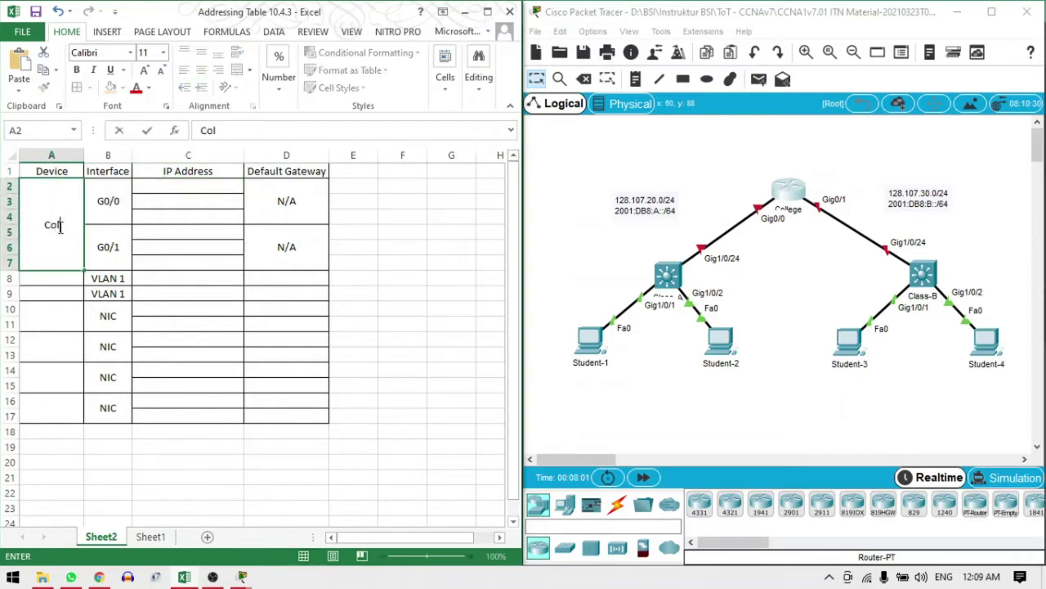
{"action": "type", "text": "lege"}
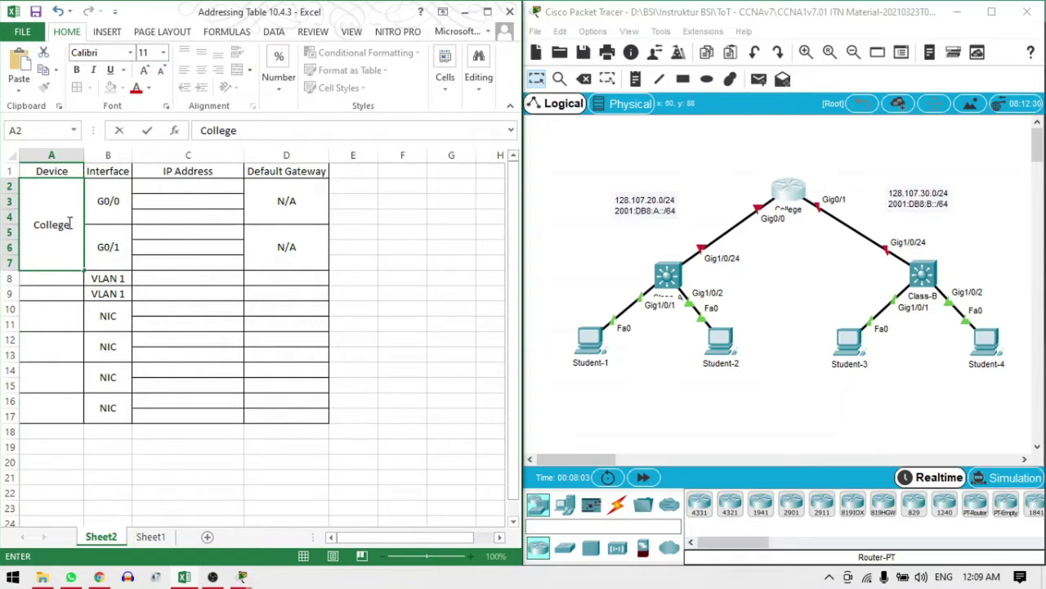
{"action": "left_click", "coordinate": [176, 190]}
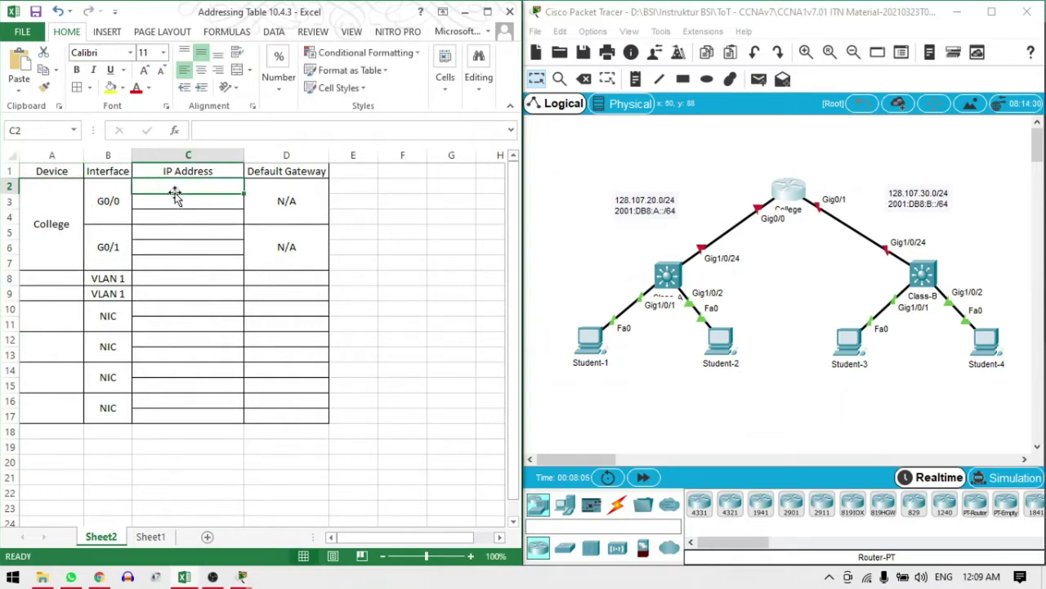
{"action": "type", "text": "128"}
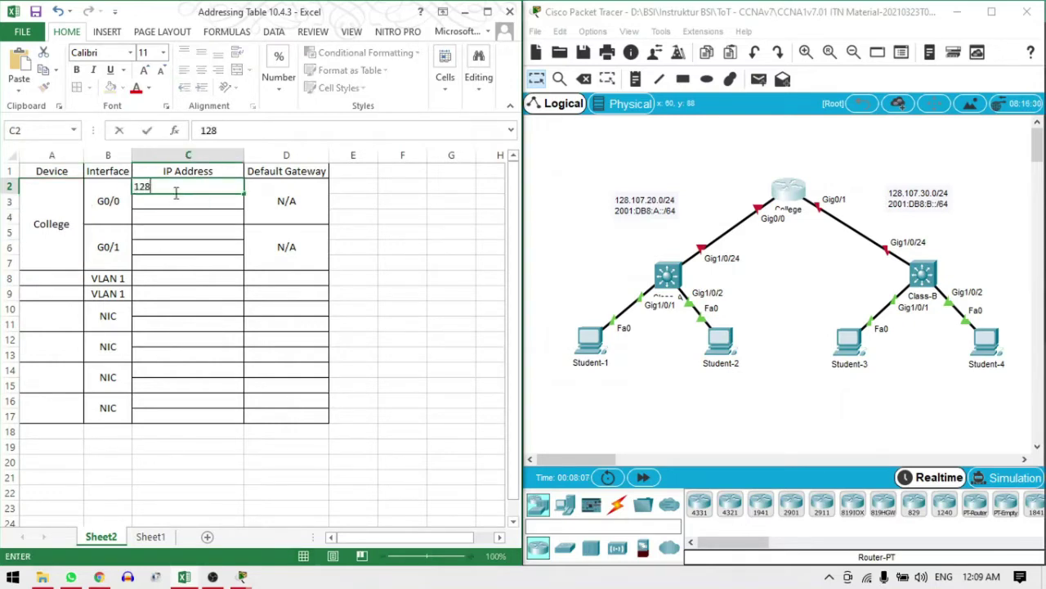
{"action": "type", "text": ".107."}
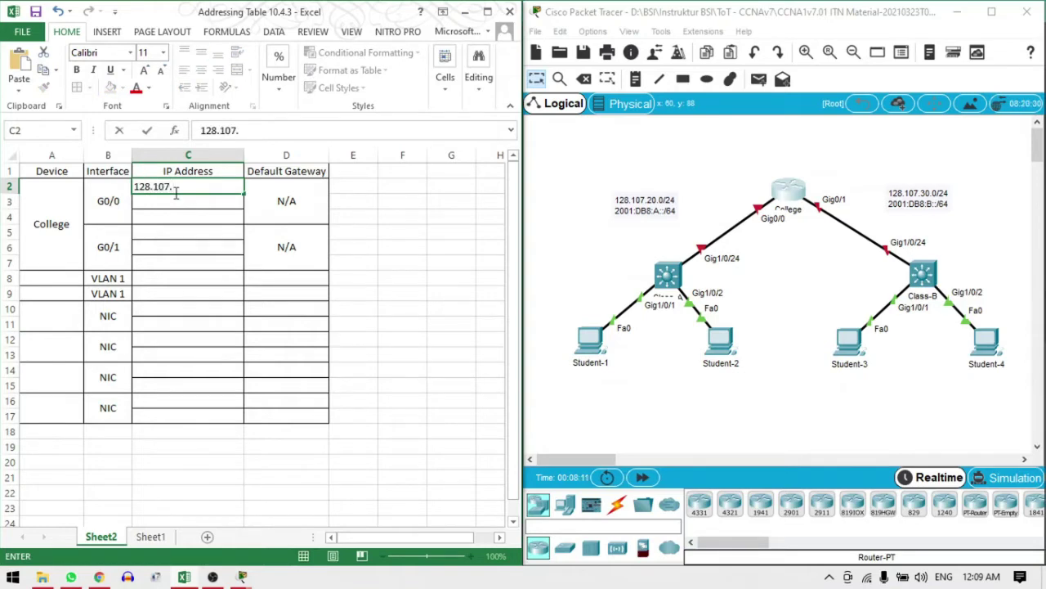
{"action": "type", "text": "20.1"}
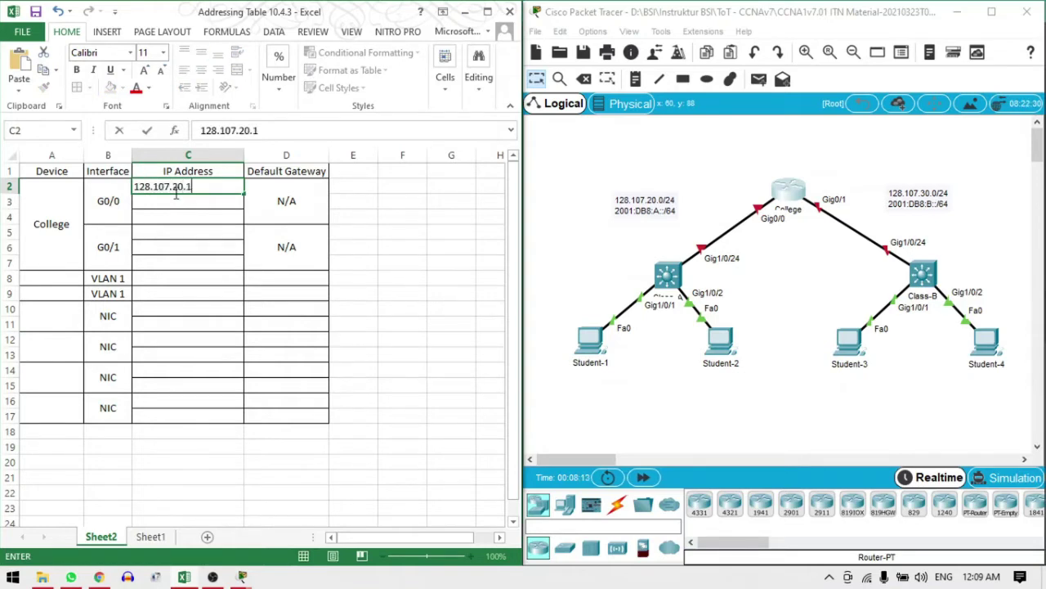
{"action": "type", "text": "/24"}
{"action": "left_click", "coordinate": [216, 203]}
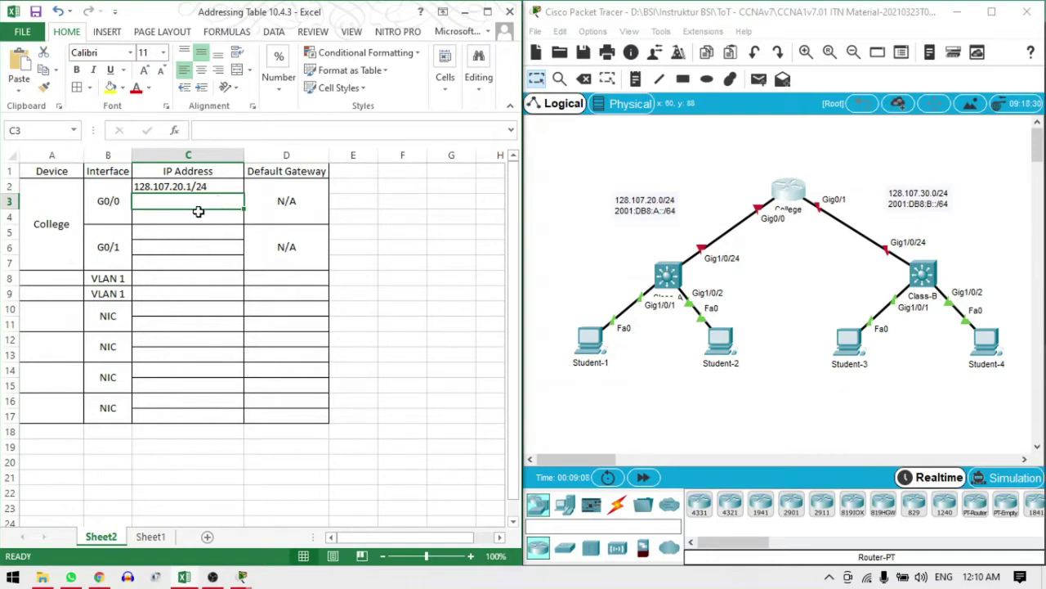
{"action": "left_click", "coordinate": [194, 225]}
{"action": "left_click", "coordinate": [195, 204]}
{"action": "left_click", "coordinate": [789, 196]}
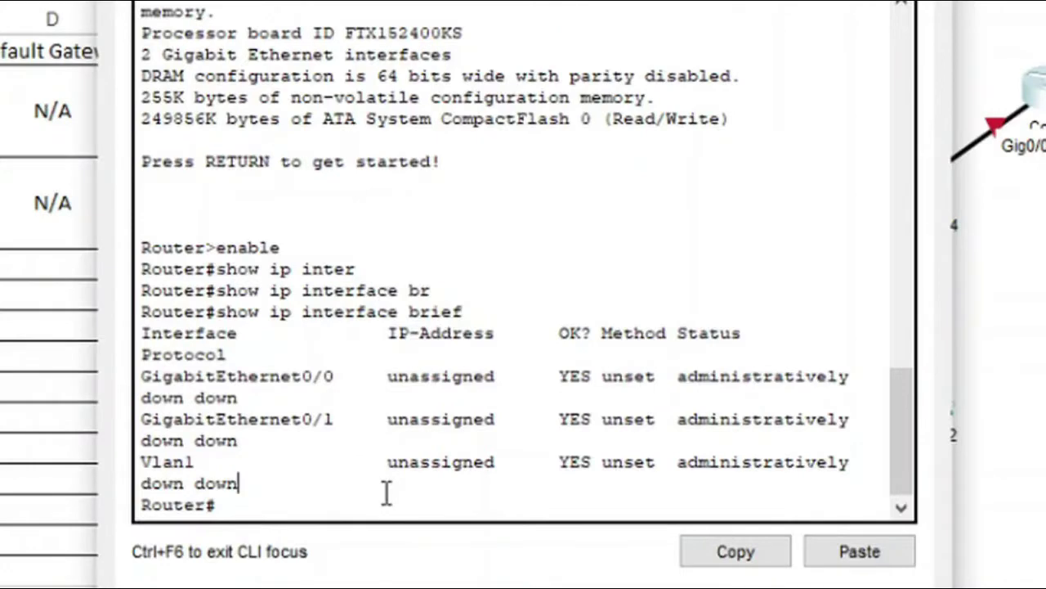
{"action": "key", "text": "Return"}
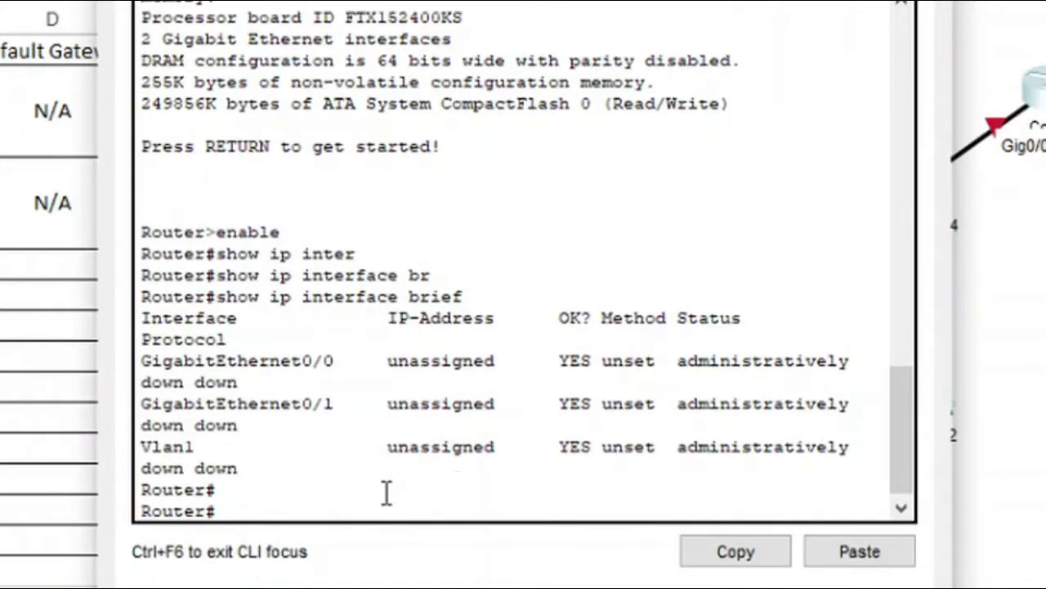
{"action": "key", "text": "Up"}
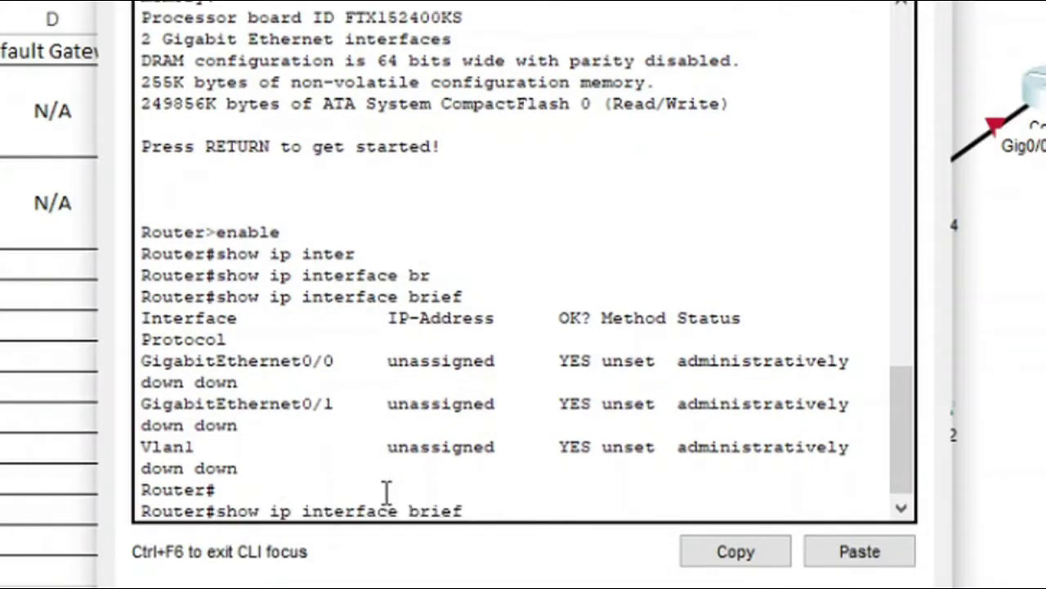
{"action": "key", "text": "Down"}
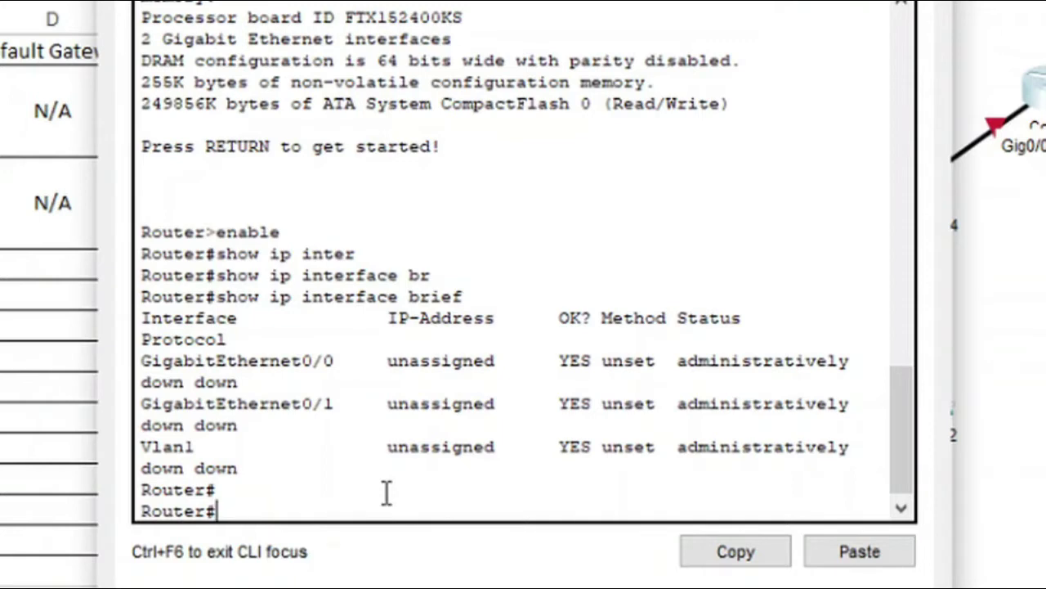
{"action": "key", "text": "Up"}
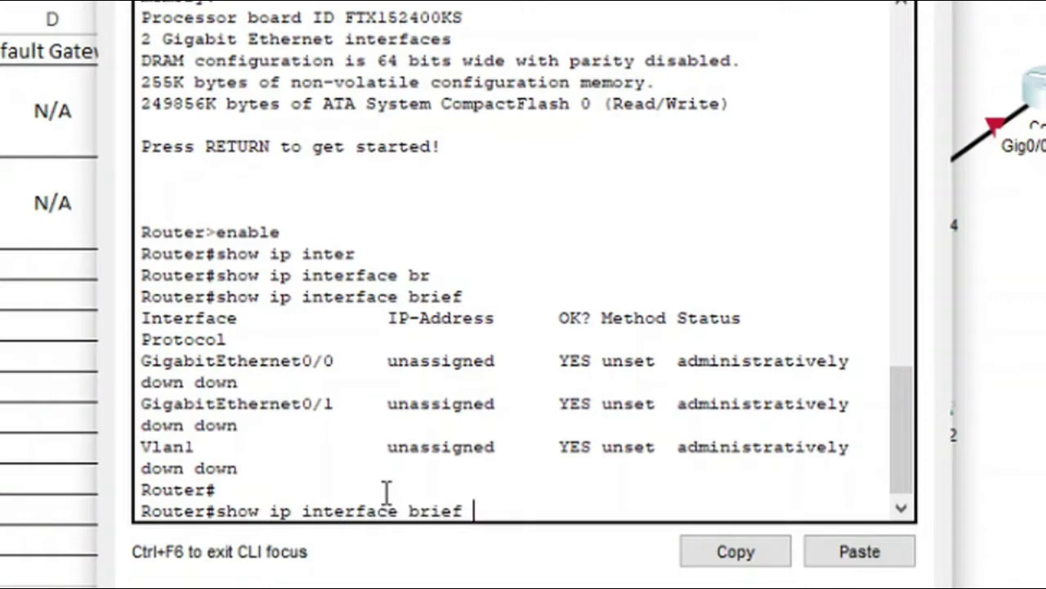
{"action": "key", "text": "Left"}
{"action": "key", "text": "Left"}
{"action": "key", "text": "Left"}
{"action": "key", "text": "Left"}
{"action": "key", "text": "Left"}
{"action": "key", "text": "Left"}
{"action": "key", "text": "Left"}
{"action": "key", "text": "Left"}
{"action": "key", "text": "Left"}
{"action": "key", "text": "Left"}
{"action": "key", "text": "Left"}
{"action": "key", "text": "Left"}
{"action": "key", "text": "Left"}
{"action": "key", "text": "Left"}
{"action": "key", "text": "Left"}
{"action": "key", "text": "Left"}
{"action": "key", "text": "Left"}
{"action": "type", "text": "v6"}
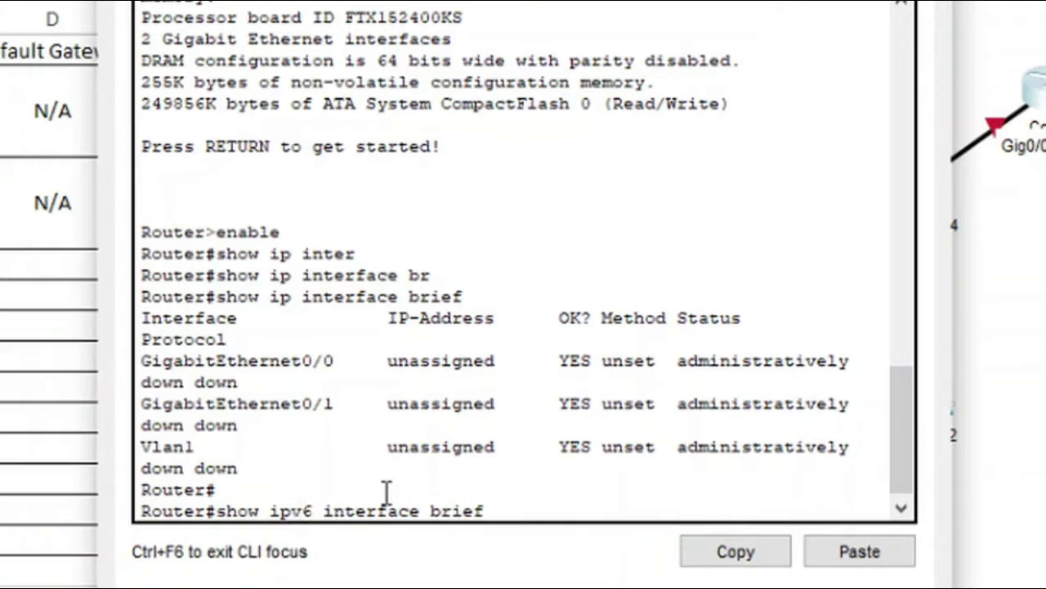
{"action": "key", "text": "Return"}
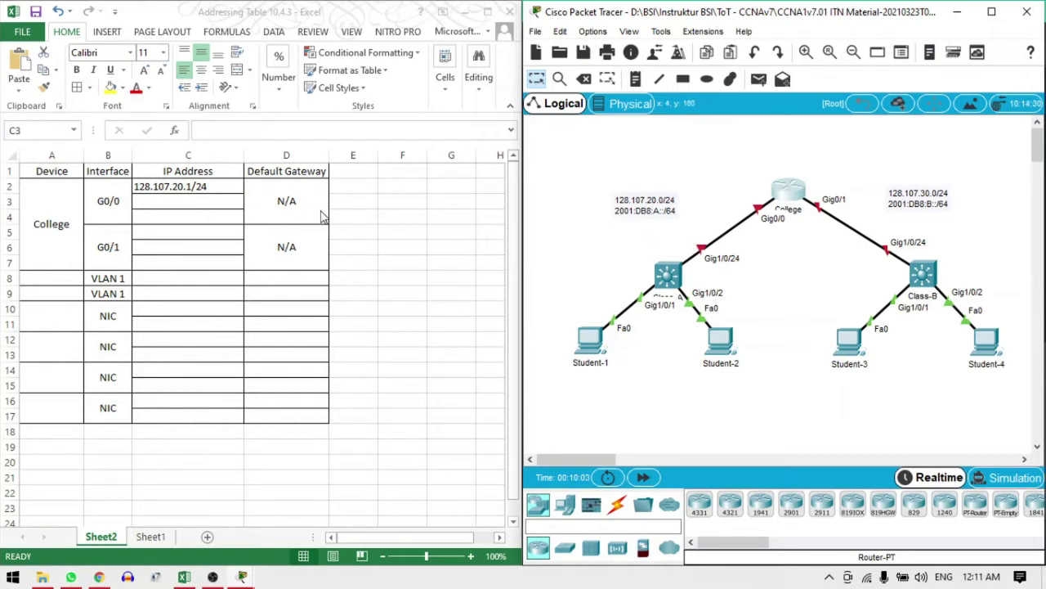
Copy the G0/0 address into C5 and change it to 128.107.30.1/24 for G0/1
{"action": "left_click", "coordinate": [201, 202]}
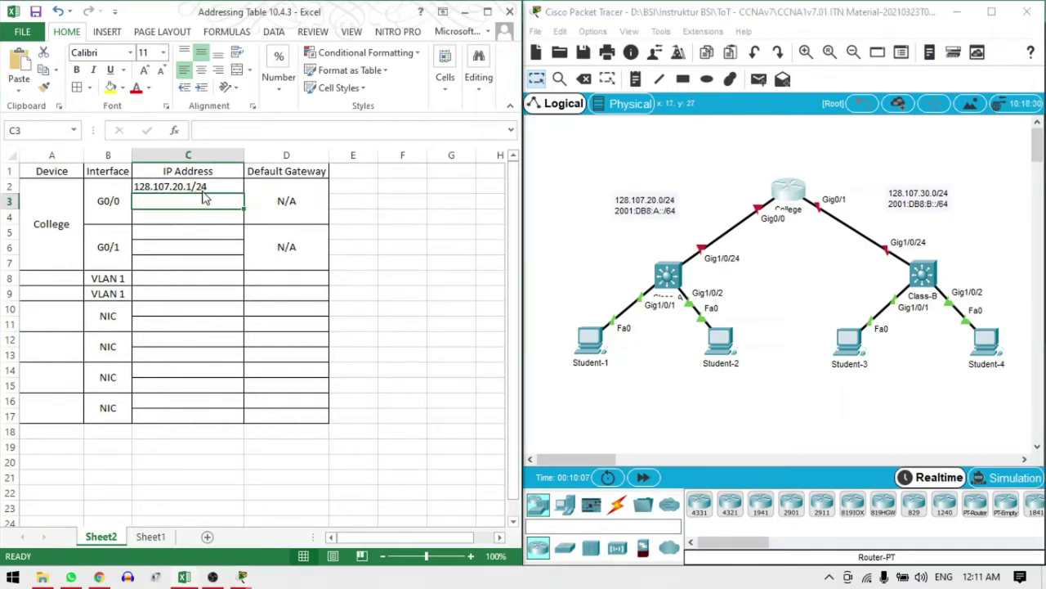
{"action": "left_click", "coordinate": [201, 188]}
{"action": "key", "text": "ctrl+c"}
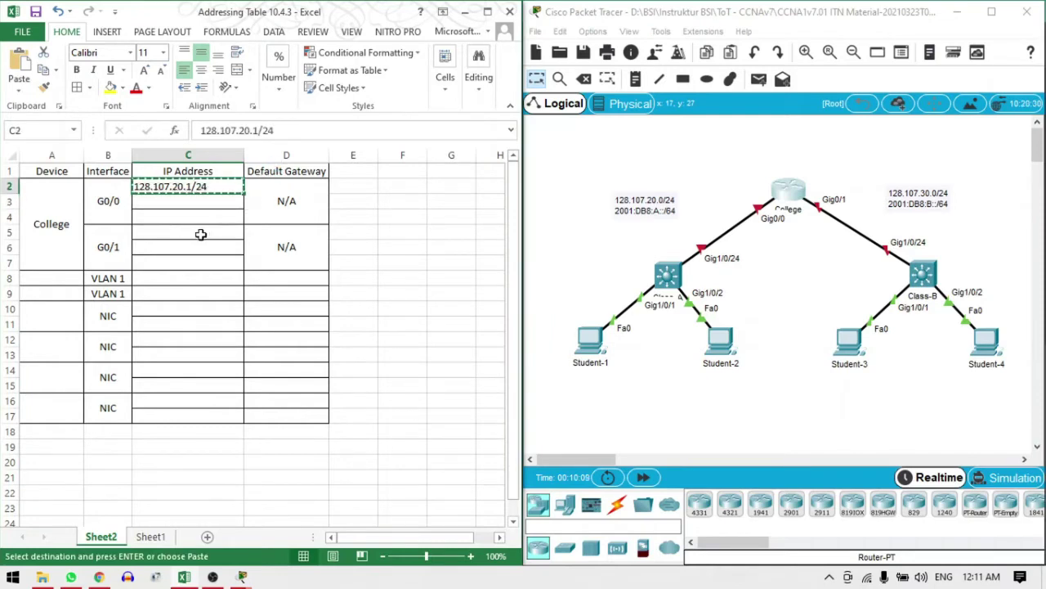
{"action": "left_click", "coordinate": [200, 233]}
{"action": "key", "text": "ctrl+v"}
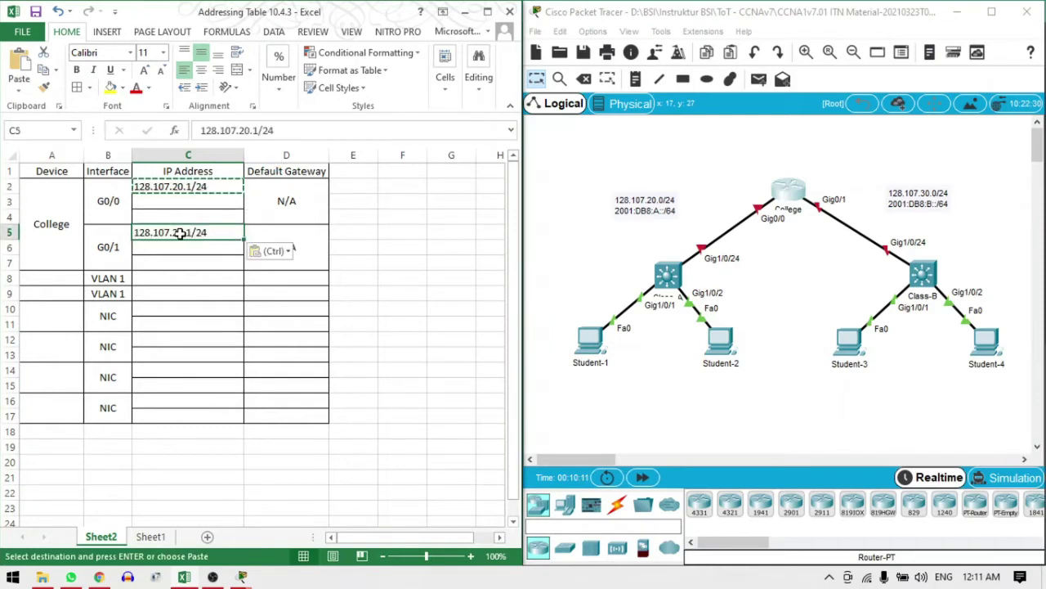
{"action": "double_click", "coordinate": [181, 235]}
{"action": "key", "text": "BackSpace"}
{"action": "type", "text": "3"}
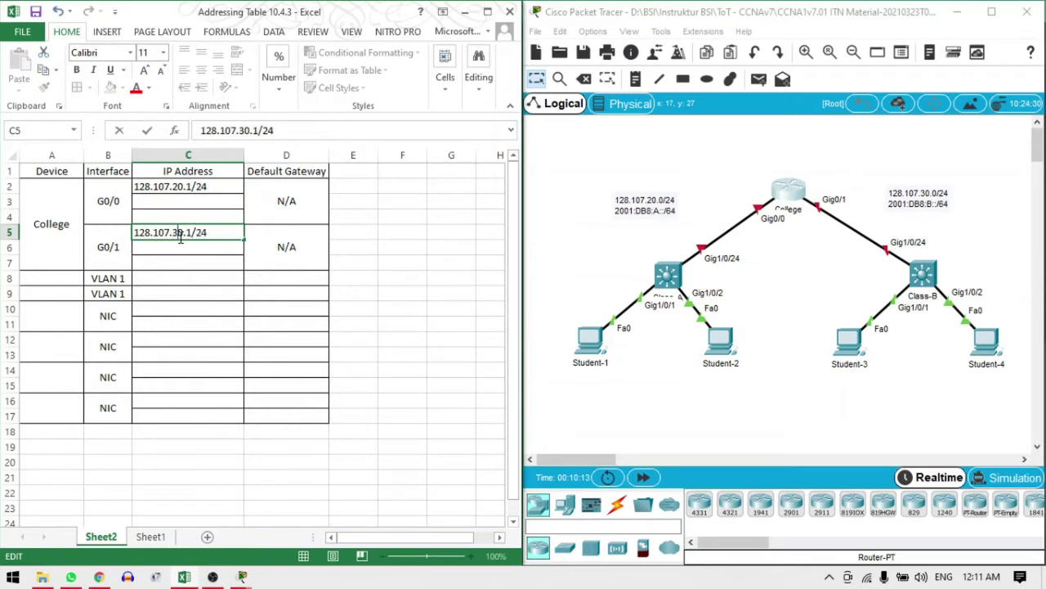
{"action": "key", "text": "Return"}
Enter IPv6 2001:DB8:A::1/64 in C3 and 2001:DB8:B::1/64 in C6
{"action": "key", "text": "Up"}
{"action": "key", "text": "Up"}
{"action": "key", "text": "Up"}
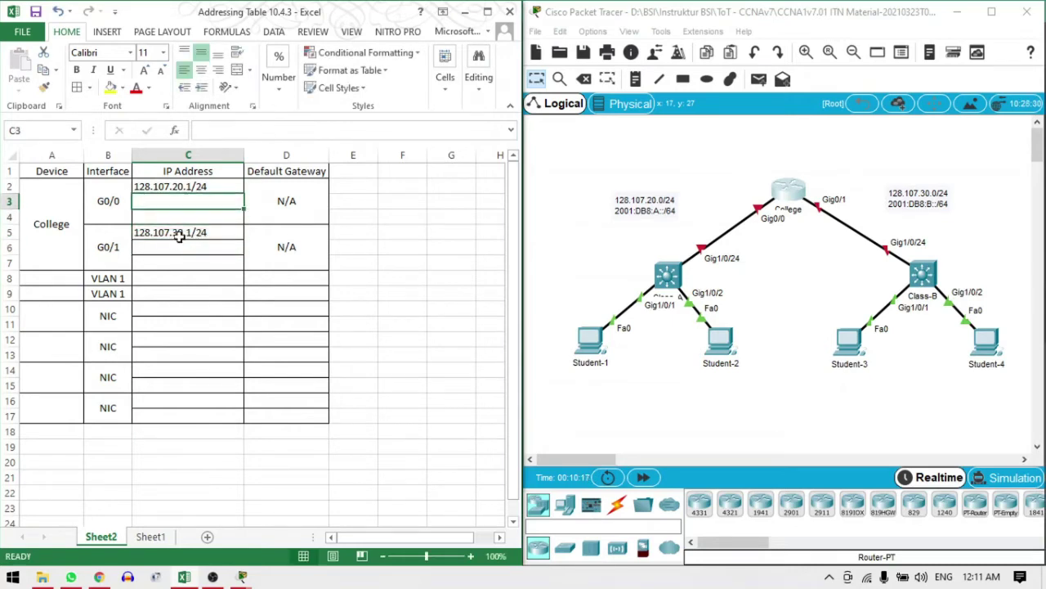
{"action": "type", "text": "2001:"}
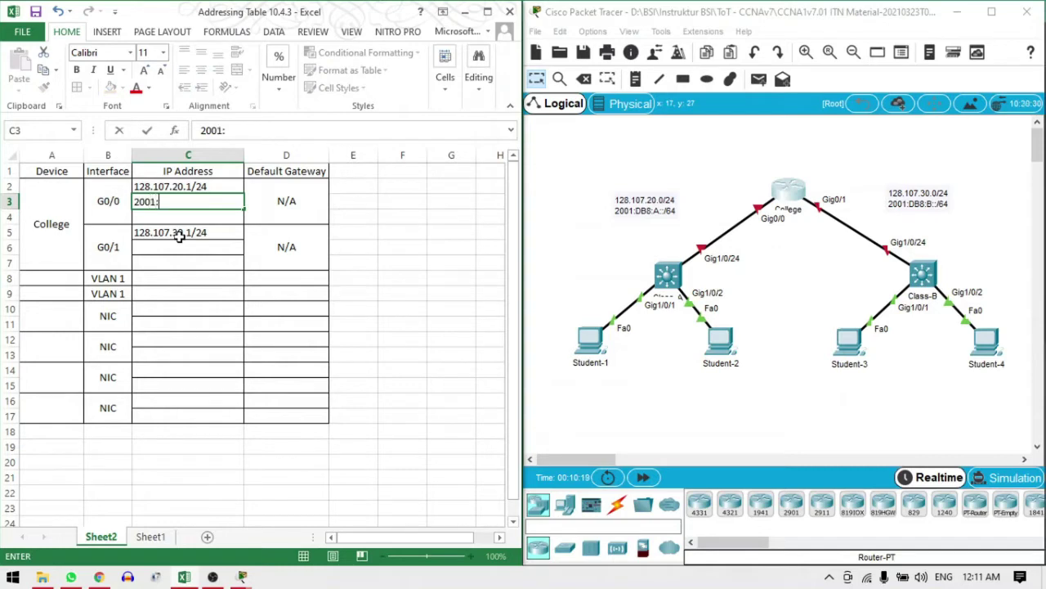
{"action": "type", "text": "DB8:A:"}
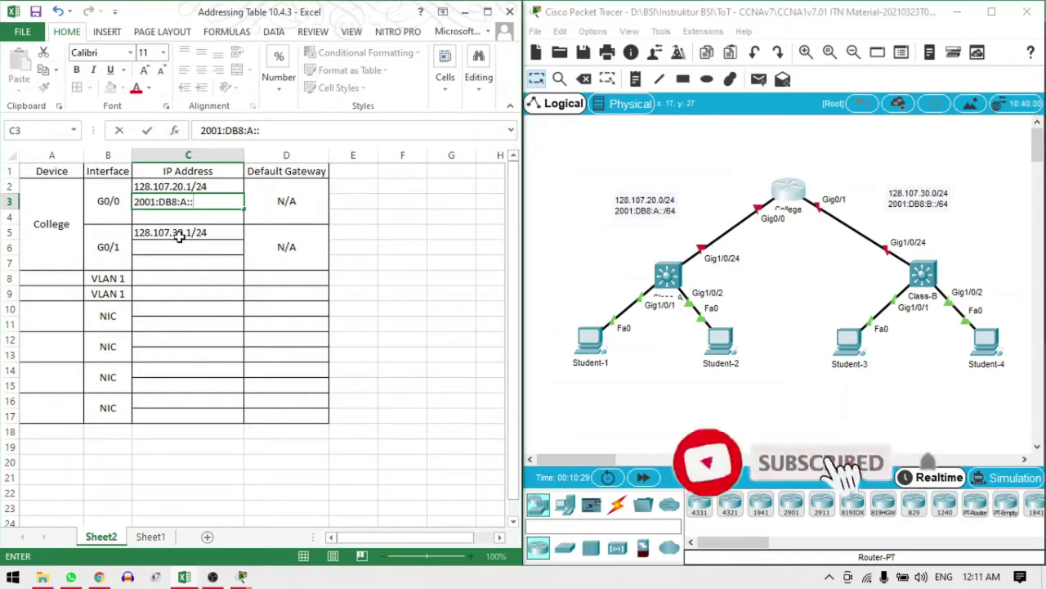
{"action": "type", "text": ":"}
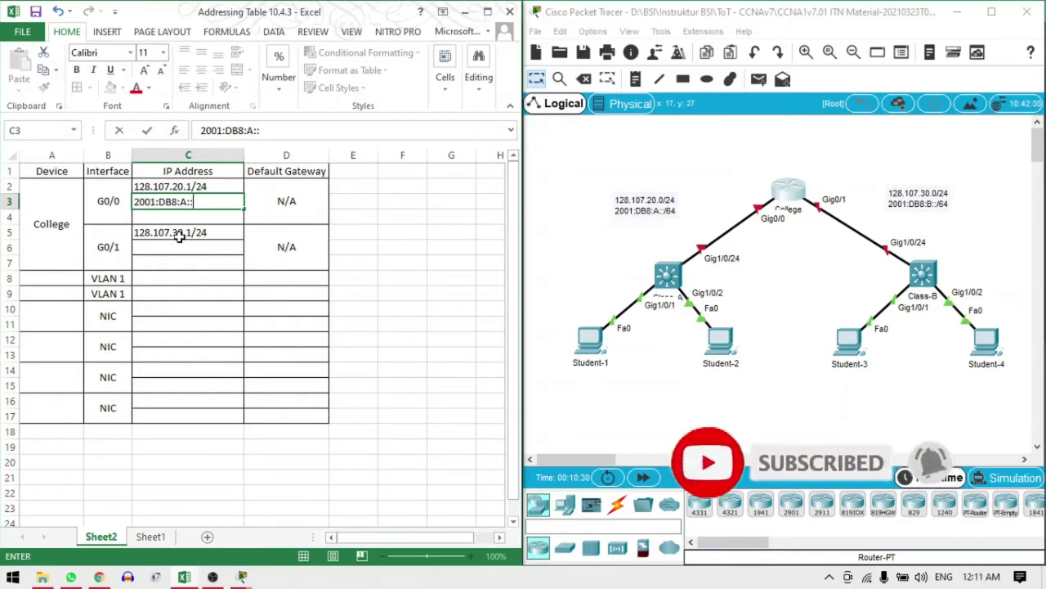
{"action": "type", "text": "1/64"}
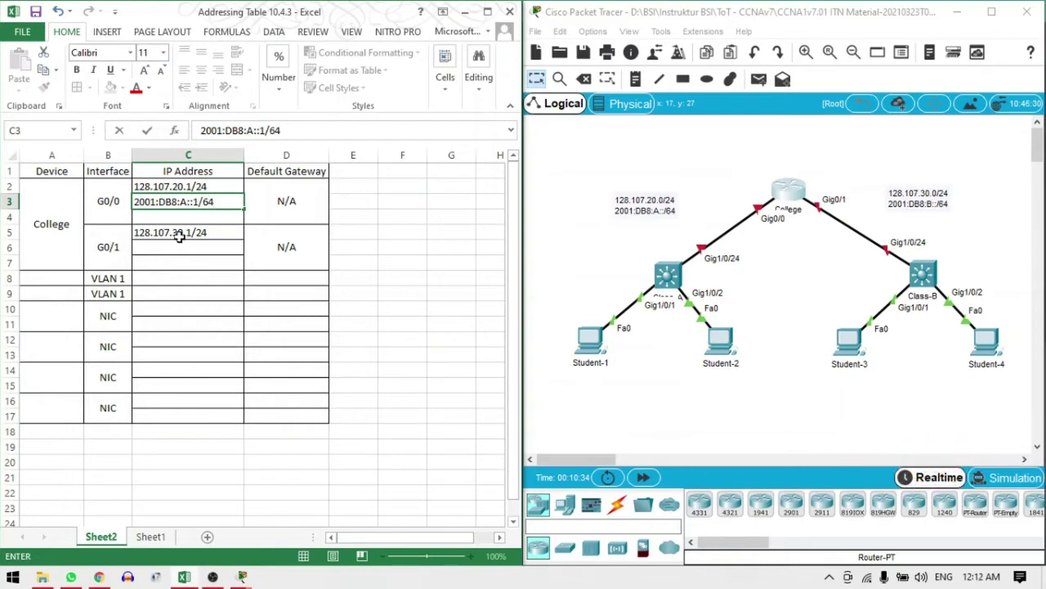
{"action": "left_click_drag", "start_coordinate": [217, 203], "coordinate": [137, 211]}
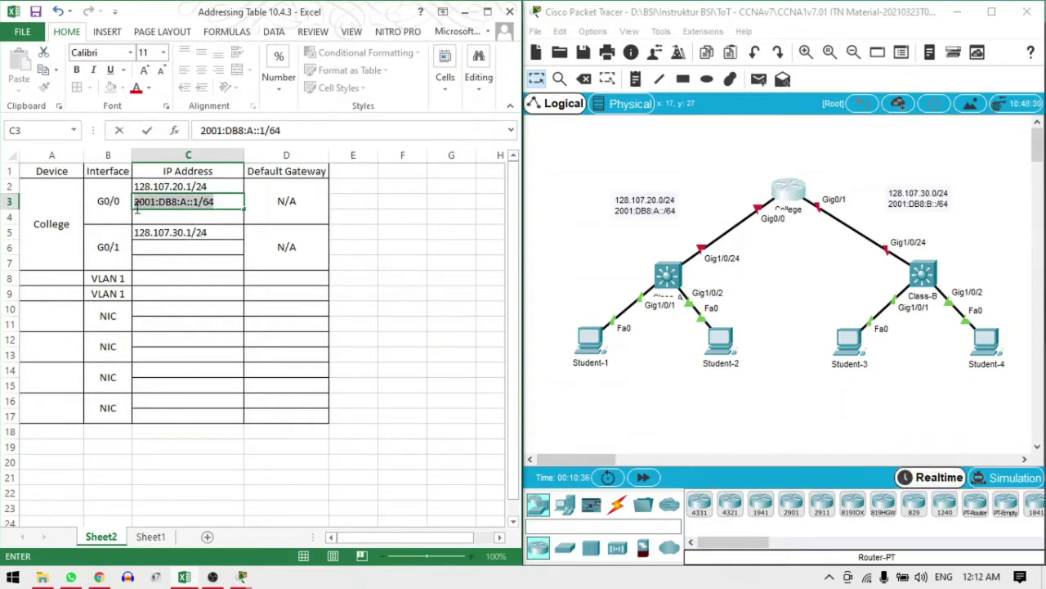
{"action": "key", "text": "ctrl+c"}
{"action": "left_click", "coordinate": [187, 254]}
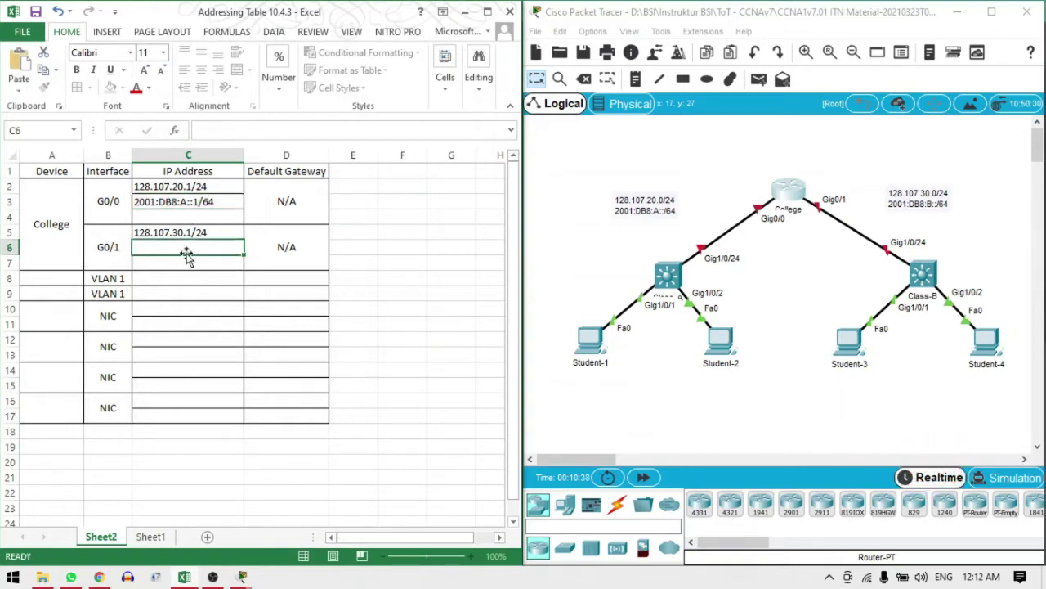
{"action": "key", "text": "ctrl+v"}
{"action": "double_click", "coordinate": [187, 250]}
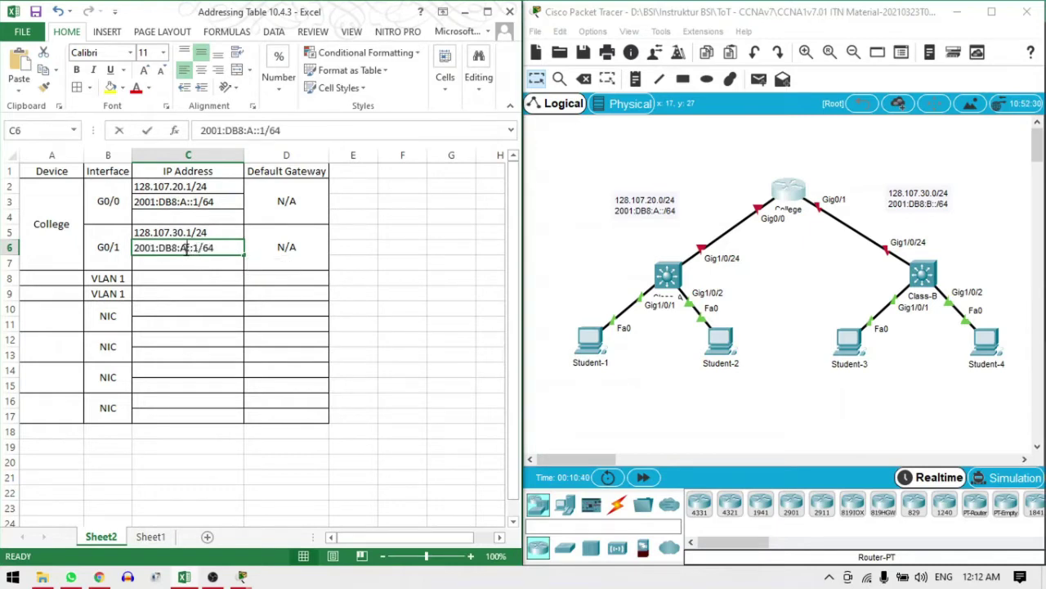
{"action": "key", "text": "BackSpace"}
{"action": "type", "text": "B"}
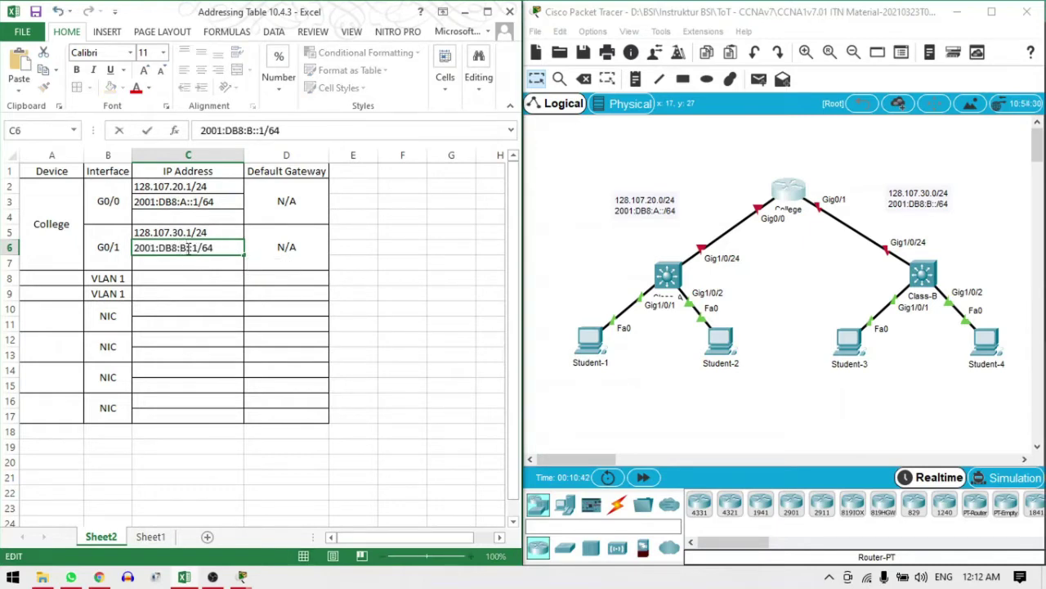
{"action": "left_click", "coordinate": [204, 276]}
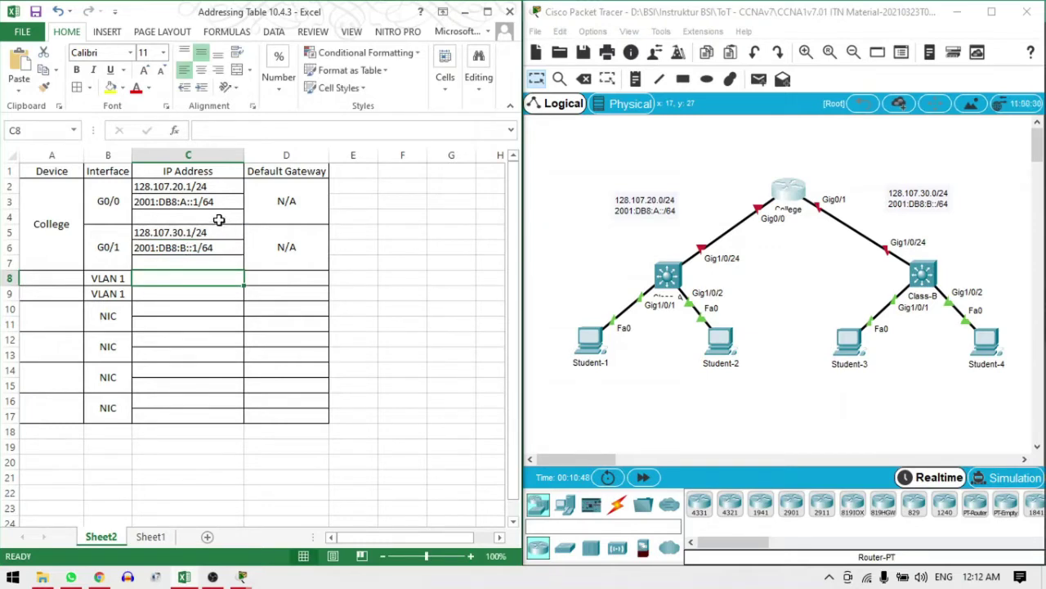
{"action": "left_click", "coordinate": [219, 217]}
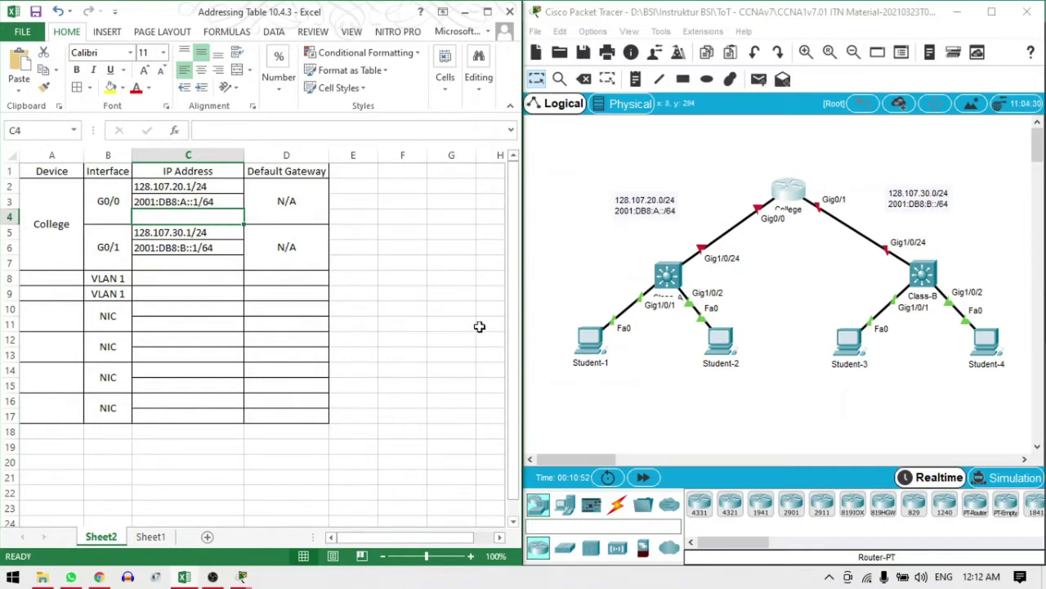
Copy the FE80:: prefix from Student-1's Link Local Address field, then close Student-1
{"action": "left_click", "coordinate": [594, 347]}
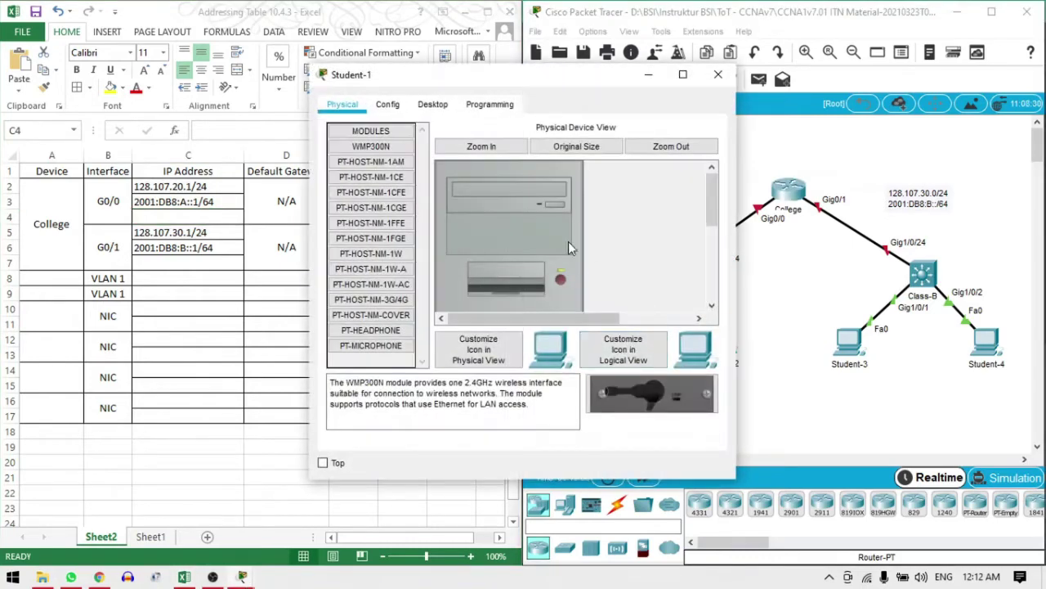
{"action": "left_click", "coordinate": [433, 106]}
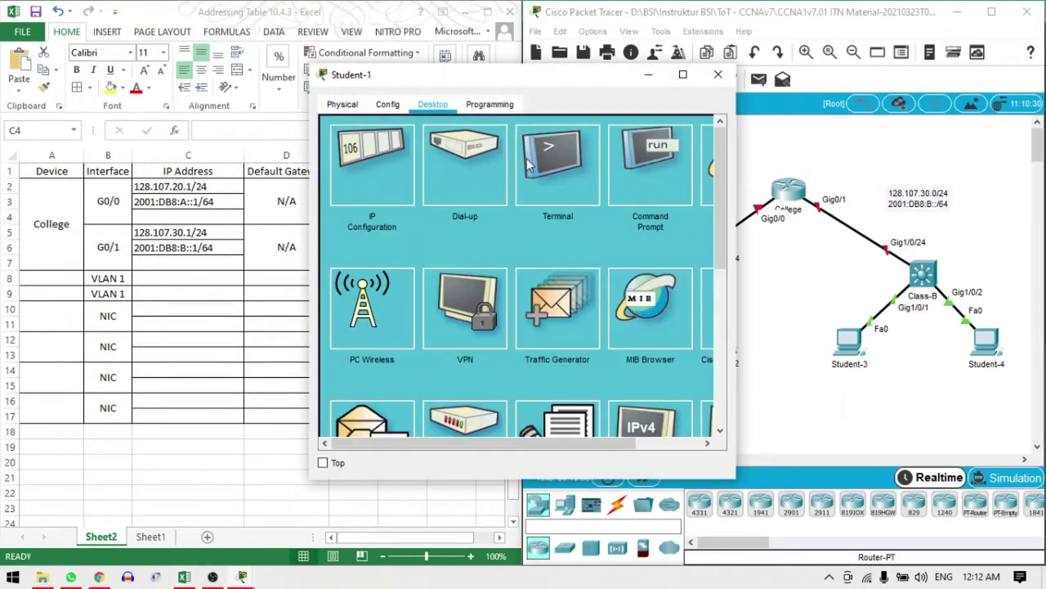
{"action": "left_click", "coordinate": [373, 172]}
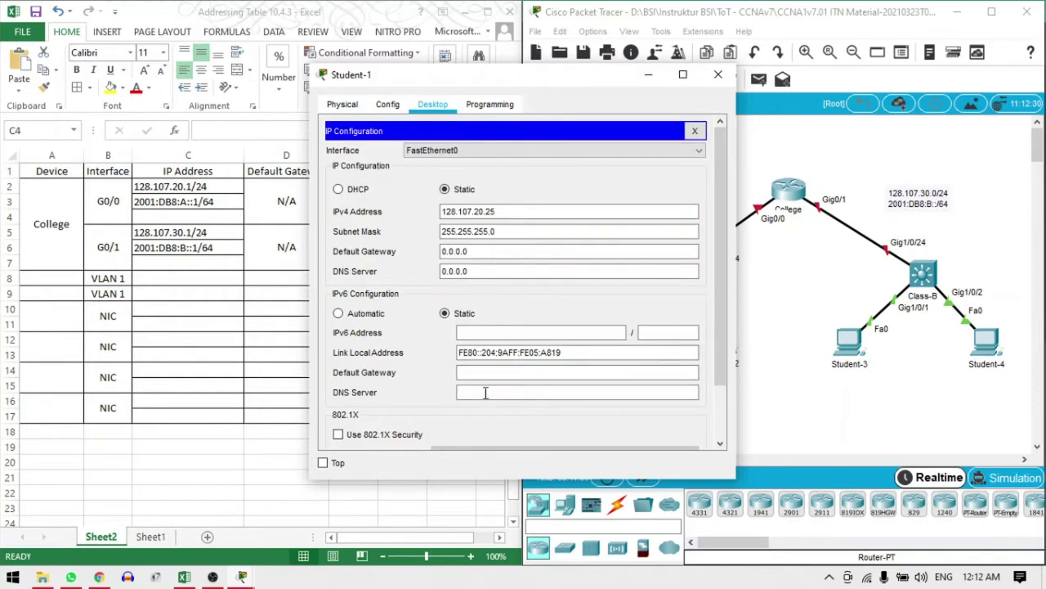
{"action": "left_click", "coordinate": [497, 358]}
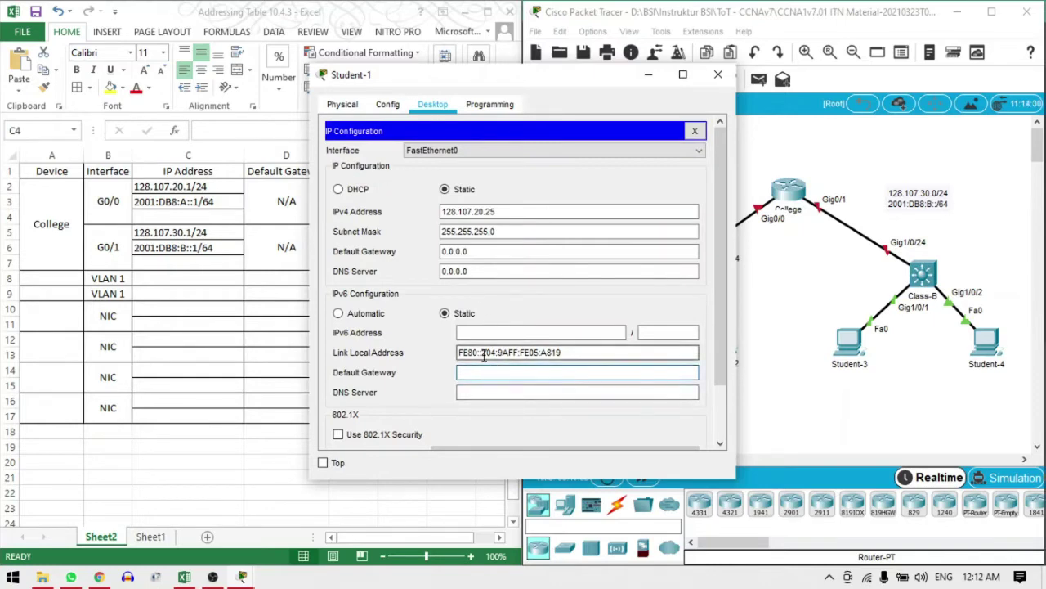
{"action": "left_click_drag", "start_coordinate": [575, 349], "coordinate": [445, 353]}
{"action": "key", "text": "super+c"}
{"action": "left_click", "coordinate": [449, 357]}
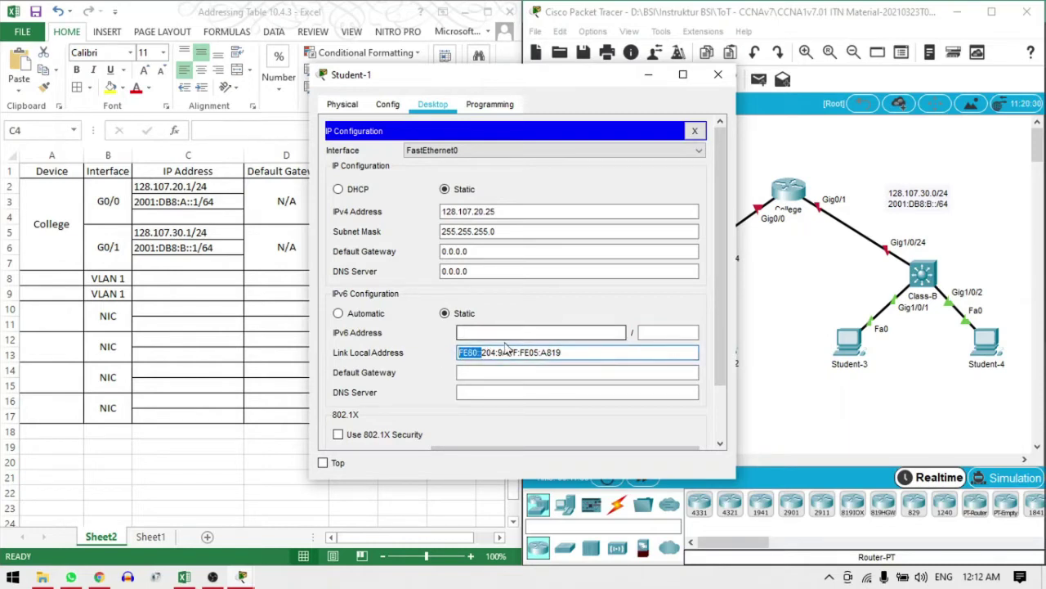
{"action": "left_click", "coordinate": [718, 74]}
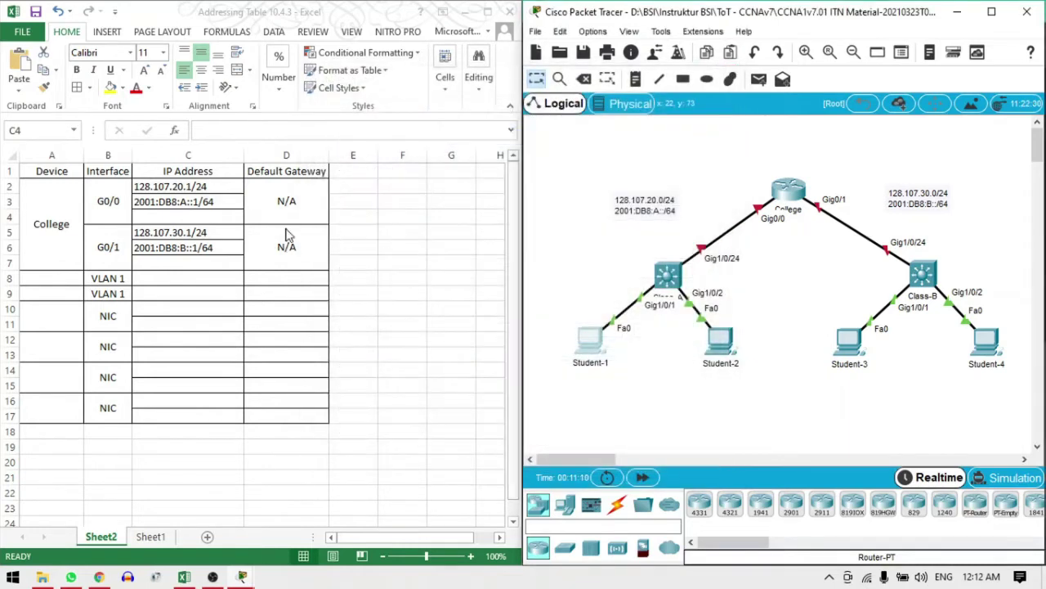
Paste FE80:: as text into C4, complete it as FE80::1, and copy it to C7
{"action": "left_click", "coordinate": [187, 219]}
{"action": "right_click", "coordinate": [187, 219]}
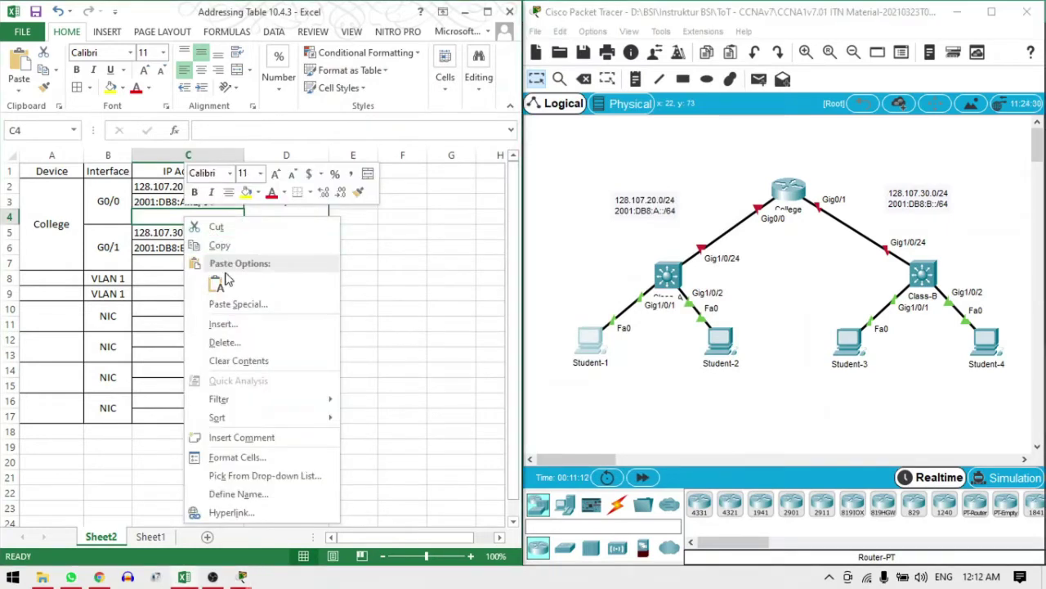
{"action": "left_click", "coordinate": [216, 284]}
{"action": "double_click", "coordinate": [196, 219]}
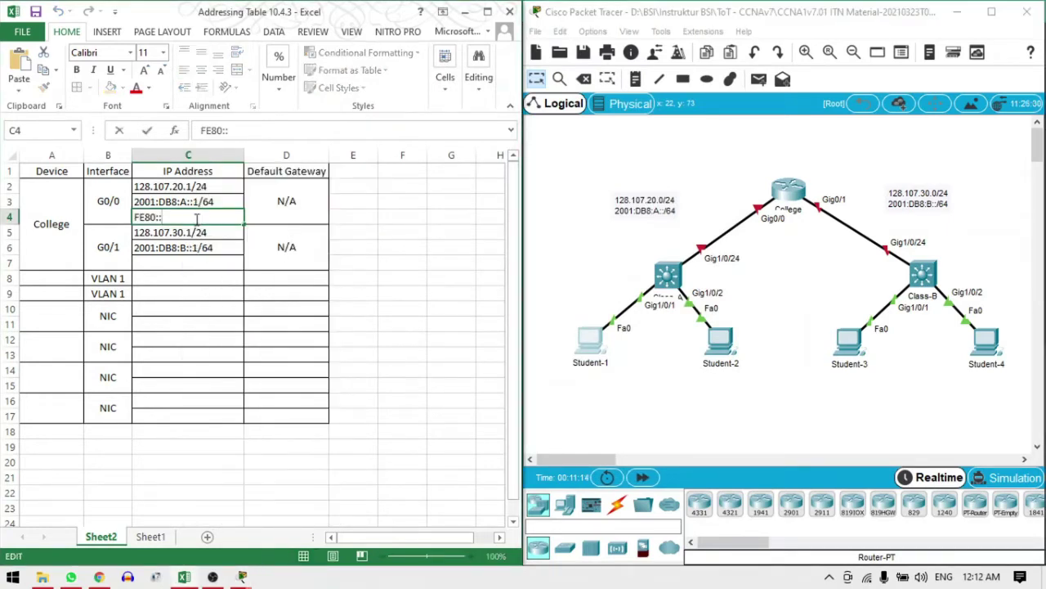
{"action": "type", "text": "1"}
{"action": "left_click", "coordinate": [296, 247]}
{"action": "left_click", "coordinate": [190, 220]}
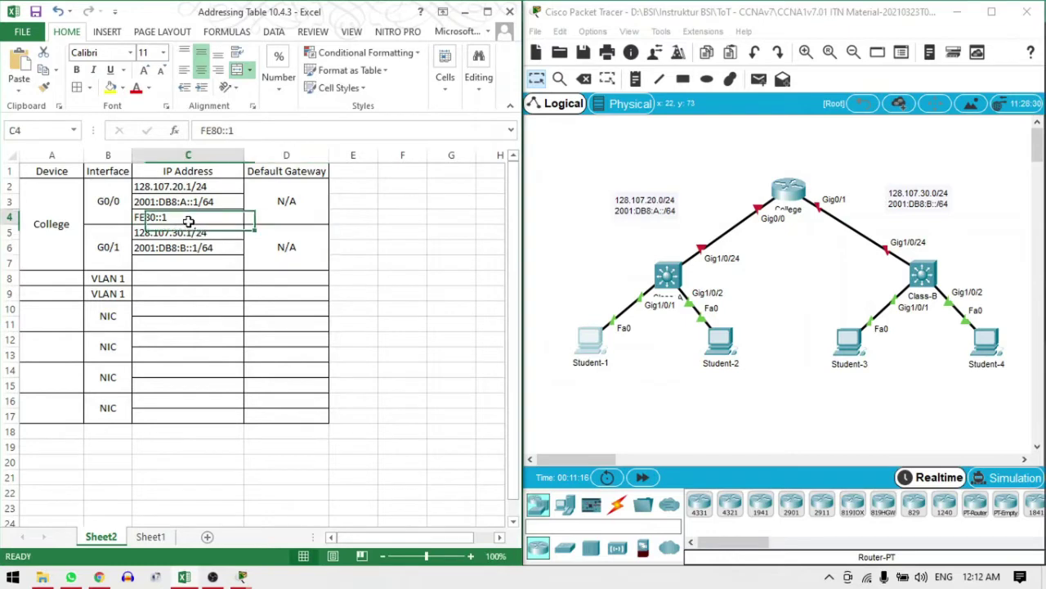
{"action": "key", "text": "ctrl+c"}
{"action": "left_click", "coordinate": [196, 261]}
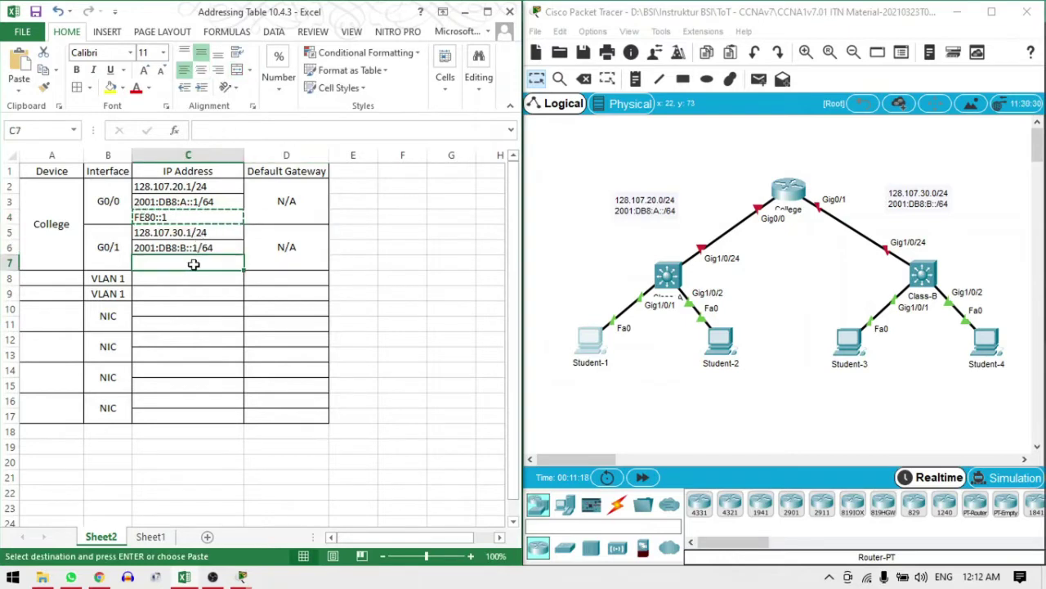
{"action": "key", "text": "ctrl+v"}
{"action": "left_click", "coordinate": [215, 282]}
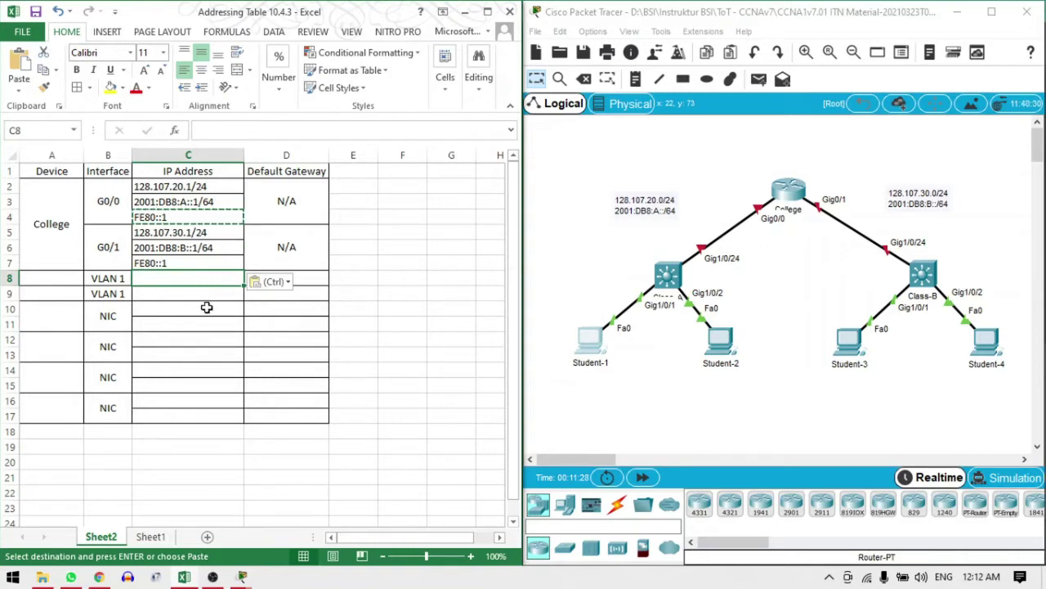
{"action": "left_click", "coordinate": [206, 306]}
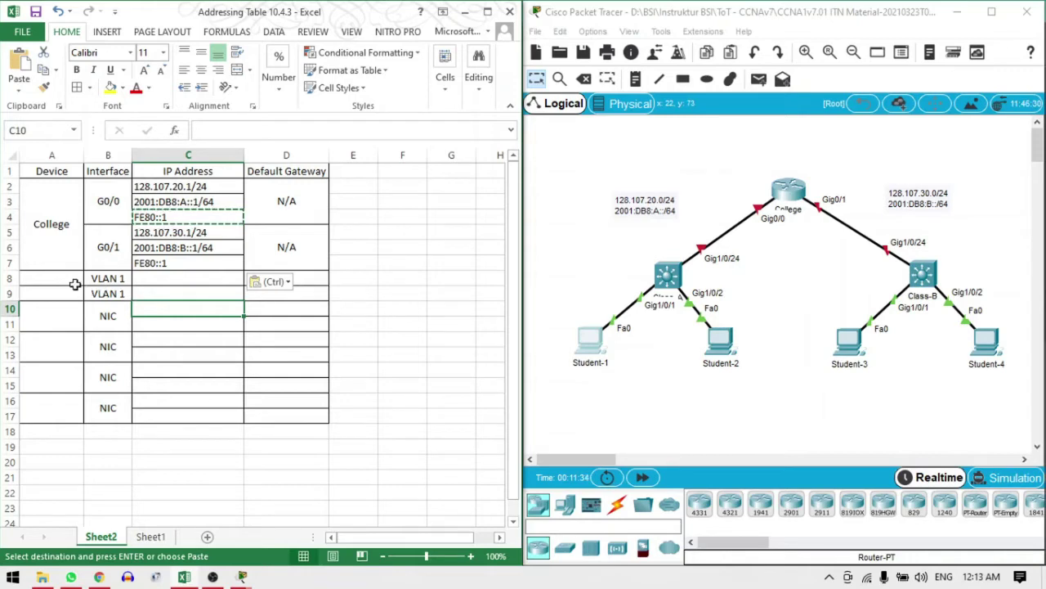
{"action": "left_click", "coordinate": [65, 279]}
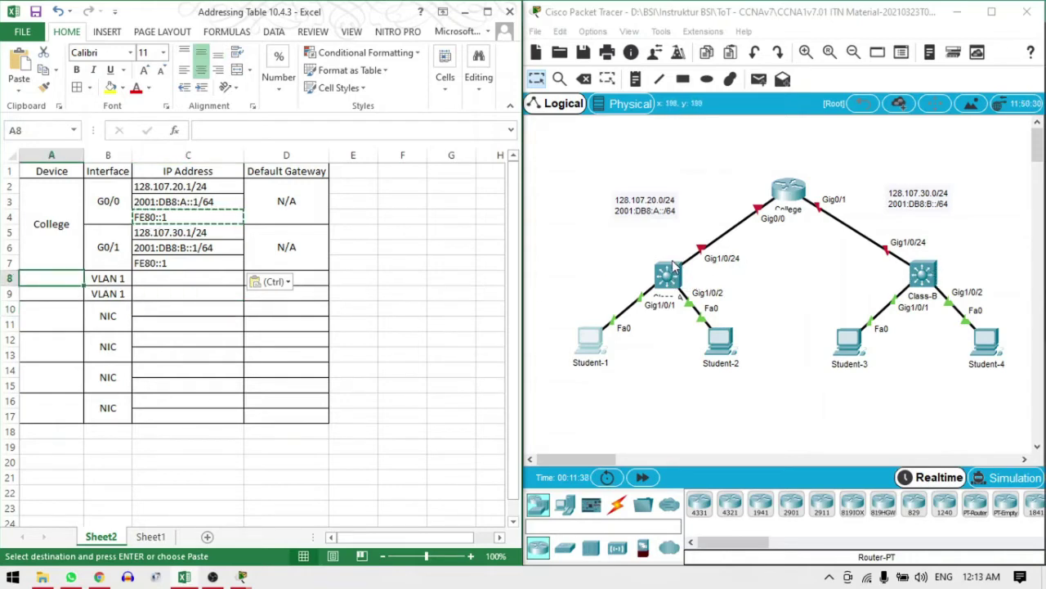
{"action": "left_click", "coordinate": [667, 278]}
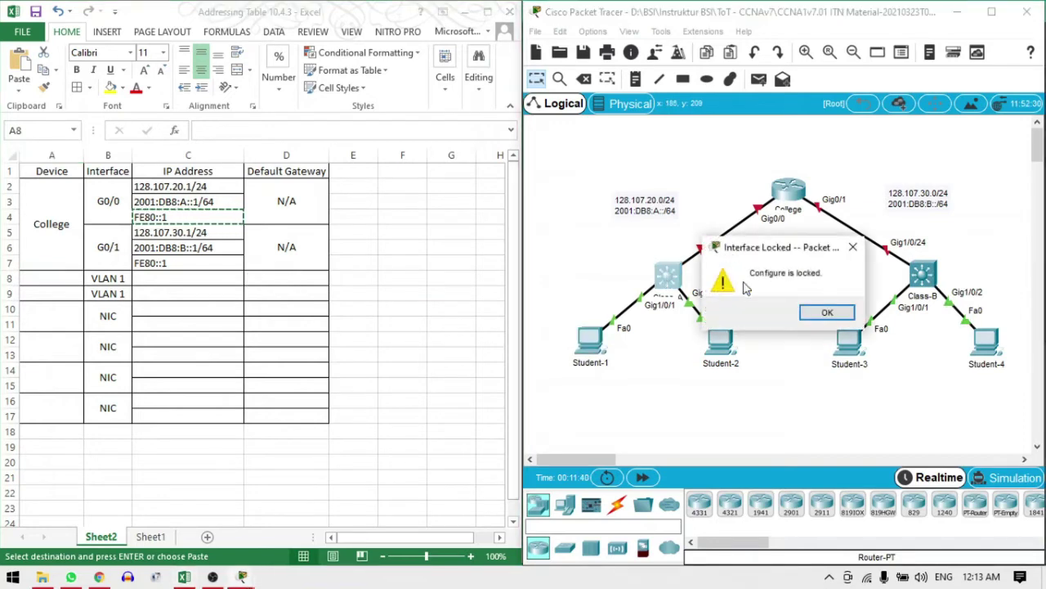
{"action": "left_click", "coordinate": [827, 312]}
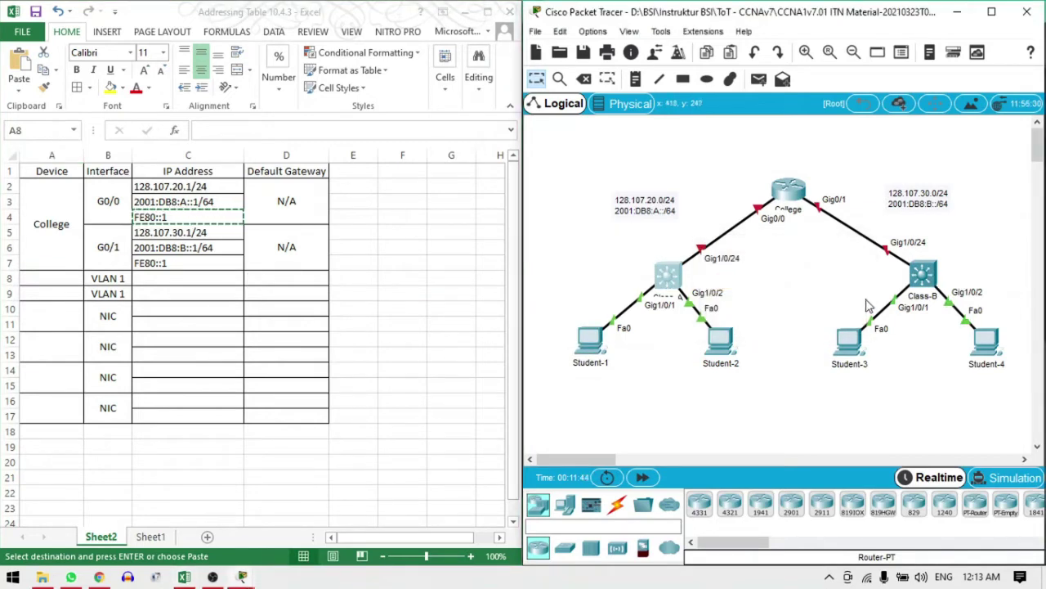
{"action": "left_click", "coordinate": [923, 274]}
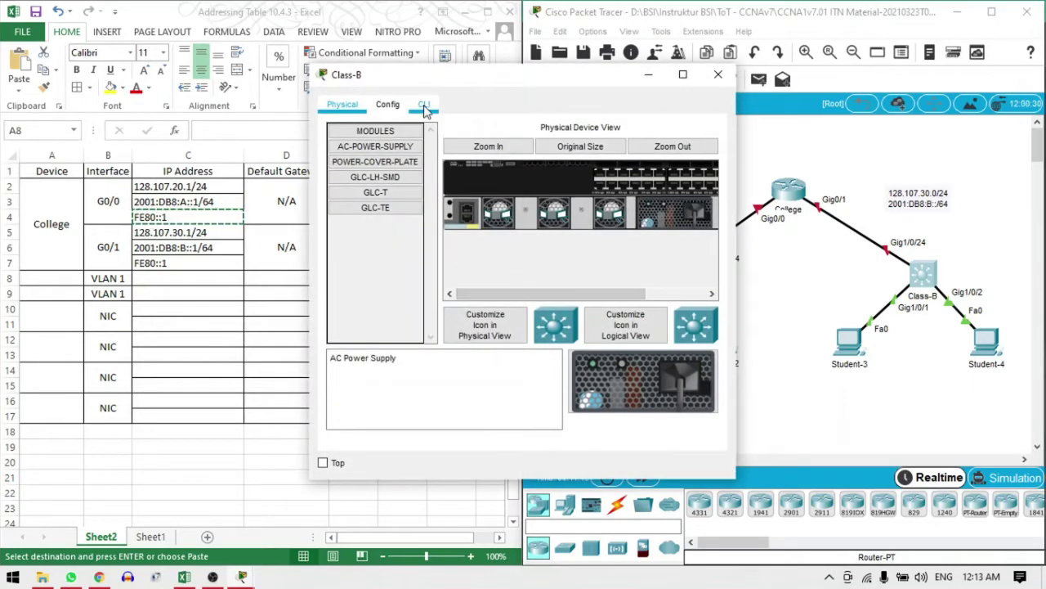
{"action": "left_click", "coordinate": [428, 112]}
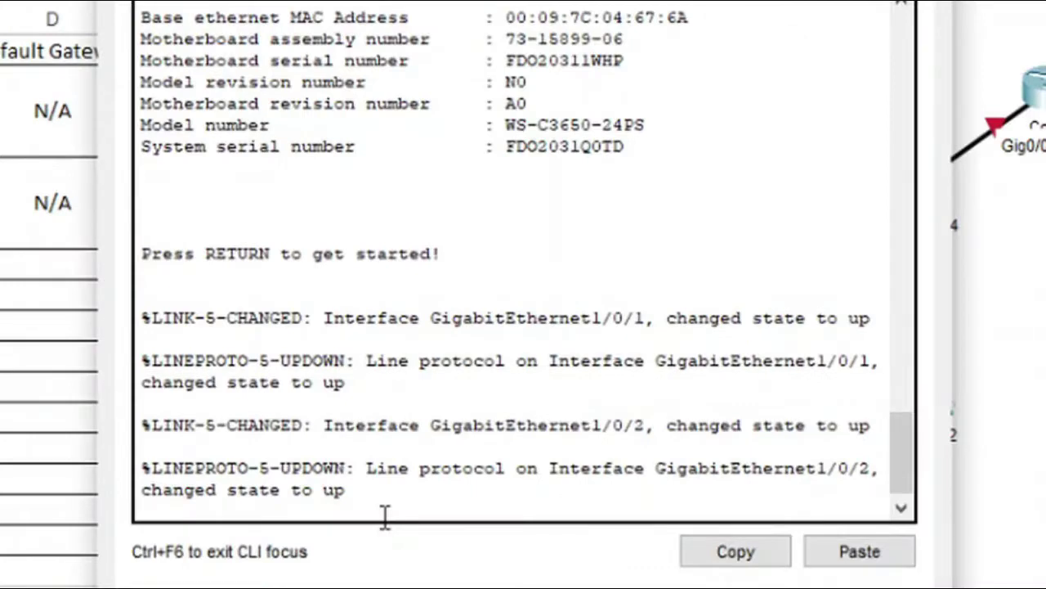
{"action": "key", "text": "Return"}
{"action": "type", "text": "ena"}
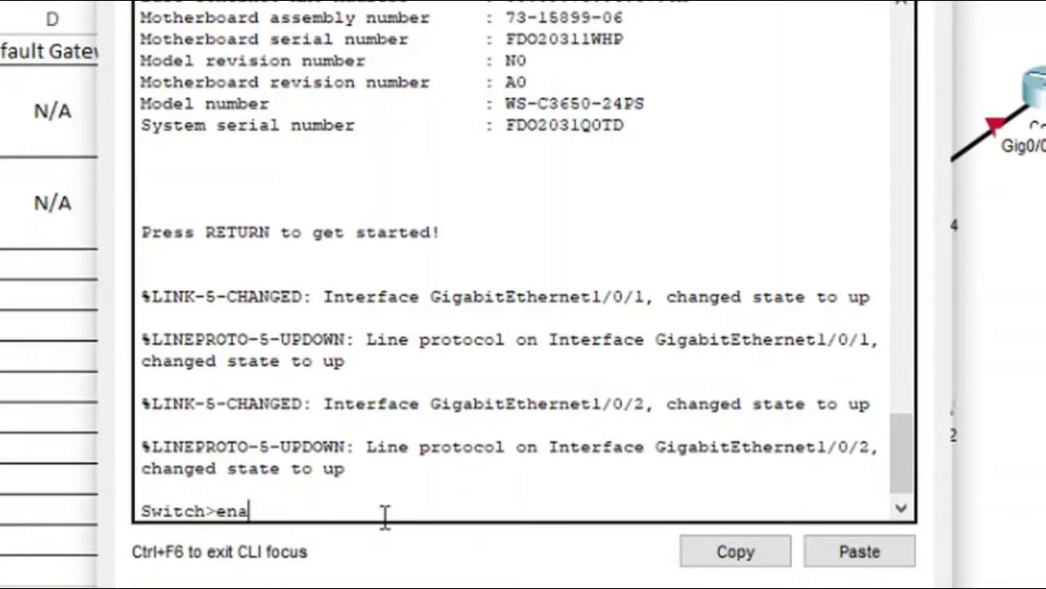
{"action": "key", "text": "Return"}
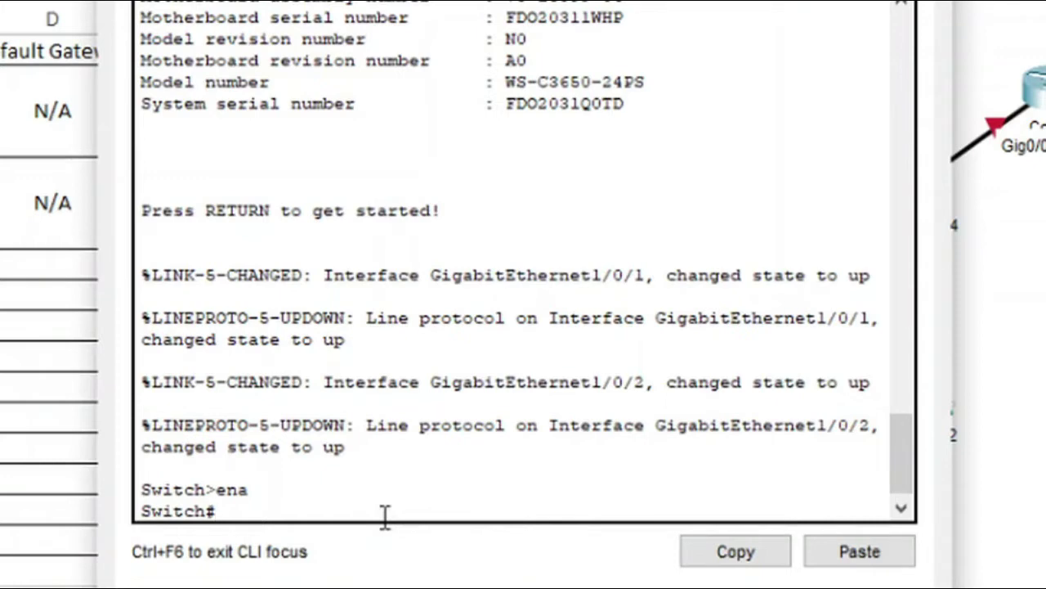
{"action": "type", "text": "show"}
{"action": "type", "text": " ip"}
{"action": "type", "text": " int"}
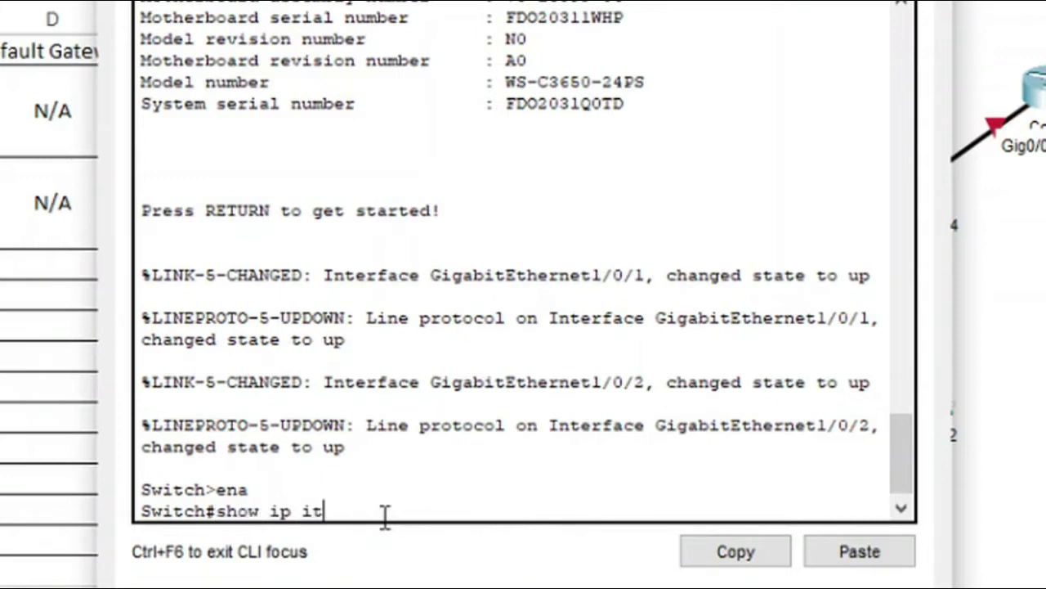
{"action": "key", "text": "BackSpace"}
{"action": "type", "text": "nt"}
{"action": "key", "text": "Tab"}
{"action": "type", "text": "bri"}
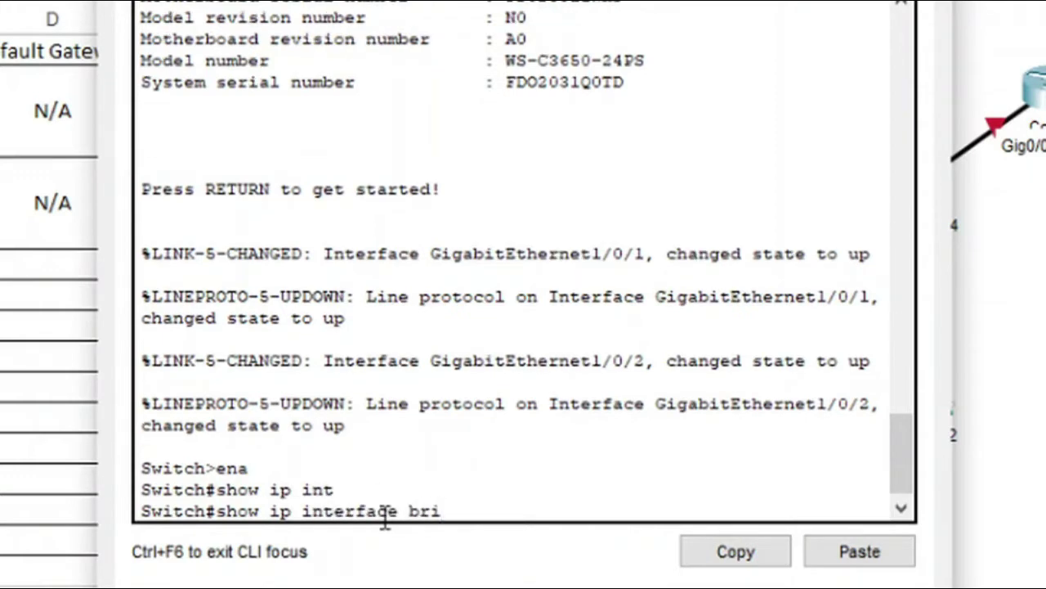
{"action": "key", "text": "Tab"}
{"action": "key", "text": "Return"}
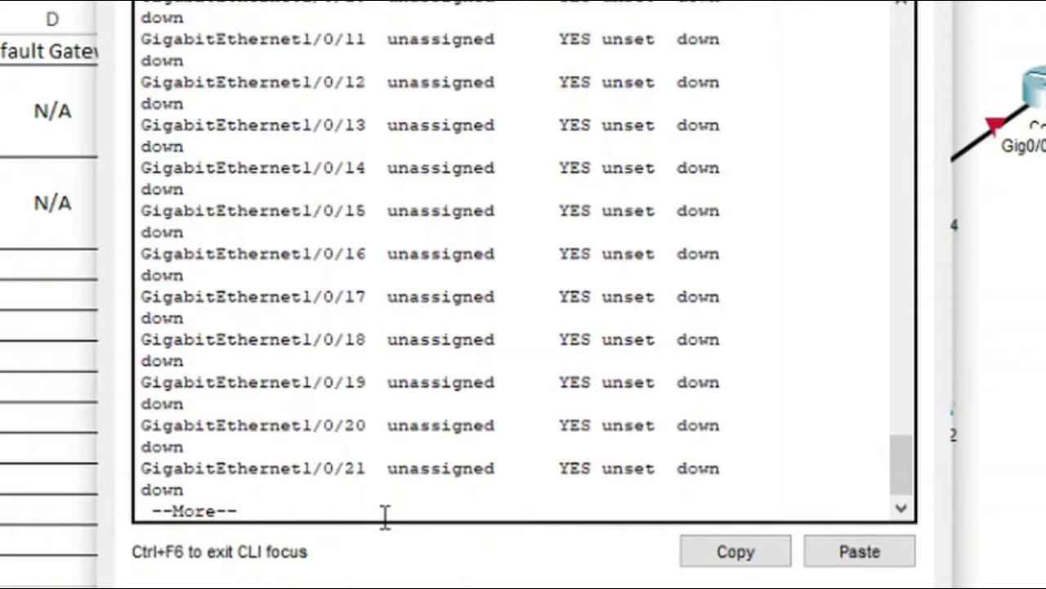
{"action": "key", "text": "Return"}
{"action": "key", "text": "Return"}
{"action": "key", "text": "Return"}
{"action": "key", "text": "Return"}
{"action": "key", "text": "Return"}
{"action": "key", "text": "Return"}
{"action": "key", "text": "Return"}
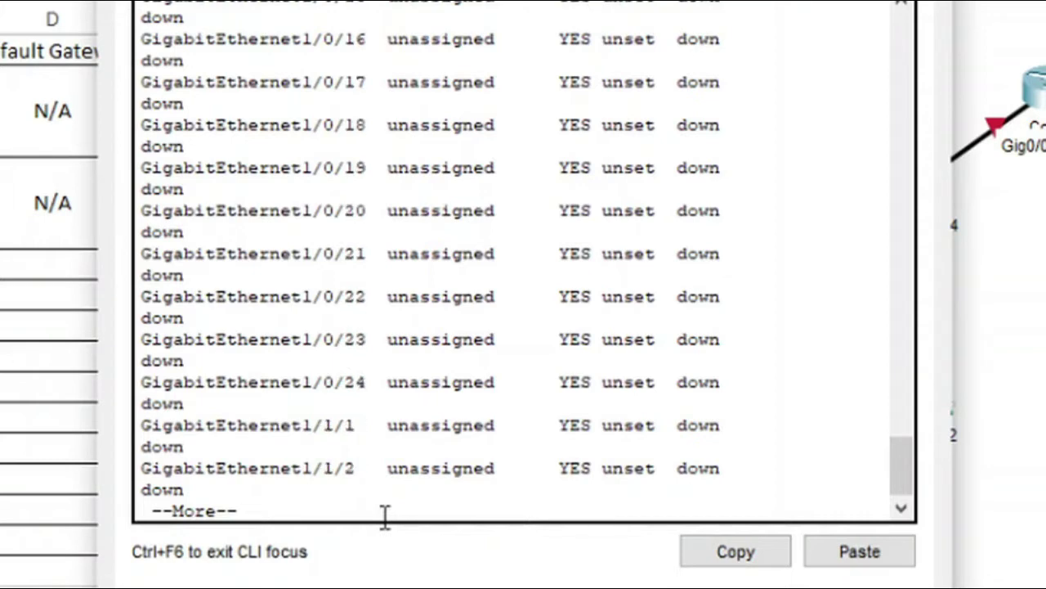
{"action": "key", "text": "Return"}
{"action": "key", "text": "Return"}
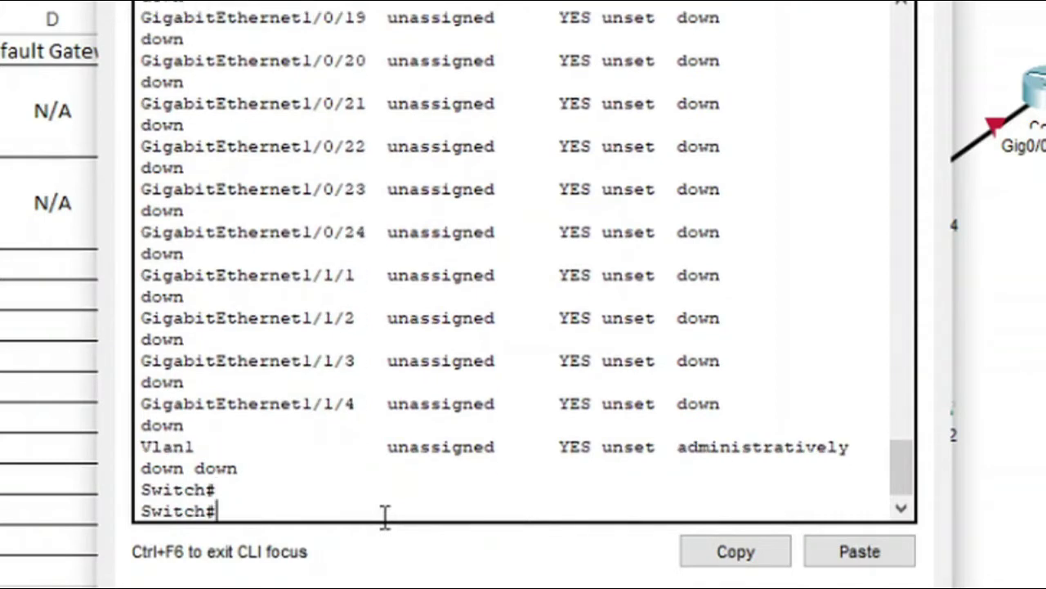
{"action": "key", "text": "Return"}
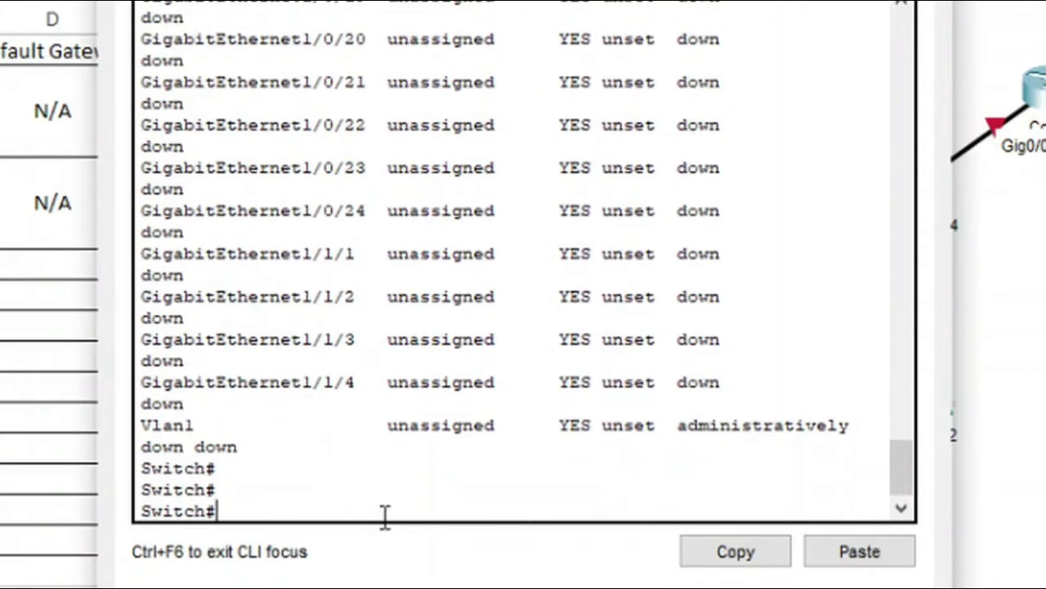
{"action": "left_click_drag", "start_coordinate": [906, 471], "coordinate": [941, 493]}
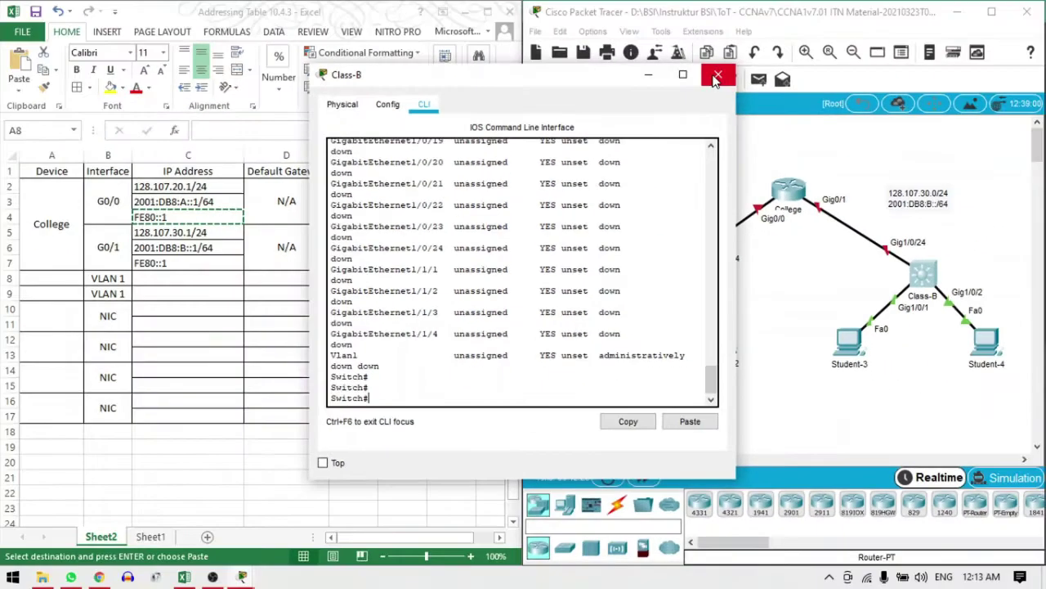
{"action": "left_click", "coordinate": [722, 75]}
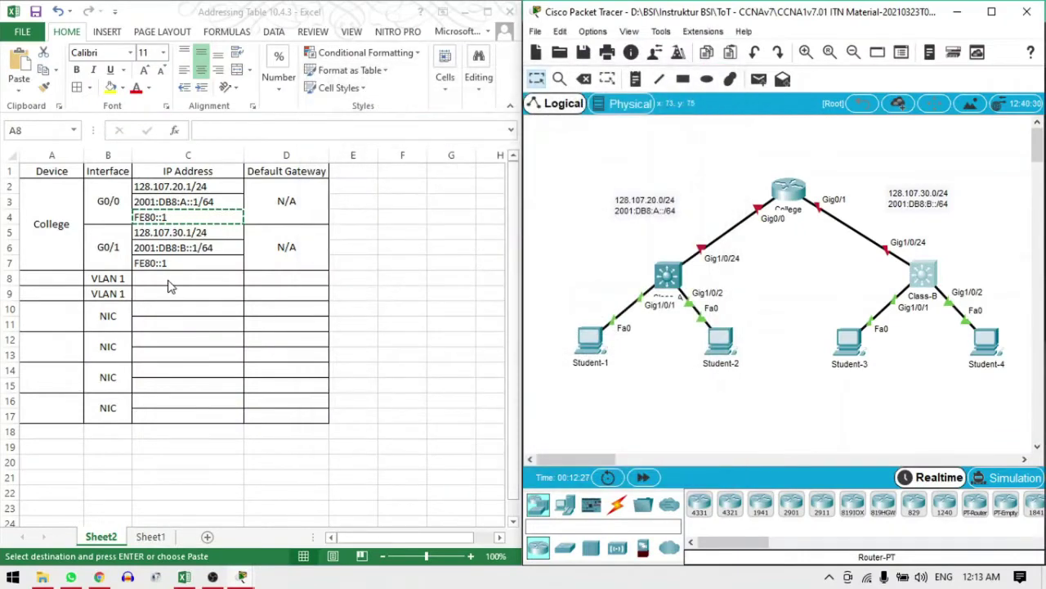
Enter 128.107.20.2/24 in C8 for the first VLAN 1 row, reusing the router's address
{"action": "left_click", "coordinate": [168, 280]}
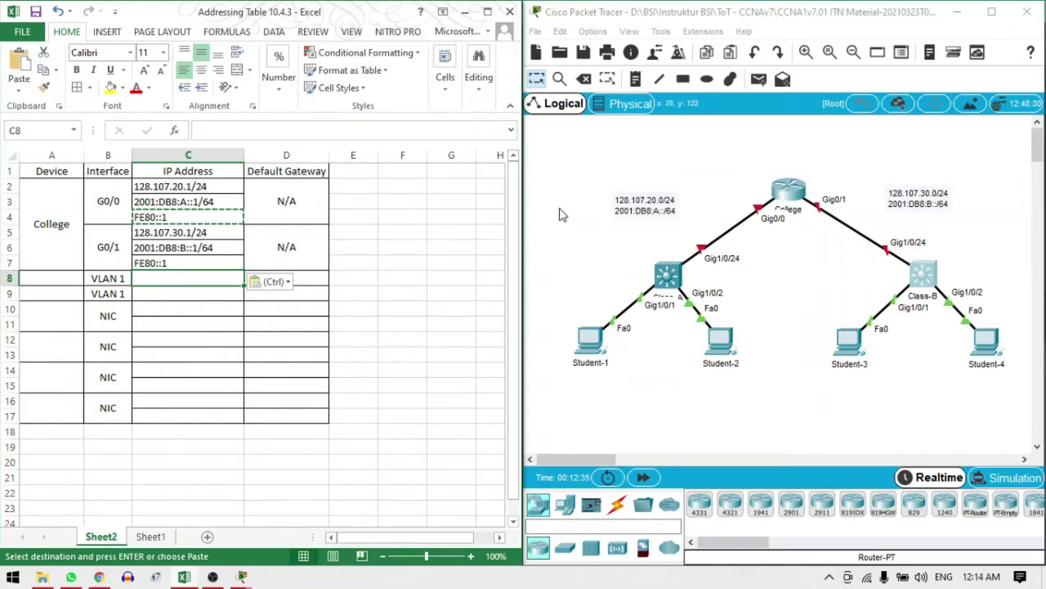
{"action": "left_click", "coordinate": [201, 186]}
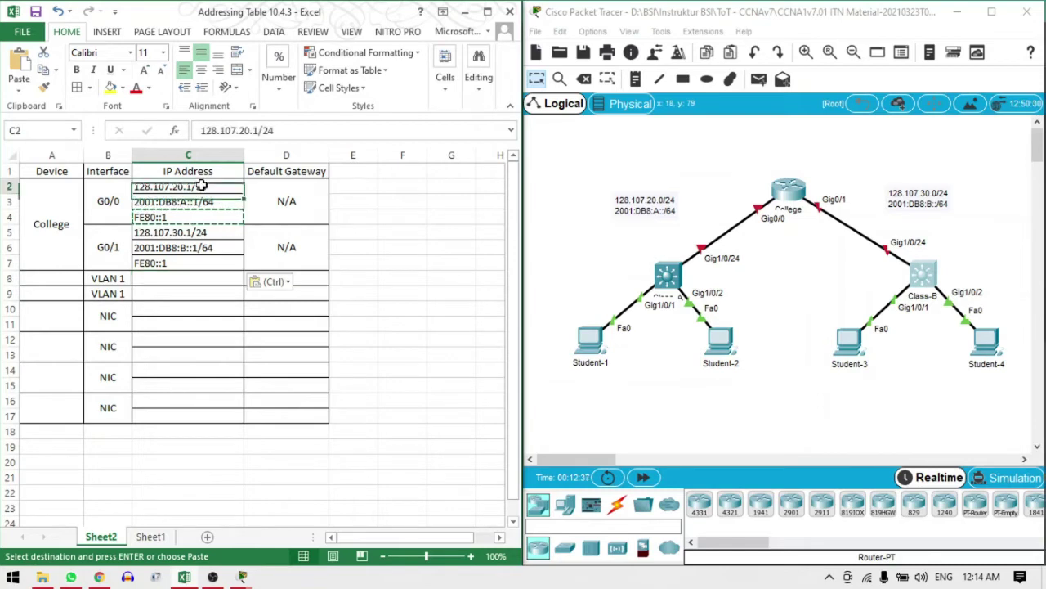
{"action": "double_click", "coordinate": [194, 186]}
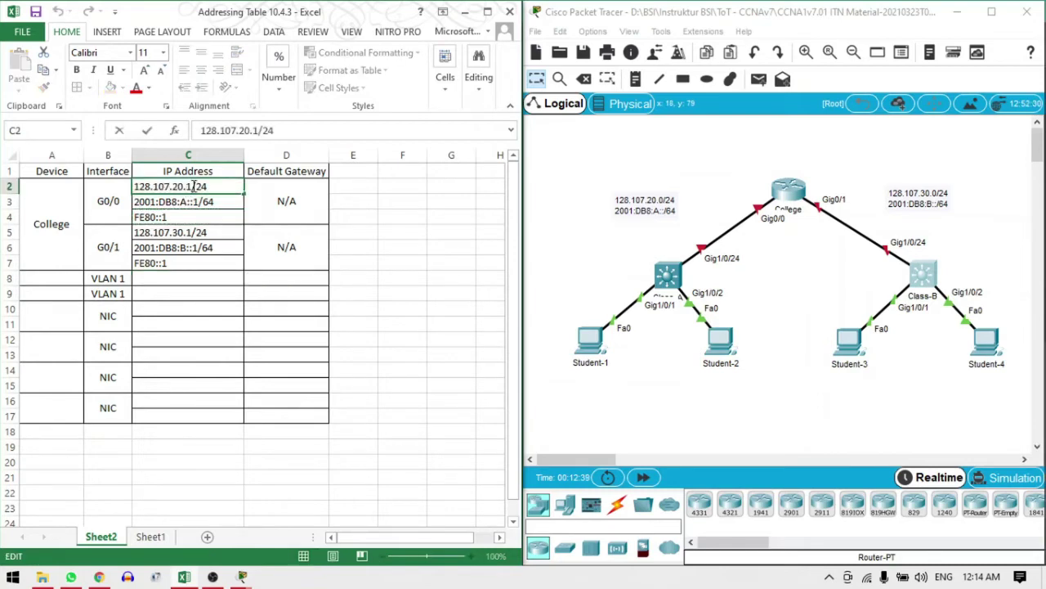
{"action": "left_click_drag", "start_coordinate": [195, 186], "coordinate": [136, 188]}
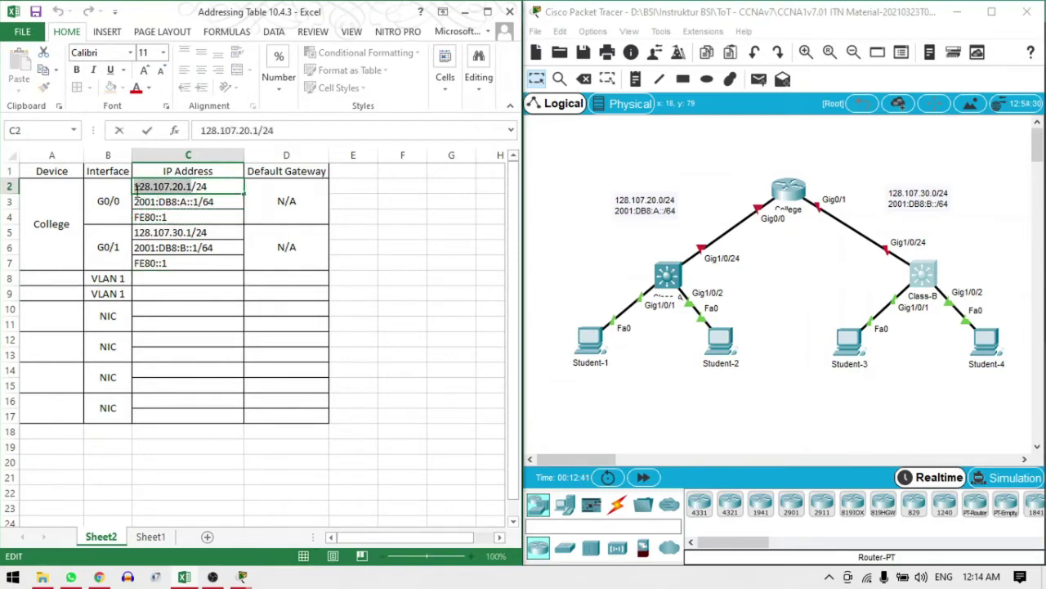
{"action": "key", "text": "ctrl+c"}
{"action": "left_click", "coordinate": [161, 281]}
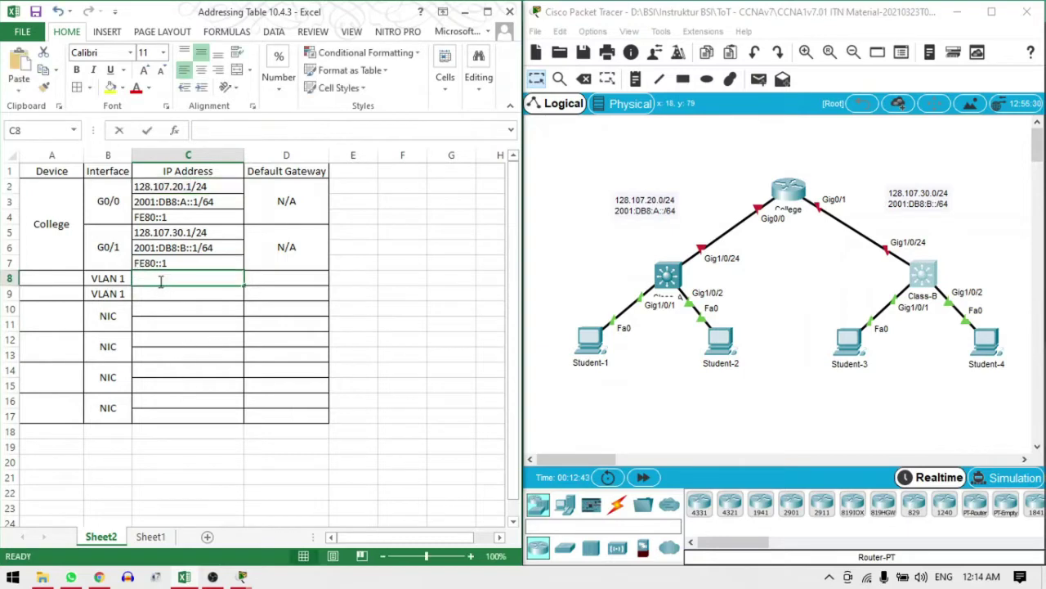
{"action": "key", "text": "ctrl+v"}
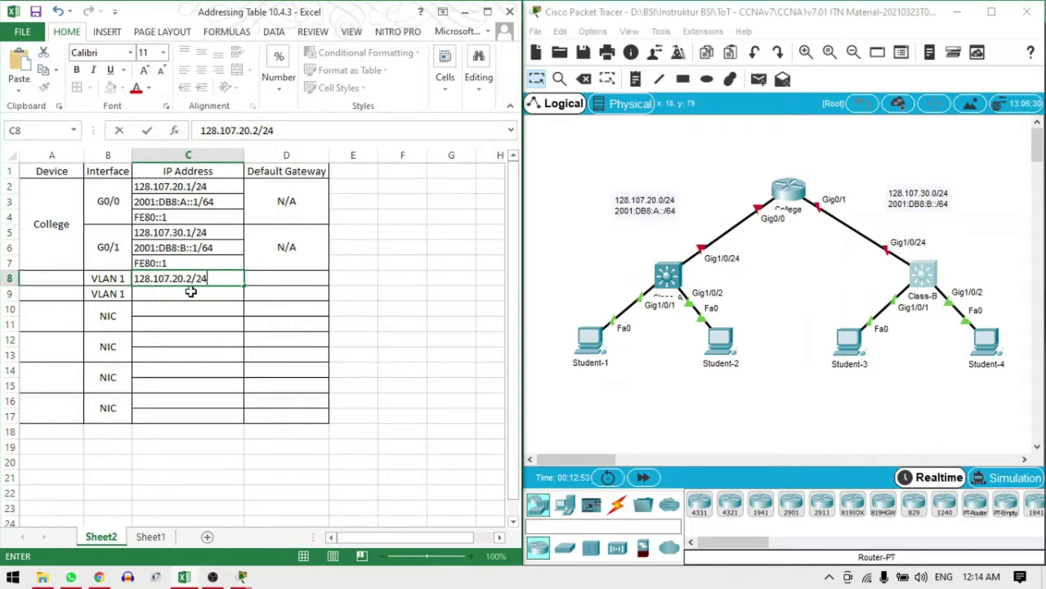
{"action": "left_click", "coordinate": [191, 294]}
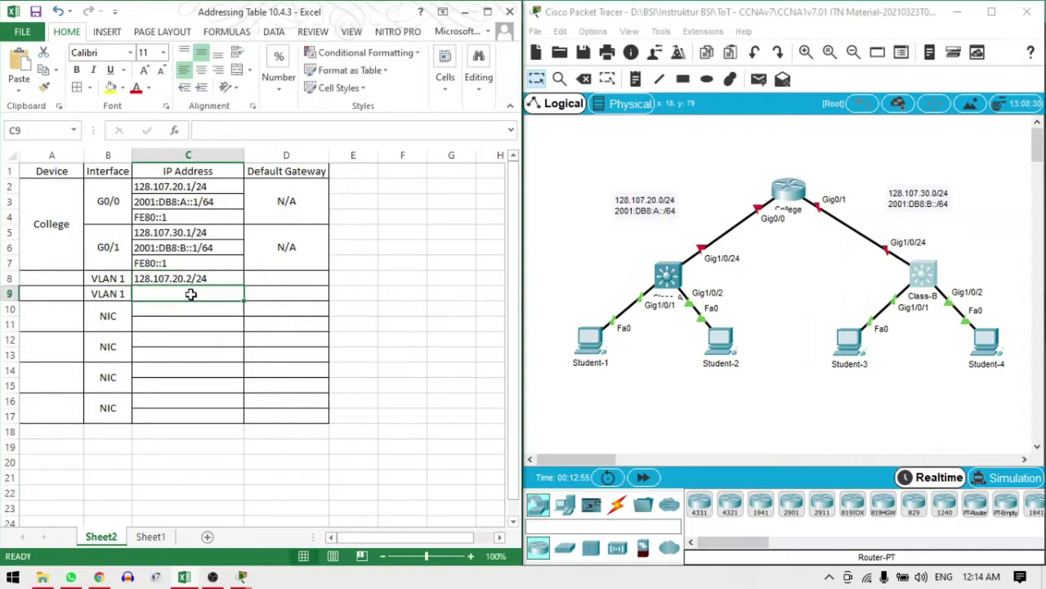
Copy the C8 address into C9 and change it to 128.107.20.15/24
{"action": "left_click", "coordinate": [202, 279]}
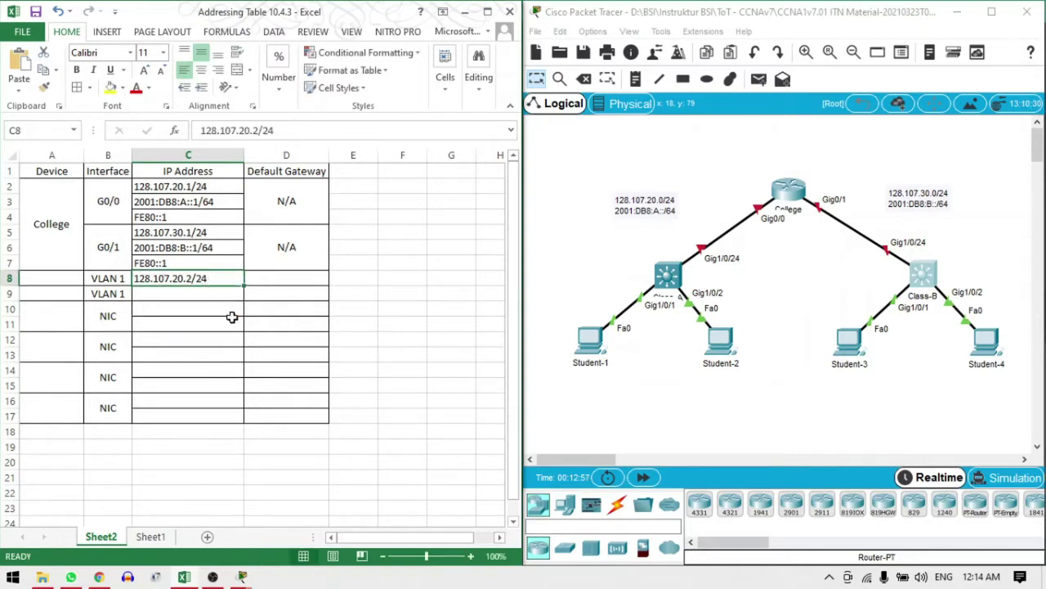
{"action": "key", "text": "ctrl+c"}
{"action": "left_click", "coordinate": [203, 298]}
{"action": "key", "text": "ctrl+v"}
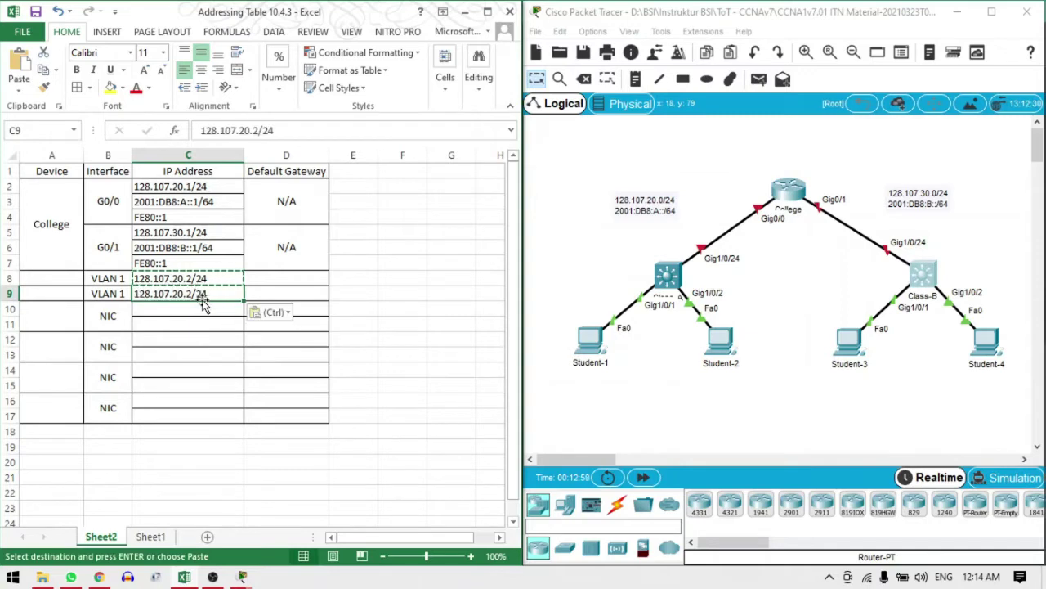
{"action": "double_click", "coordinate": [194, 295]}
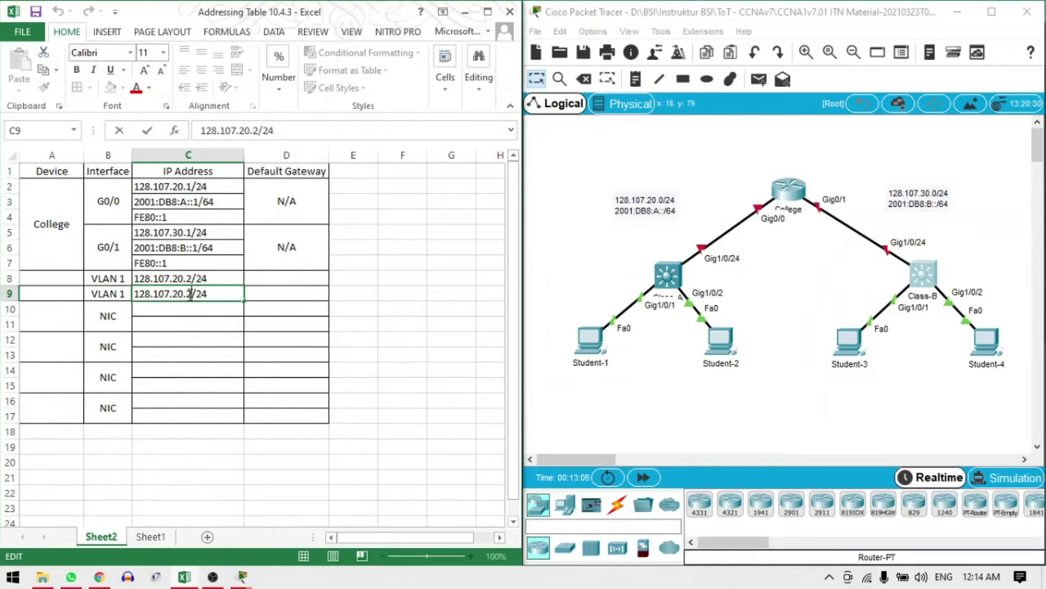
{"action": "type", "text": "15"}
{"action": "key", "text": "BackSpace"}
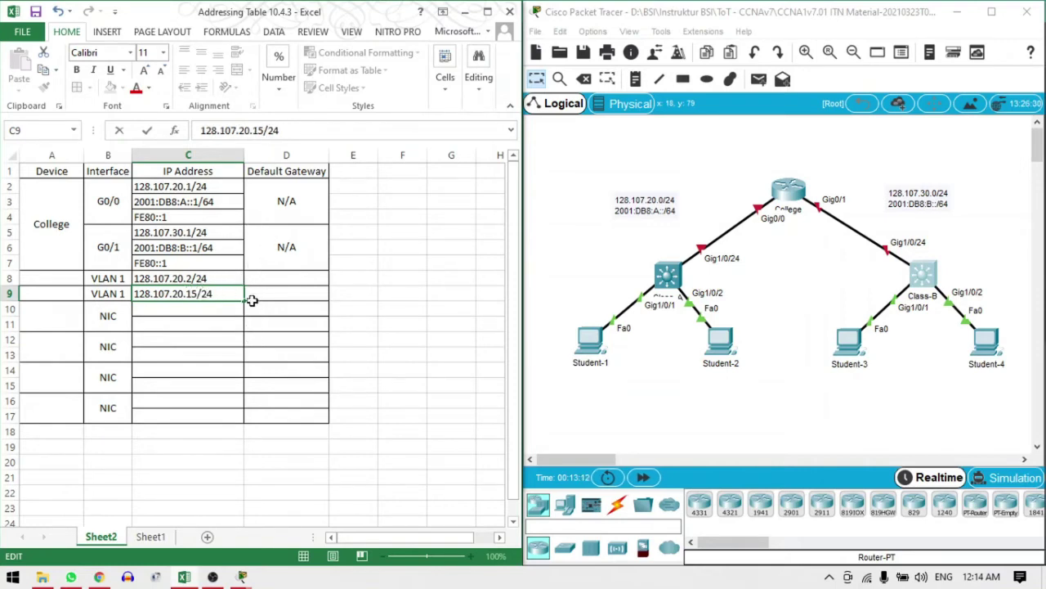
{"action": "left_click", "coordinate": [252, 299]}
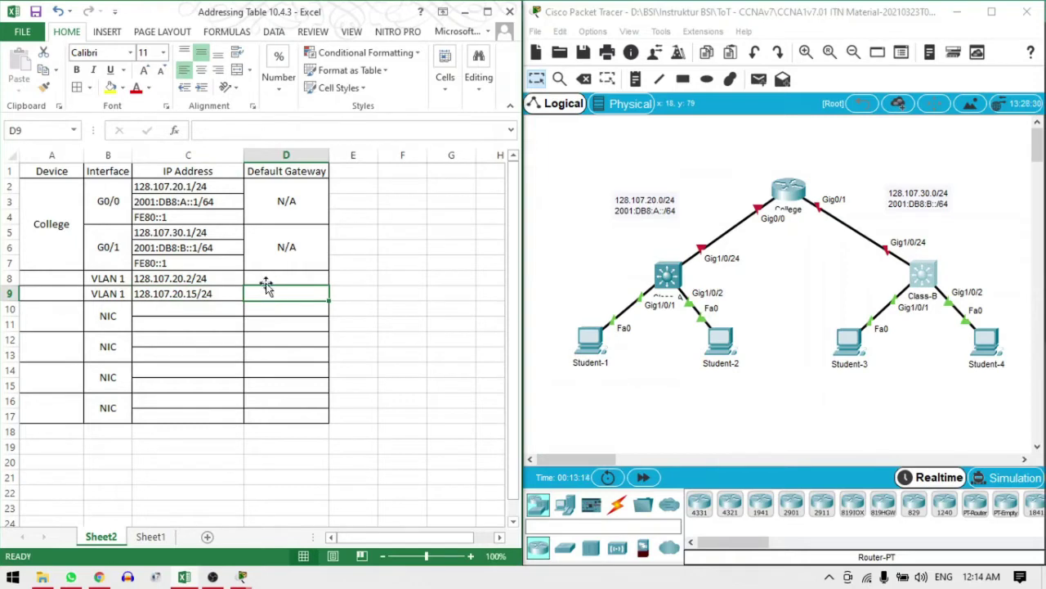
Paste the gateway 128.107.20.1 from C2 into D8 and D9
{"action": "left_click", "coordinate": [266, 280]}
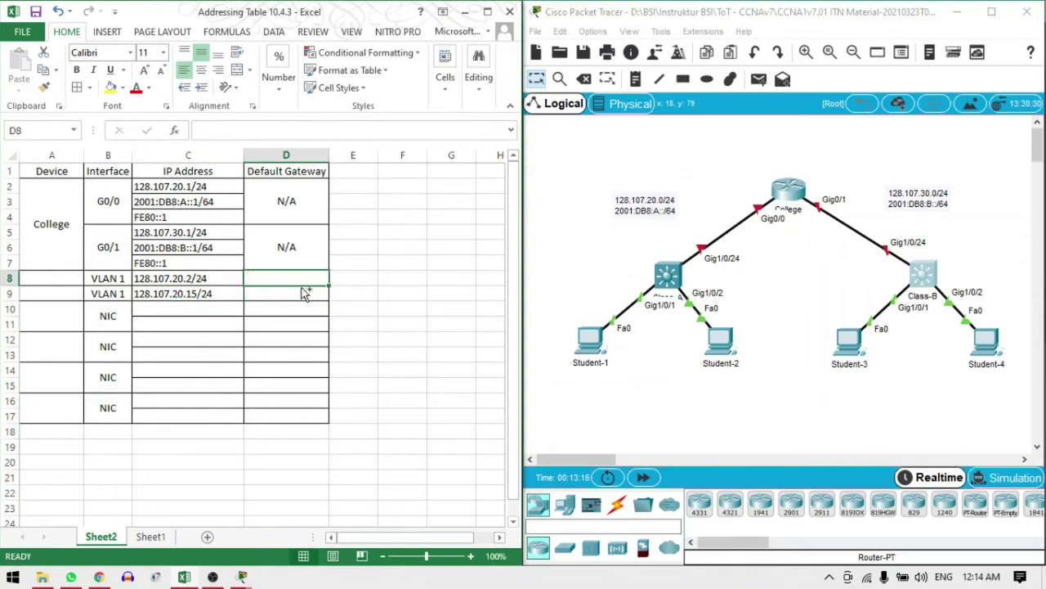
{"action": "left_click", "coordinate": [191, 187]}
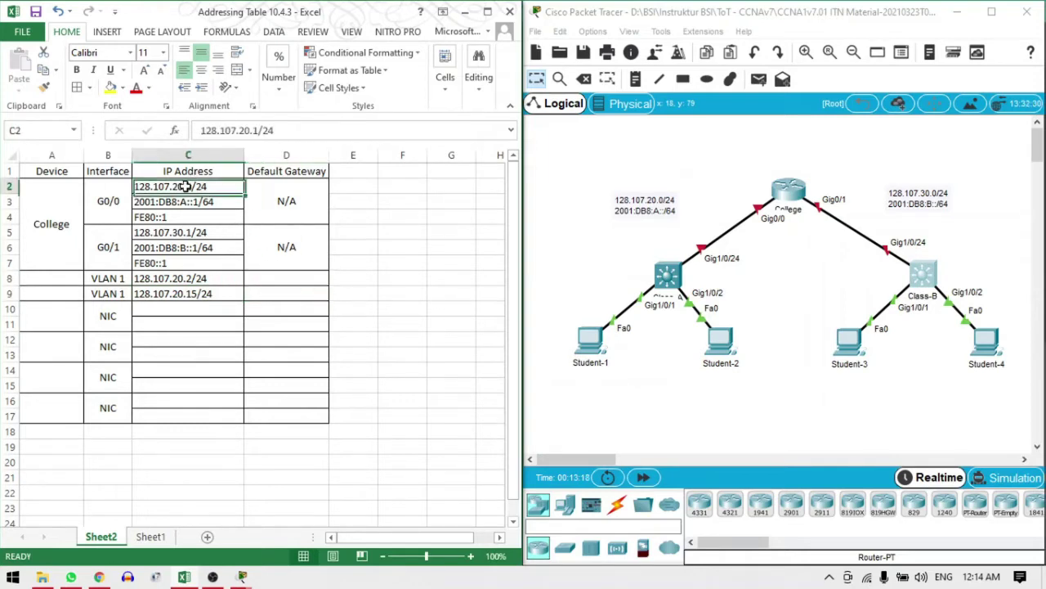
{"action": "double_click", "coordinate": [196, 187]}
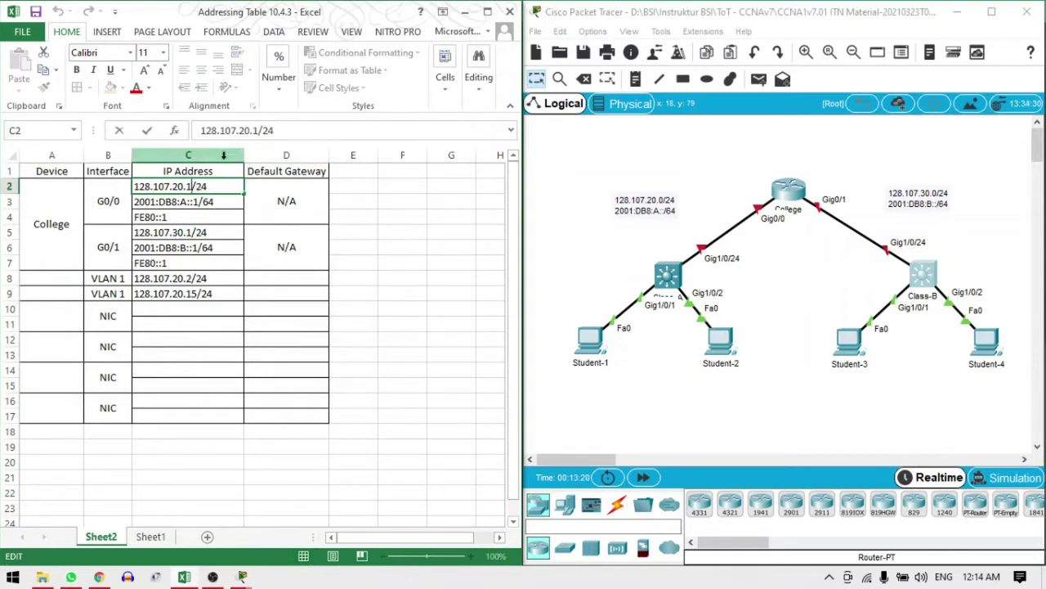
{"action": "left_click_drag", "start_coordinate": [208, 188], "coordinate": [133, 188]}
{"action": "key", "text": "ctrl+c"}
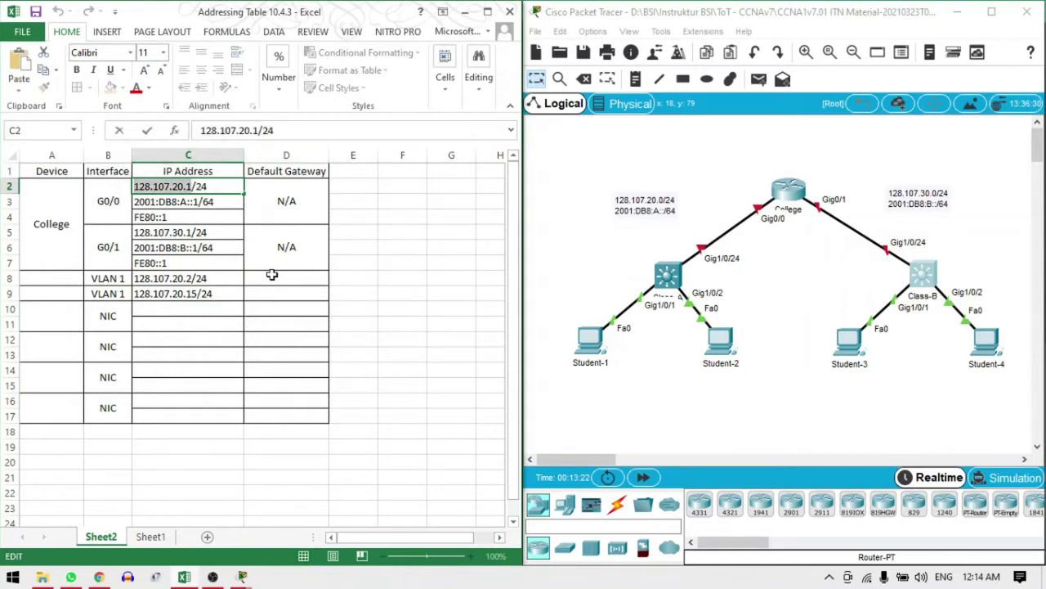
{"action": "left_click", "coordinate": [276, 278]}
{"action": "key", "text": "ctrl+v"}
{"action": "left_click", "coordinate": [274, 299]}
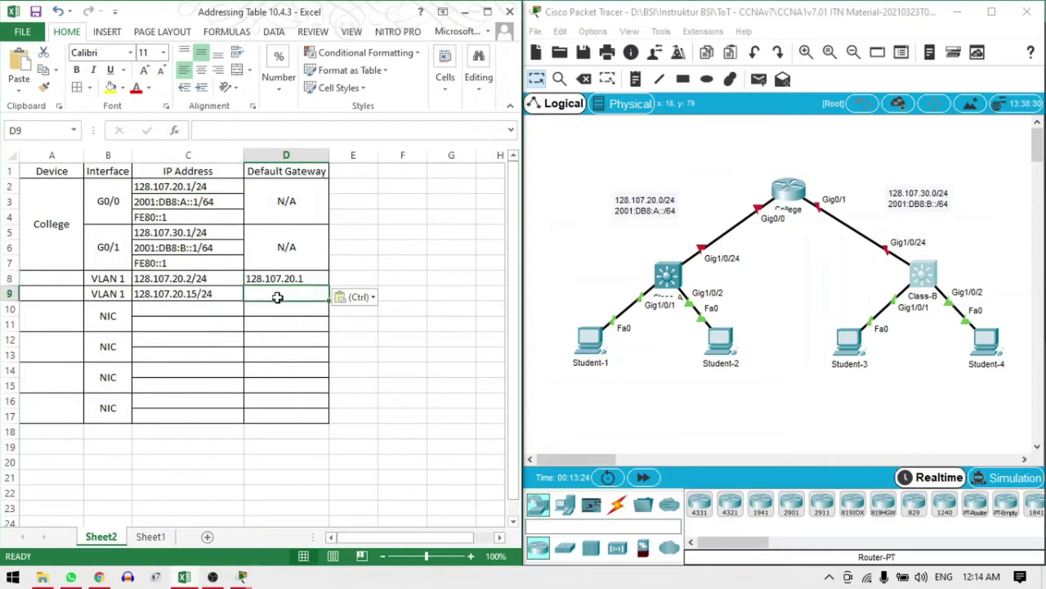
{"action": "key", "text": "ctrl+v"}
Change D9 to 128.107.30.1 and C9 to 128.107.30.15/24
{"action": "double_click", "coordinate": [287, 296]}
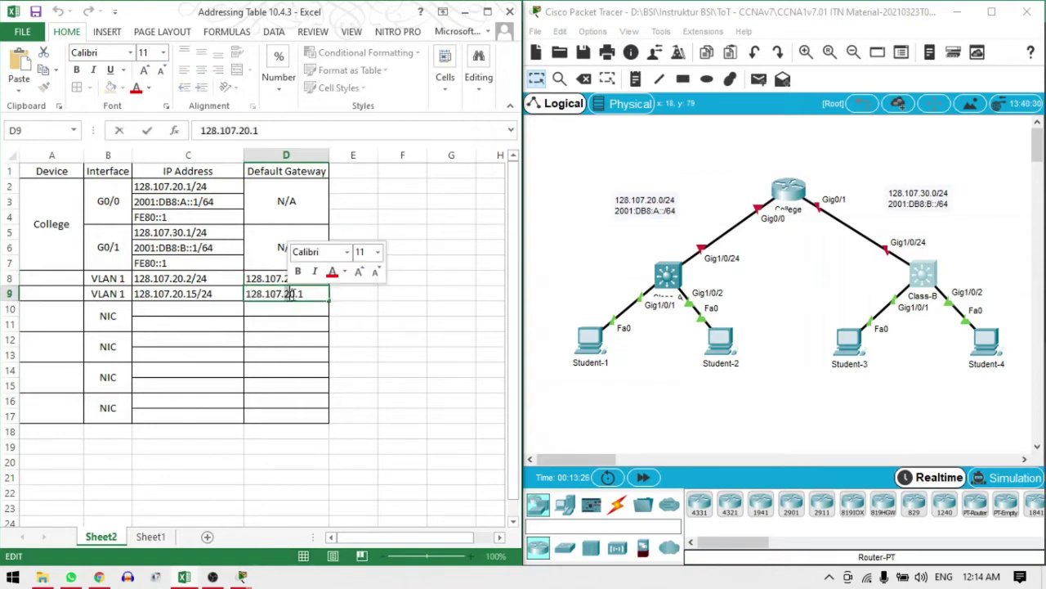
{"action": "type", "text": "30"}
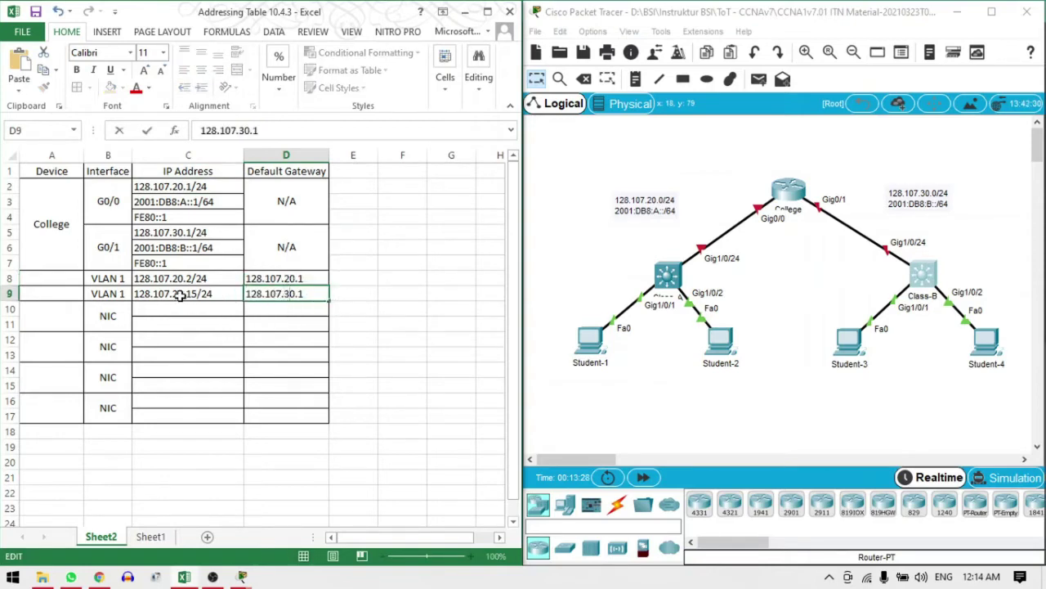
{"action": "double_click", "coordinate": [178, 296]}
{"action": "key", "text": "BackSpace"}
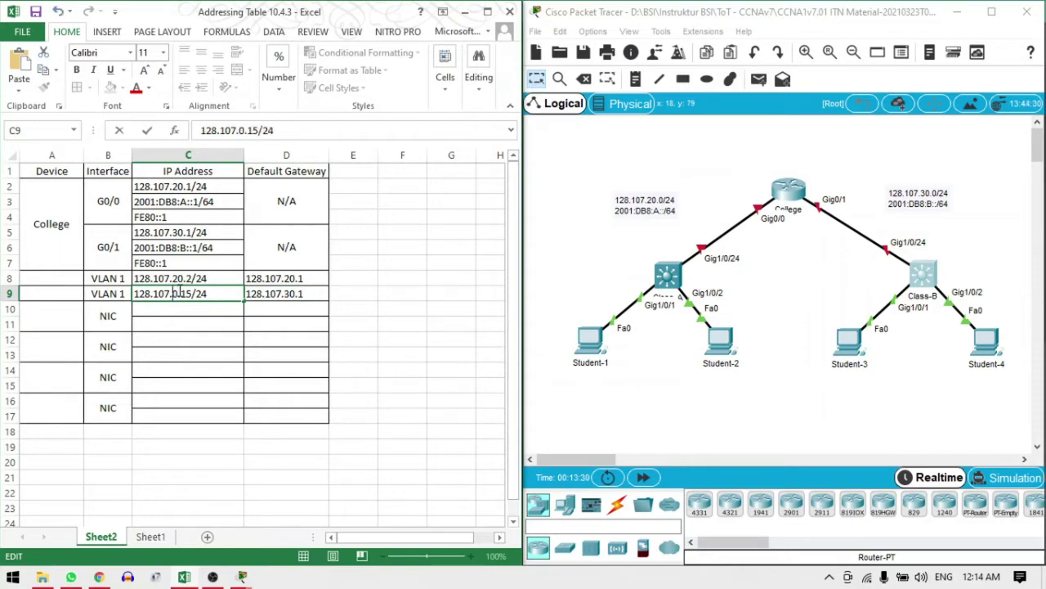
{"action": "type", "text": "3"}
{"action": "left_click", "coordinate": [254, 327]}
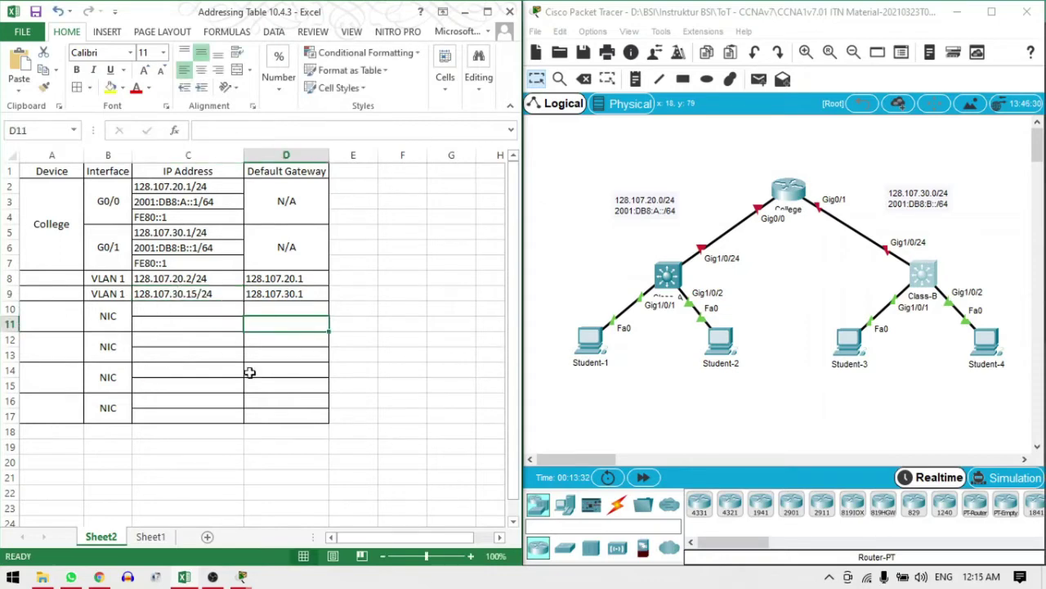
Name the switches Class-A in A8 and Class-B in A9
{"action": "left_click", "coordinate": [43, 276]}
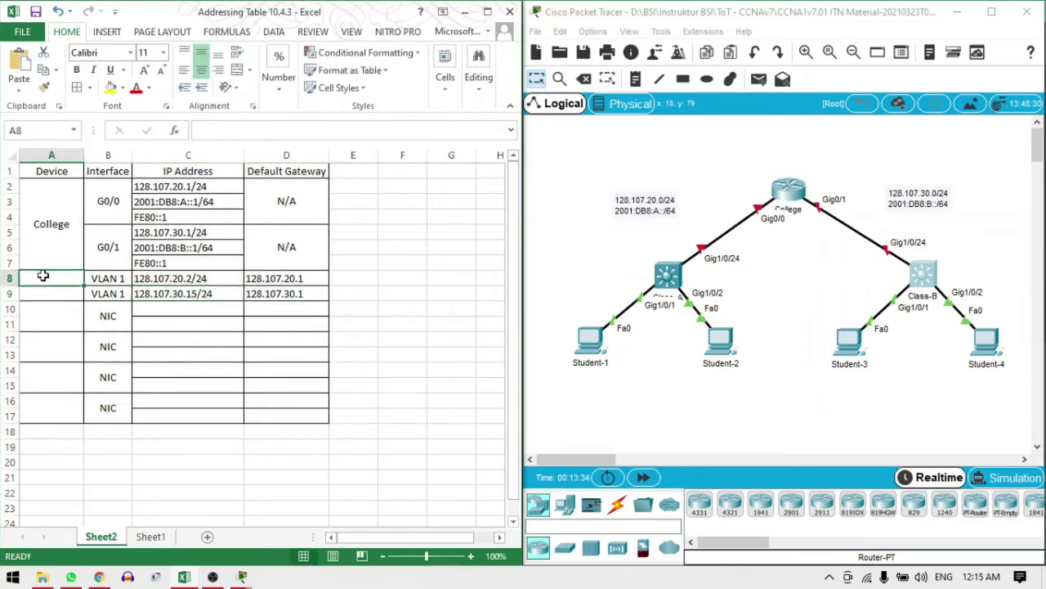
{"action": "type", "text": "Cl"}
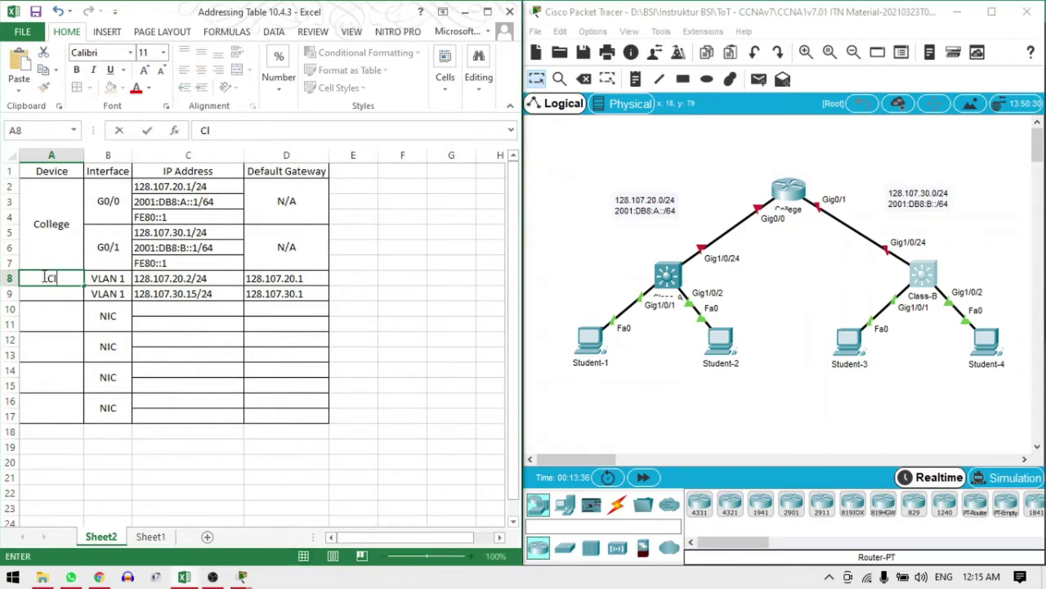
{"action": "type", "text": "ass-A"}
{"action": "key", "text": "Tab"}
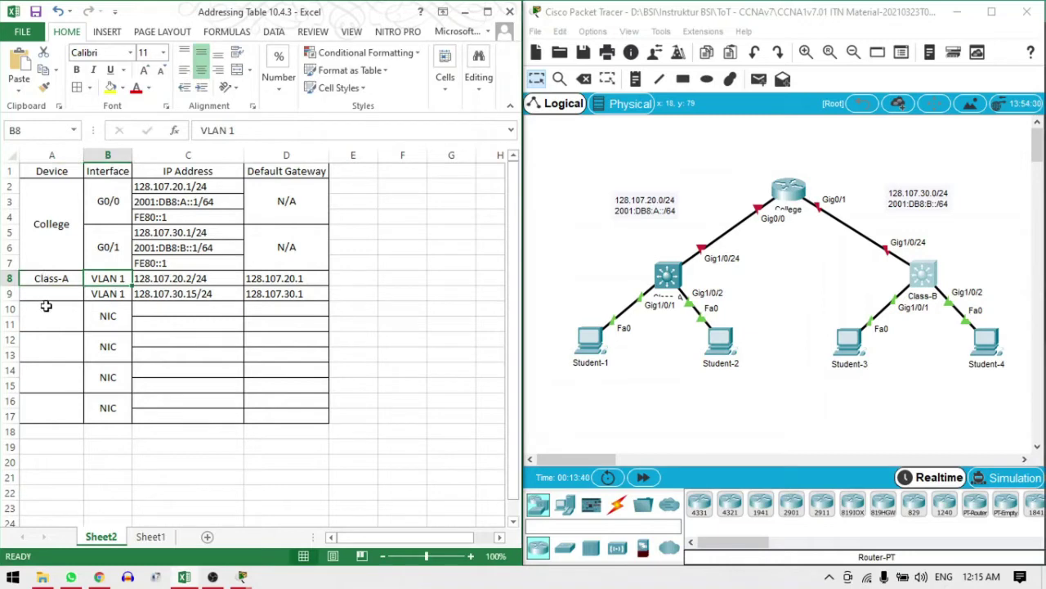
{"action": "left_click", "coordinate": [50, 292]}
{"action": "type", "text": "Cl"}
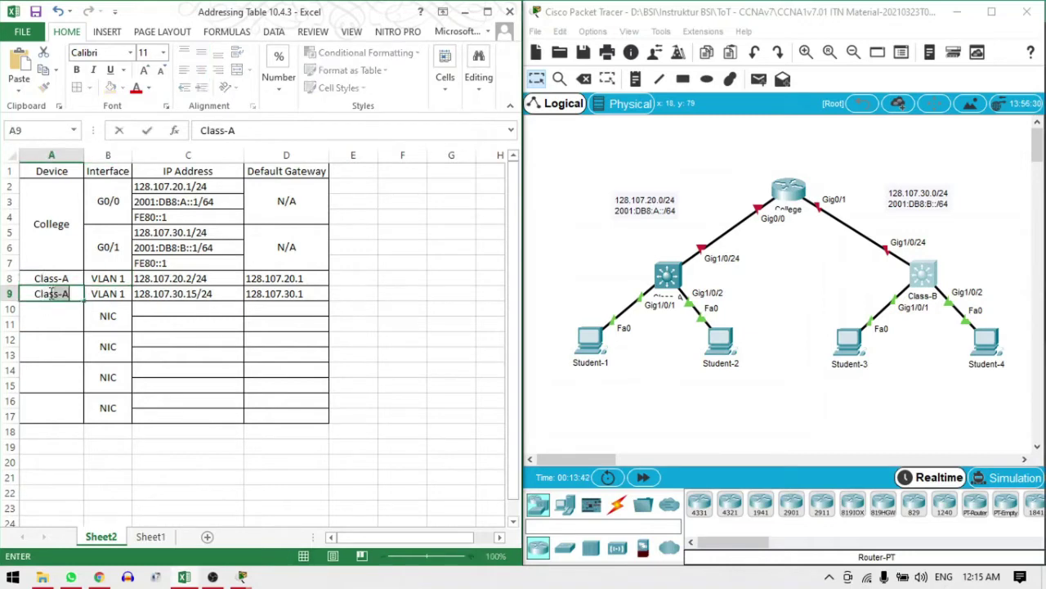
{"action": "key", "text": "BackSpace"}
{"action": "type", "text": "B"}
{"action": "left_click", "coordinate": [157, 311]}
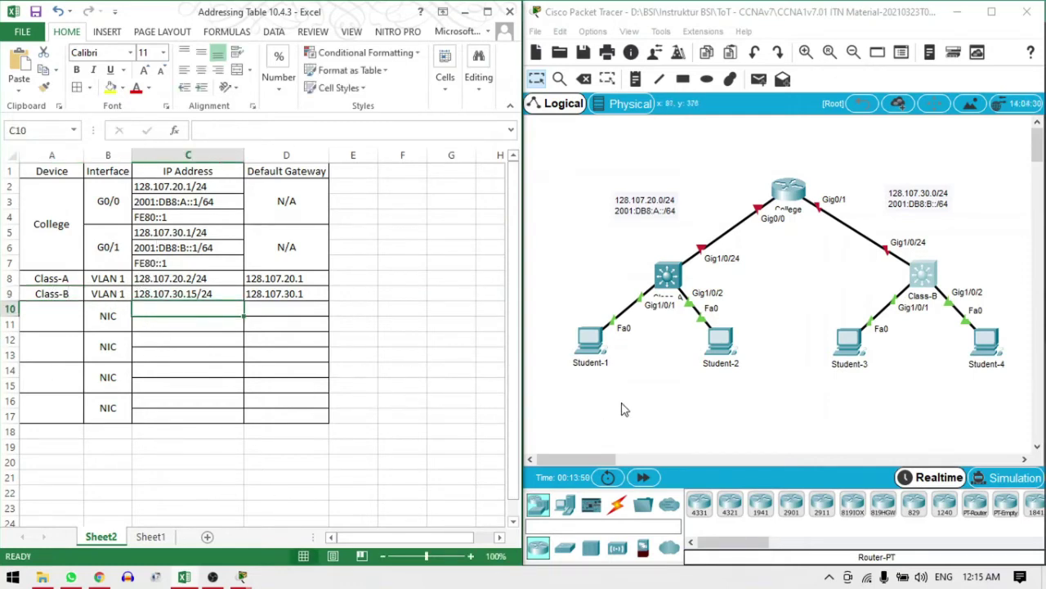
Enter Student-1 in A10 and copy it into A12, A14 and A16
{"action": "left_click", "coordinate": [47, 321]}
{"action": "type", "text": "S"}
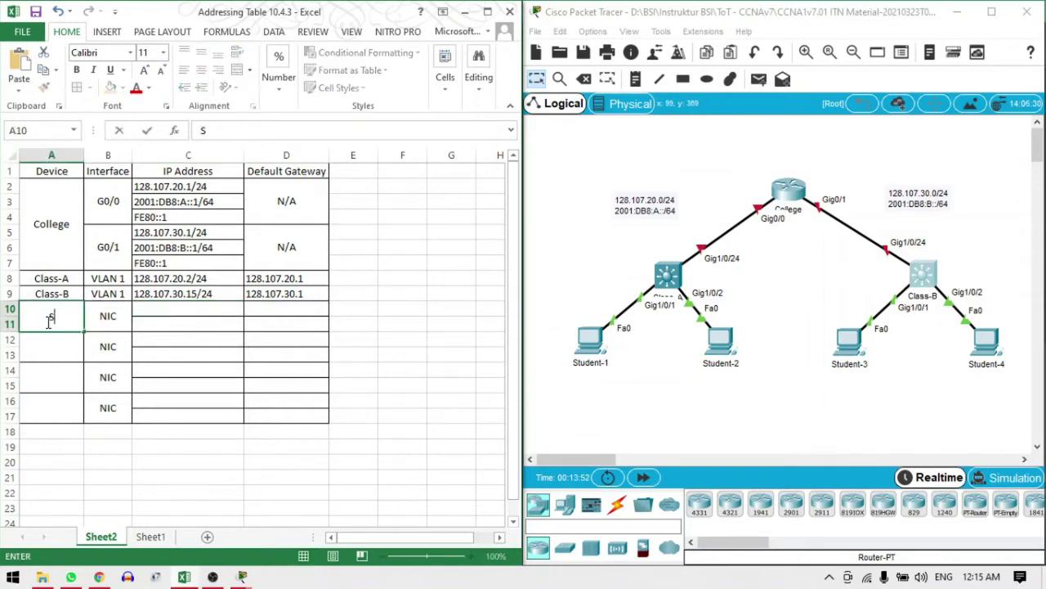
{"action": "type", "text": "tudent-1"}
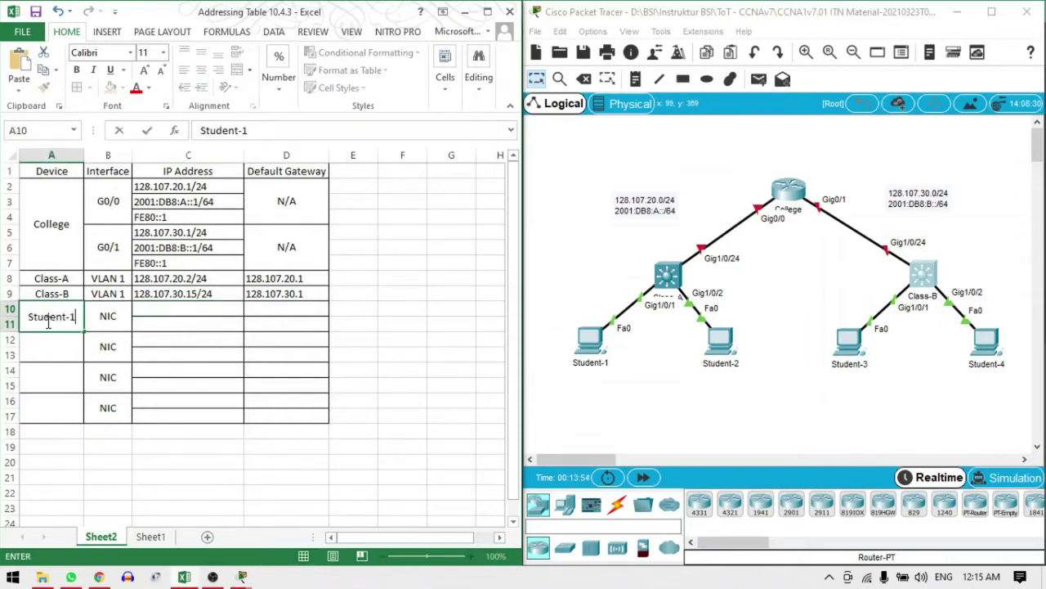
{"action": "left_click", "coordinate": [53, 342]}
{"action": "left_click", "coordinate": [47, 320]}
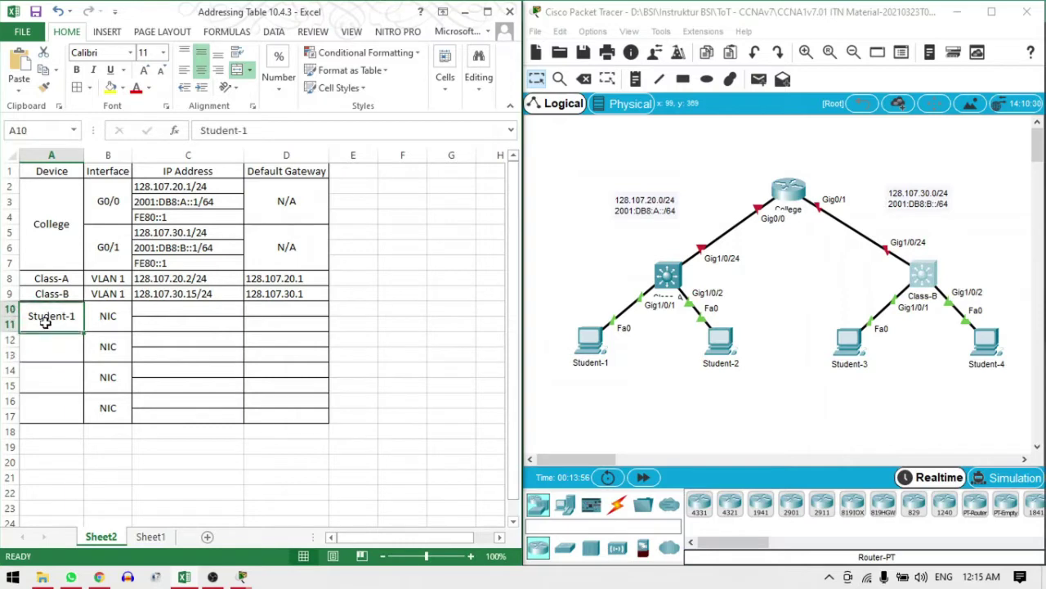
{"action": "key", "text": "ctrl+c"}
{"action": "left_click", "coordinate": [50, 344]}
{"action": "key", "text": "ctrl+v"}
{"action": "left_click", "coordinate": [47, 375]}
{"action": "key", "text": "ctrl+v"}
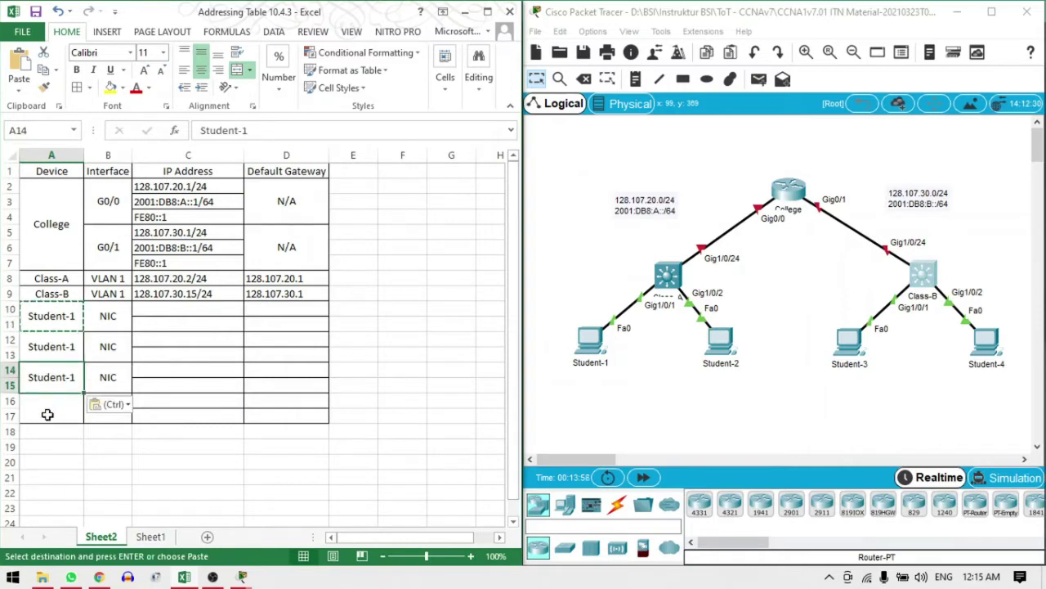
{"action": "left_click", "coordinate": [58, 407]}
{"action": "key", "text": "ctrl+v"}
{"action": "key", "text": "Escape"}
Change the A16 copy to Student-4
{"action": "type", "text": "2"}
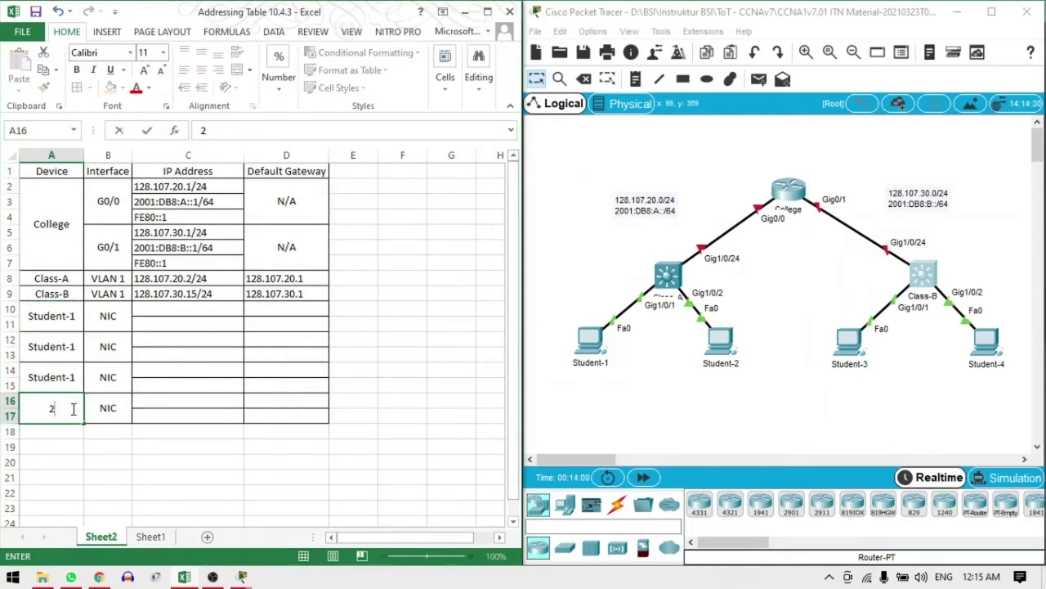
{"action": "key", "text": "Escape"}
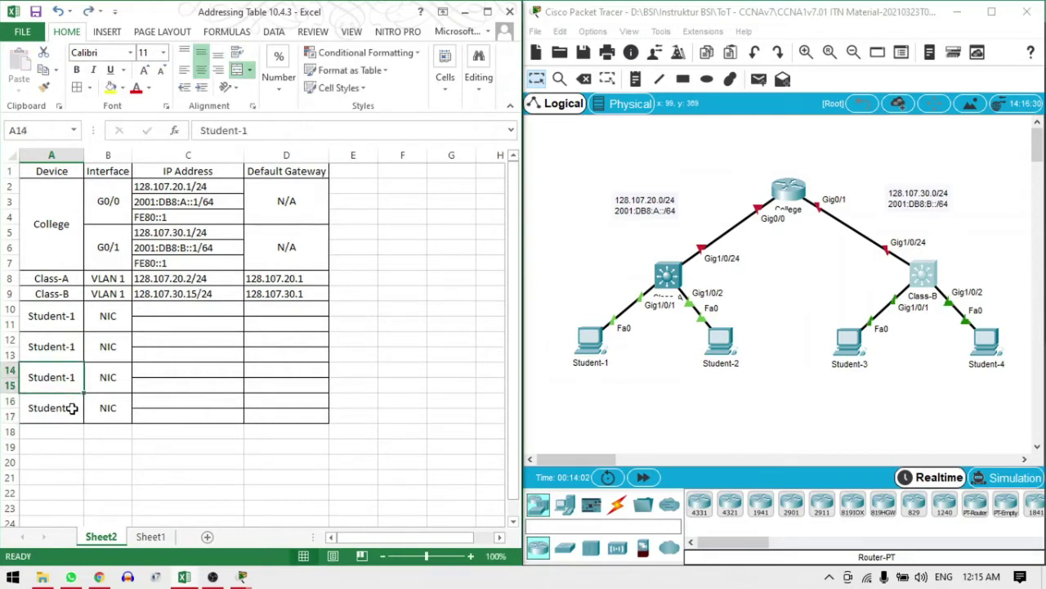
{"action": "double_click", "coordinate": [72, 408]}
{"action": "key", "text": "BackSpace"}
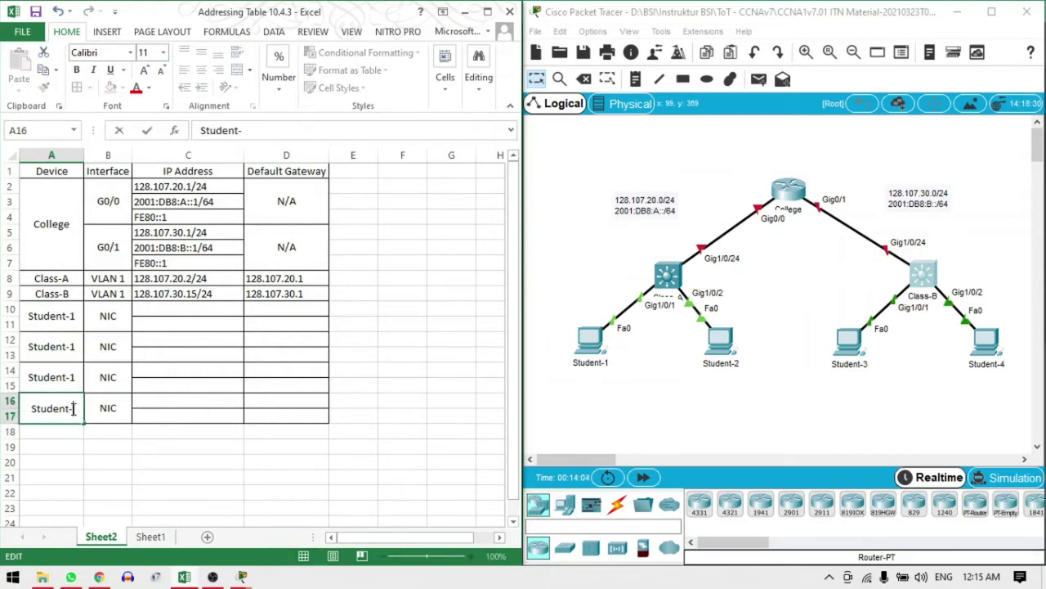
{"action": "type", "text": "4"}
{"action": "key", "text": "Return"}
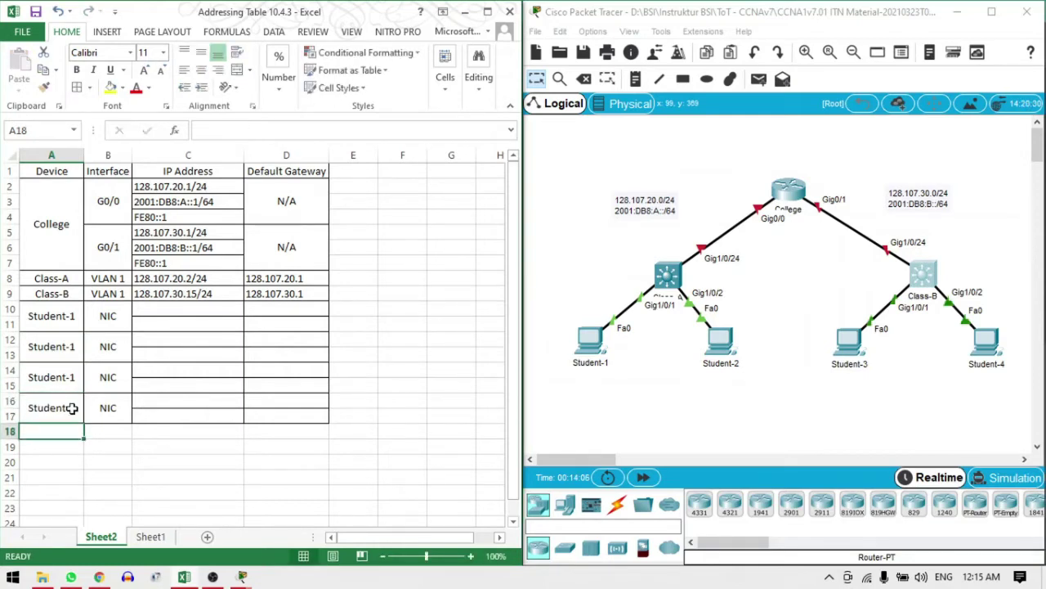
Rename the A14 and A12 copies to Student-3 and Student-2
{"action": "key", "text": "Up"}
{"action": "key", "text": "Up"}
{"action": "key", "text": "F2"}
{"action": "key", "text": "BackSpace"}
{"action": "type", "text": "3"}
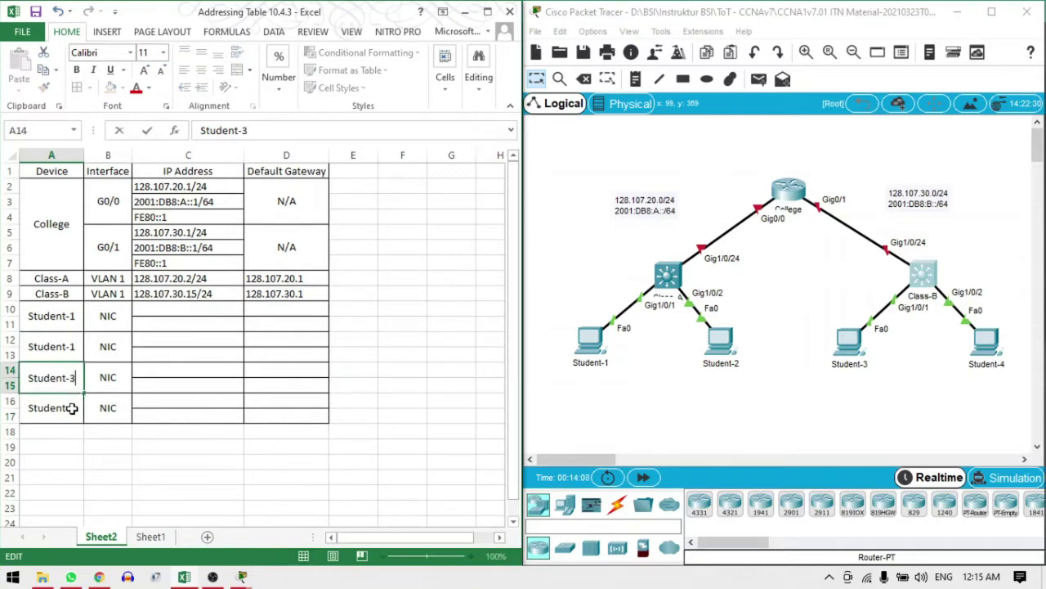
{"action": "key", "text": "Return"}
{"action": "key", "text": "Up"}
{"action": "key", "text": "Up"}
{"action": "key", "text": "F2"}
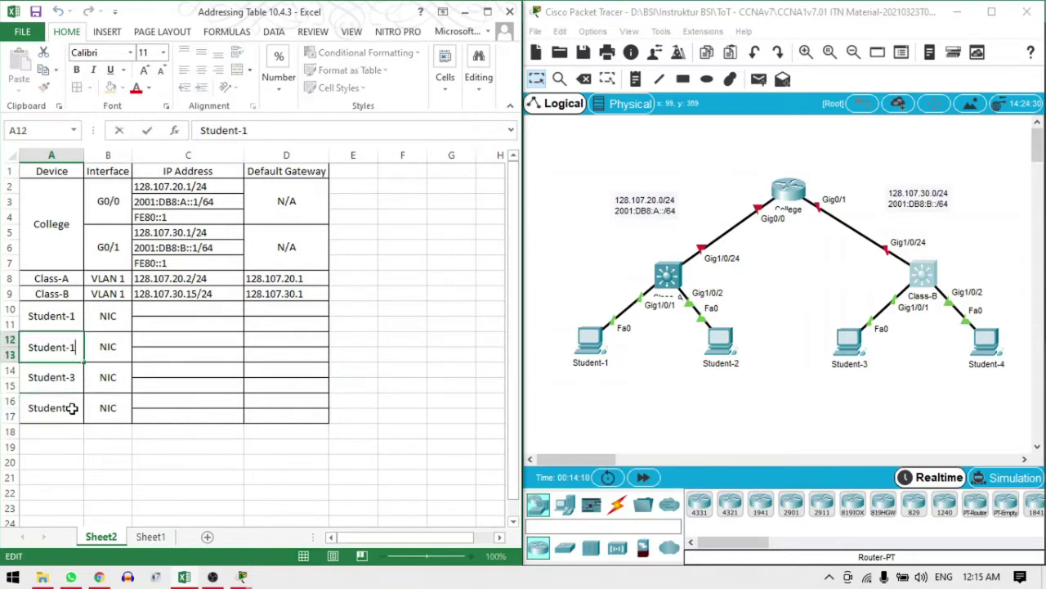
{"action": "key", "text": "BackSpace"}
{"action": "type", "text": "2"}
{"action": "key", "text": "Return"}
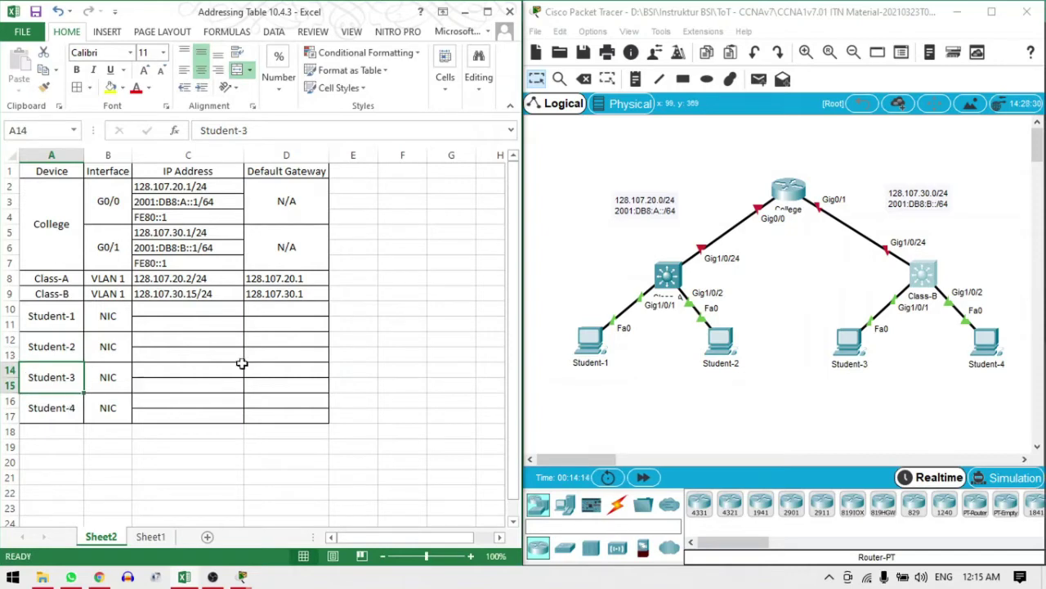
Verify Student-1's IP Configuration shows 128.107.20.25 with mask 255.255.255.0, then close it
{"action": "left_click", "coordinate": [594, 349]}
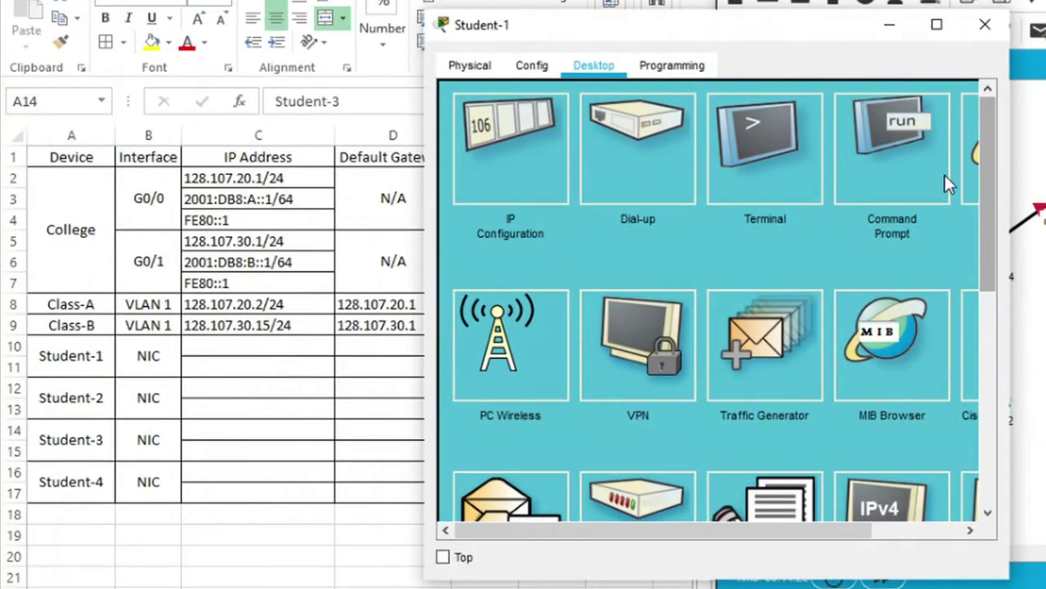
{"action": "left_click", "coordinate": [518, 178]}
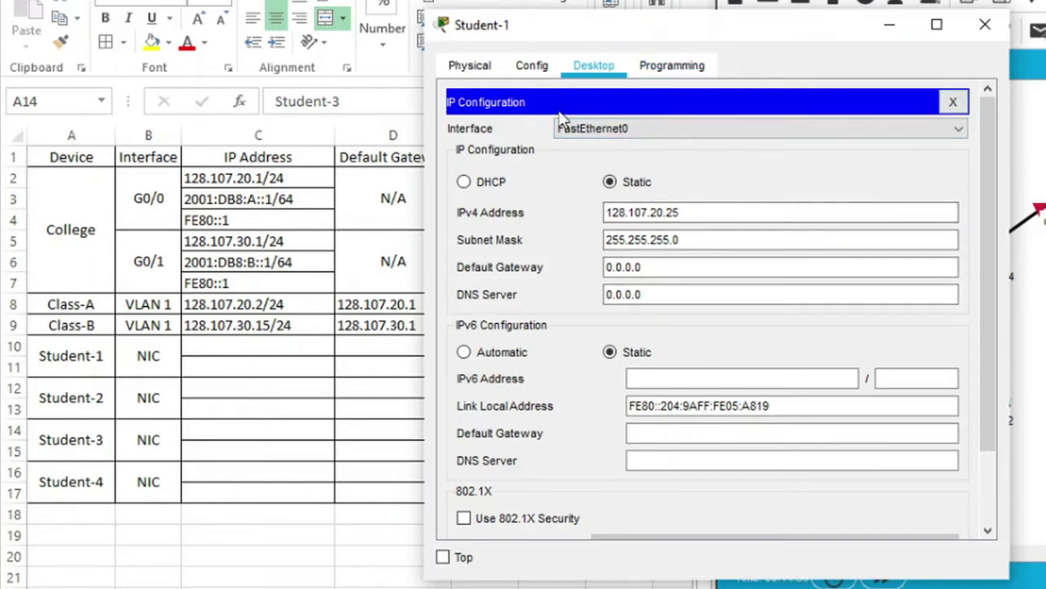
{"action": "left_click", "coordinate": [953, 104]}
Run ipconfig /all in Student-1's Command Prompt
{"action": "left_click", "coordinate": [907, 159]}
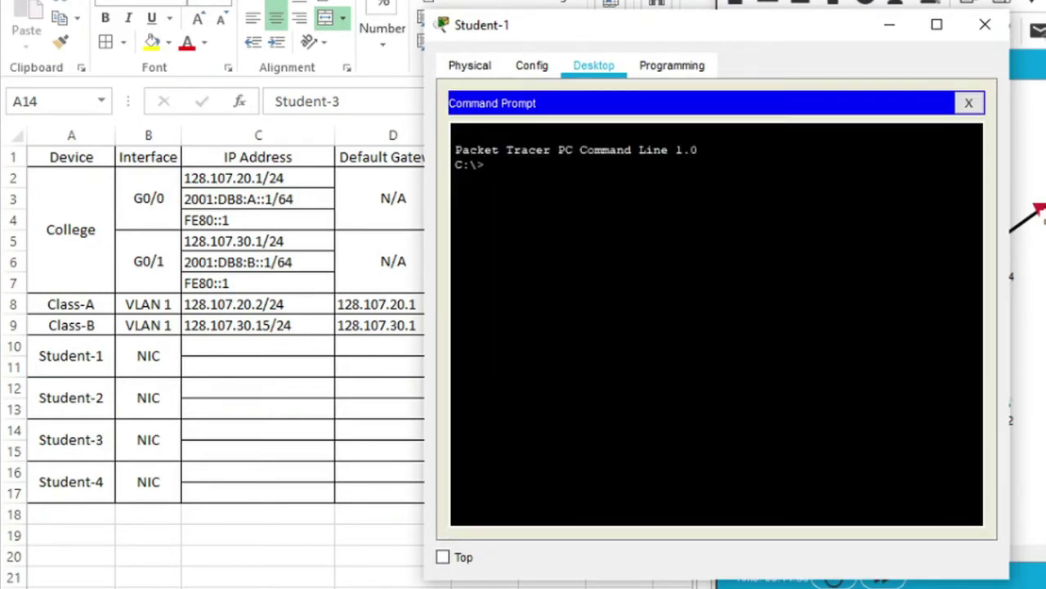
{"action": "left_click", "coordinate": [968, 103]}
{"action": "left_click", "coordinate": [908, 148]}
{"action": "type", "text": "ip"}
{"action": "type", "text": "config /all"}
{"action": "key", "text": "Return"}
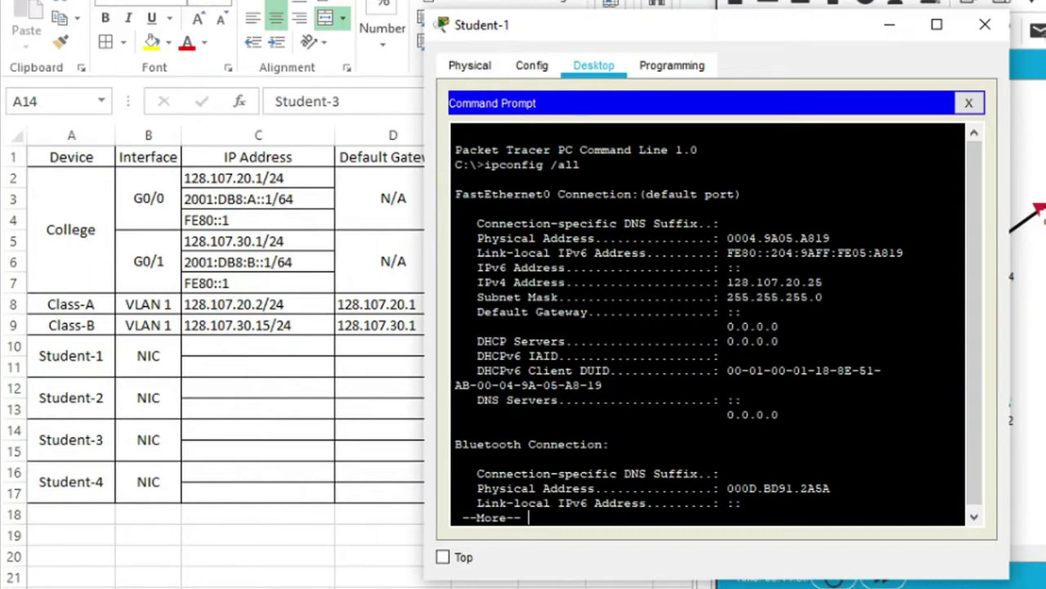
Select and copy Student-1's IPv4 address 128.107.20.25 from the output
{"action": "left_click_drag", "start_coordinate": [822, 282], "coordinate": [726, 282]}
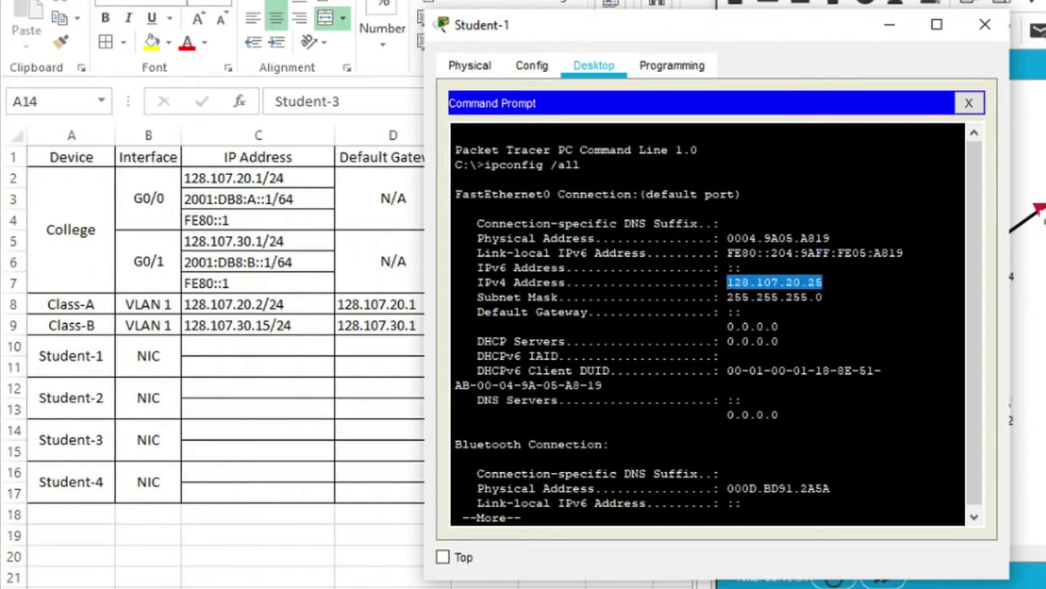
{"action": "key", "text": "ctrl+c"}
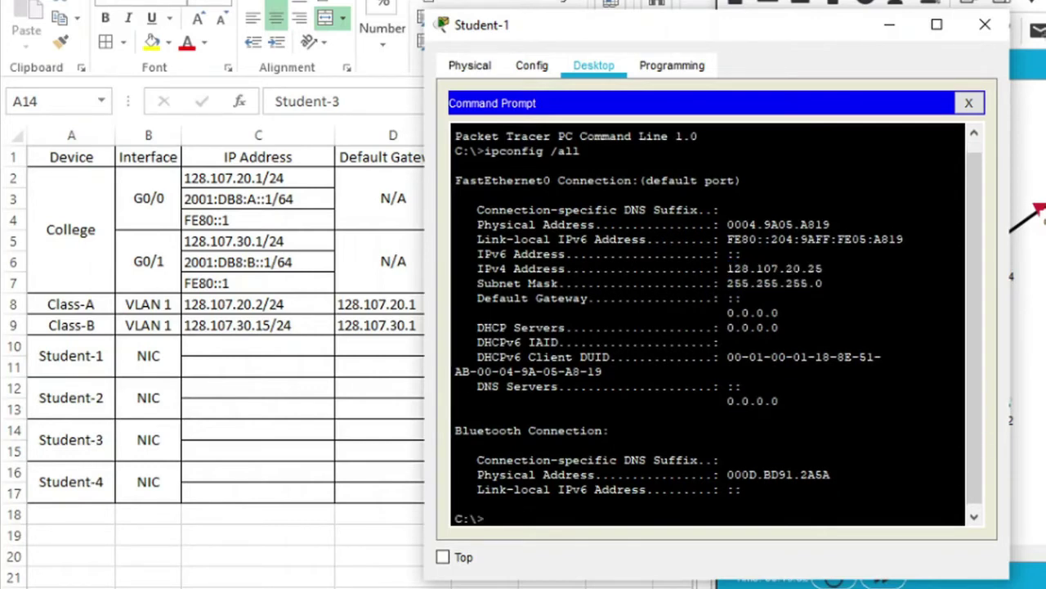
{"action": "left_click_drag", "start_coordinate": [822, 268], "coordinate": [751, 268]}
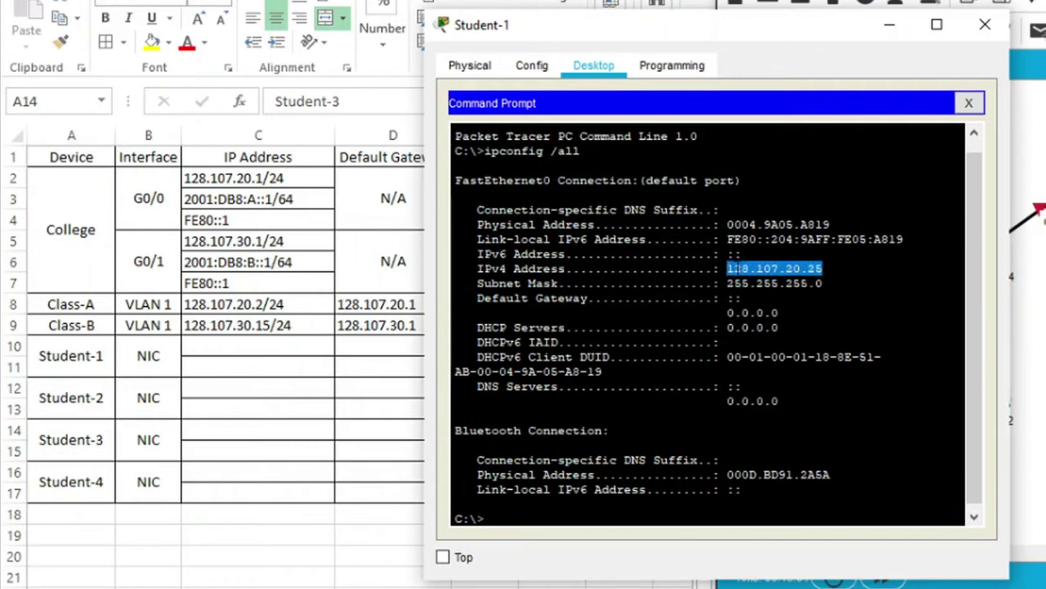
{"action": "right_click", "coordinate": [733, 268]}
{"action": "left_click", "coordinate": [769, 277]}
Paste 128.107.20.25 into cell C10 and append /24
{"action": "left_click", "coordinate": [309, 350]}
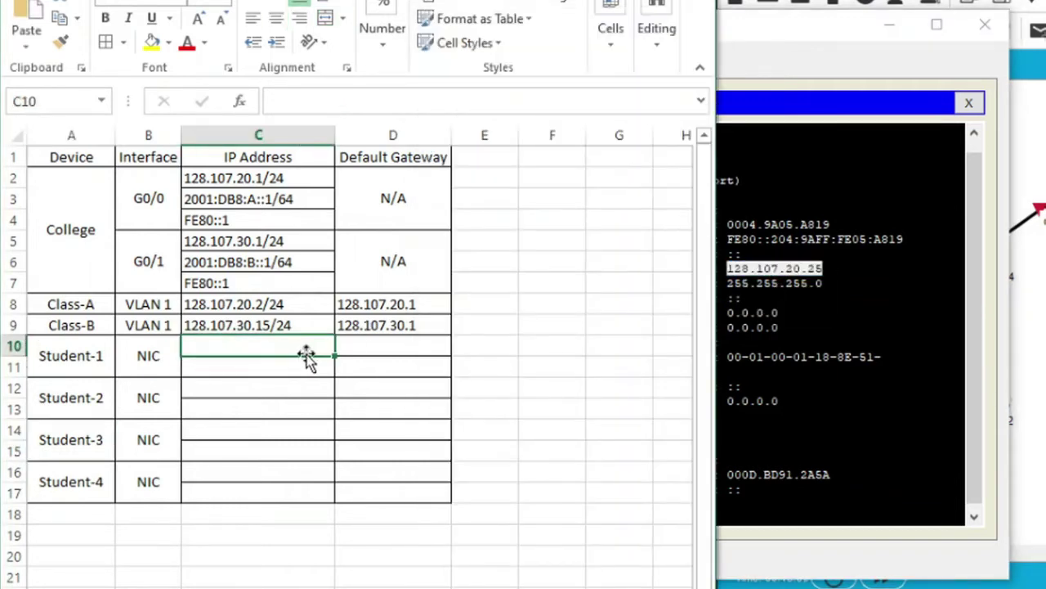
{"action": "key", "text": "ctrl+v"}
{"action": "double_click", "coordinate": [303, 347]}
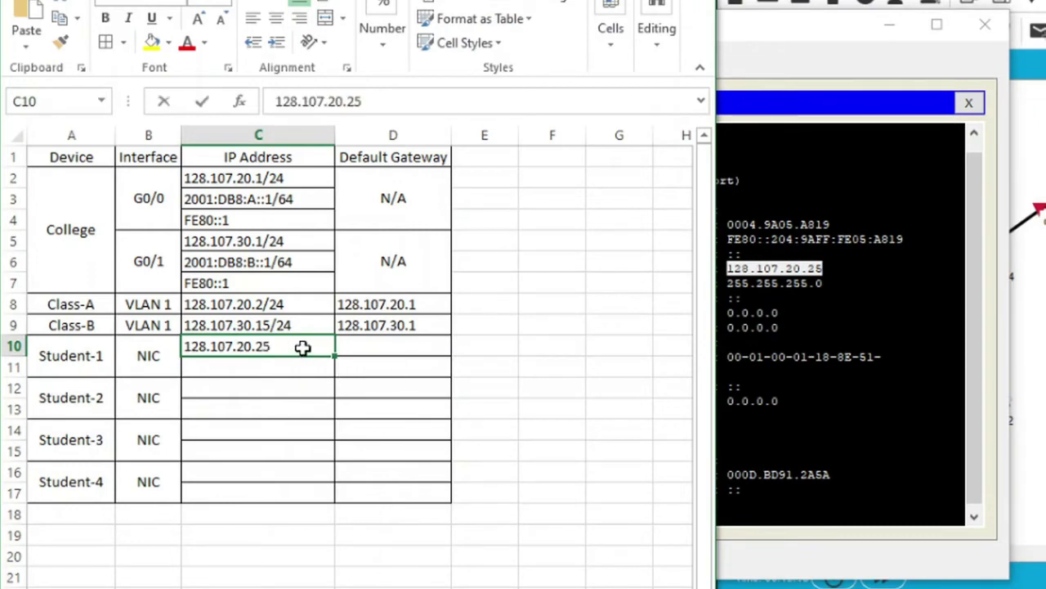
{"action": "type", "text": "/"}
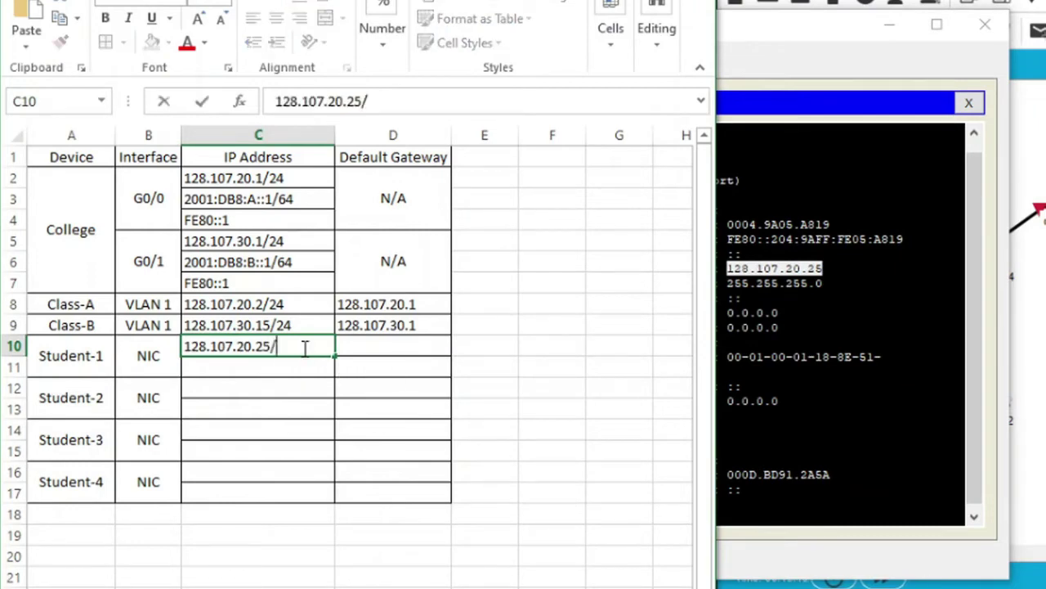
{"action": "type", "text": "24"}
{"action": "left_click", "coordinate": [339, 434]}
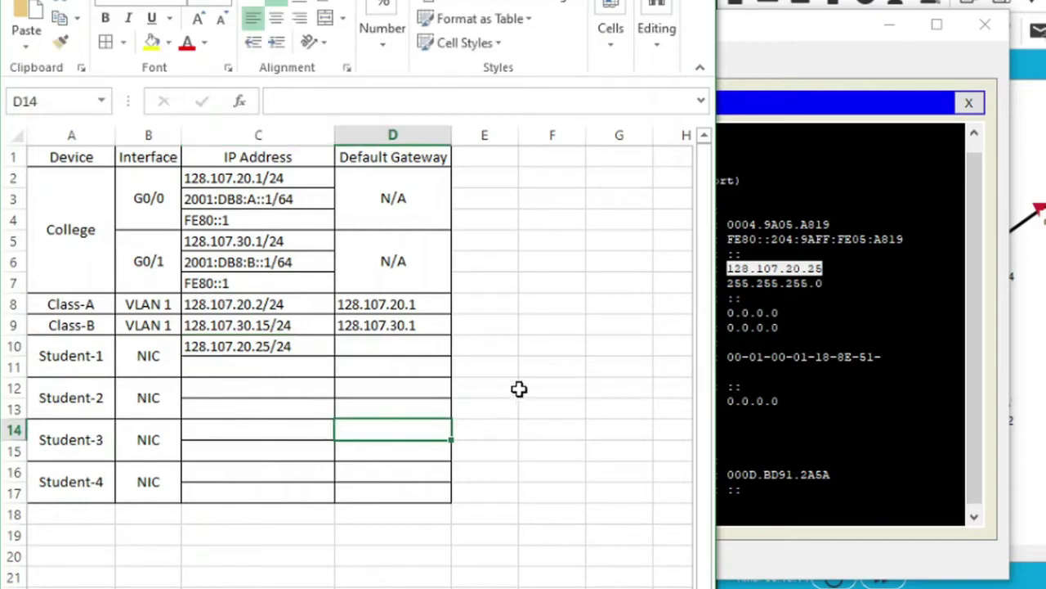
Close Student-1's command prompt and device window in Packet Tracer
{"action": "key", "text": "alt+Tab"}
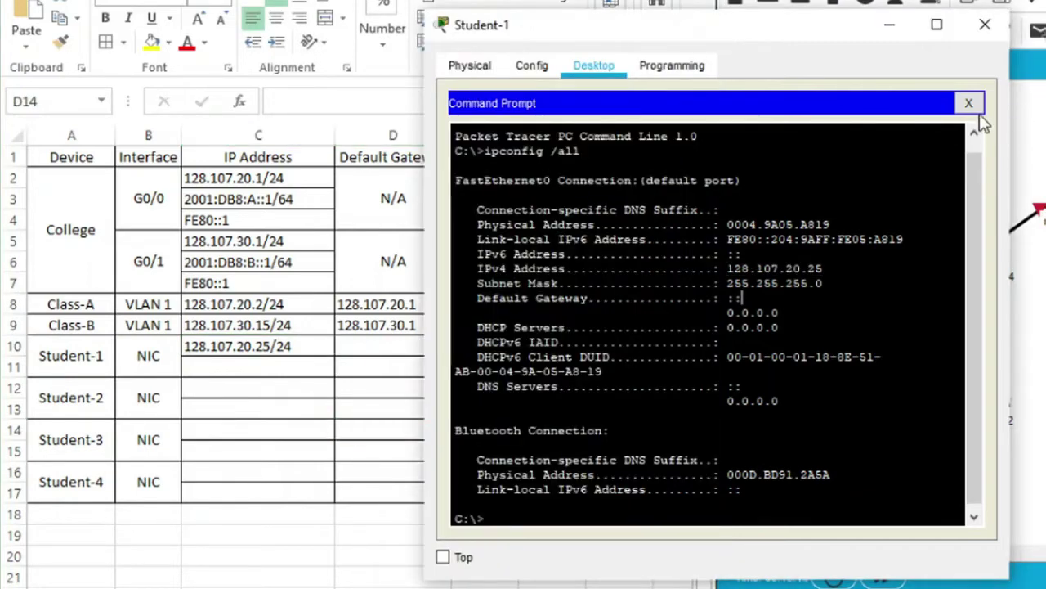
{"action": "left_click", "coordinate": [969, 104]}
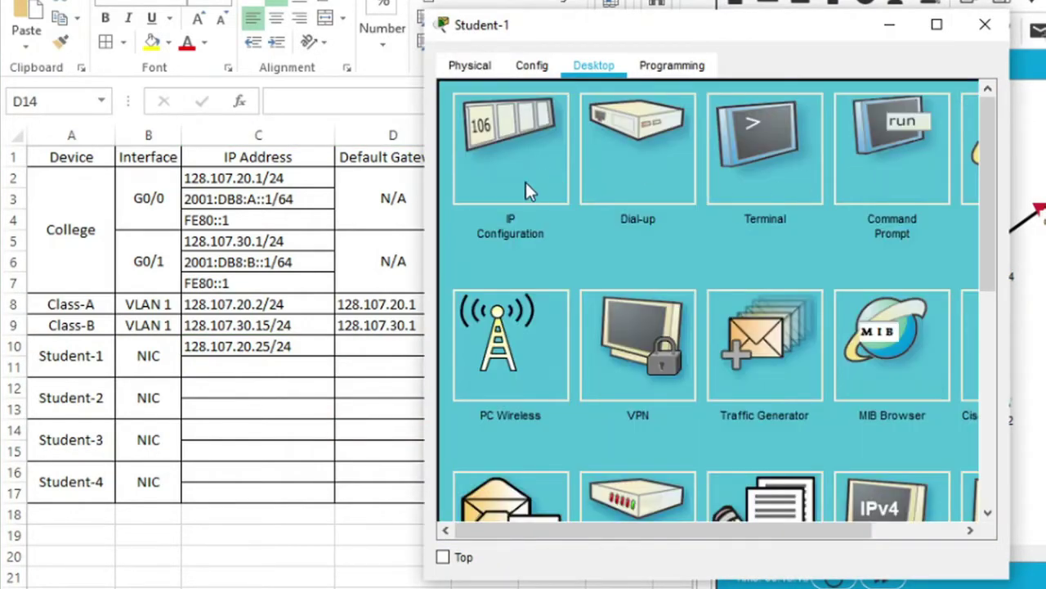
{"action": "left_click", "coordinate": [525, 180]}
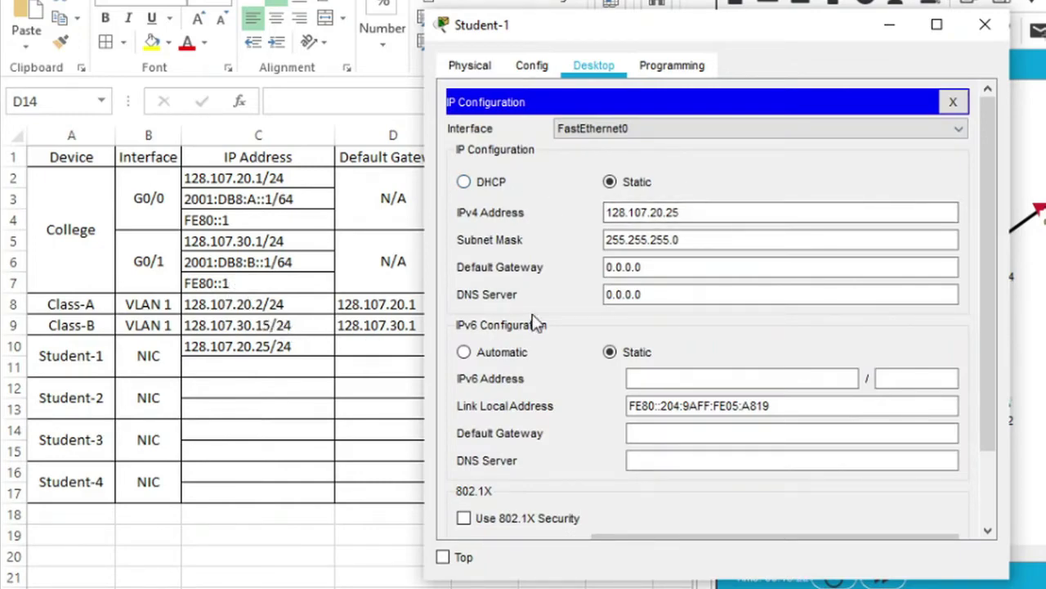
{"action": "left_click", "coordinate": [985, 25]}
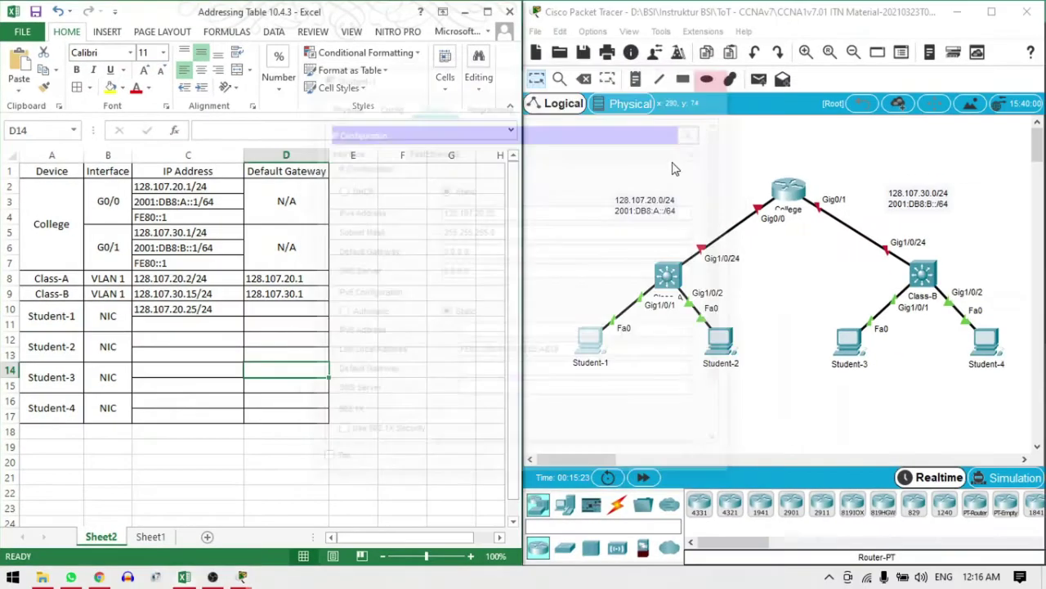
Copy Student-2's IPv4 address 128.107.20.30 into cell C12
{"action": "left_click", "coordinate": [719, 340]}
{"action": "left_click", "coordinate": [433, 105]}
{"action": "left_click", "coordinate": [372, 163]}
{"action": "triple_click", "coordinate": [470, 211]}
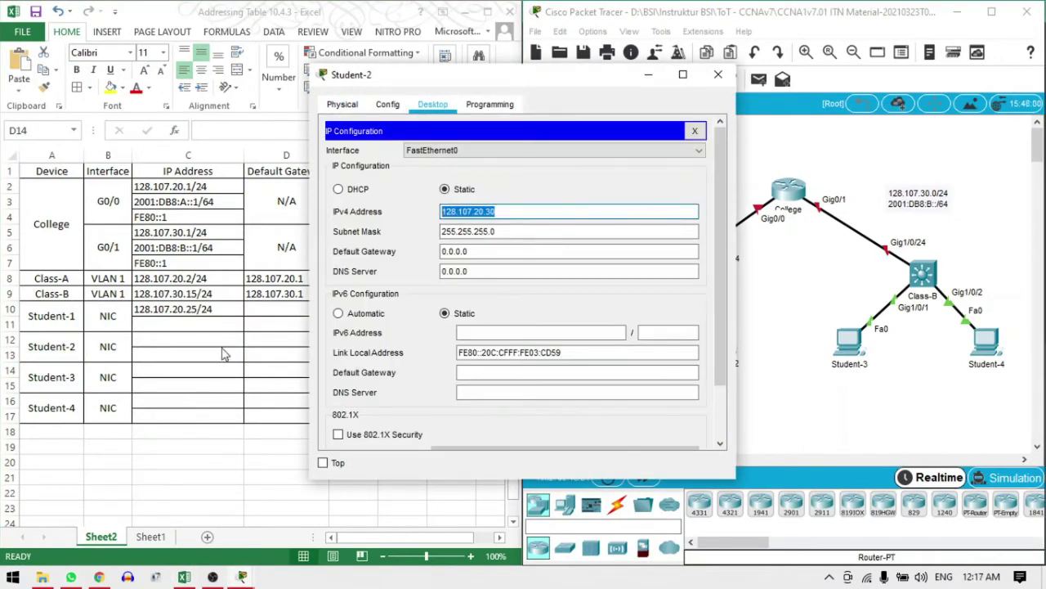
{"action": "key", "text": "ctrl+c"}
{"action": "left_click", "coordinate": [188, 339]}
{"action": "key", "text": "ctrl+v"}
{"action": "left_click", "coordinate": [622, 211]}
Copy Student-3's IPv4 address 128.107.30.25 into cell C14
{"action": "left_click", "coordinate": [717, 74]}
{"action": "left_click", "coordinate": [188, 370]}
{"action": "left_click", "coordinate": [849, 340]}
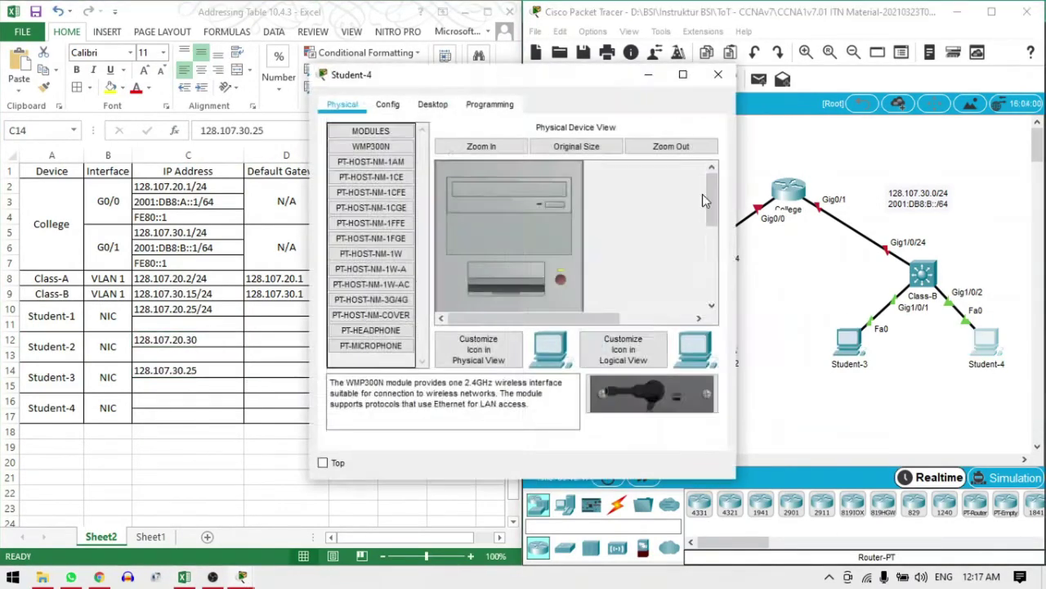
{"action": "left_click", "coordinate": [428, 106]}
{"action": "left_click", "coordinate": [372, 164]}
{"action": "triple_click", "coordinate": [471, 211]}
{"action": "key", "text": "ctrl+c"}
{"action": "key", "text": "ctrl+v"}
{"action": "left_click", "coordinate": [170, 400]}
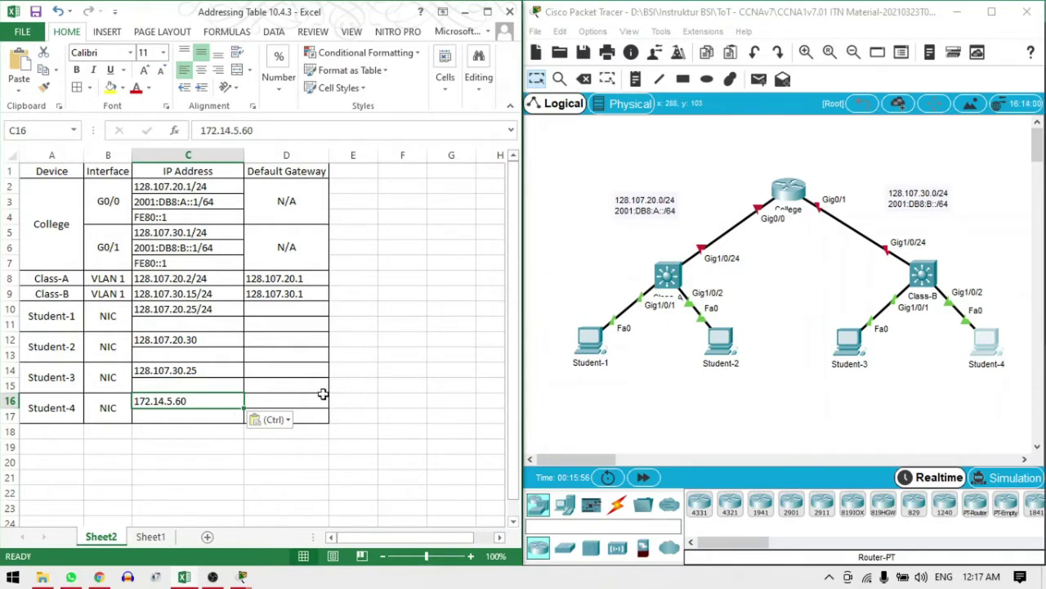
{"action": "left_click", "coordinate": [311, 374]}
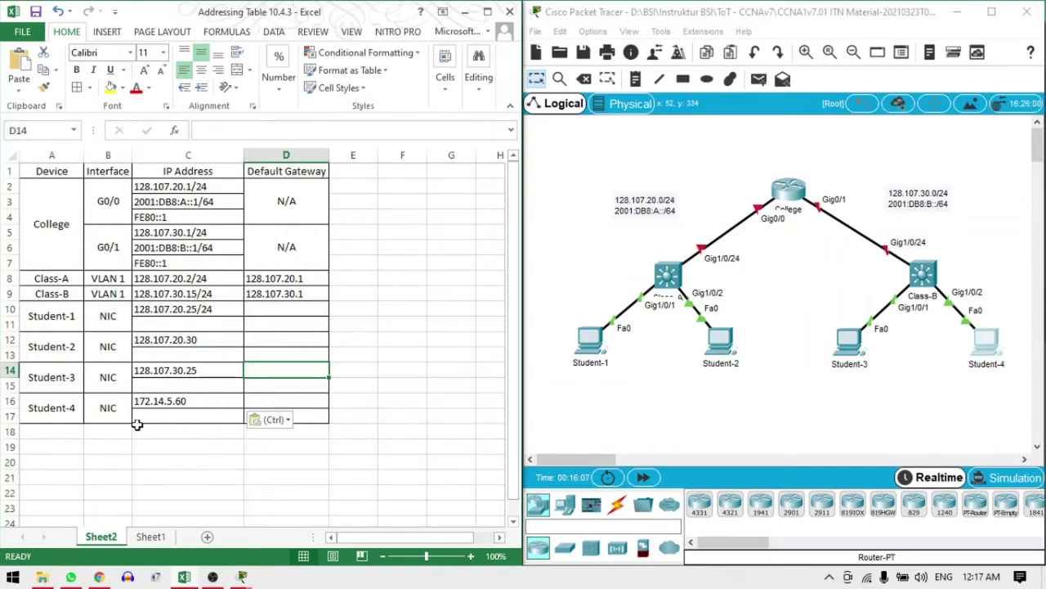
{"action": "mouse_move", "coordinate": [241, 579]}
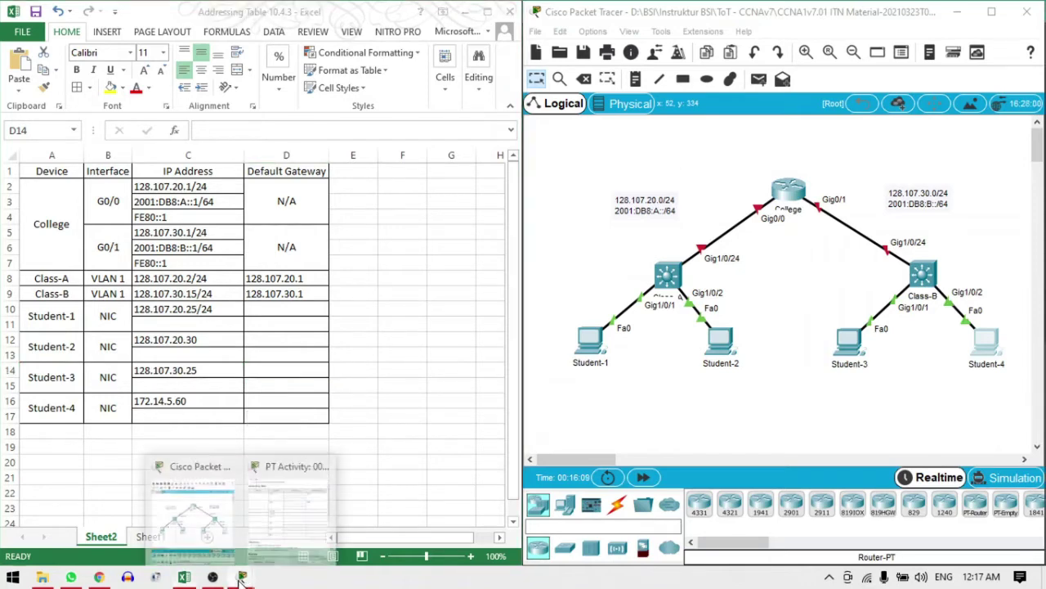
{"action": "left_click", "coordinate": [300, 520]}
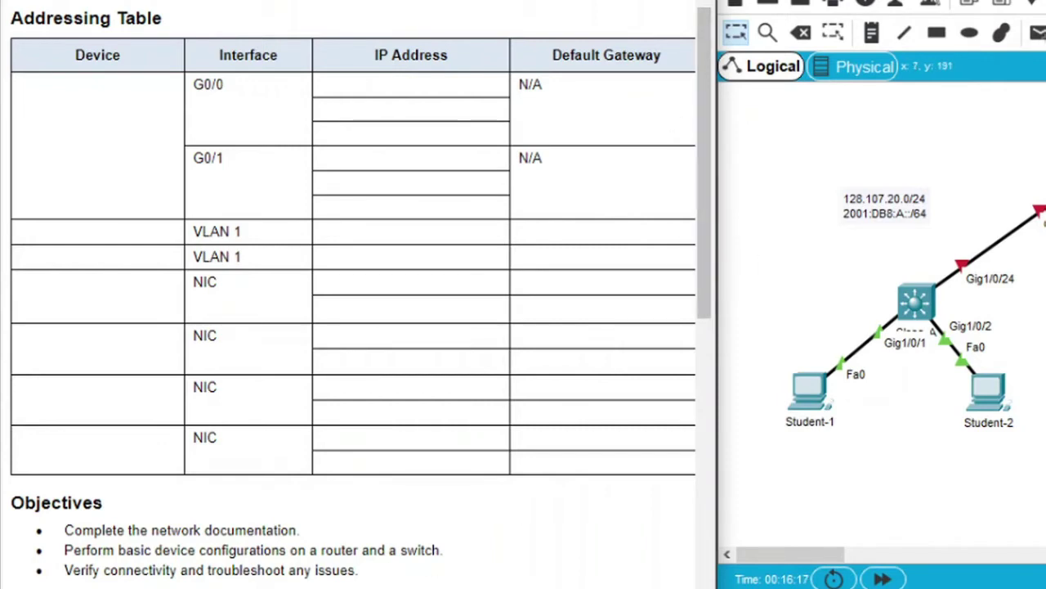
{"action": "key", "text": "alt+Tab"}
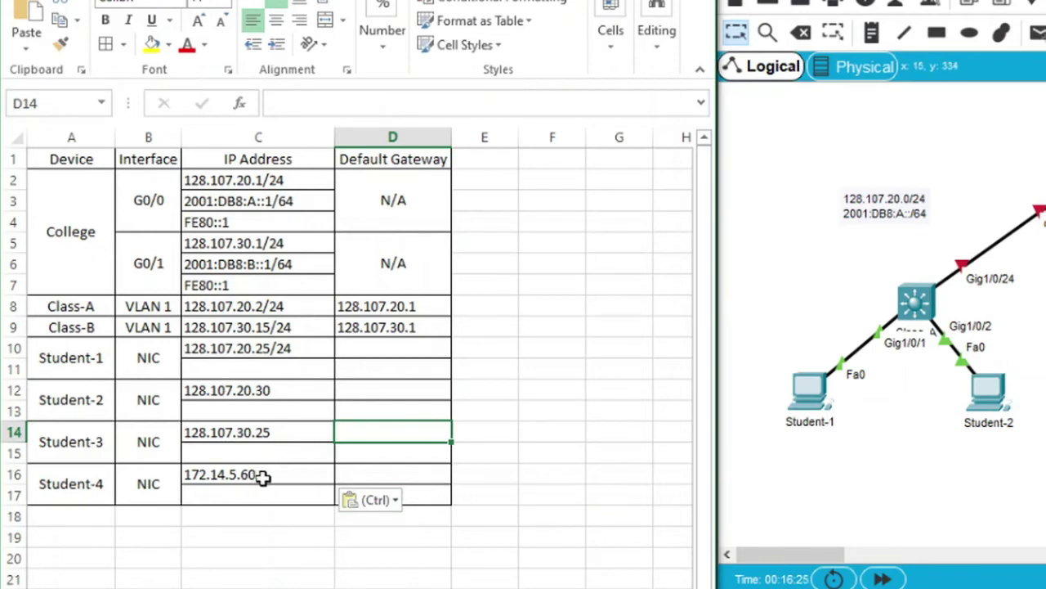
Copy Student-2's address from C12 over 172.14.5.60 in C16
{"action": "left_click", "coordinate": [261, 478]}
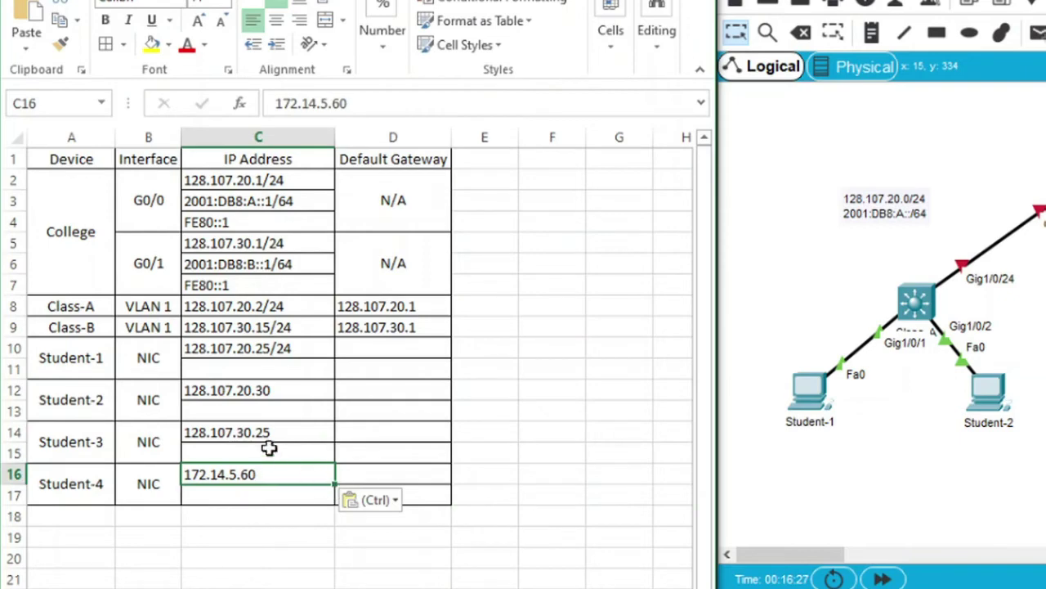
{"action": "left_click", "coordinate": [276, 388]}
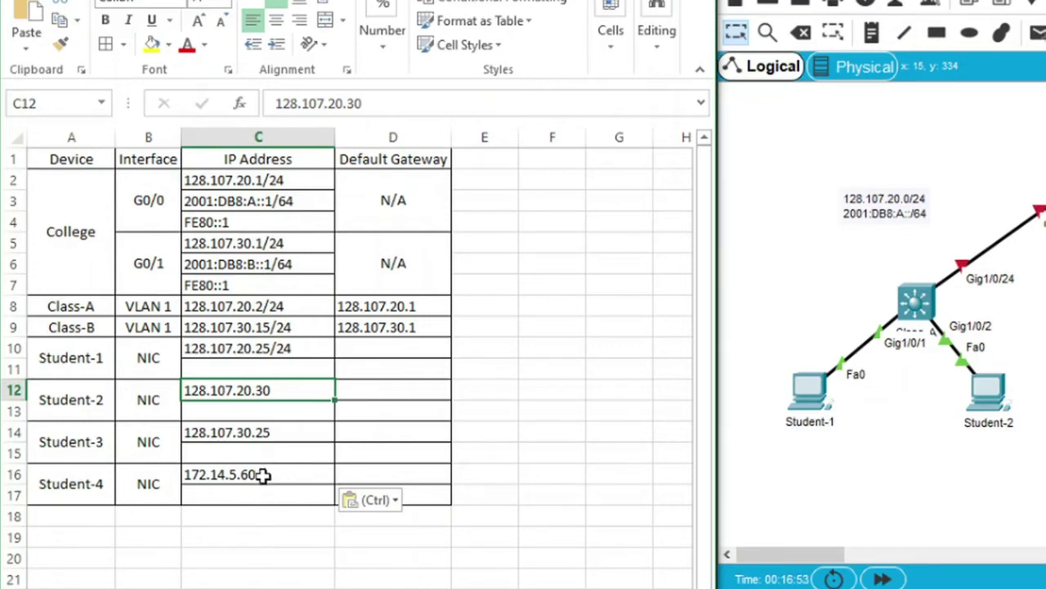
{"action": "left_click", "coordinate": [274, 408]}
{"action": "left_click", "coordinate": [269, 390]}
{"action": "key", "text": "ctrl+c"}
{"action": "left_click", "coordinate": [278, 478]}
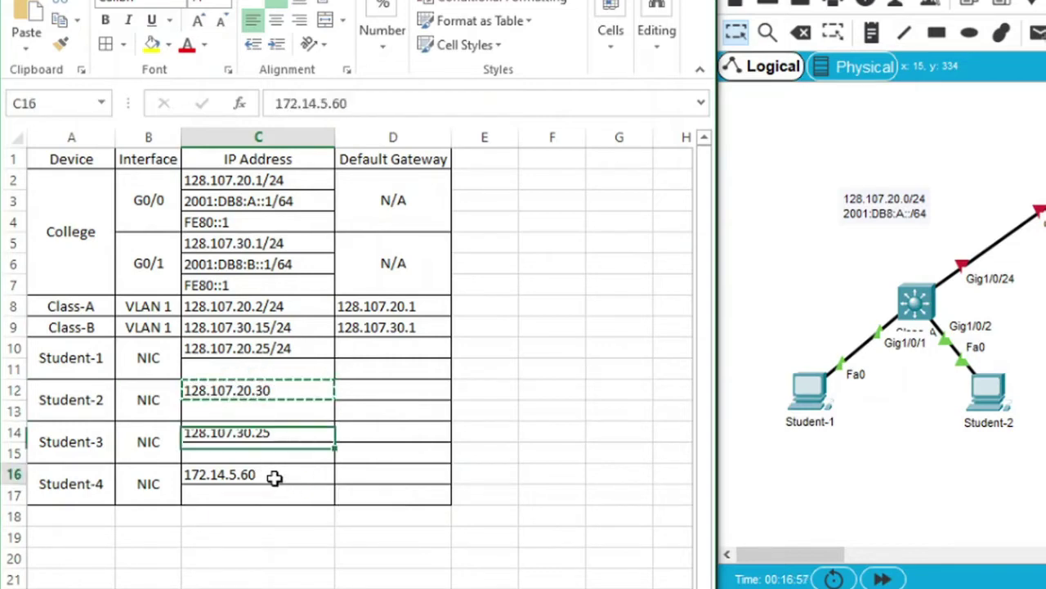
{"action": "key", "text": "ctrl+v"}
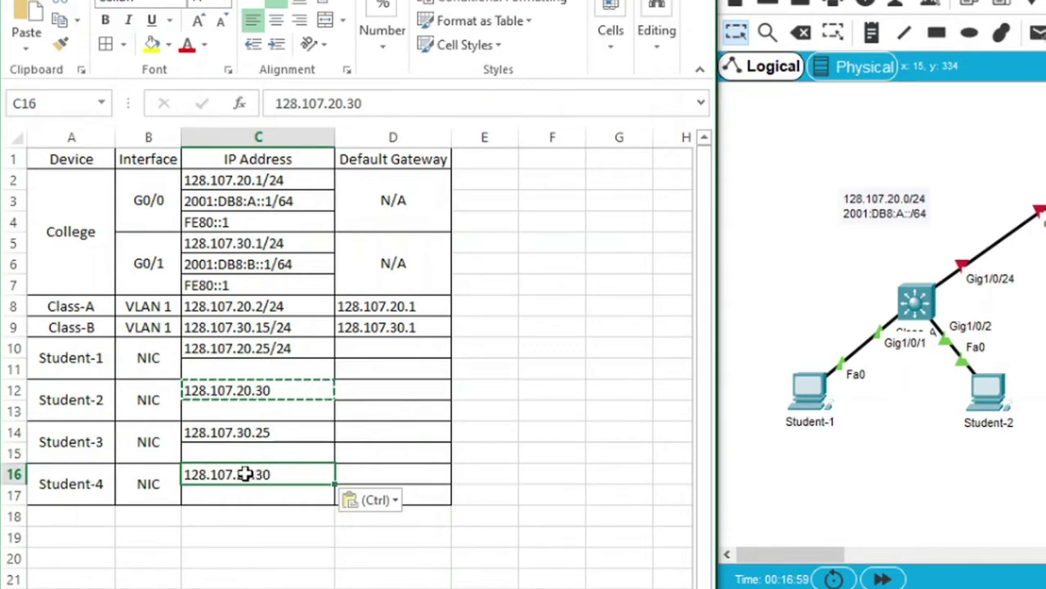
Edit C16 to read 128.107.30.30/24
{"action": "double_click", "coordinate": [253, 475]}
{"action": "key", "text": "BackSpace"}
{"action": "key", "text": "BackSpace"}
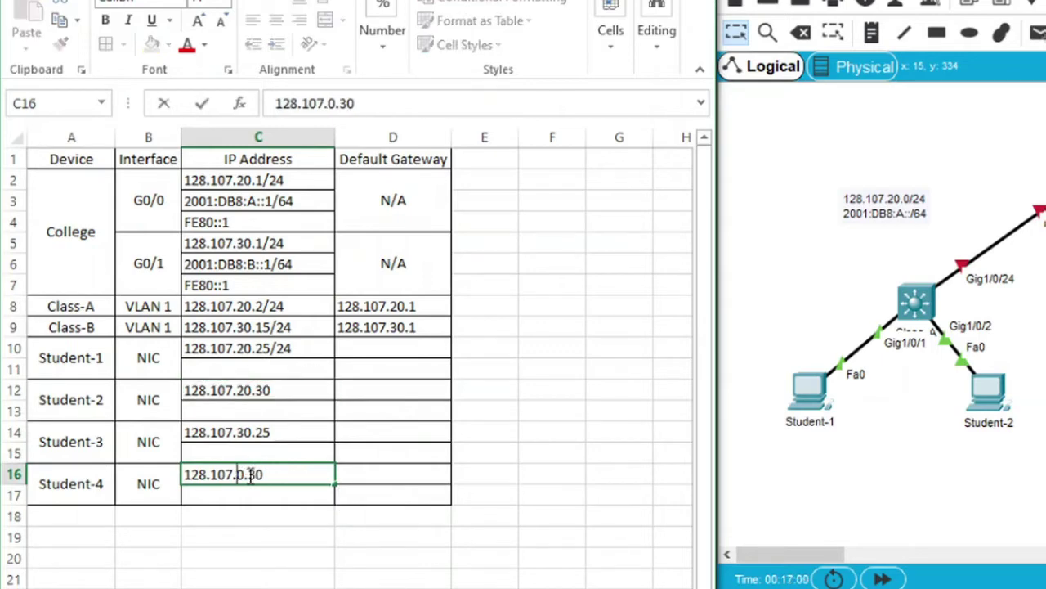
{"action": "type", "text": "30"}
{"action": "key", "text": "Return"}
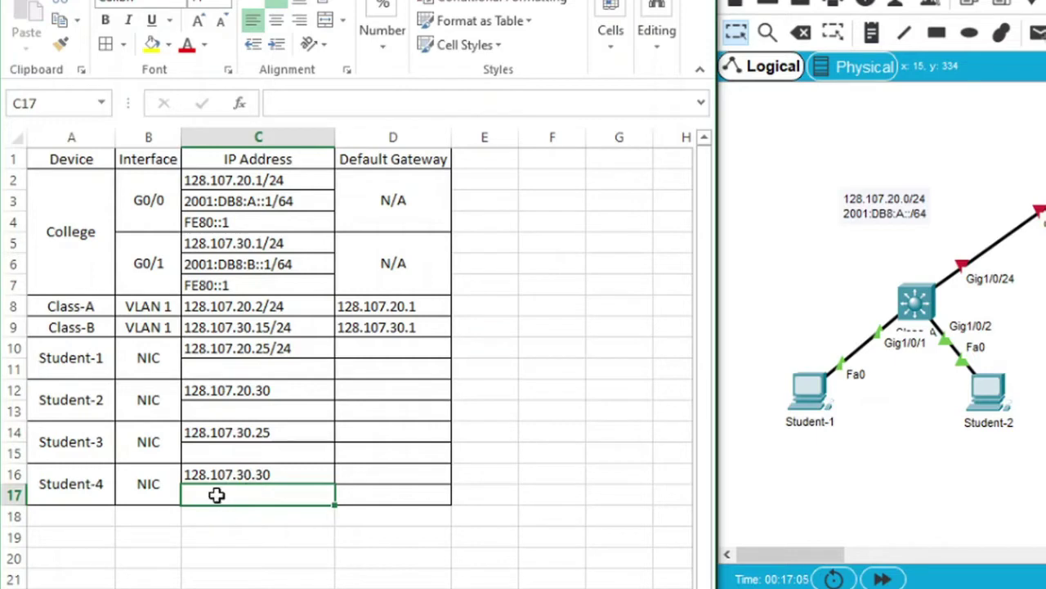
{"action": "double_click", "coordinate": [278, 474]}
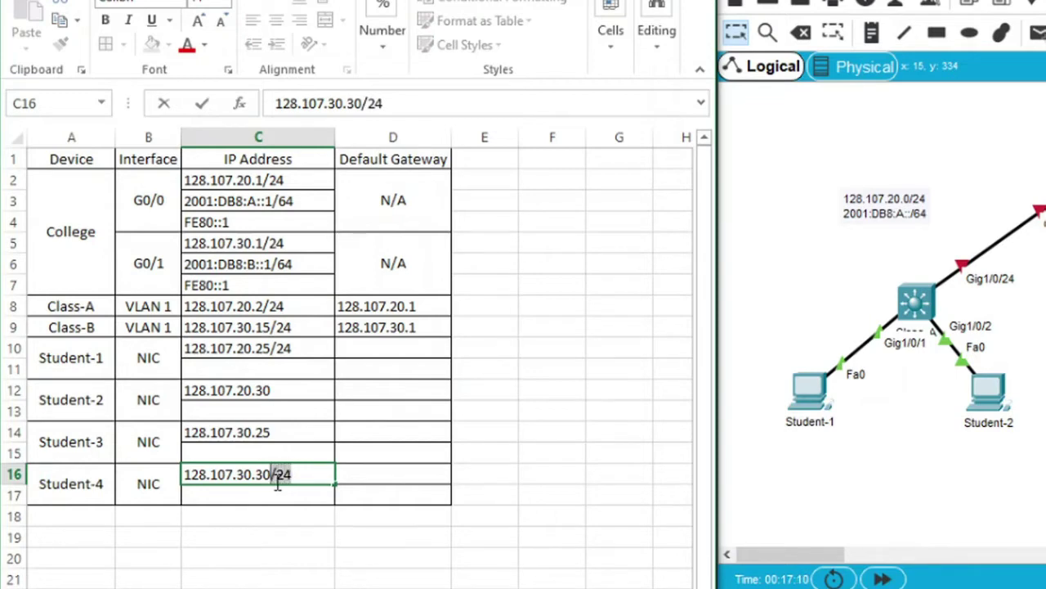
{"action": "type", "text": "/24"}
{"action": "key", "text": "Return"}
Append /24 to the addresses in C12 and C14
{"action": "key", "text": "Up"}
{"action": "key", "text": "Up"}
{"action": "key", "text": "Up"}
{"action": "key", "text": "Up"}
{"action": "key", "text": "Up"}
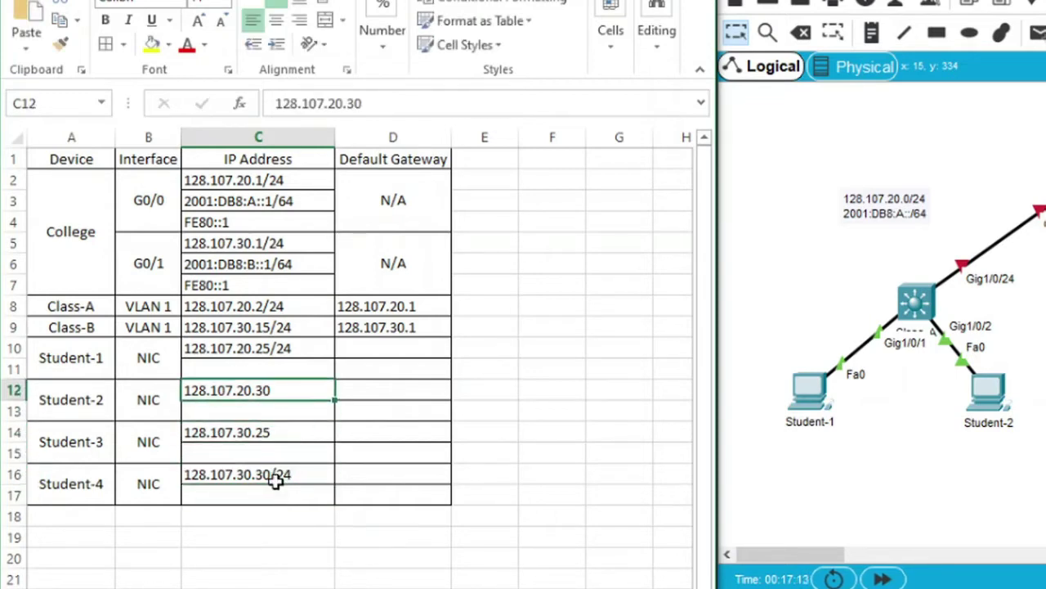
{"action": "key", "text": "F2"}
{"action": "type", "text": "/24"}
{"action": "key", "text": "Return"}
{"action": "key", "text": "Return"}
{"action": "key", "text": "Return"}
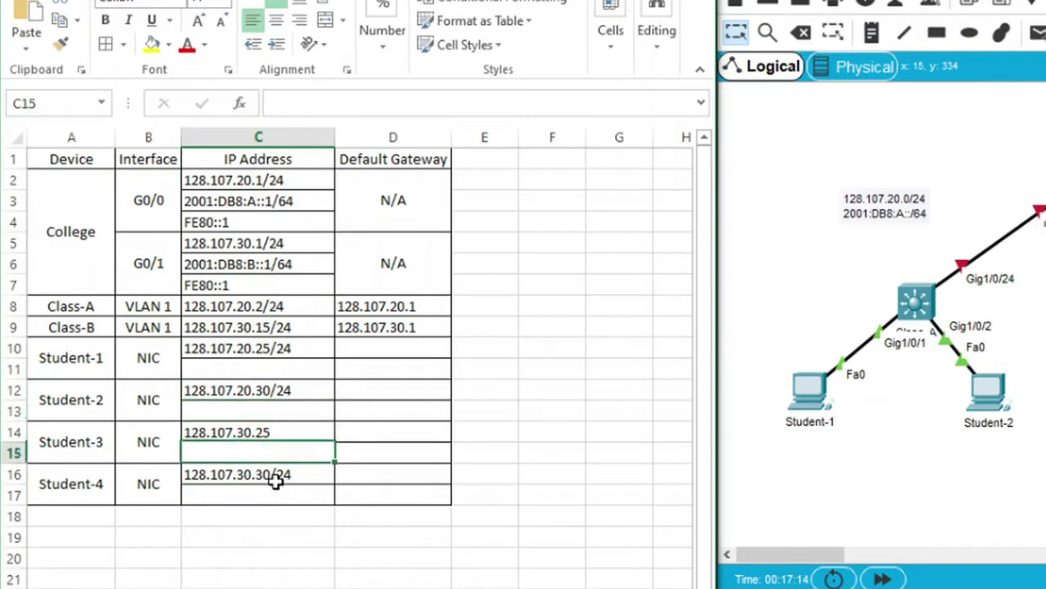
{"action": "key", "text": "Up"}
{"action": "key", "text": "F2"}
{"action": "type", "text": "/24"}
{"action": "key", "text": "Return"}
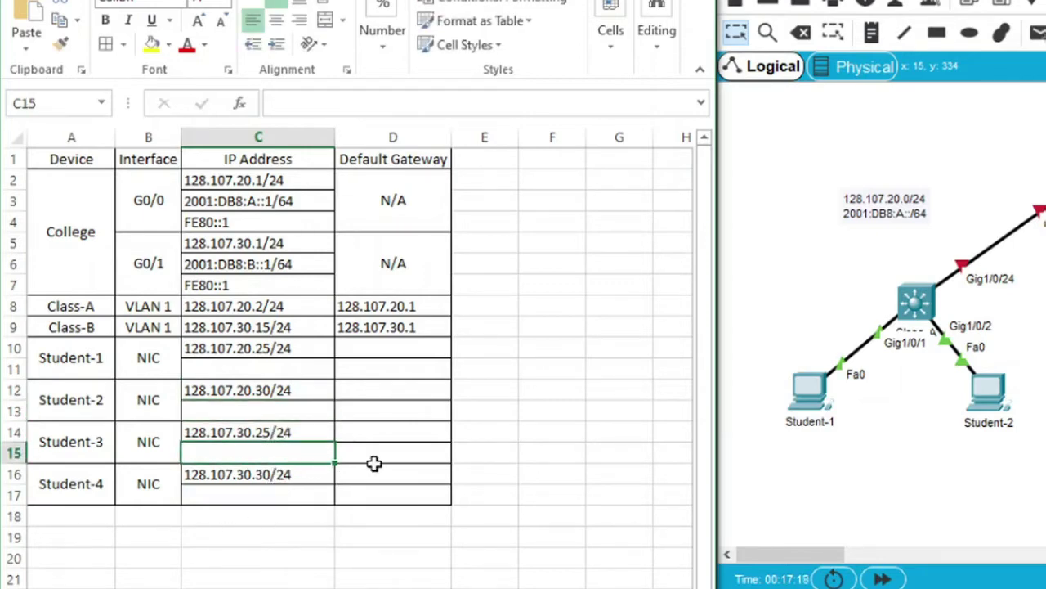
Paste gateway 128.107.20.1 into Student-1's and Student-2's gateway cells
{"action": "left_click", "coordinate": [284, 185]}
{"action": "left_click", "coordinate": [401, 307]}
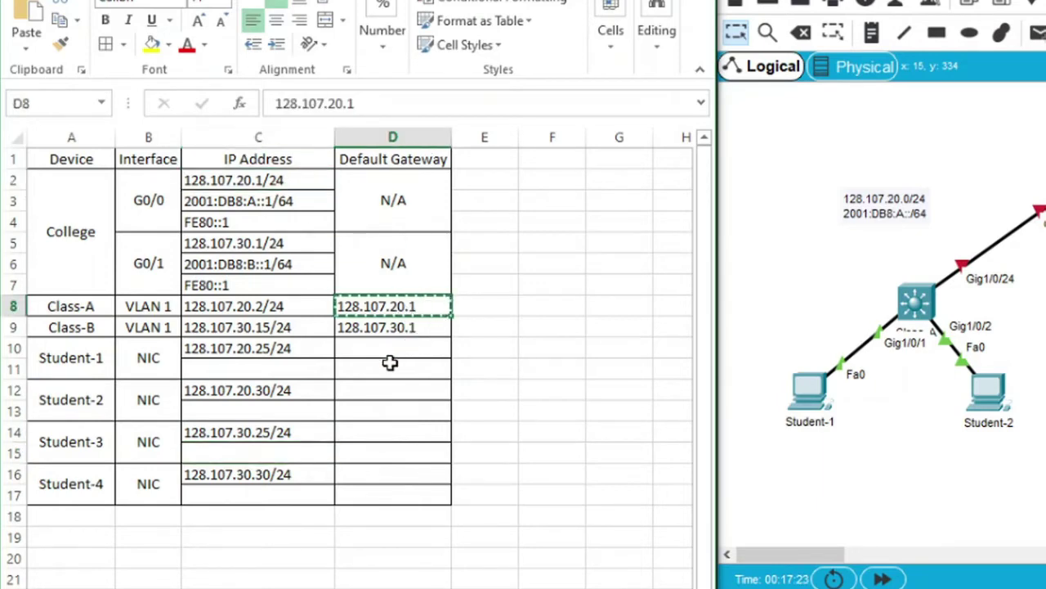
{"action": "left_click", "coordinate": [398, 346]}
{"action": "key", "text": "ctrl+v"}
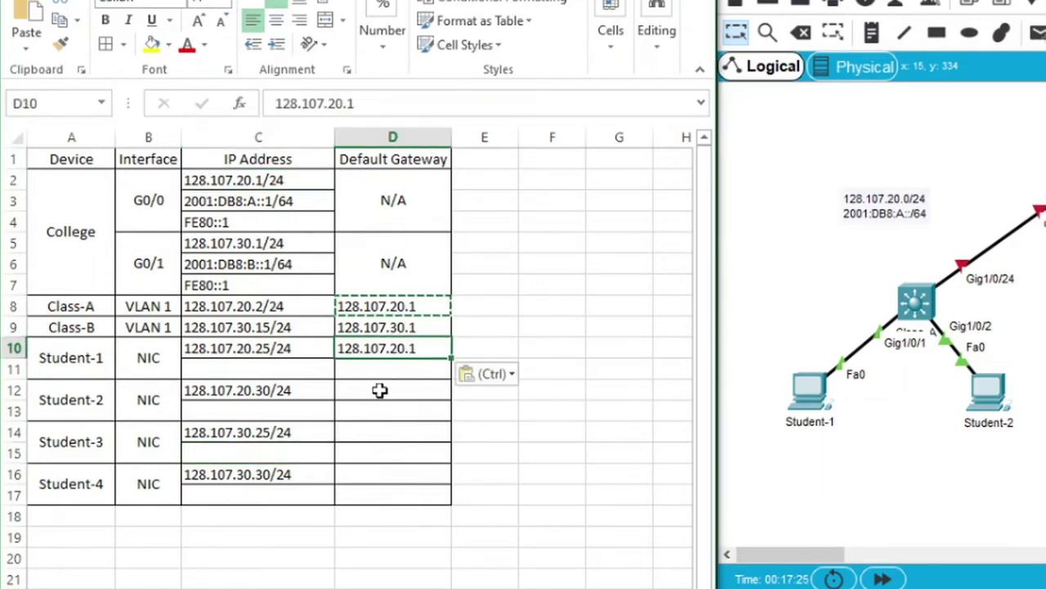
{"action": "left_click", "coordinate": [372, 399]}
{"action": "key", "text": "ctrl+v"}
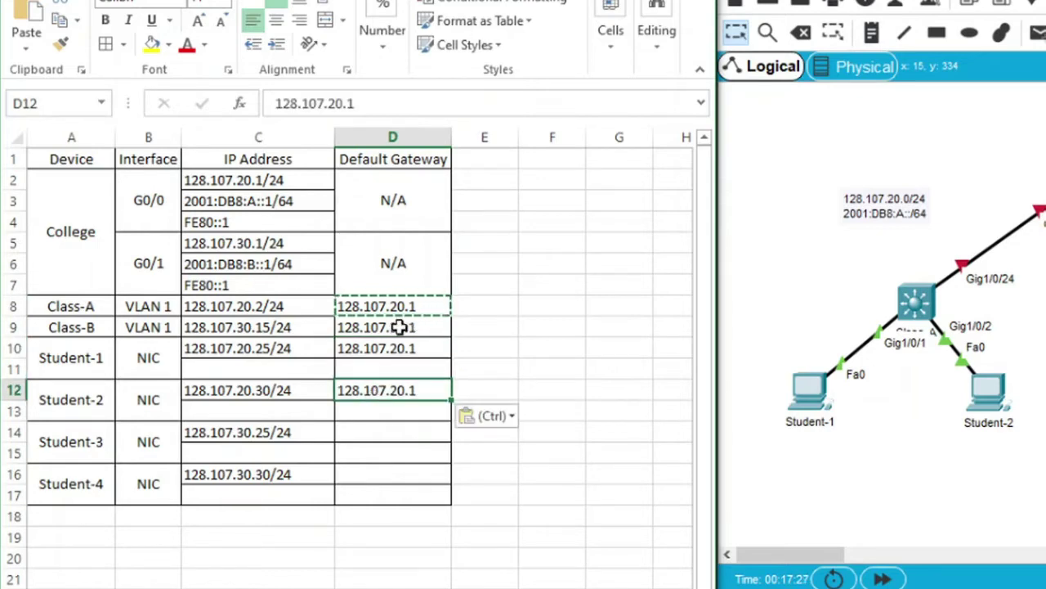
Copy gateway 128.107.30.1 into Student-3's and Student-4's gateway cells
{"action": "left_click", "coordinate": [401, 328]}
{"action": "key", "text": "ctrl+c"}
{"action": "left_click", "coordinate": [385, 433]}
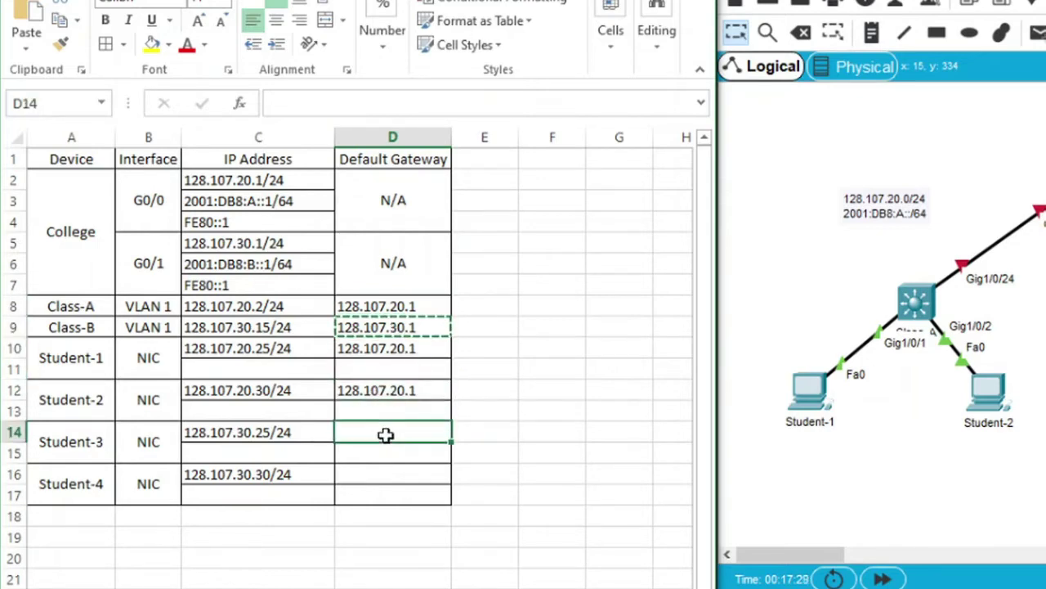
{"action": "key", "text": "ctrl+v"}
{"action": "left_click", "coordinate": [379, 476]}
{"action": "key", "text": "ctrl+v"}
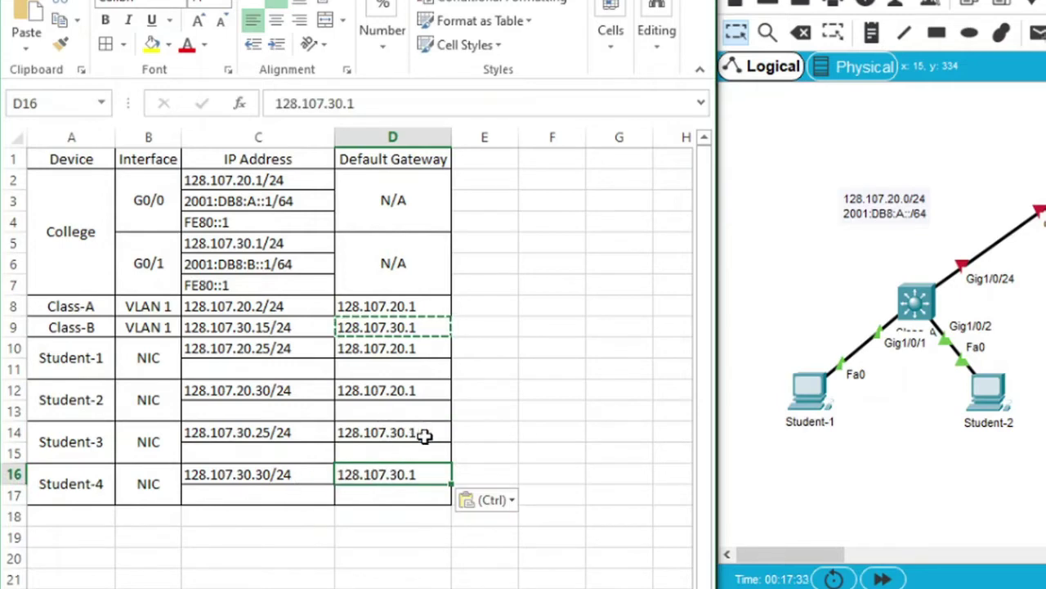
{"action": "left_click", "coordinate": [530, 371]}
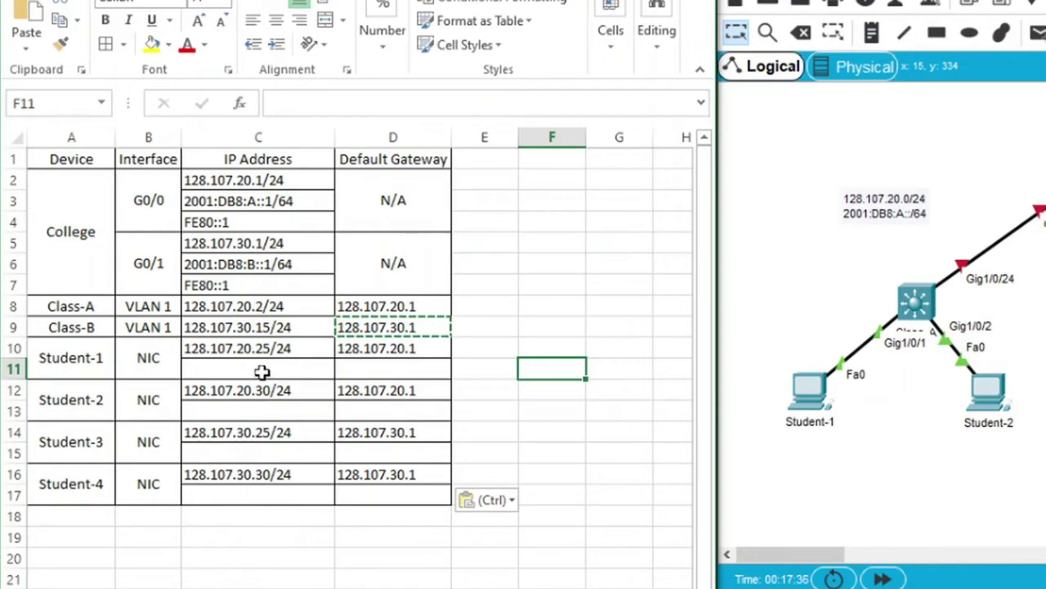
{"action": "left_click", "coordinate": [262, 372]}
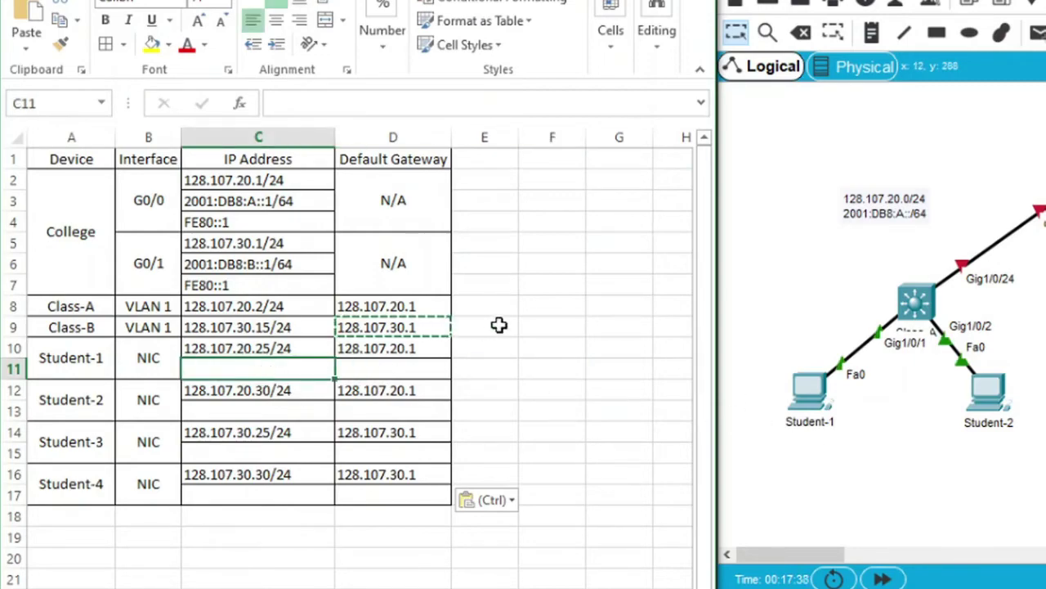
Review Student-1's current IP configuration in Packet Tracer
{"action": "left_click", "coordinate": [812, 409]}
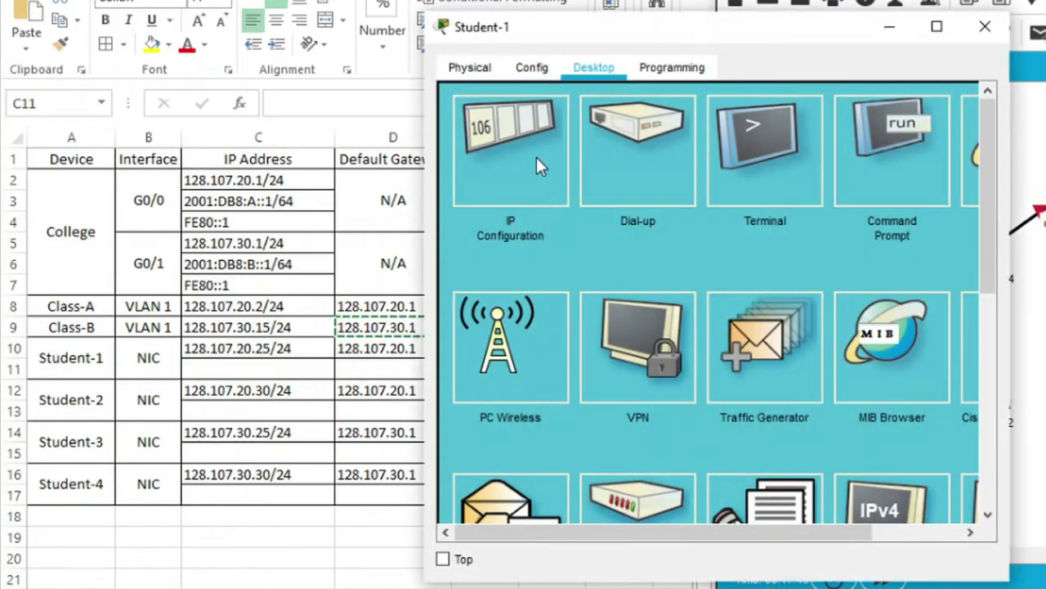
{"action": "left_click", "coordinate": [537, 157]}
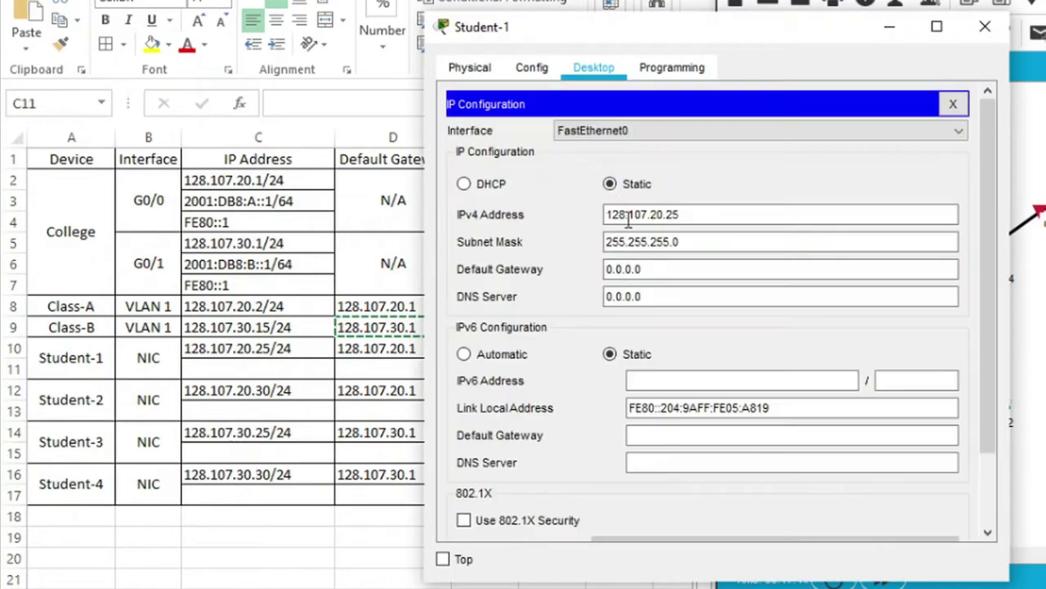
{"action": "left_click", "coordinate": [977, 37]}
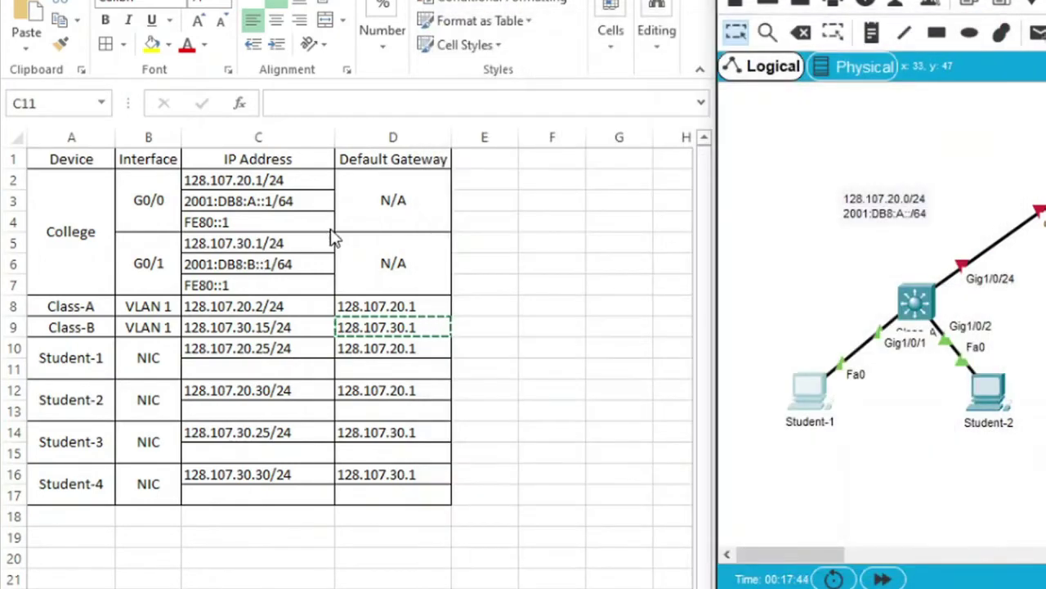
Enter 2001:DB8:A::2/64 as Student-1's IPv6 address, based on College G0/0's address
{"action": "left_click", "coordinate": [268, 205]}
{"action": "key", "text": "ctrl+c"}
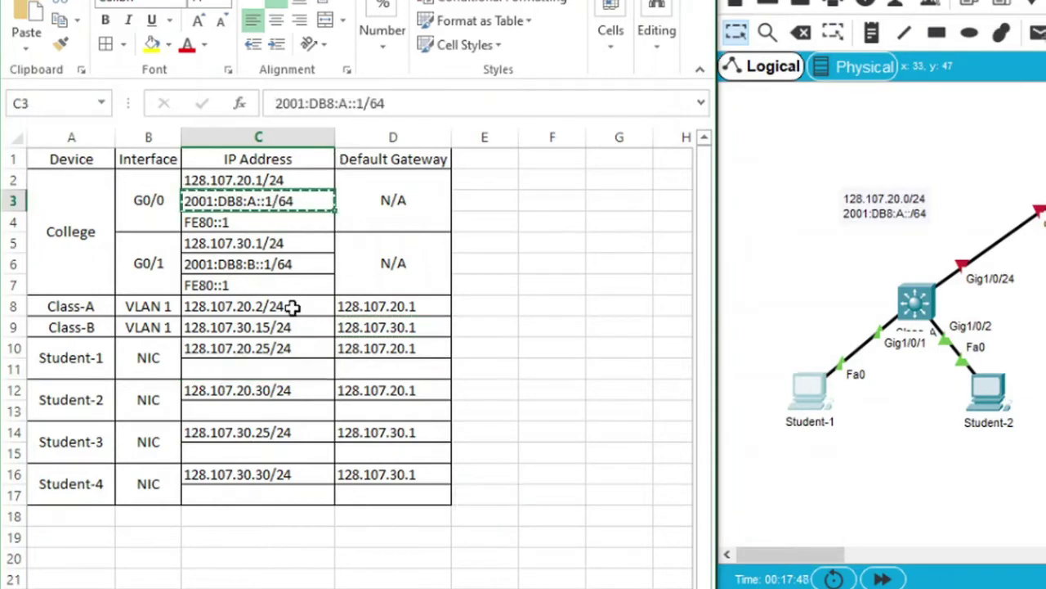
{"action": "left_click", "coordinate": [277, 370]}
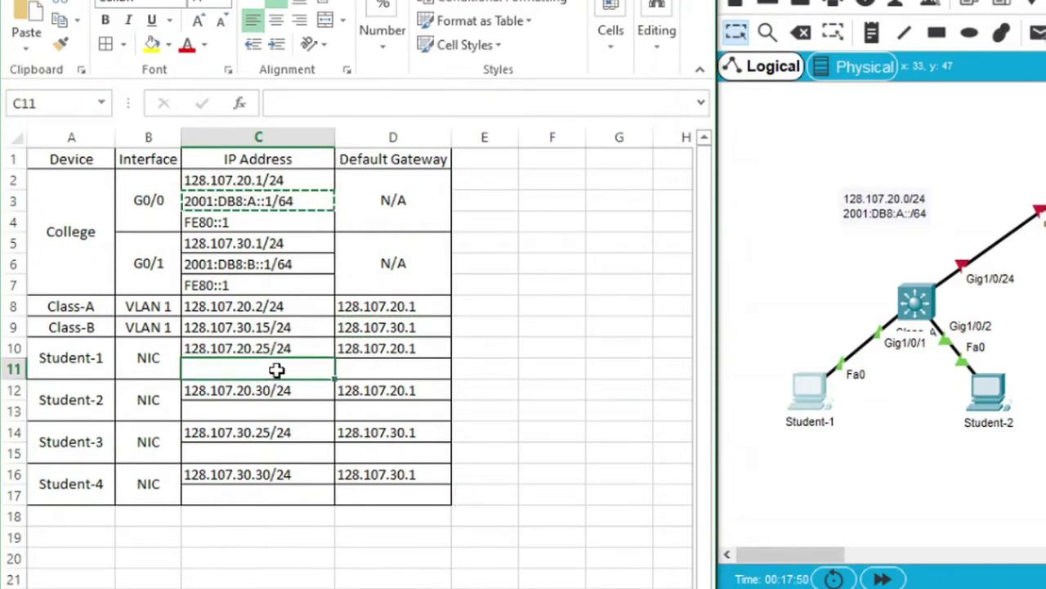
{"action": "key", "text": "ctrl+v"}
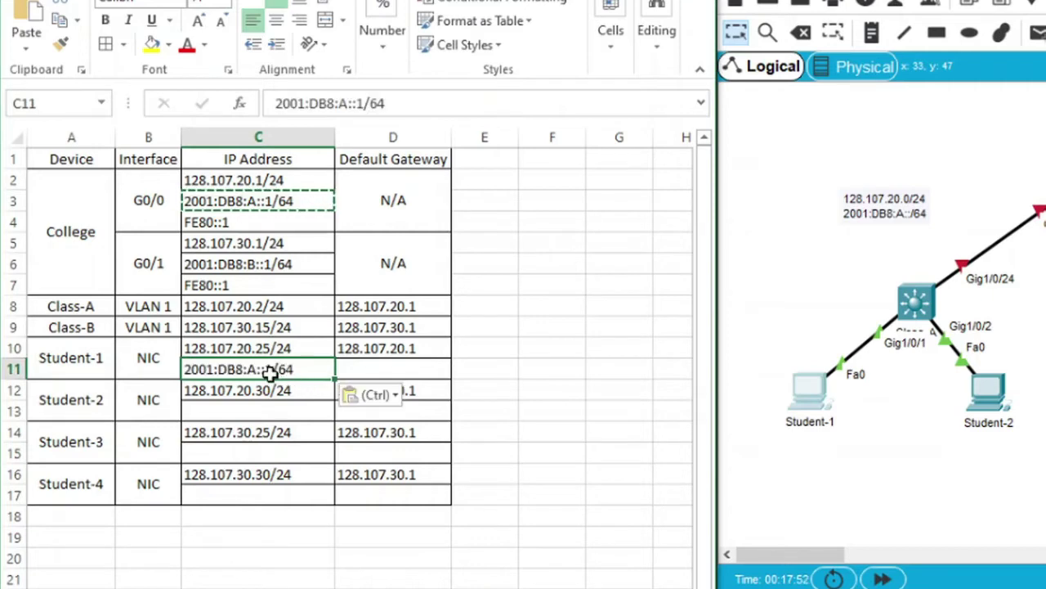
{"action": "key", "text": "F2"}
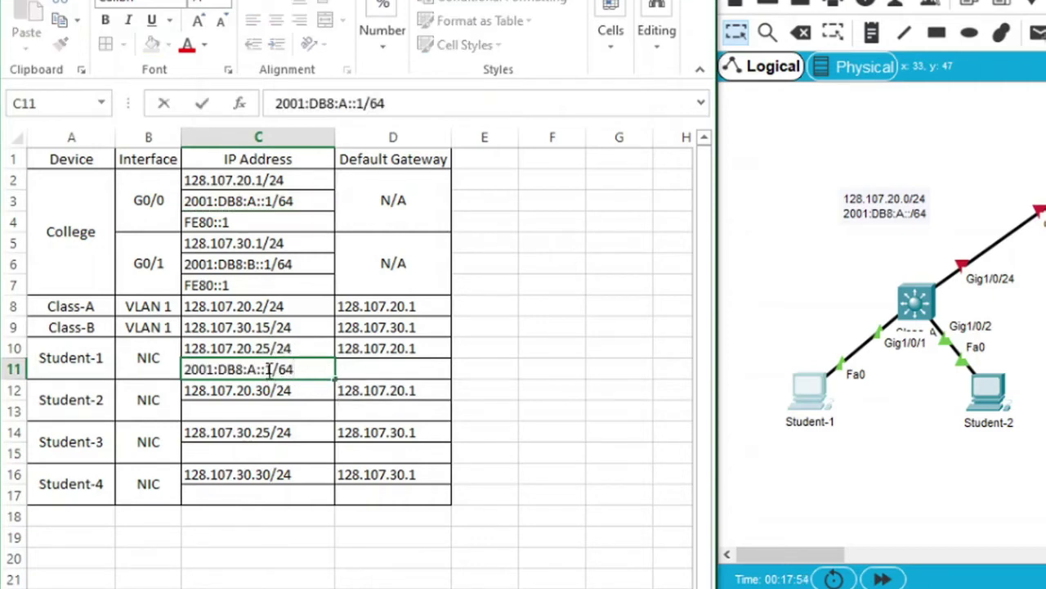
{"action": "key", "text": "BackSpace"}
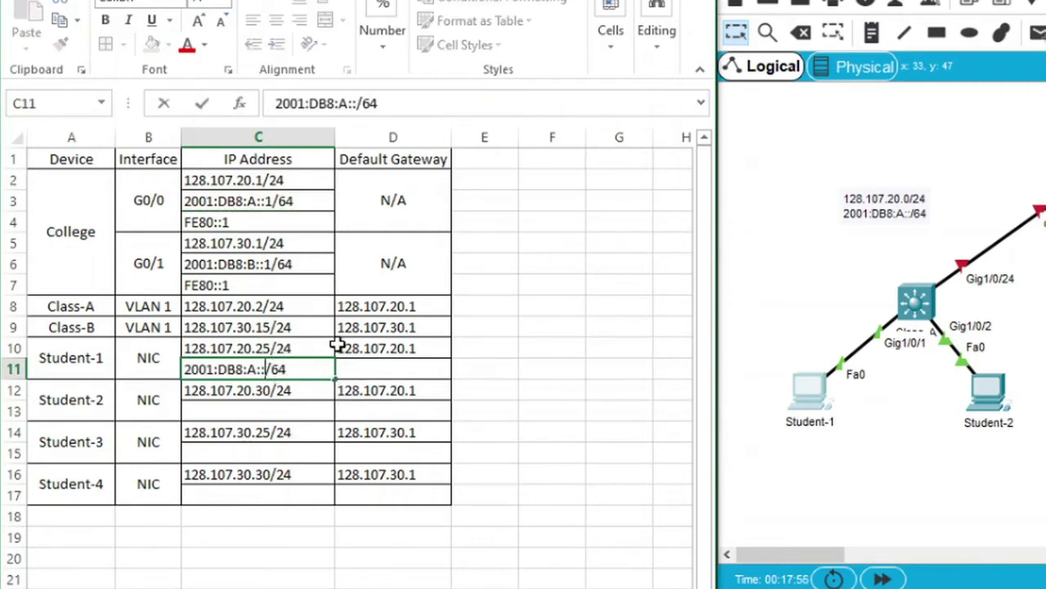
{"action": "type", "text": "2"}
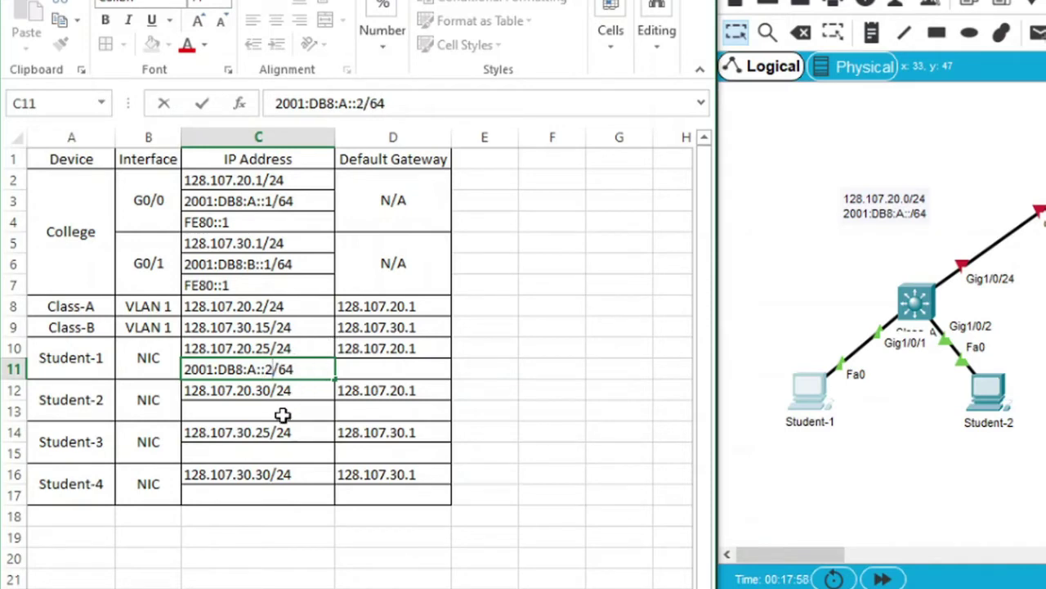
{"action": "left_click", "coordinate": [282, 414]}
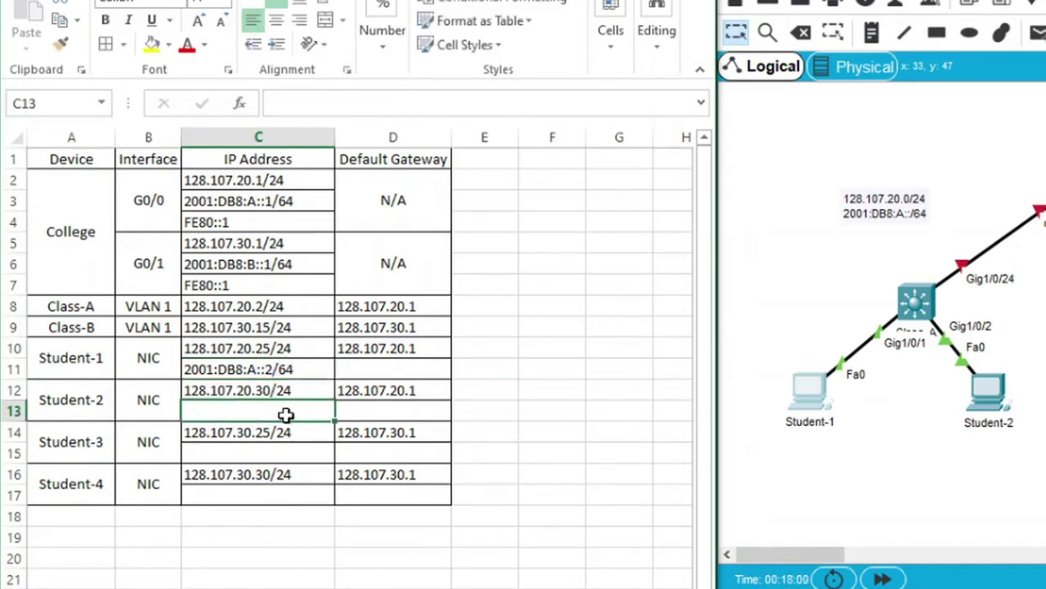
Enter 2001:DB8:A::3/64 as Student-2's IPv6 address
{"action": "left_click", "coordinate": [271, 183]}
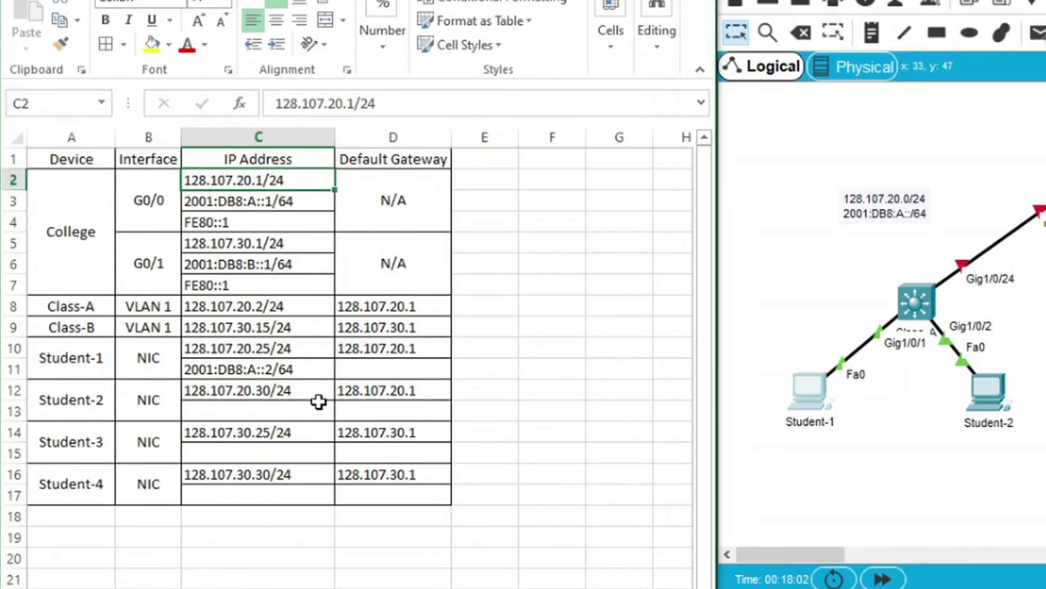
{"action": "key", "text": "ctrl+c"}
{"action": "left_click", "coordinate": [271, 214]}
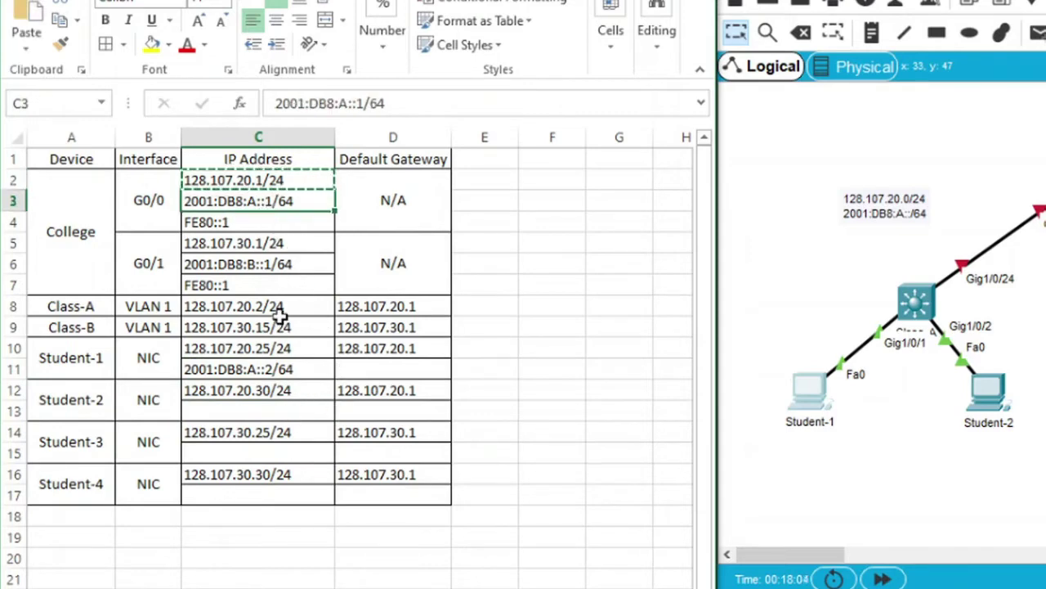
{"action": "key", "text": "ctrl+c"}
{"action": "left_click", "coordinate": [269, 413]}
{"action": "key", "text": "ctrl+v"}
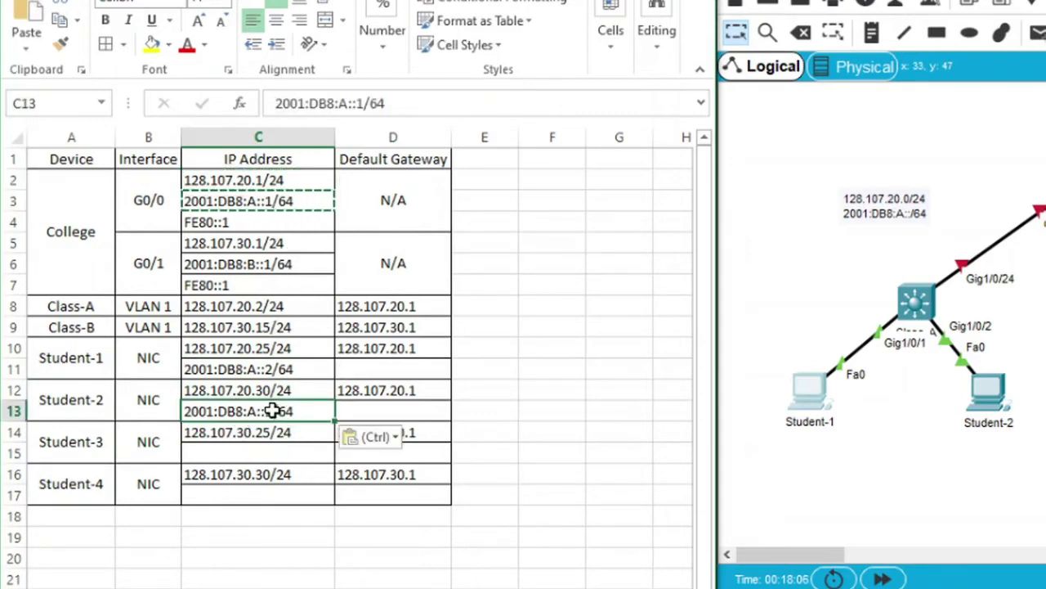
{"action": "double_click", "coordinate": [272, 411]}
{"action": "key", "text": "BackSpace"}
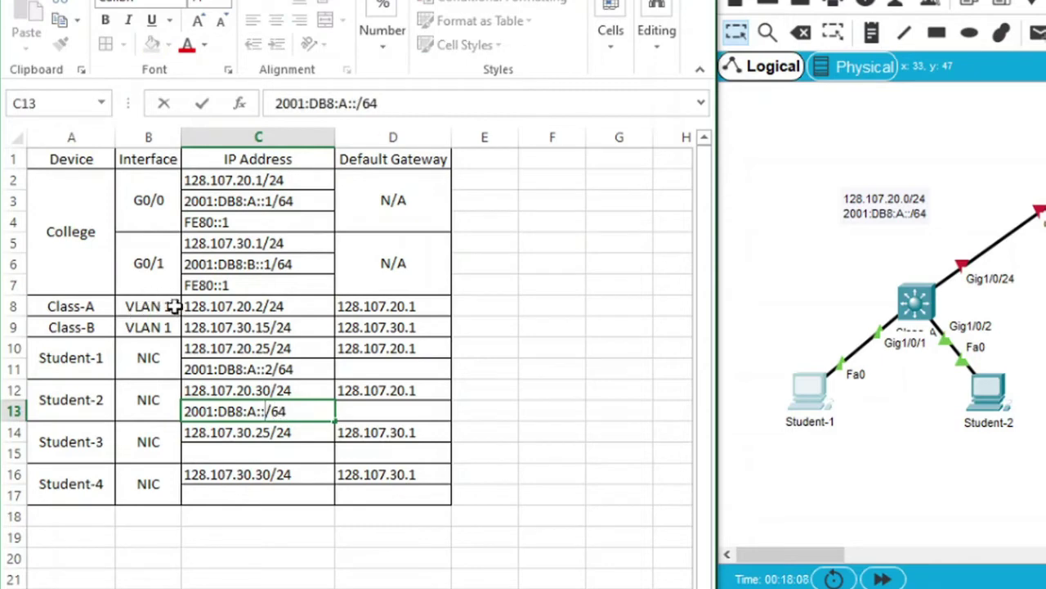
{"action": "type", "text": "3"}
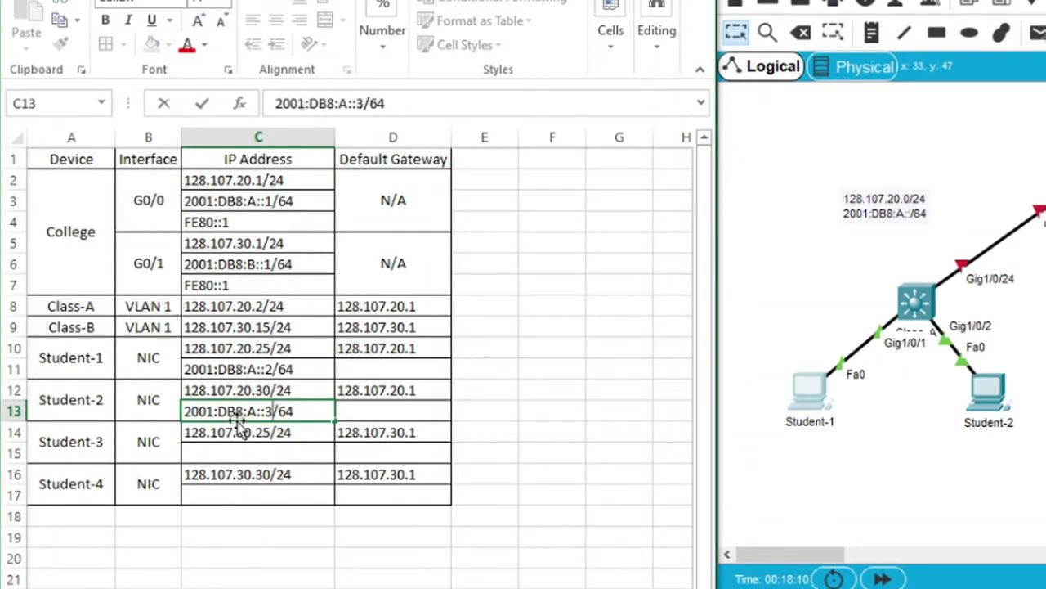
{"action": "key", "text": "ctrl+Return"}
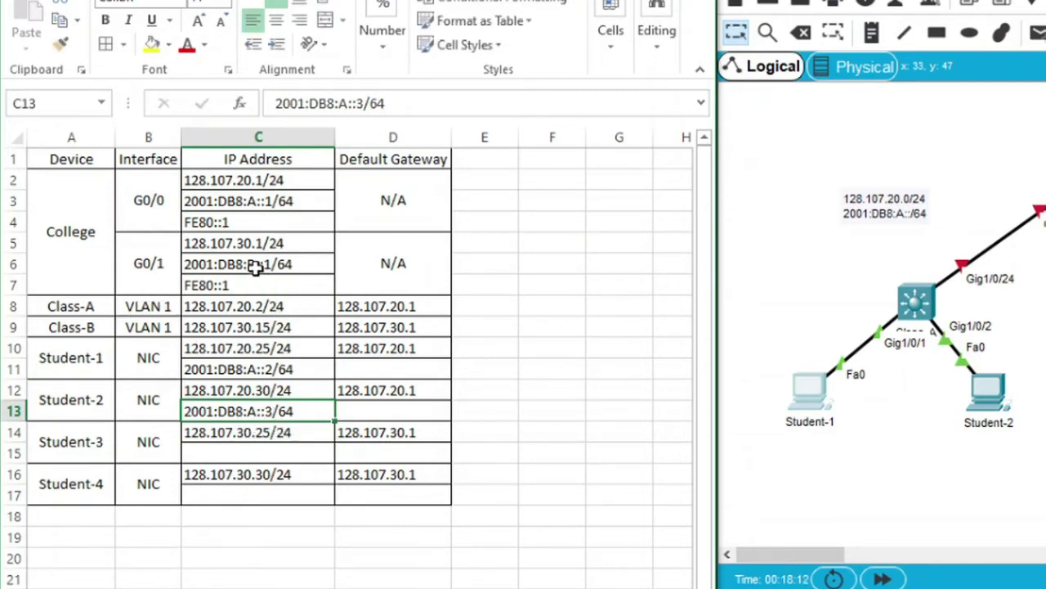
{"action": "left_click", "coordinate": [256, 266]}
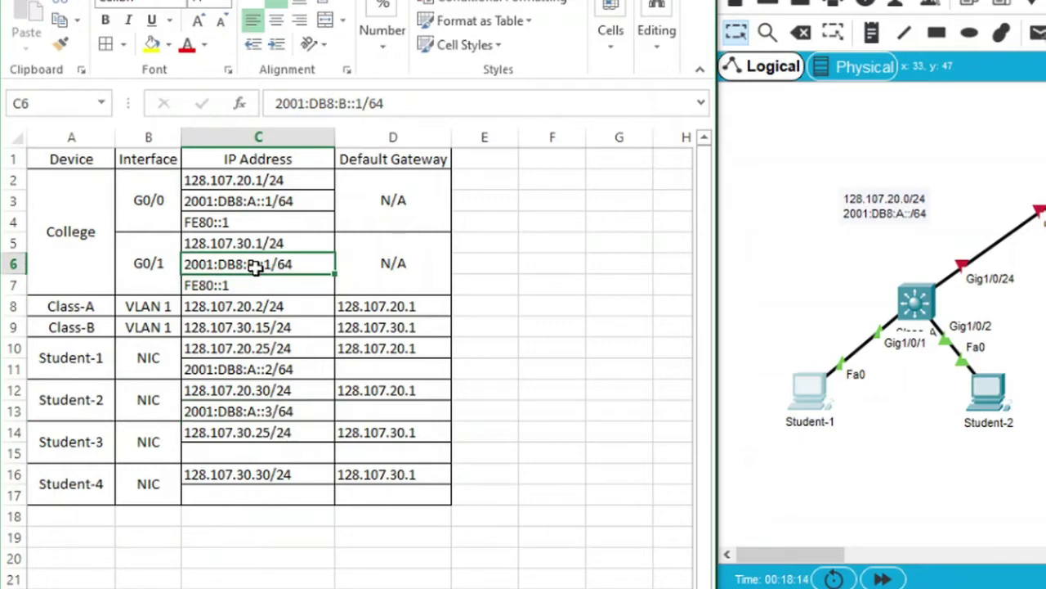
Enter 2001:DB8:B::2/64 as Student-3's IPv6 address
{"action": "key", "text": "ctrl+c"}
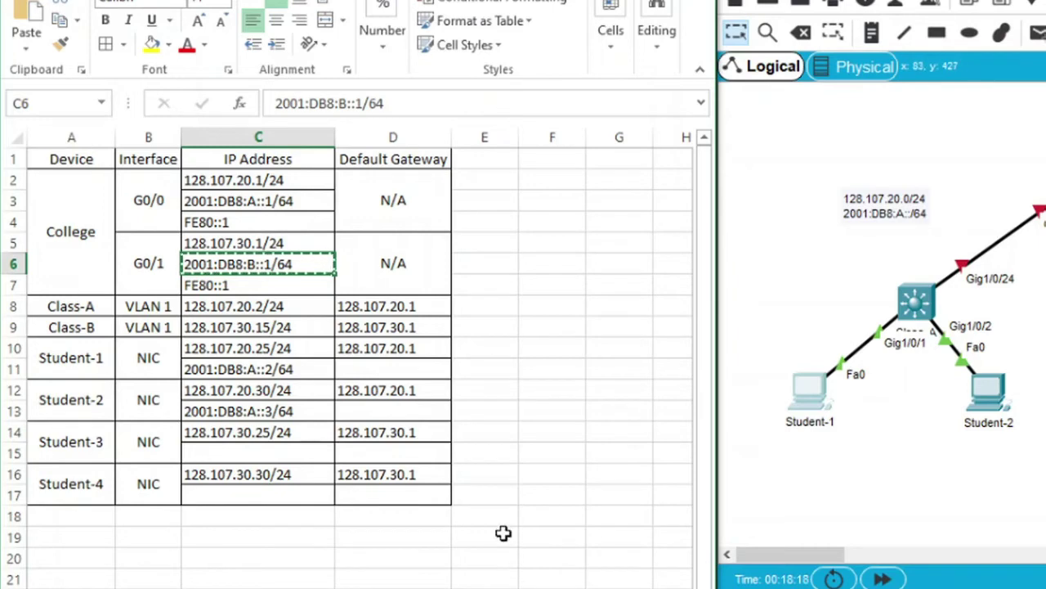
{"action": "left_click", "coordinate": [258, 457]}
{"action": "key", "text": "ctrl+v"}
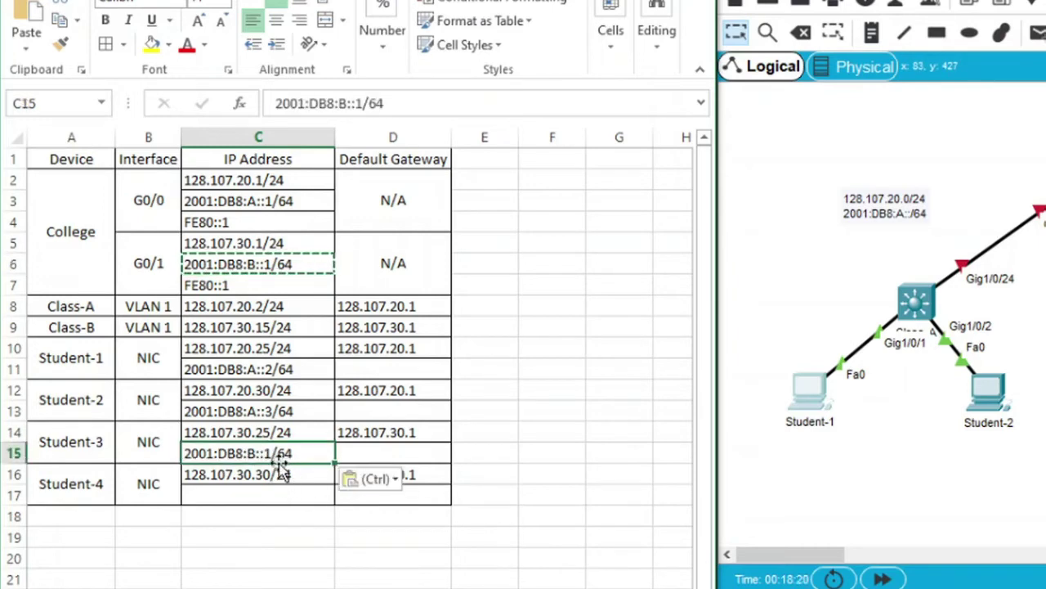
{"action": "key", "text": "Down"}
{"action": "left_click", "coordinate": [270, 448]}
{"action": "double_click", "coordinate": [270, 448]}
{"action": "key", "text": "BackSpace"}
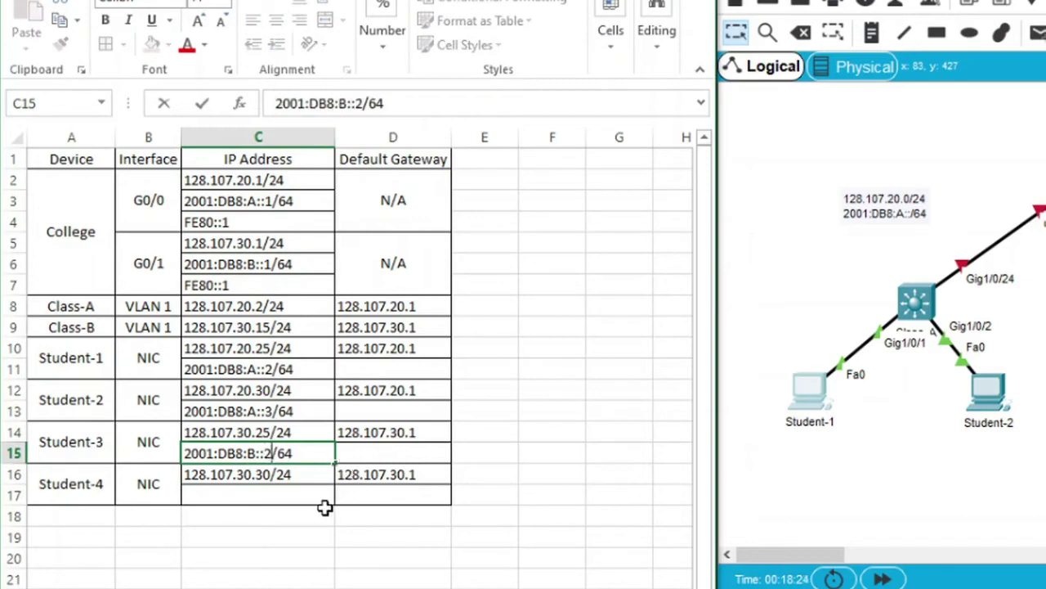
{"action": "type", "text": "2"}
{"action": "left_click", "coordinate": [321, 508]}
Enter 2001:DB8:B::3/64 as Student-4's IPv6 address
{"action": "left_click", "coordinate": [289, 493]}
{"action": "left_click", "coordinate": [299, 458]}
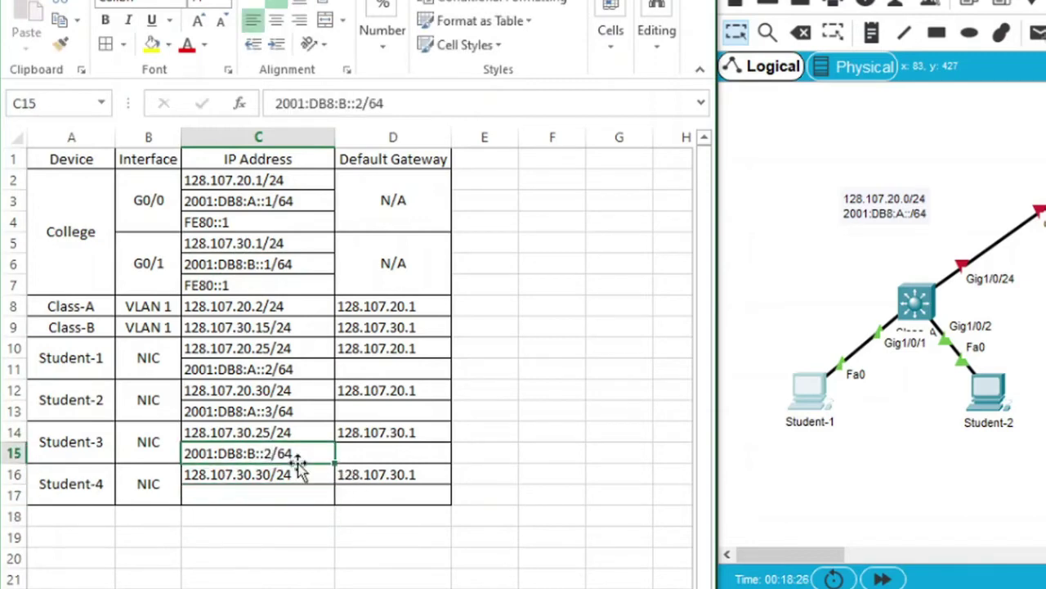
{"action": "key", "text": "ctrl+c"}
{"action": "left_click", "coordinate": [286, 494]}
{"action": "key", "text": "ctrl+v"}
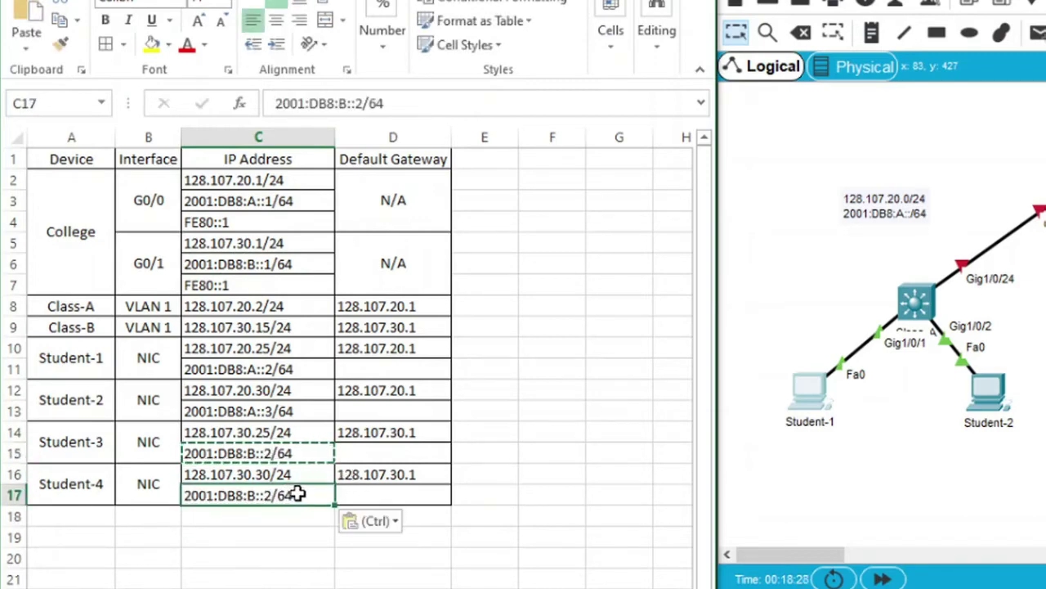
{"action": "double_click", "coordinate": [278, 495]}
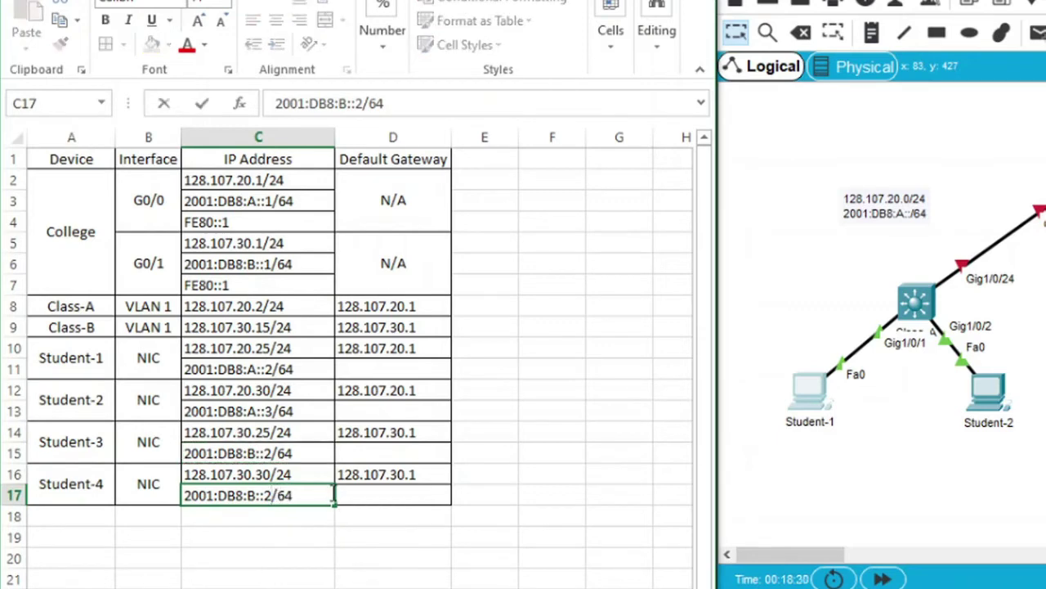
{"action": "key", "text": "BackSpace"}
{"action": "type", "text": "3"}
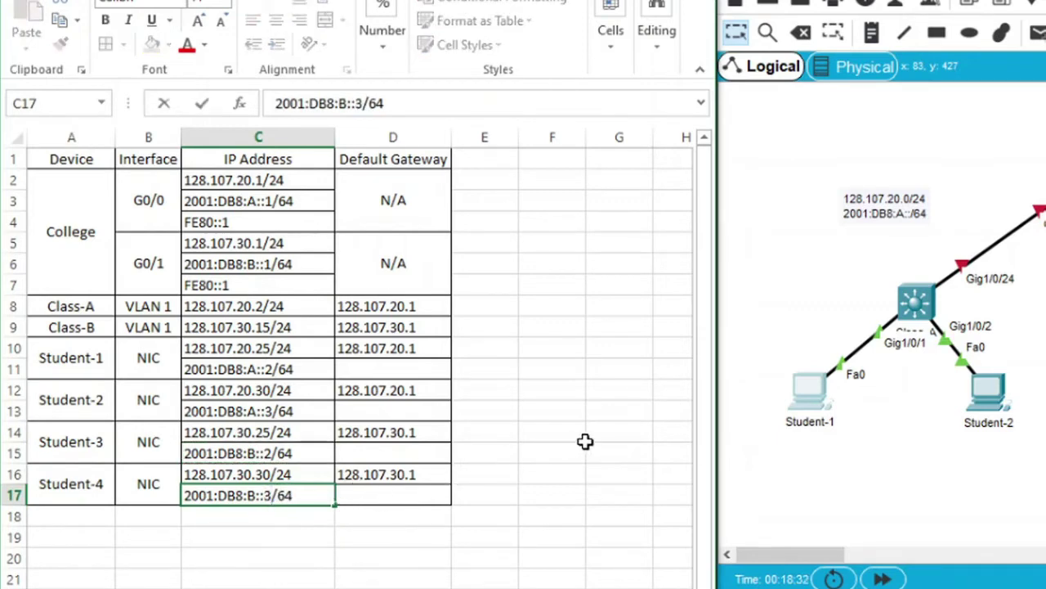
{"action": "left_click", "coordinate": [585, 441]}
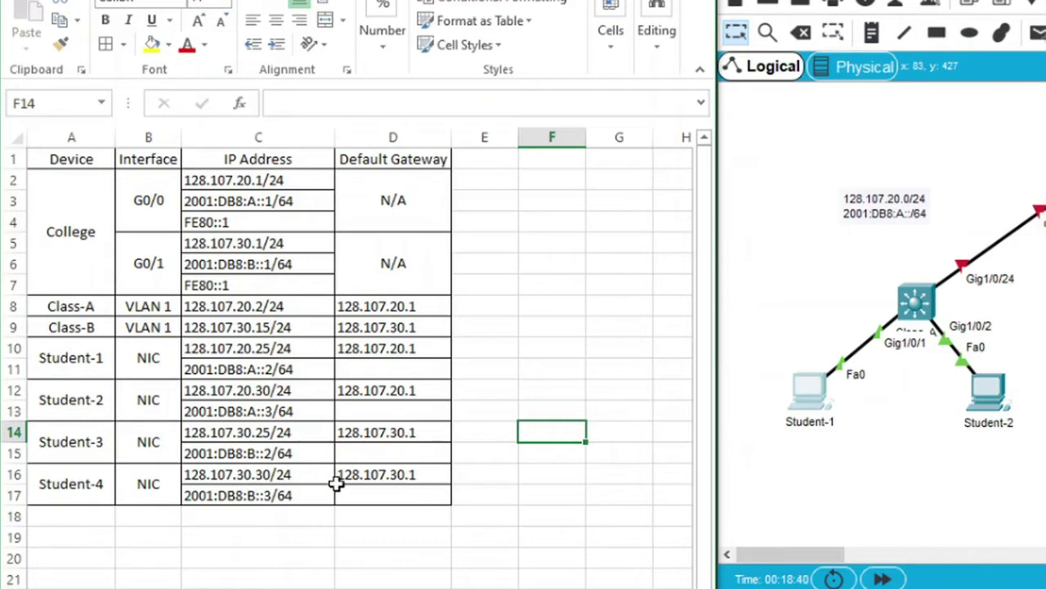
Paste FE80::1 from C4 into gateway cells D11, D13, D15 and D17
{"action": "left_click", "coordinate": [254, 224]}
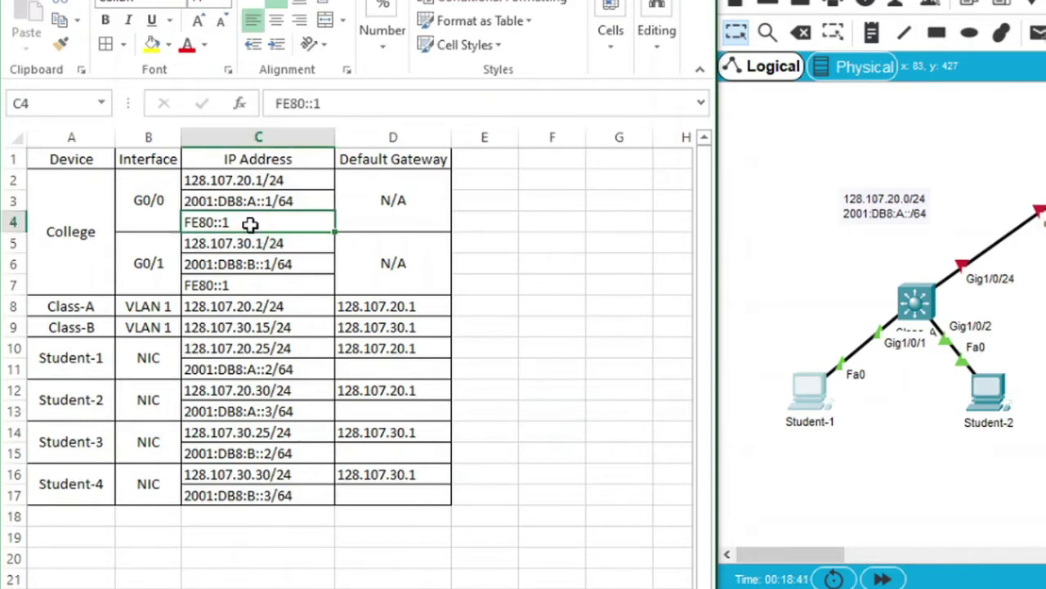
{"action": "key", "text": "ctrl+c"}
{"action": "left_click", "coordinate": [381, 372]}
{"action": "key", "text": "ctrl+v"}
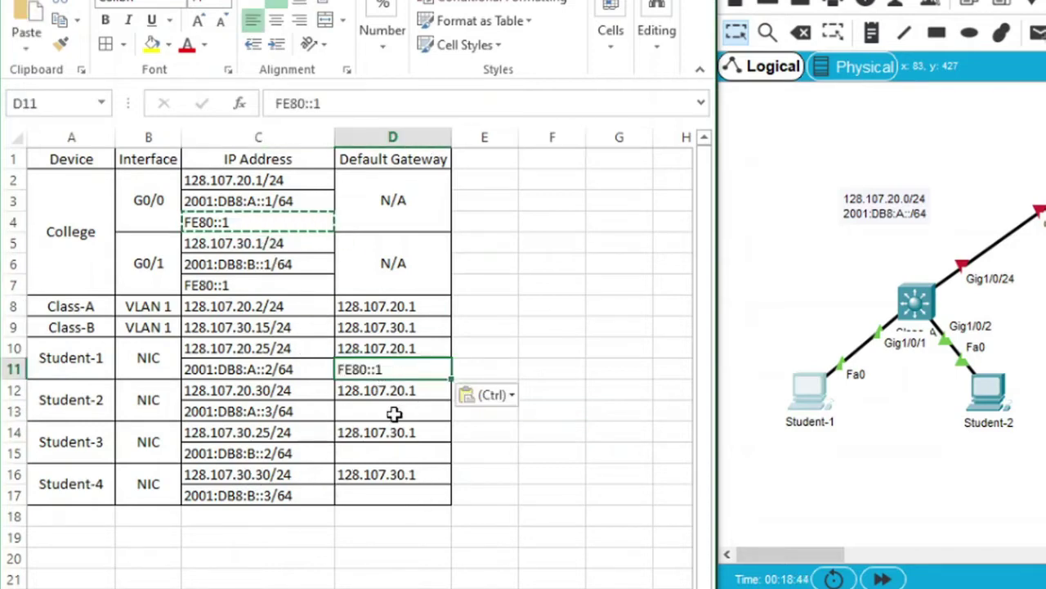
{"action": "left_click", "coordinate": [398, 416]}
{"action": "key", "text": "ctrl+v"}
{"action": "left_click", "coordinate": [396, 455]}
{"action": "key", "text": "ctrl+v"}
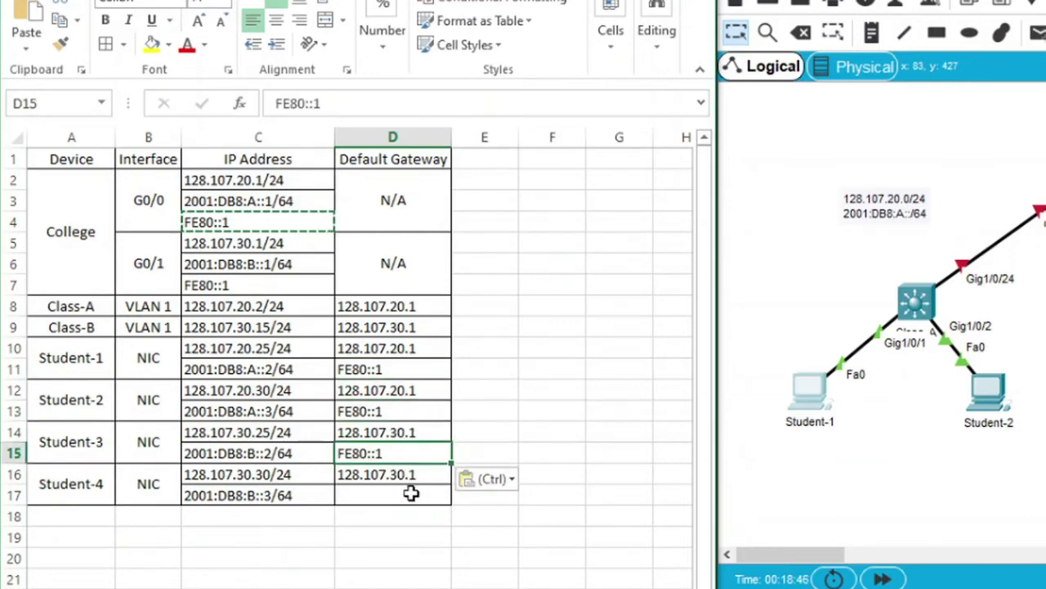
{"action": "left_click", "coordinate": [399, 494]}
{"action": "key", "text": "ctrl+v"}
{"action": "left_click", "coordinate": [544, 434]}
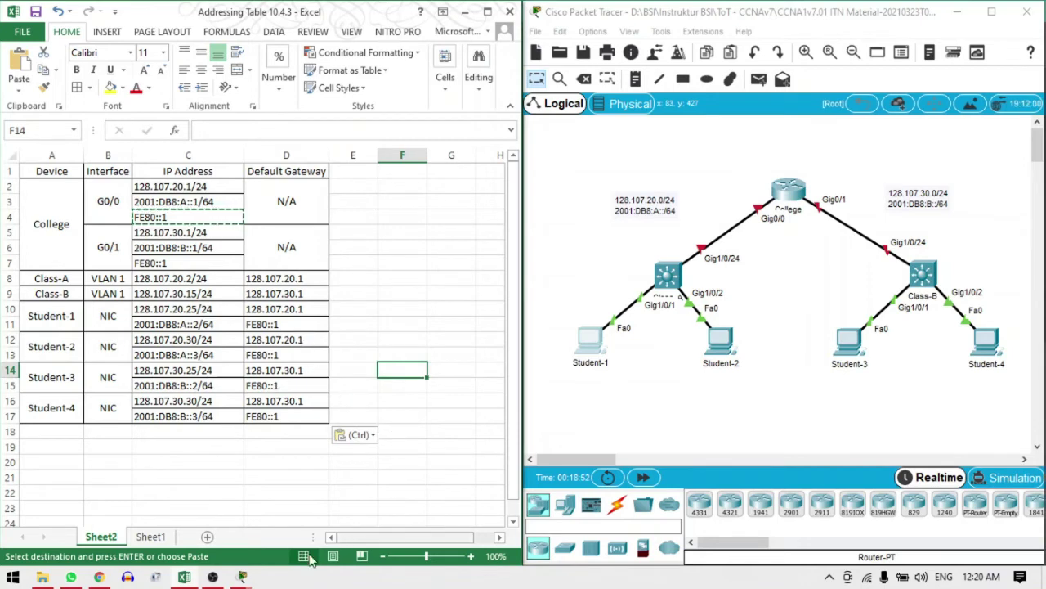
{"action": "left_click", "coordinate": [285, 480]}
{"action": "key", "text": "Escape"}
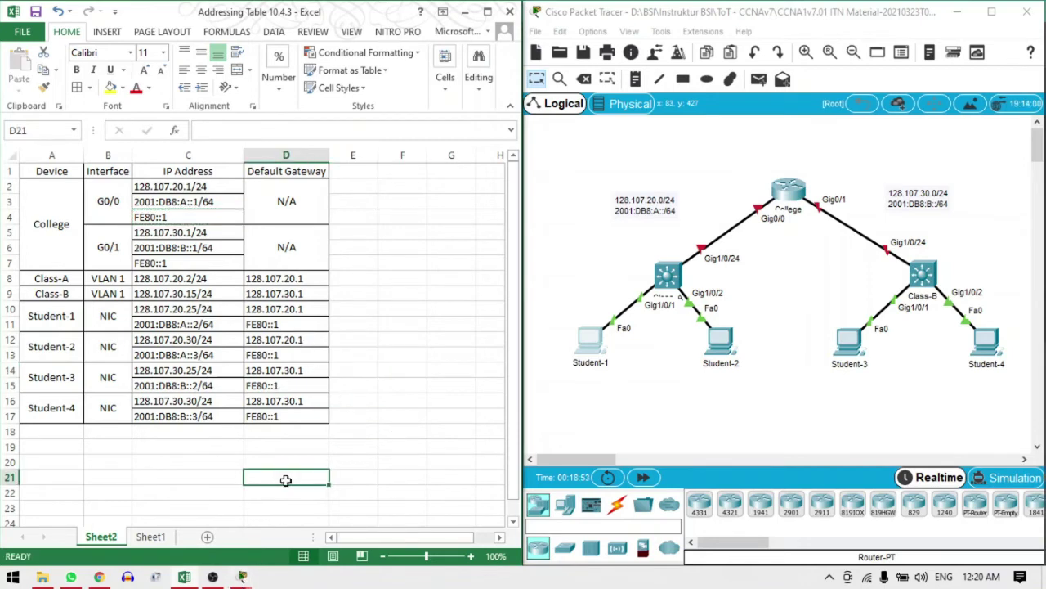
Bring back the PT Activity instructions and scroll to the Requirements list
{"action": "mouse_move", "coordinate": [250, 578]}
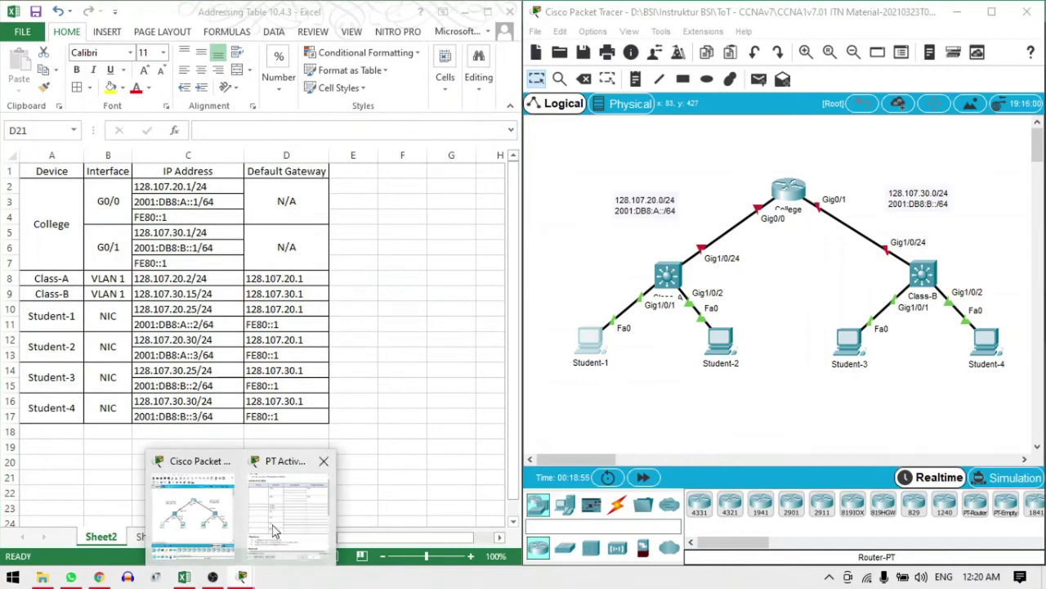
{"action": "left_click", "coordinate": [275, 533]}
{"action": "scroll", "coordinate": [482, 343], "scroll_direction": "down", "scroll_amount": 6}
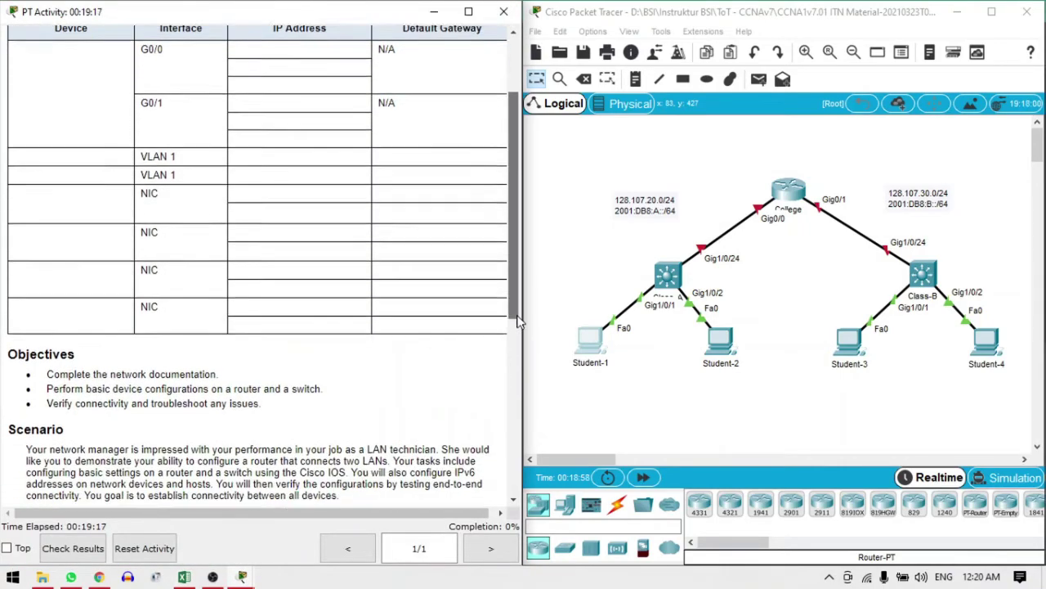
{"action": "scroll", "coordinate": [489, 401], "scroll_direction": "down", "scroll_amount": 2}
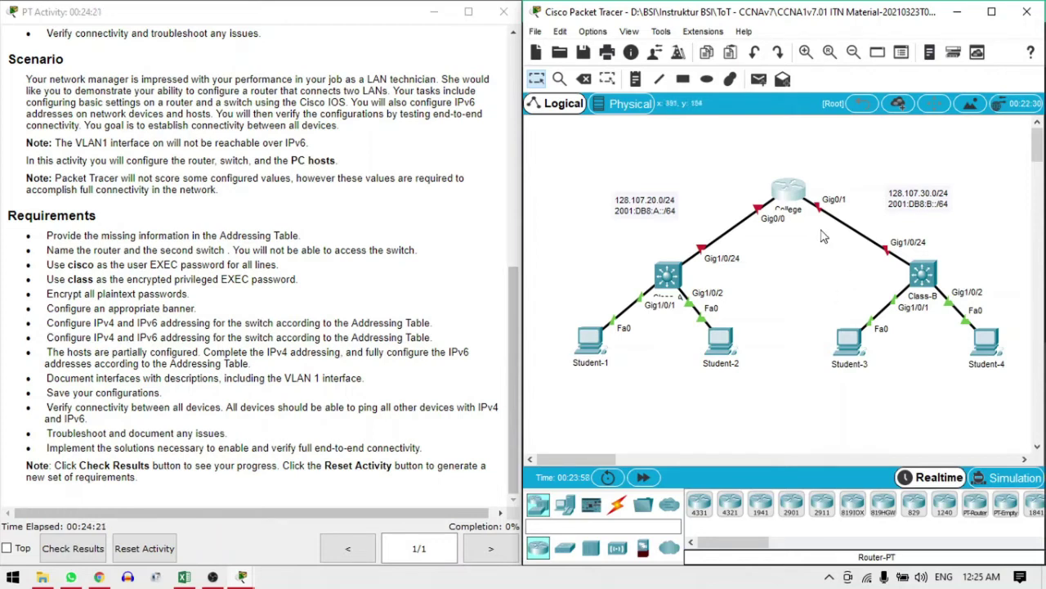
In the router's CLI, run enable and configure terminal, then set hostname College
{"action": "left_click", "coordinate": [790, 195]}
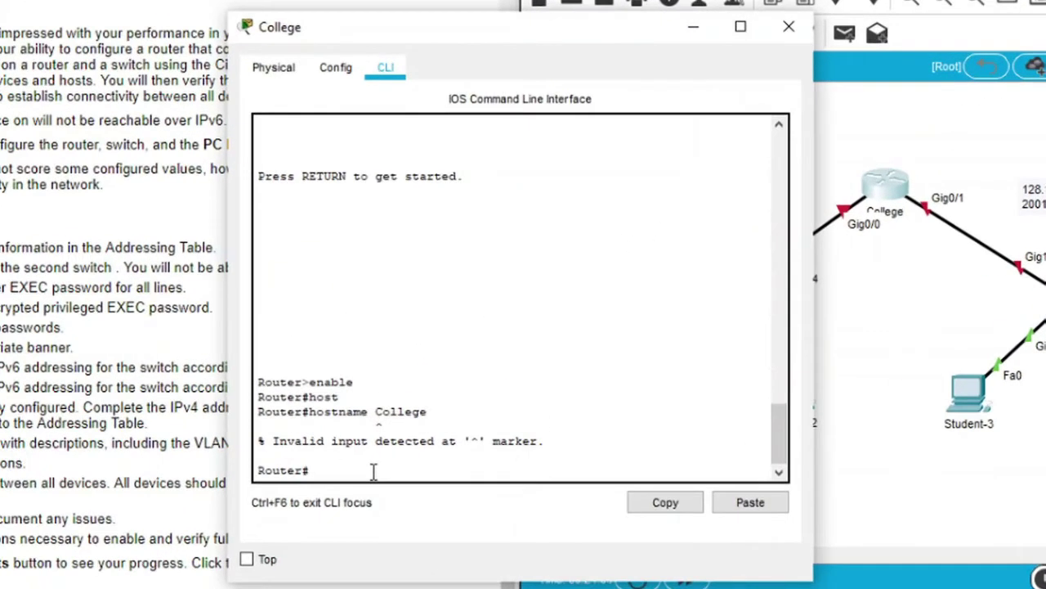
{"action": "type", "text": "enable"}
{"action": "key", "text": "Return"}
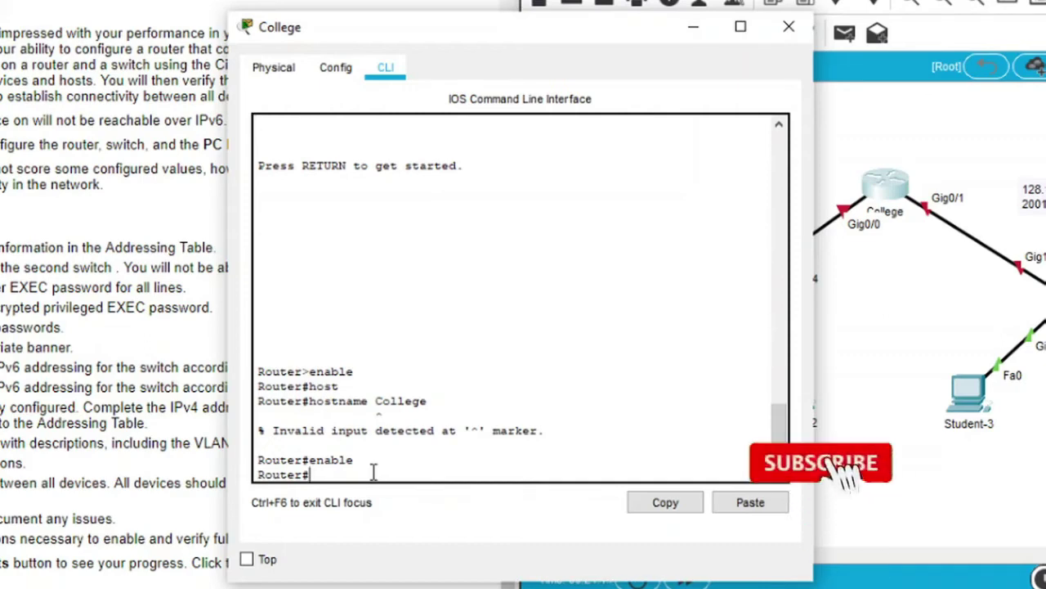
{"action": "type", "text": "conf"}
{"action": "key", "text": "Tab"}
{"action": "type", "text": "term"}
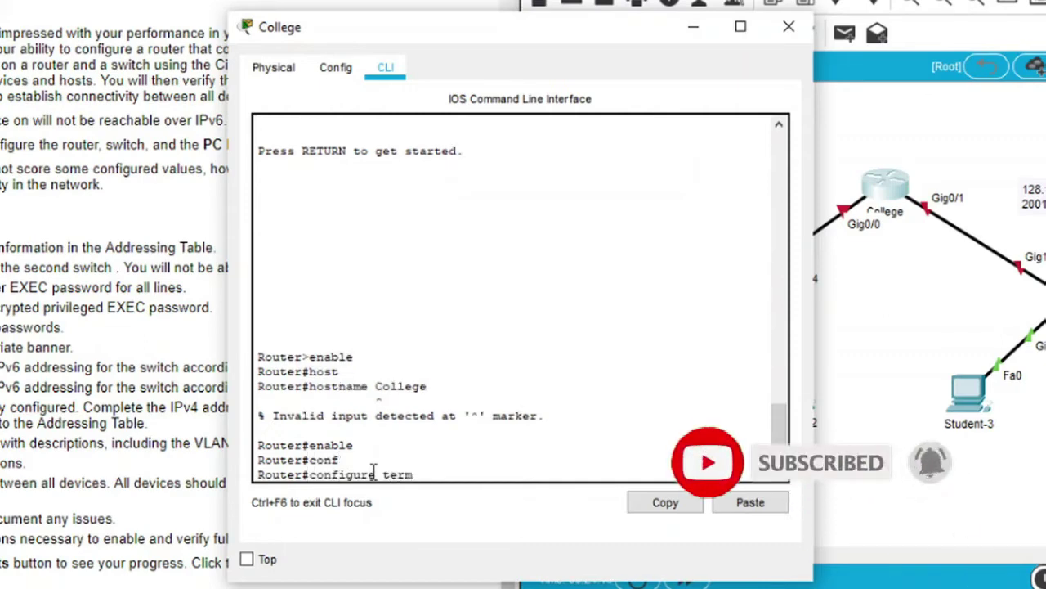
{"action": "key", "text": "Tab"}
{"action": "key", "text": "Return"}
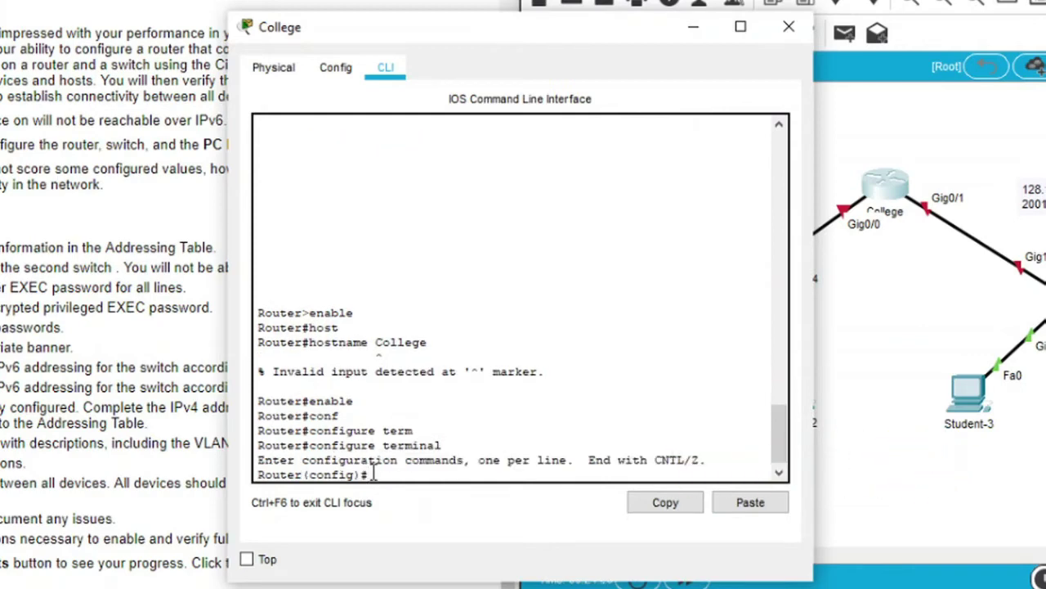
{"action": "type", "text": "host"}
{"action": "key", "text": "Tab"}
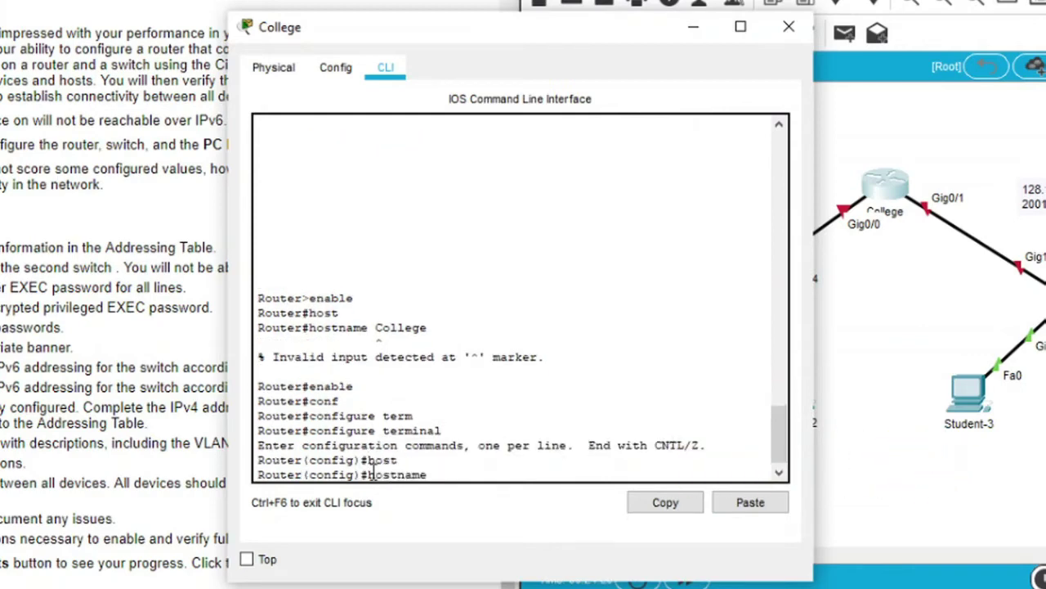
{"action": "type", "text": "College"}
{"action": "key", "text": "Return"}
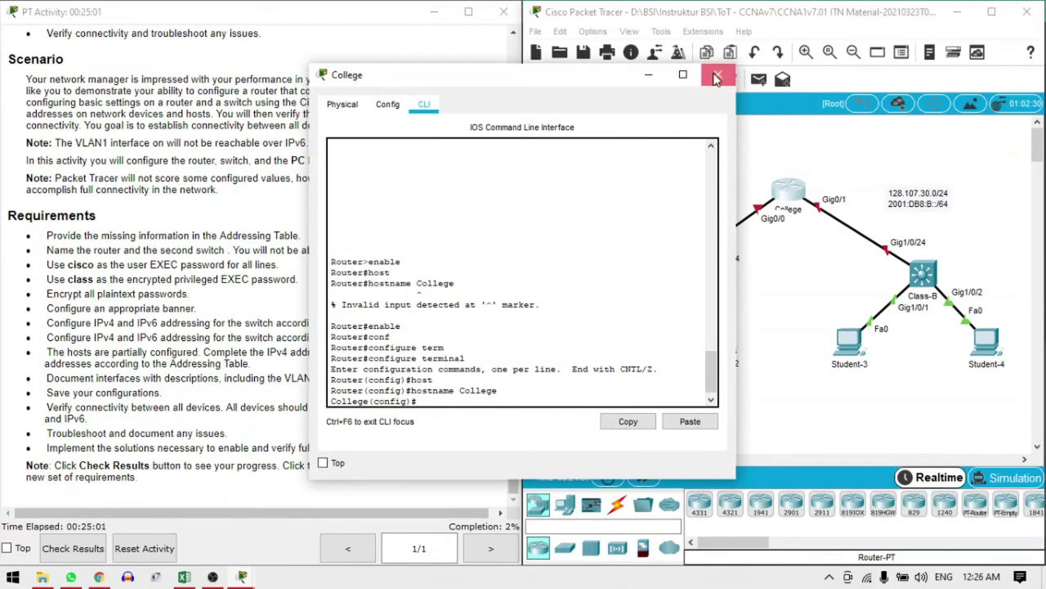
Close the College router window, dismiss the locked warning, and start the Class-B switch console
{"action": "left_click", "coordinate": [717, 74]}
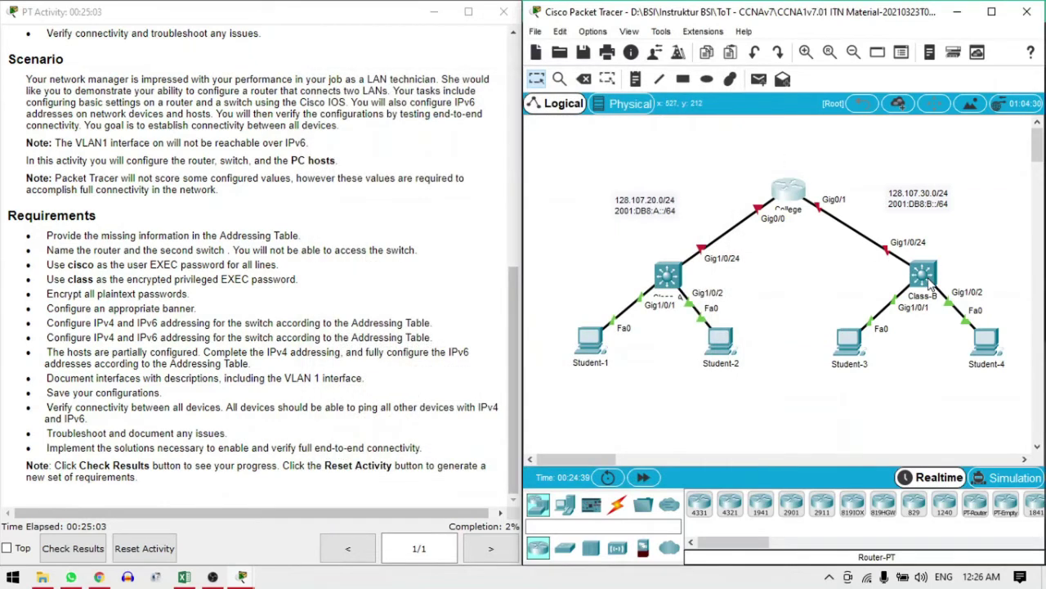
{"action": "left_click", "coordinate": [672, 276]}
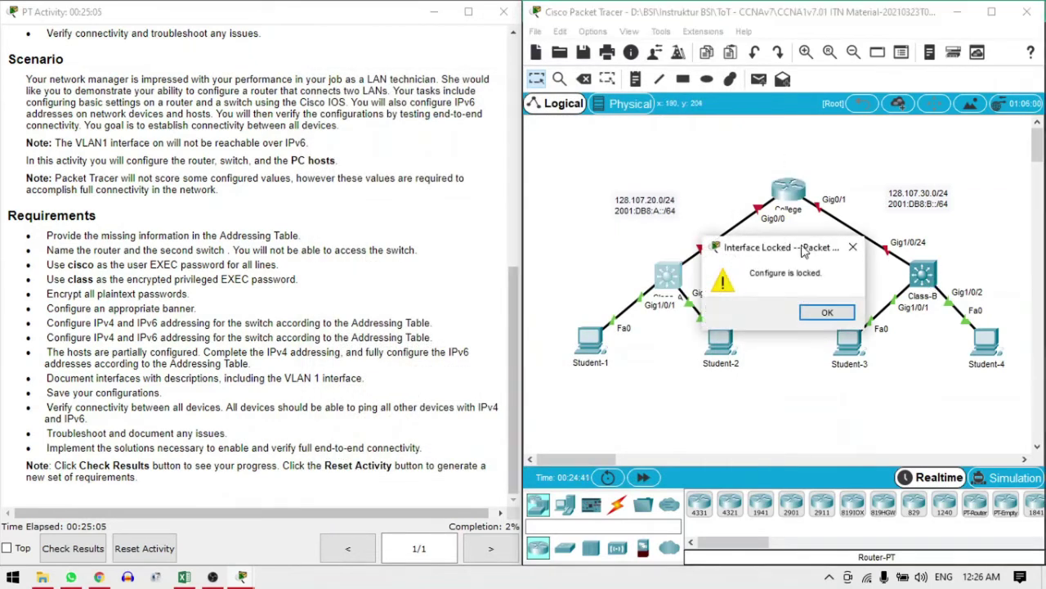
{"action": "left_click", "coordinate": [828, 312]}
{"action": "left_click", "coordinate": [922, 273]}
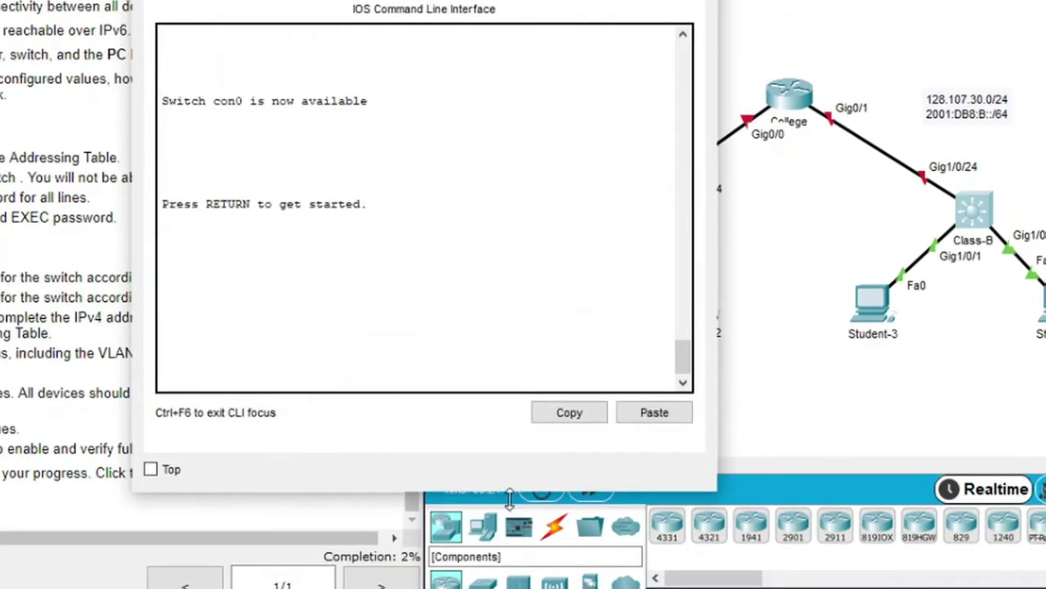
{"action": "left_click", "coordinate": [460, 310]}
{"action": "key", "text": "Return"}
Enter global configuration on the switch, set hostname Class-B, and close its window
{"action": "type", "text": "e"}
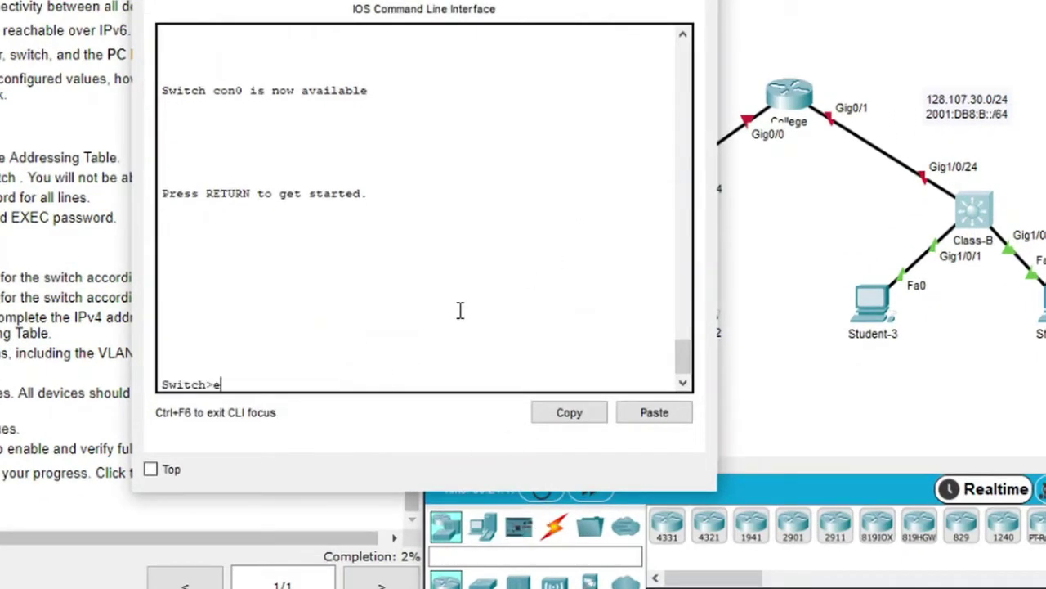
{"action": "type", "text": "na"}
{"action": "key", "text": "Return"}
{"action": "type", "text": "co"}
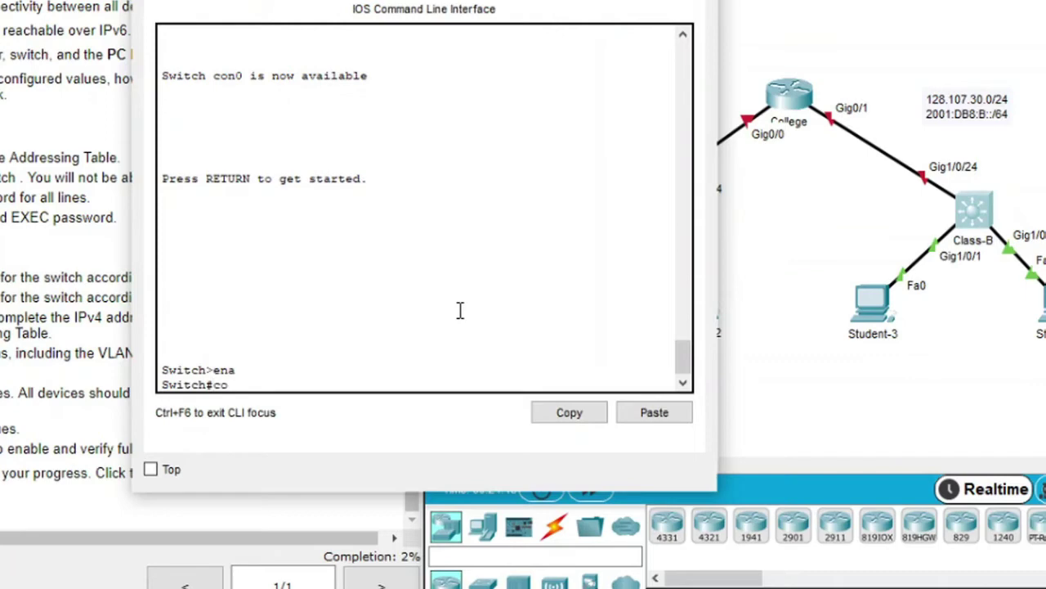
{"action": "type", "text": "nf"}
{"action": "key", "text": "Tab"}
{"action": "type", "text": "ter"}
{"action": "key", "text": "Tab"}
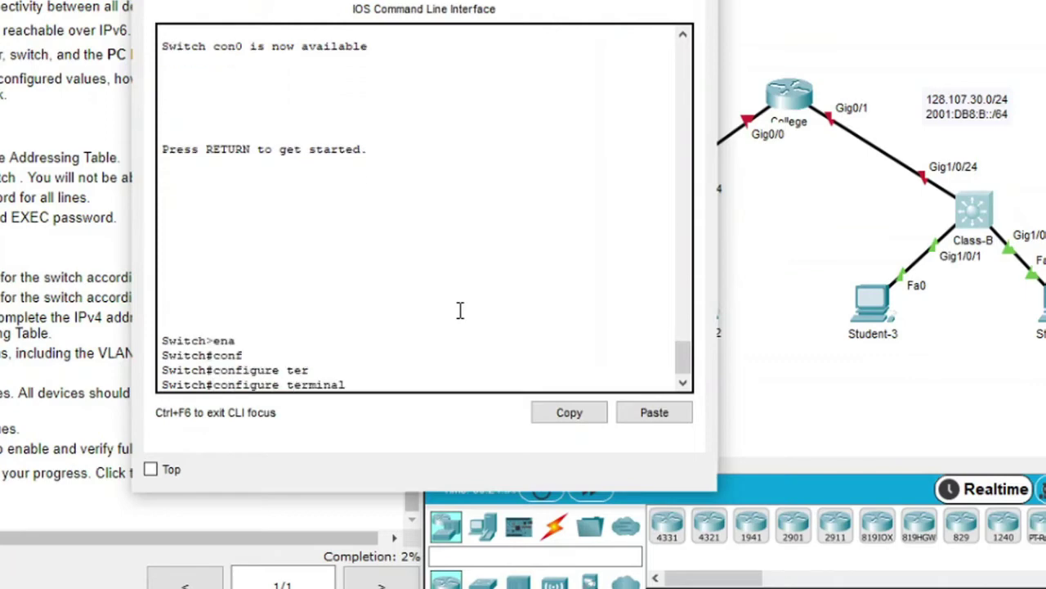
{"action": "key", "text": "Return"}
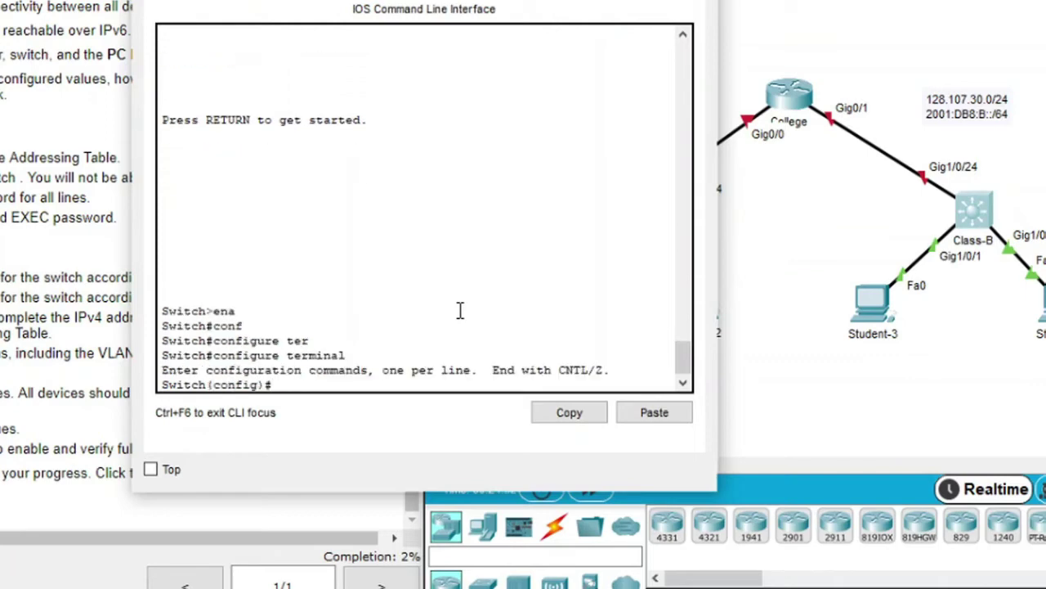
{"action": "type", "text": "hos"}
{"action": "key", "text": "Tab"}
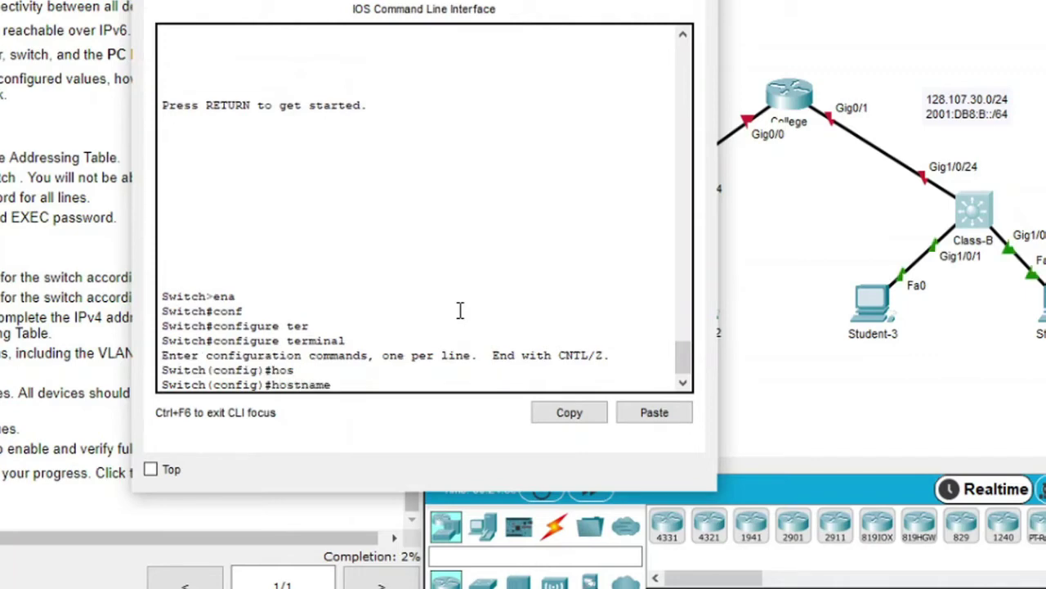
{"action": "type", "text": "Class"}
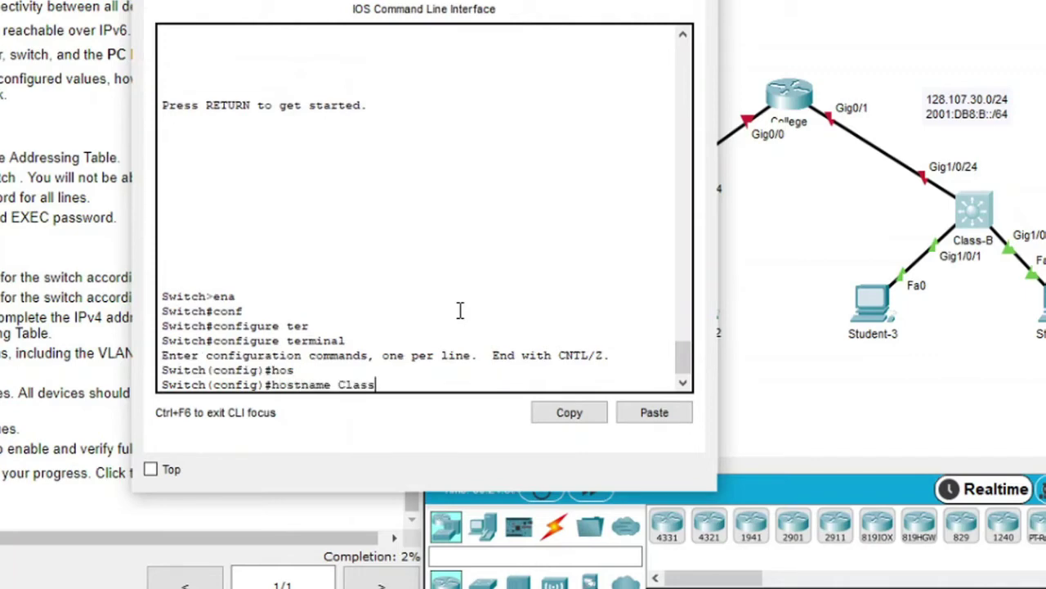
{"action": "type", "text": "-B"}
{"action": "key", "text": "Return"}
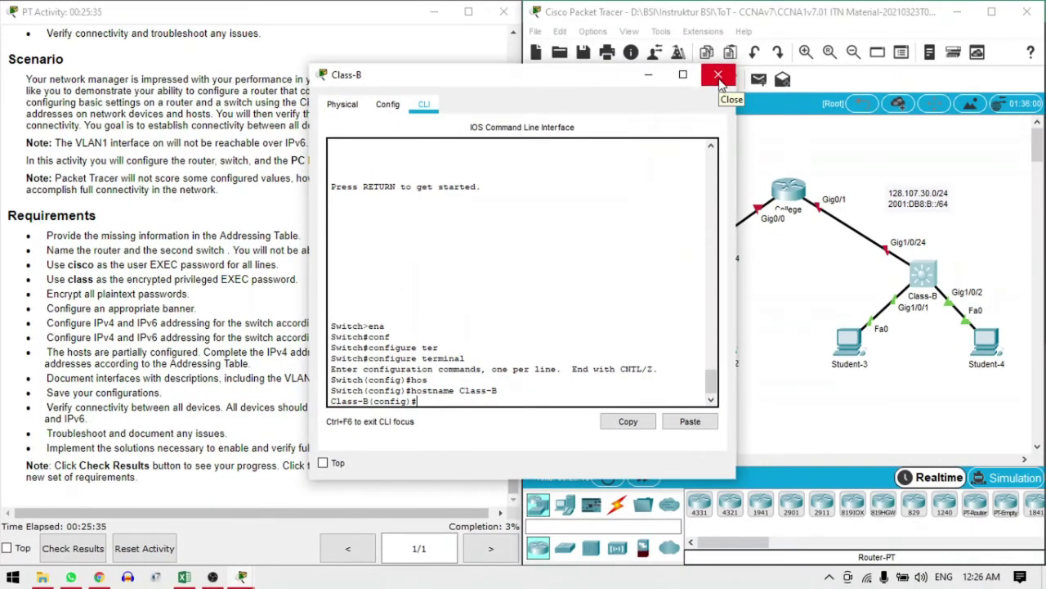
{"action": "left_click", "coordinate": [715, 73]}
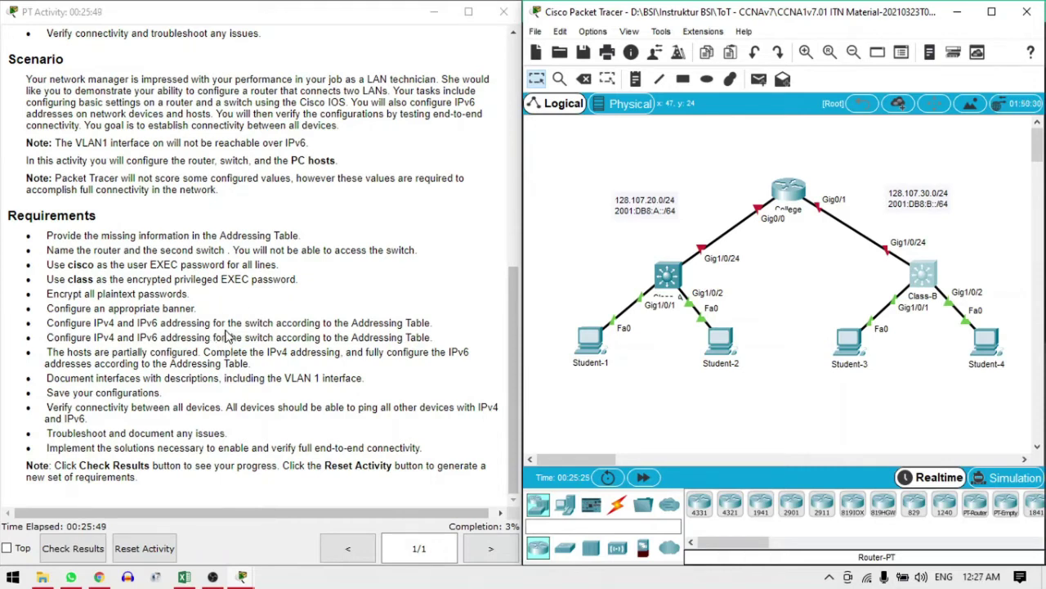
Reopen the College router's CLI and enter line console 0 configuration
{"action": "left_click", "coordinate": [788, 196]}
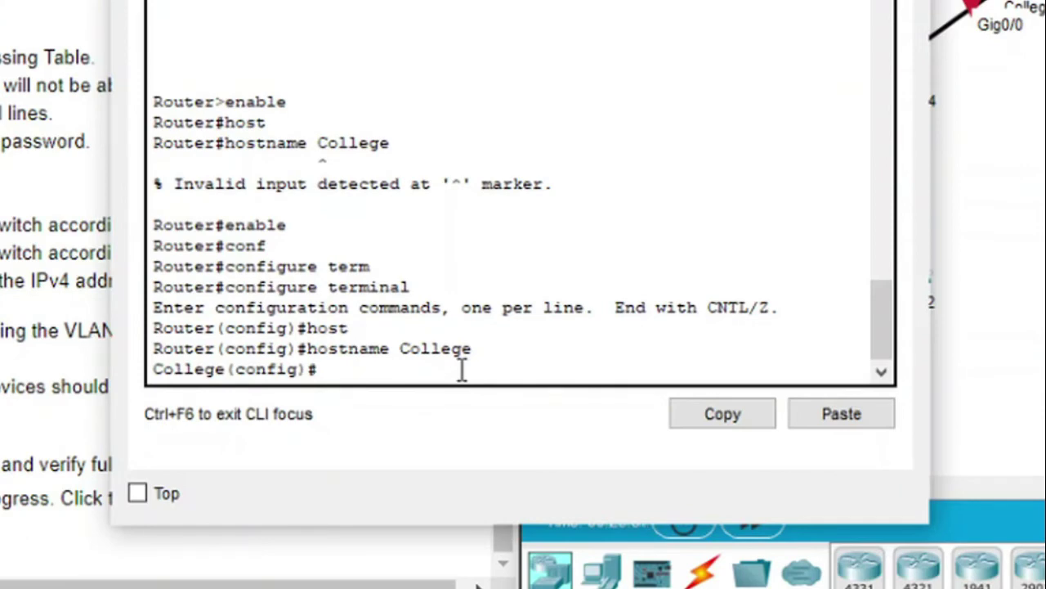
{"action": "type", "text": "line con"}
{"action": "key", "text": "Tab"}
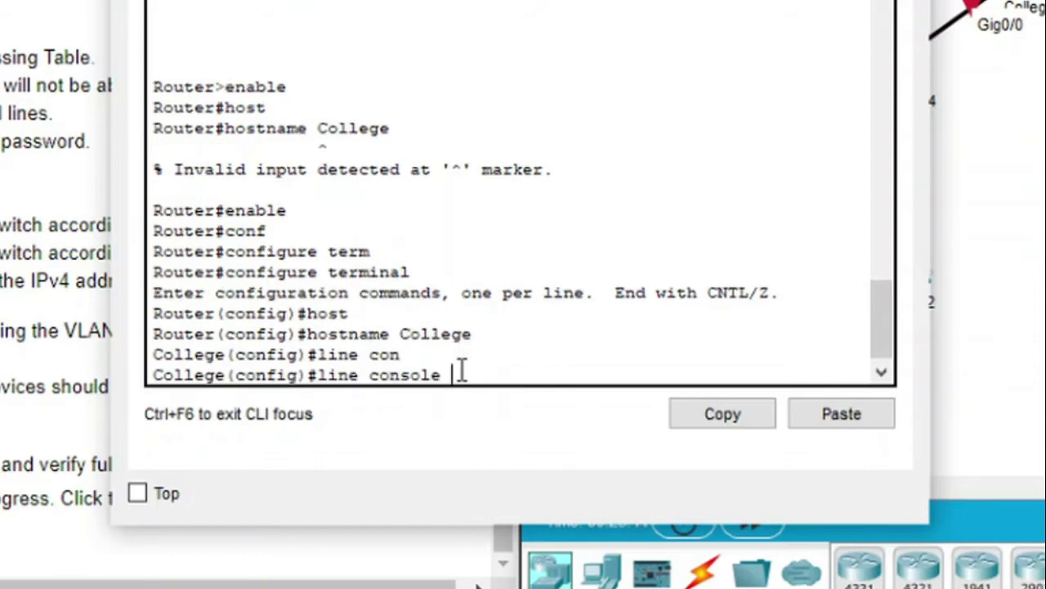
{"action": "type", "text": "0"}
{"action": "key", "text": "Return"}
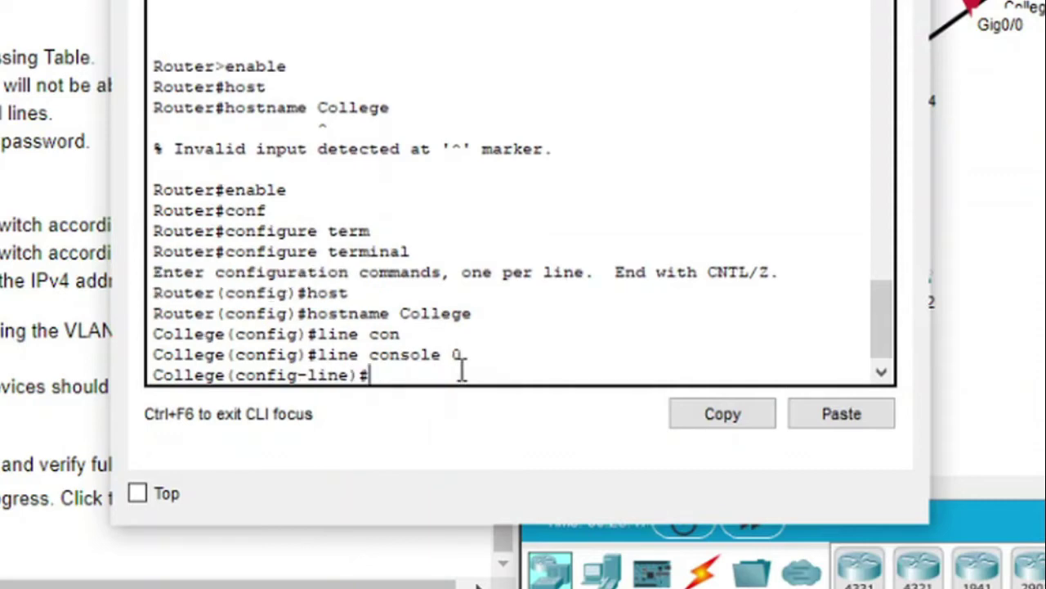
{"action": "type", "text": "pass"}
{"action": "key", "text": "Tab"}
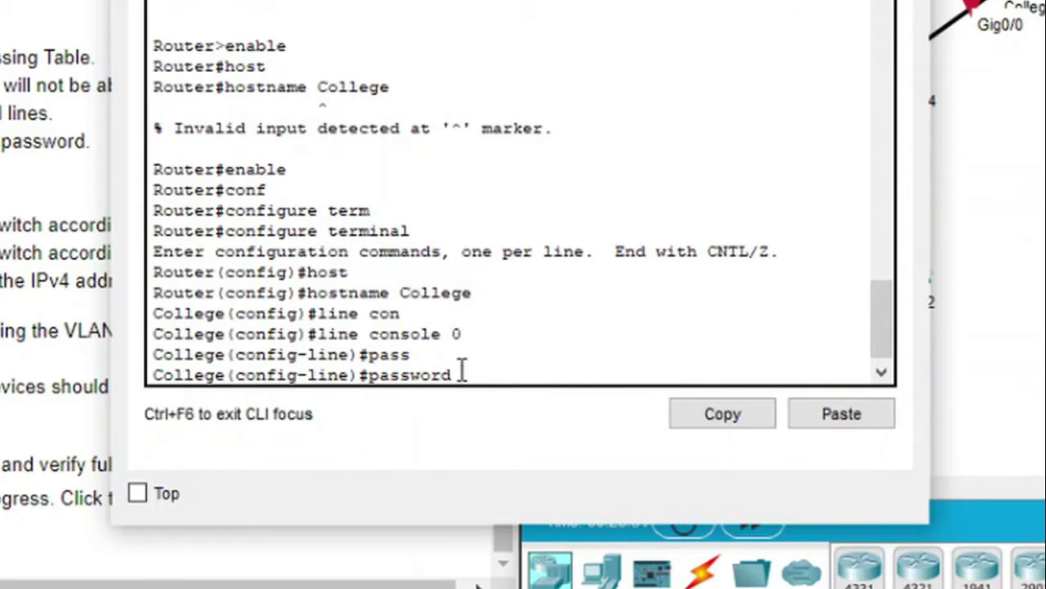
{"action": "type", "text": "cisco"}
{"action": "key", "text": "Return"}
{"action": "type", "text": "login"}
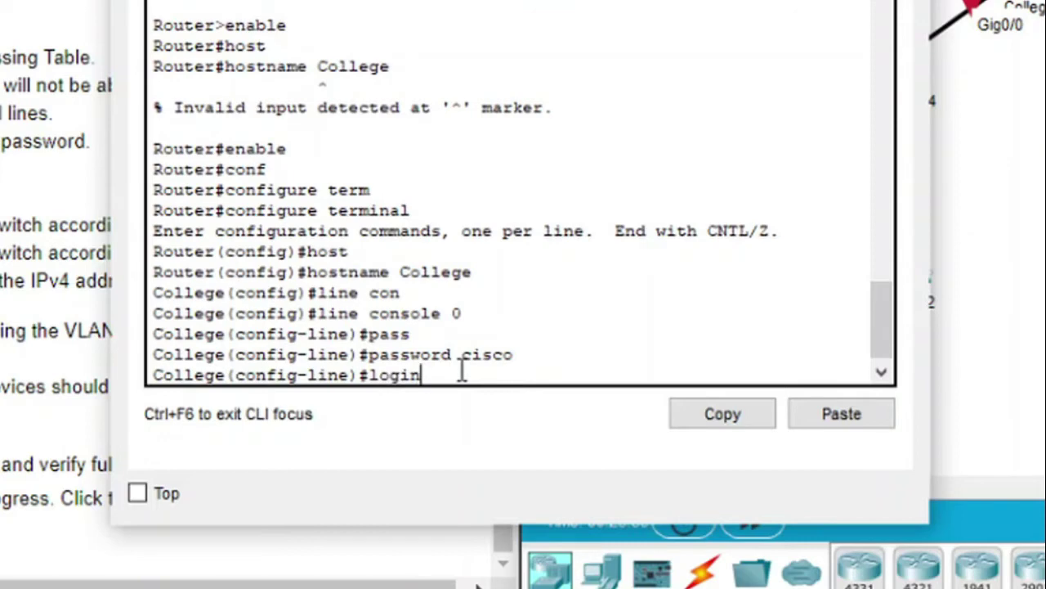
{"action": "key", "text": "Return"}
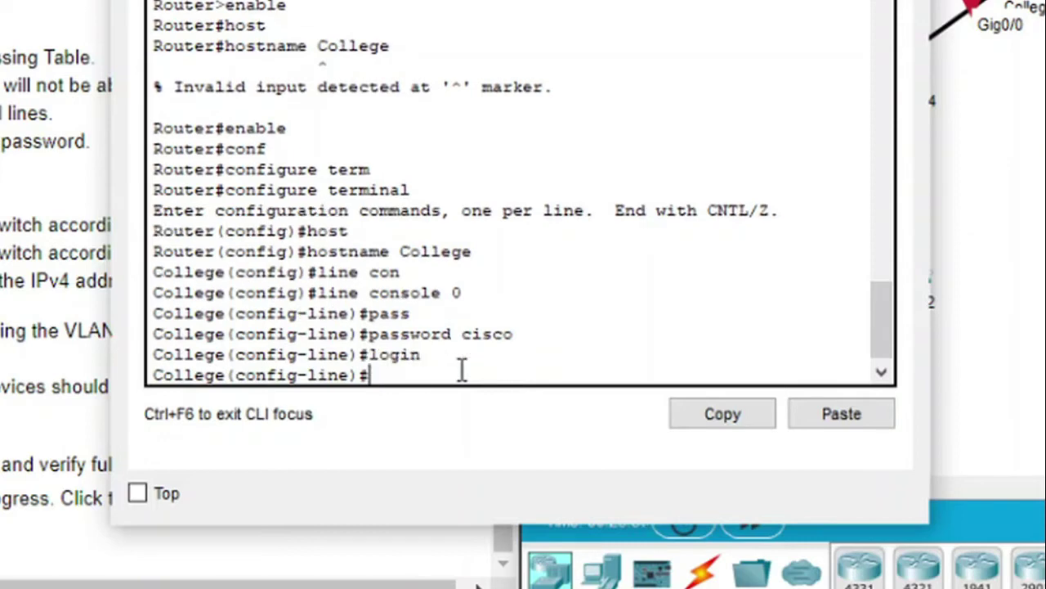
{"action": "type", "text": "exit"}
{"action": "key", "text": "Return"}
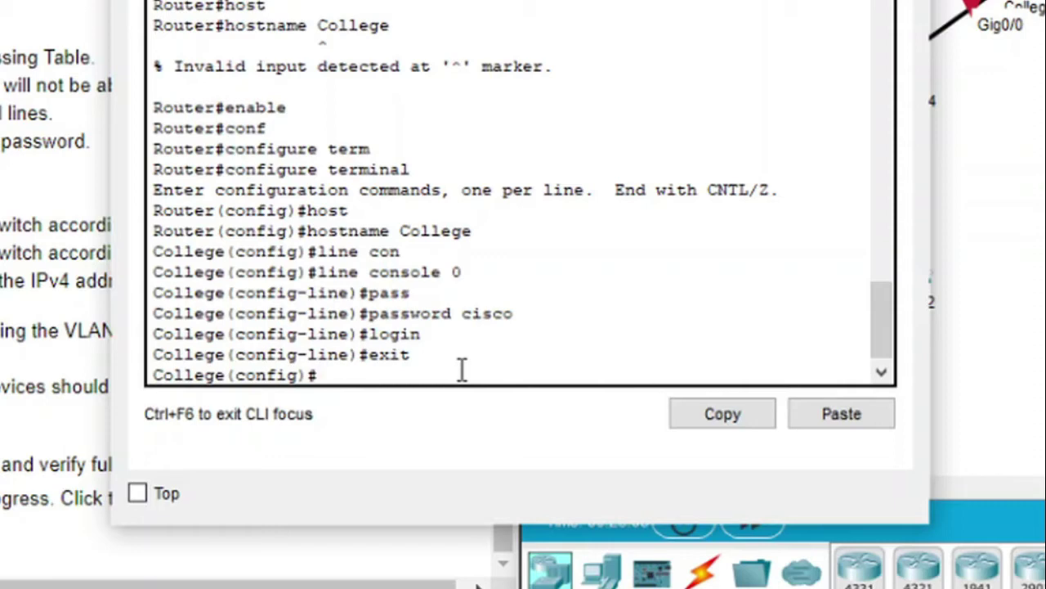
{"action": "type", "text": "line "}
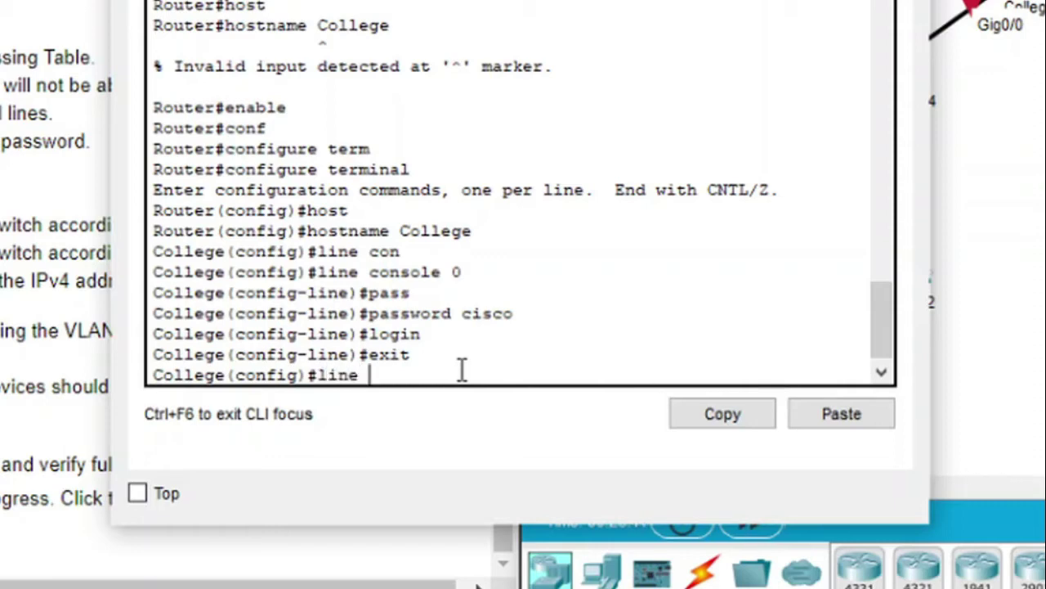
{"action": "type", "text": "vty"}
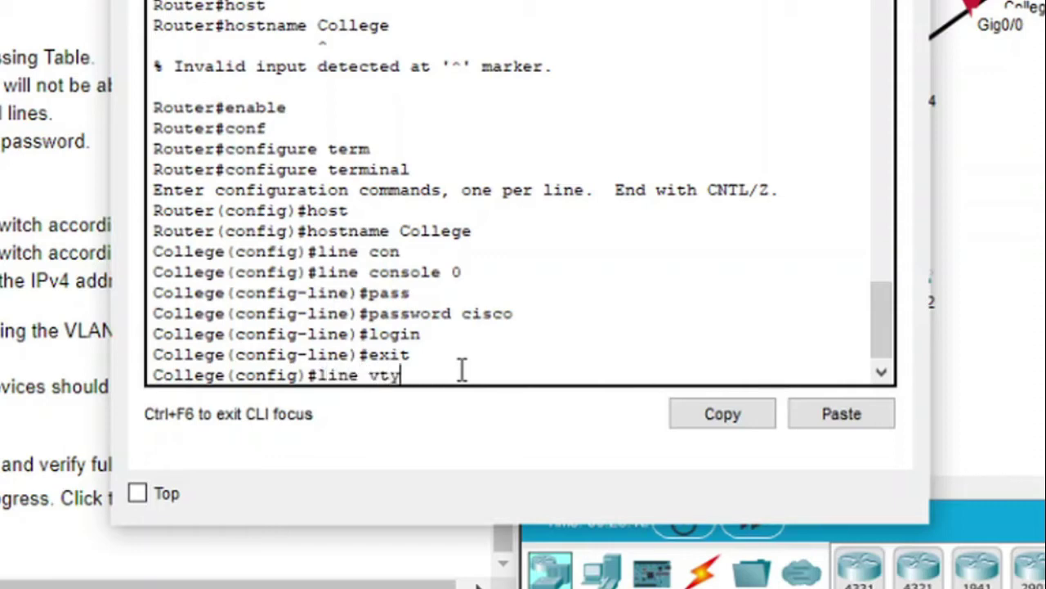
{"action": "type", "text": " 0 15"}
{"action": "key", "text": "Return"}
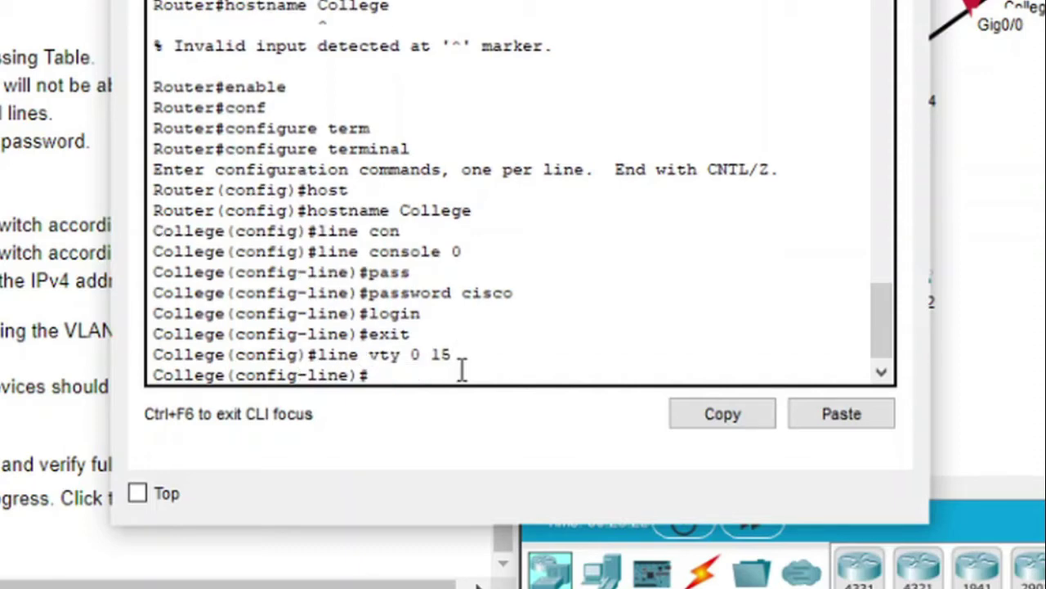
{"action": "type", "text": "pass"}
{"action": "key", "text": "Tab"}
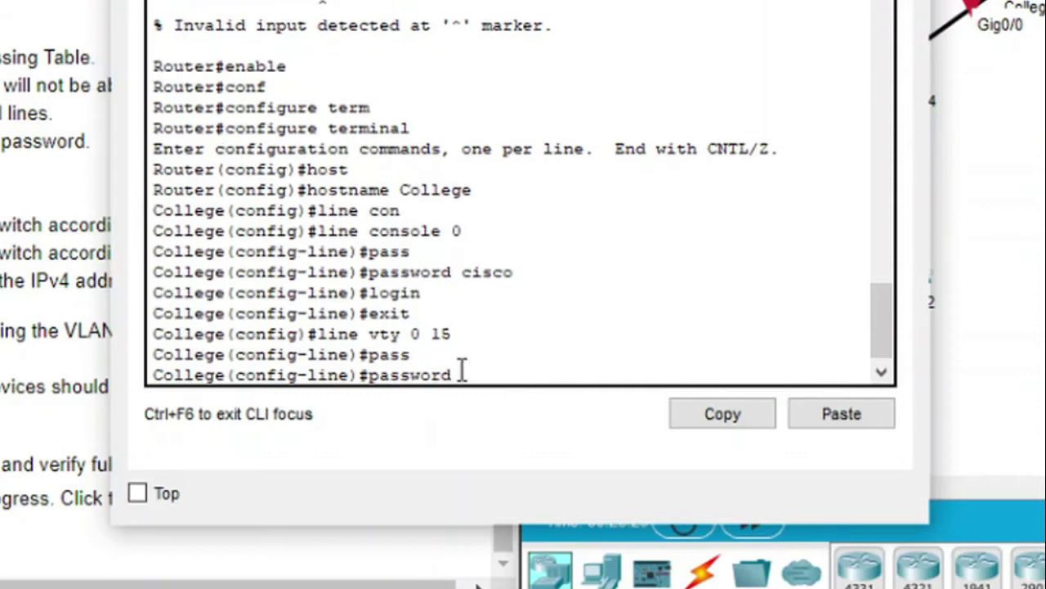
{"action": "type", "text": "c"}
{"action": "type", "text": "isco"}
{"action": "key", "text": "Return"}
{"action": "type", "text": "exit"}
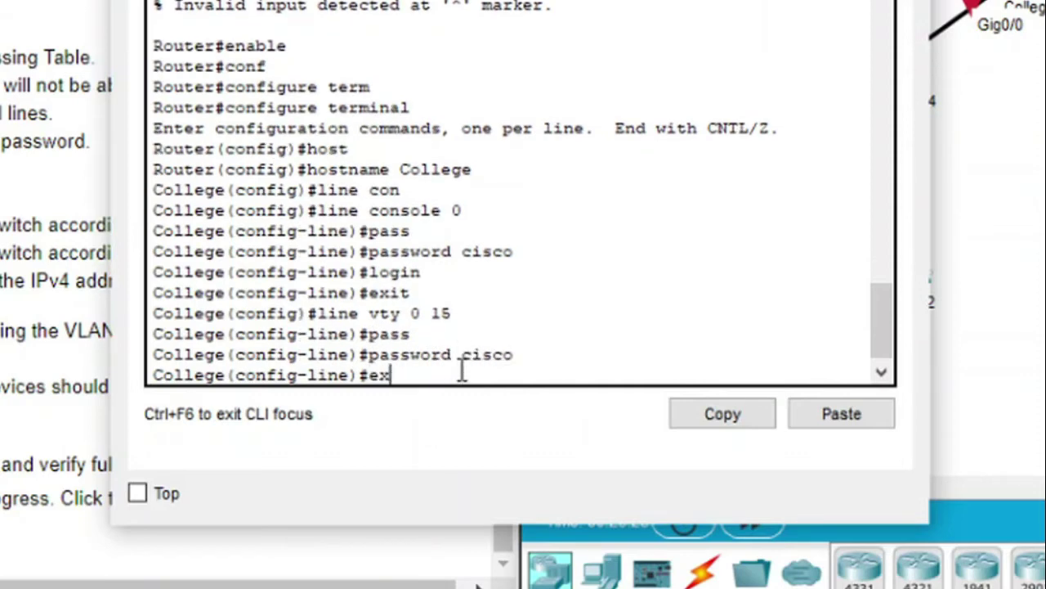
{"action": "key", "text": "Return"}
{"action": "key", "text": "ctrl+z"}
{"action": "key", "text": "Return"}
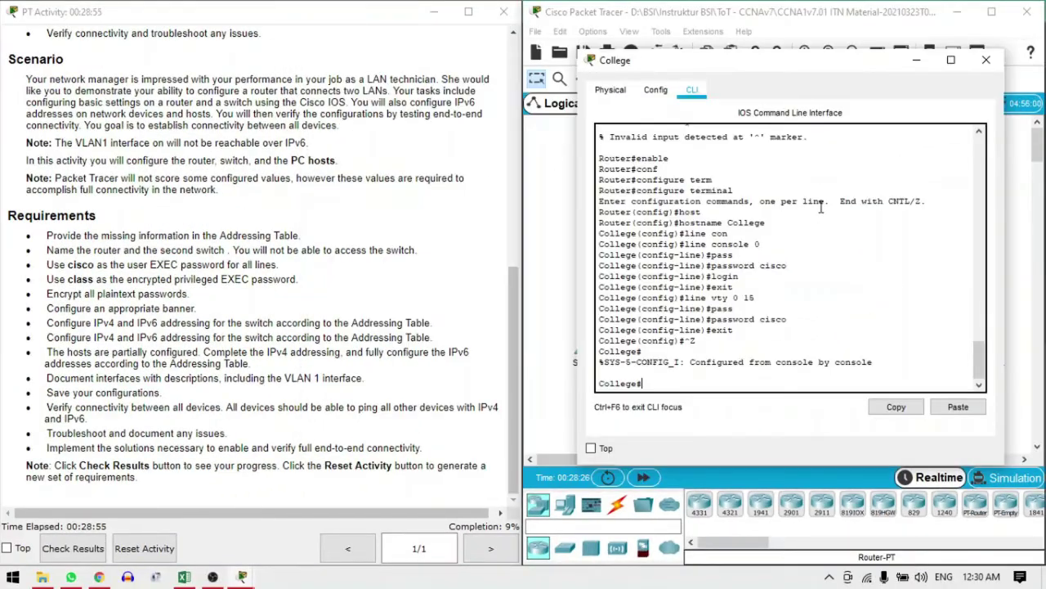
Switch to the Class-B switch's CLI and enter line console 0 configuration
{"action": "left_click", "coordinate": [986, 60]}
{"action": "left_click", "coordinate": [927, 274]}
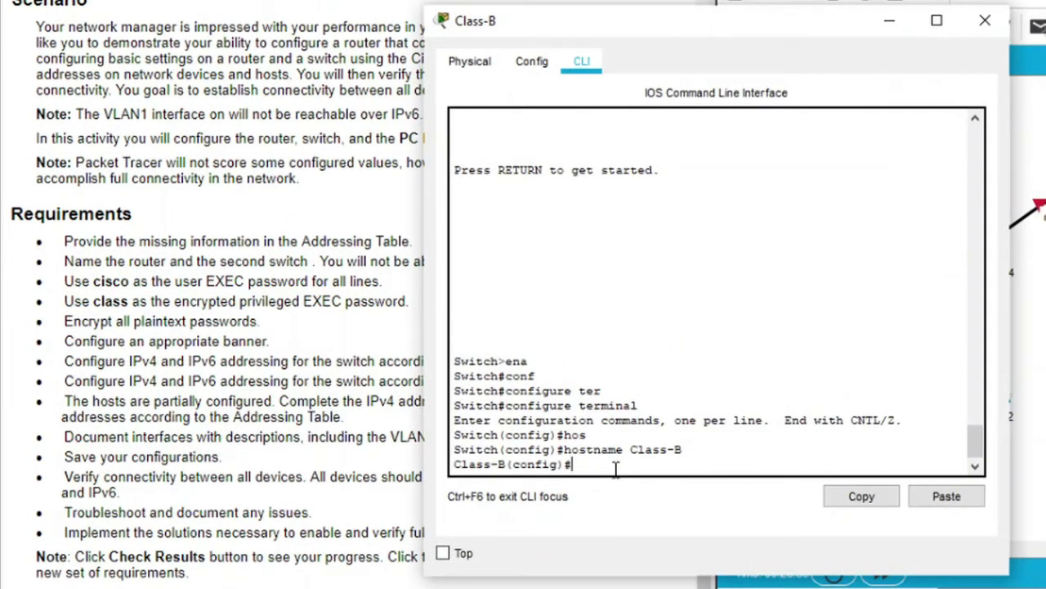
{"action": "type", "text": "line con"}
{"action": "key", "text": "Tab"}
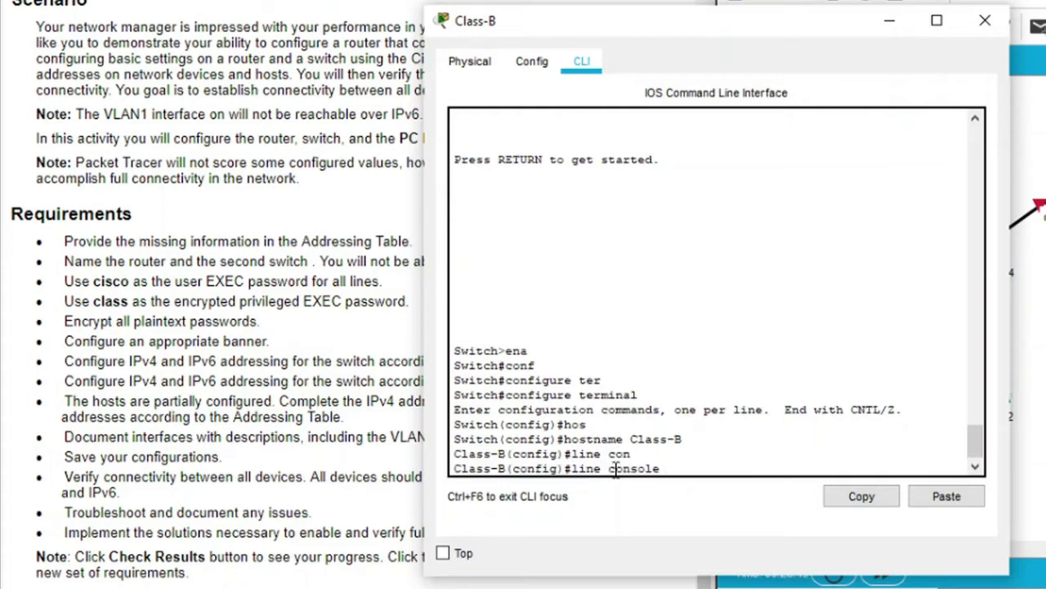
{"action": "type", "text": "0"}
{"action": "key", "text": "Return"}
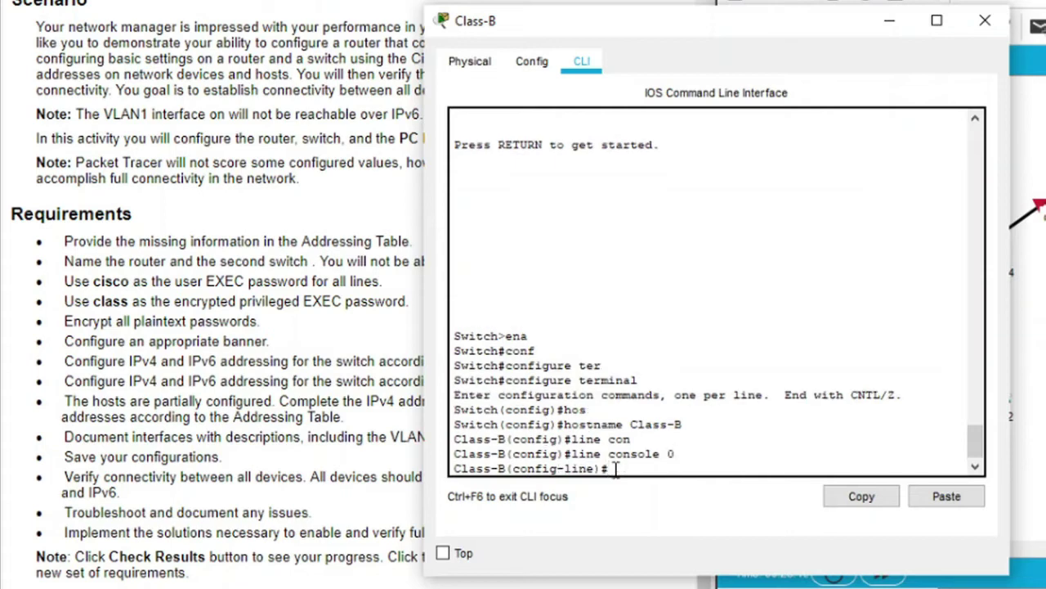
{"action": "type", "text": "pass"}
{"action": "key", "text": "Tab"}
{"action": "type", "text": "cisc"}
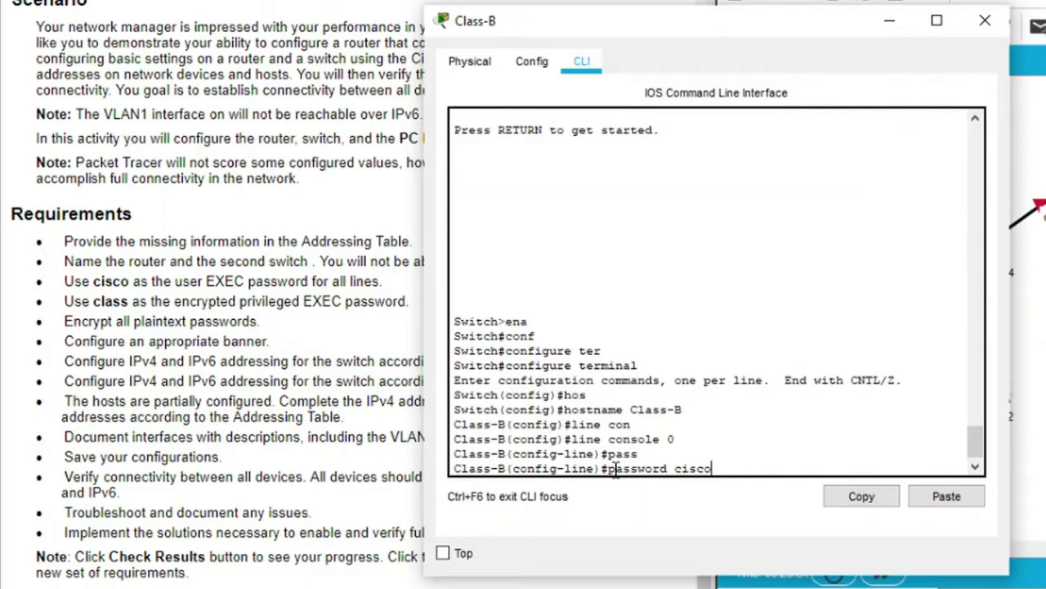
{"action": "type", "text": "o"}
{"action": "key", "text": "Return"}
{"action": "type", "text": "login"}
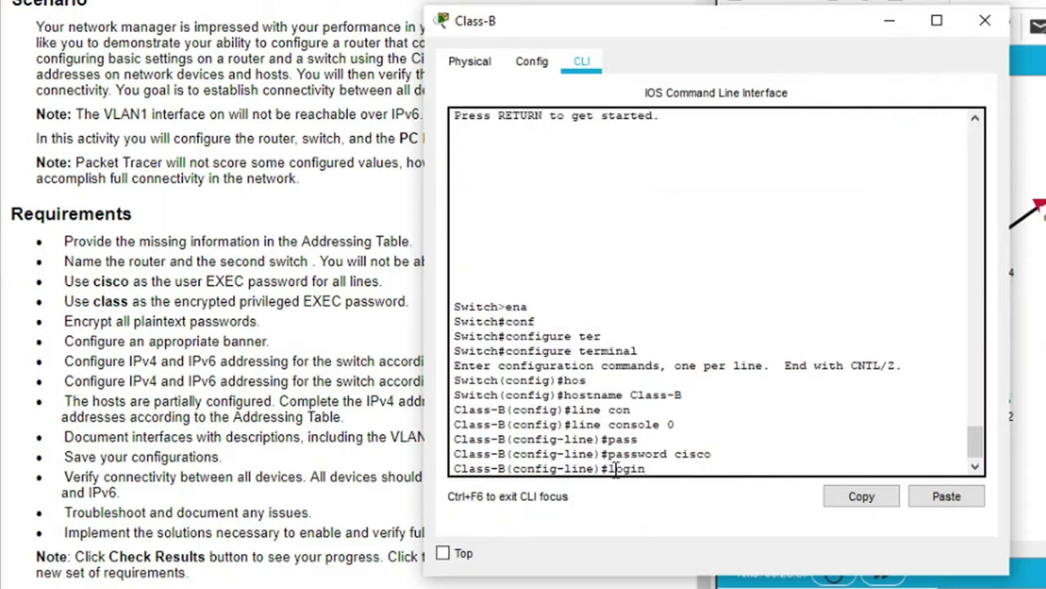
{"action": "key", "text": "Return"}
{"action": "type", "text": "ex"}
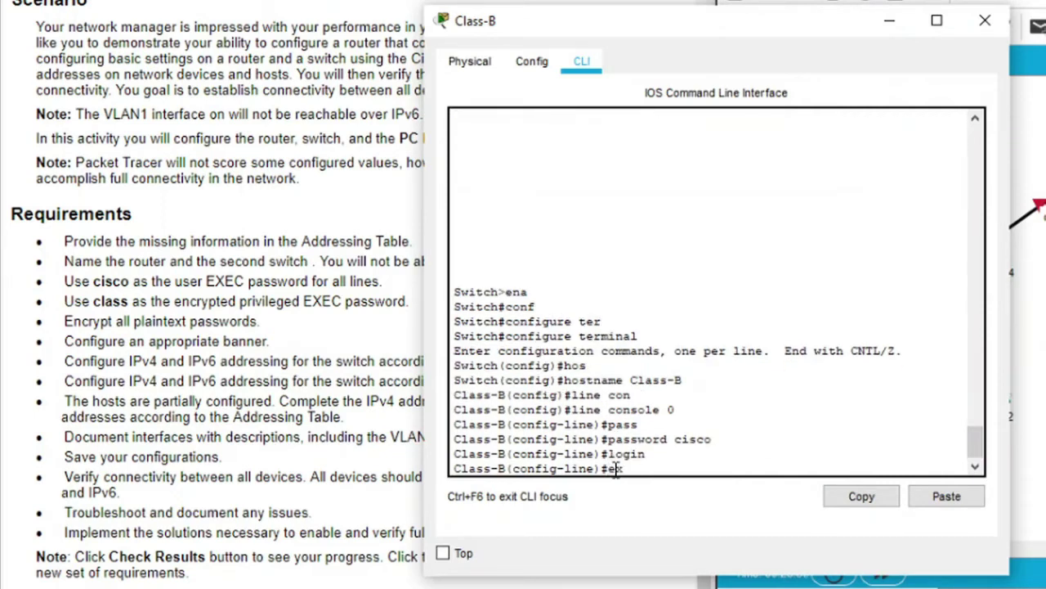
{"action": "type", "text": "it"}
{"action": "key", "text": "Return"}
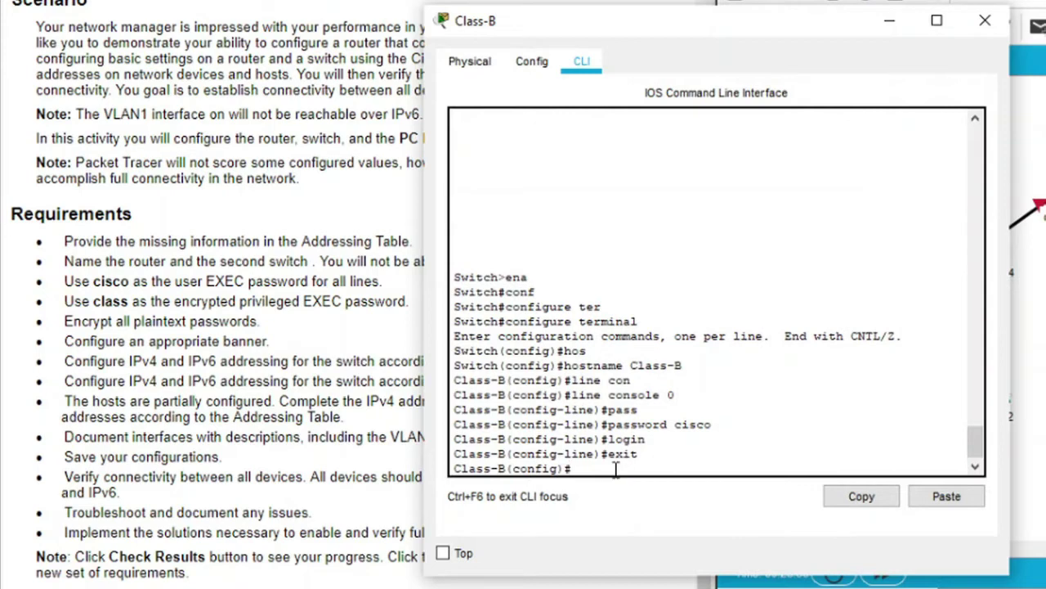
{"action": "type", "text": "line vty"}
{"action": "key", "text": "Tab"}
{"action": "type", "text": "0"}
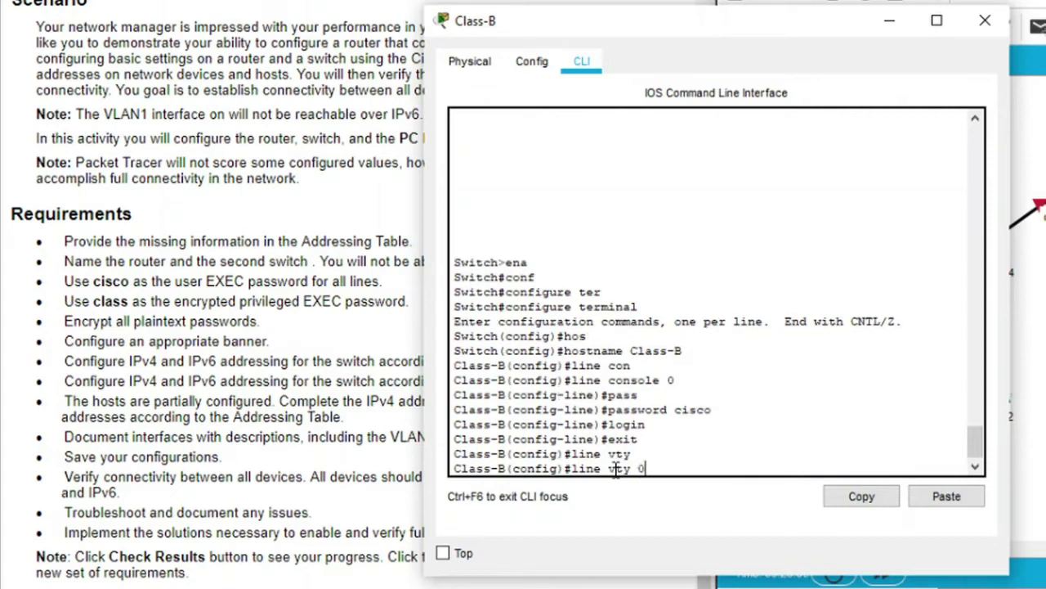
{"action": "key", "text": "Tab"}
{"action": "type", "text": "4"}
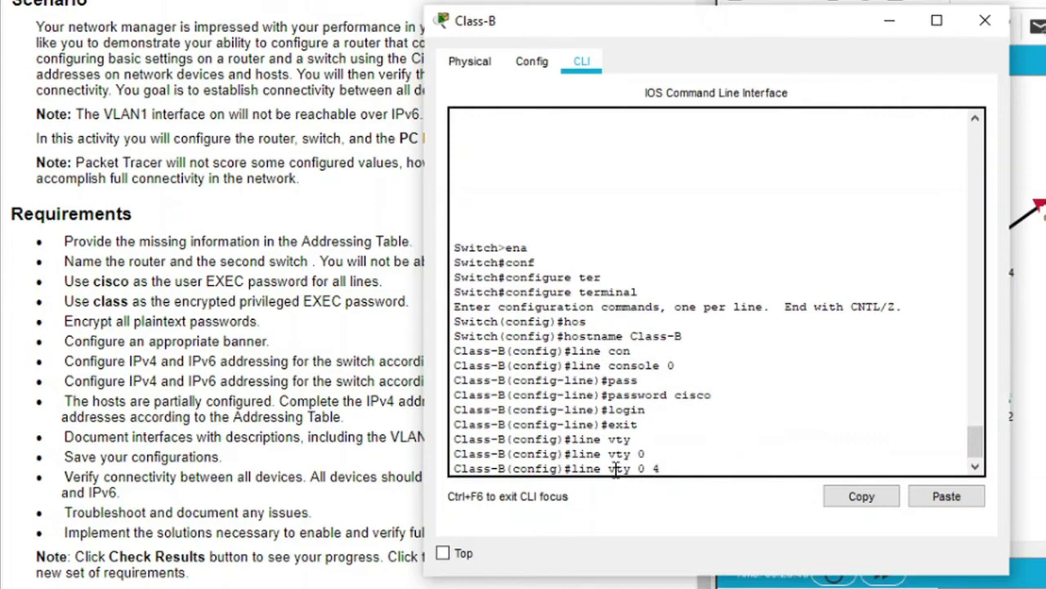
{"action": "key", "text": "Return"}
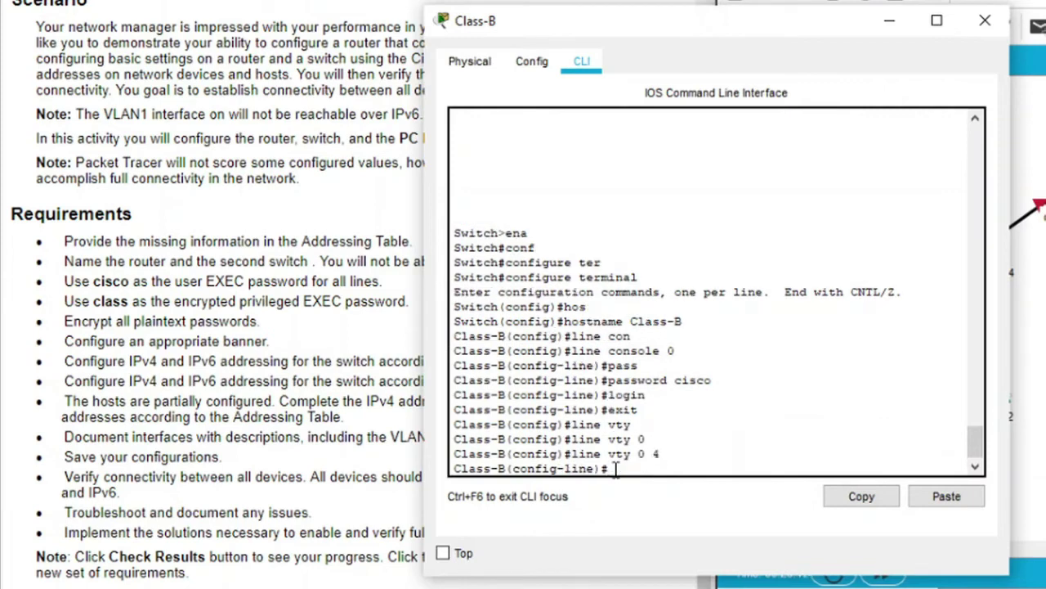
{"action": "type", "text": "pass"}
{"action": "key", "text": "Tab"}
{"action": "type", "text": "cisco"}
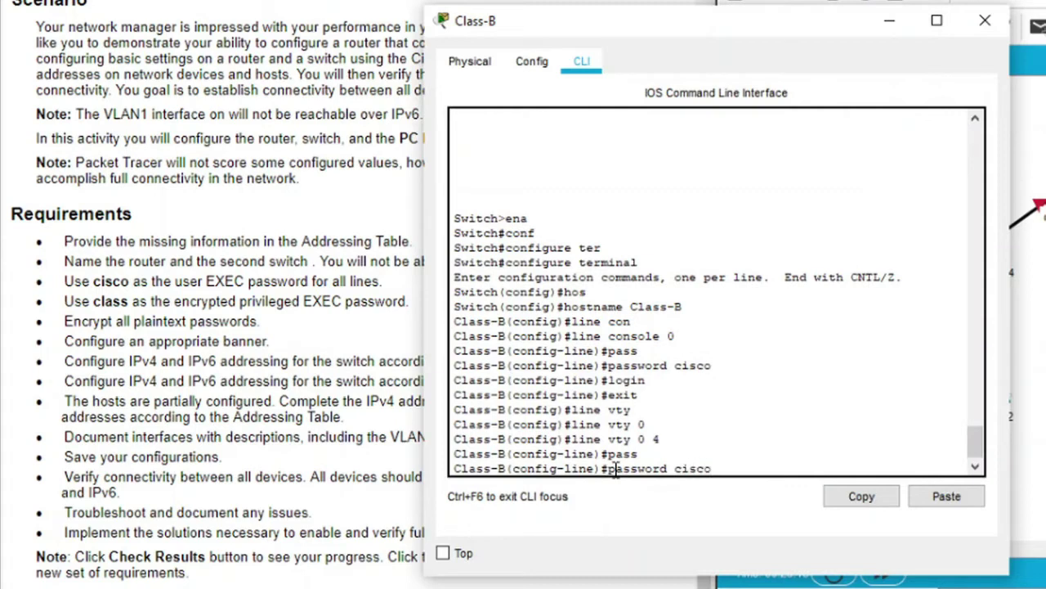
{"action": "key", "text": "Return"}
{"action": "type", "text": "e"}
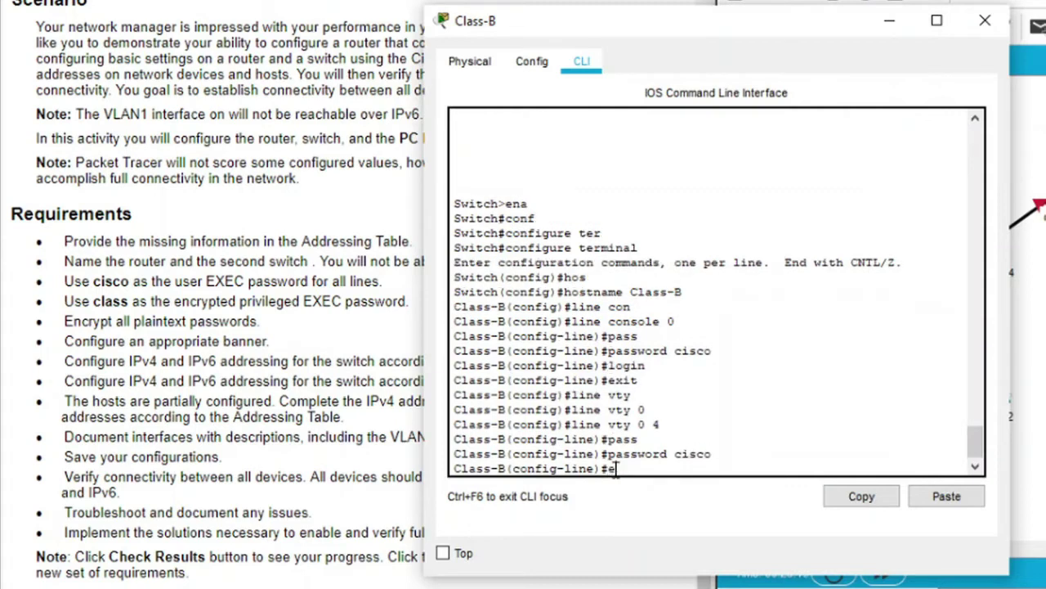
{"action": "type", "text": "xit"}
{"action": "key", "text": "Return"}
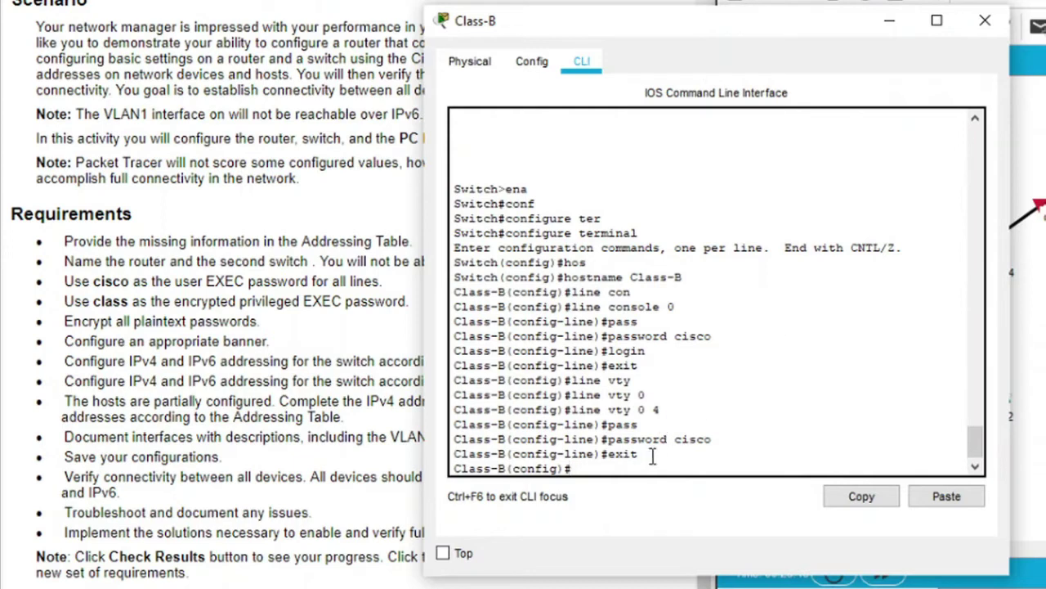
{"action": "type", "text": "enab"}
{"action": "key", "text": "Tab"}
{"action": "type", "text": "se"}
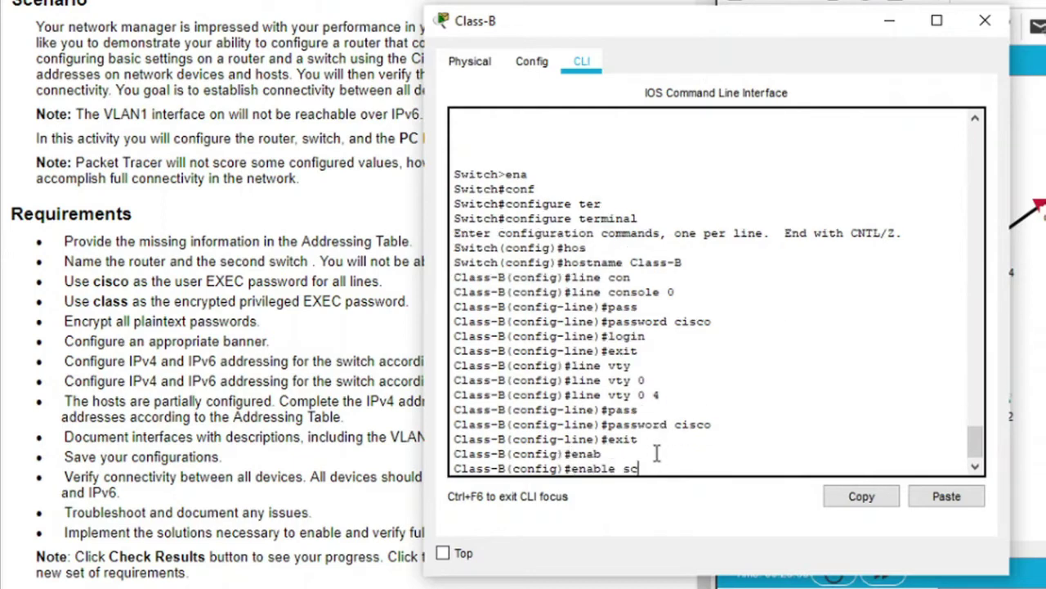
{"action": "key", "text": "Tab"}
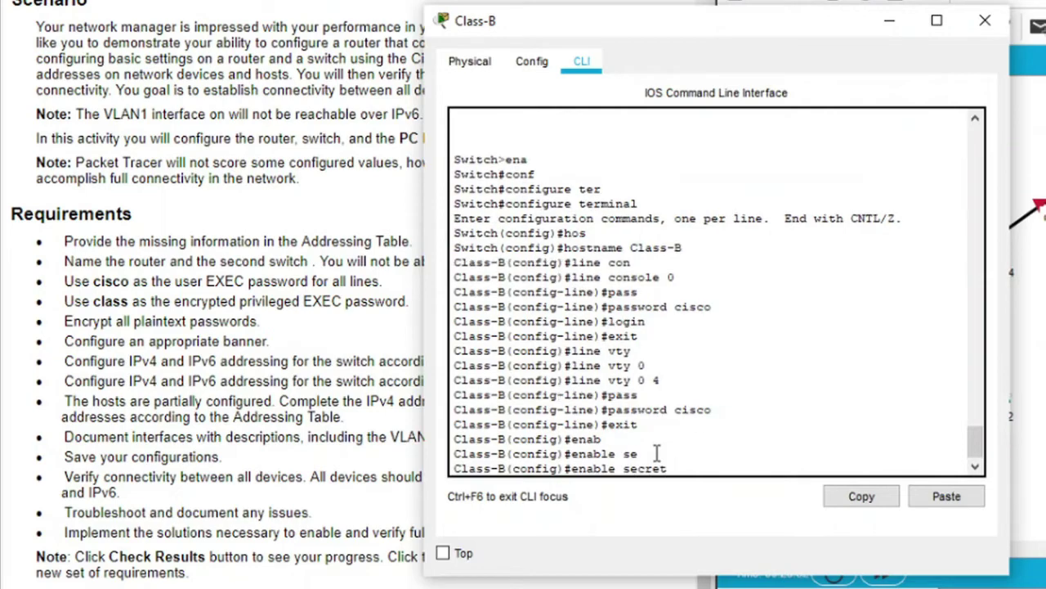
{"action": "type", "text": "class"}
{"action": "key", "text": "Return"}
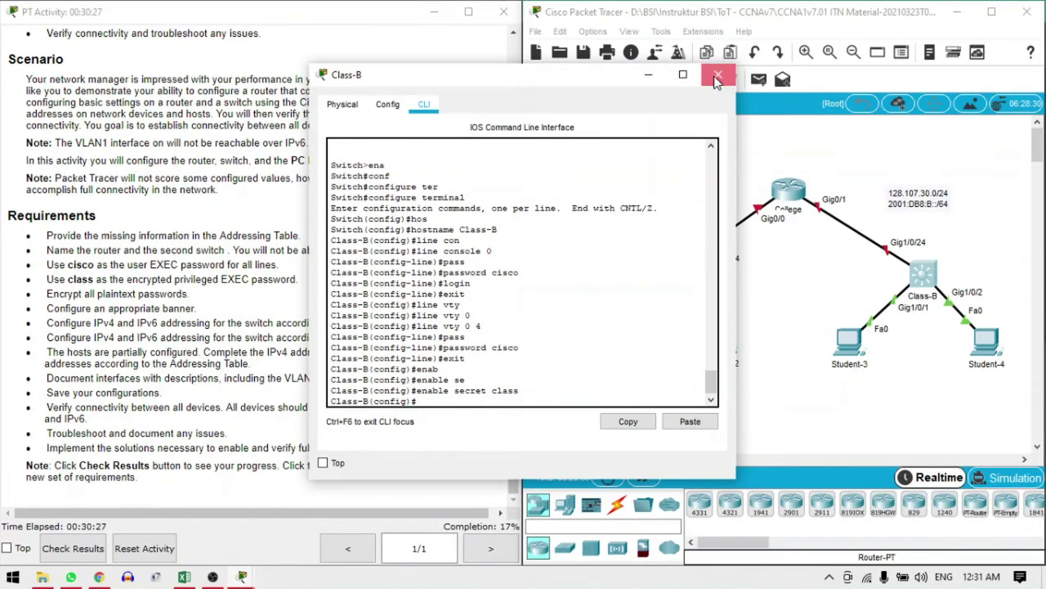
Close the Class-B window and enter global configuration mode on the College router
{"action": "left_click", "coordinate": [716, 79]}
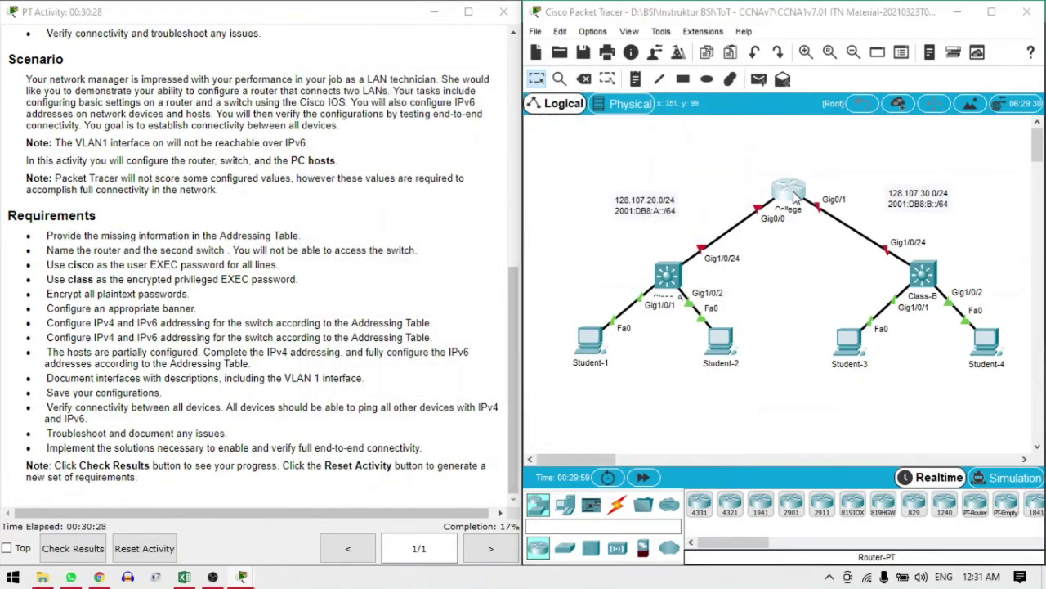
{"action": "left_click", "coordinate": [788, 190]}
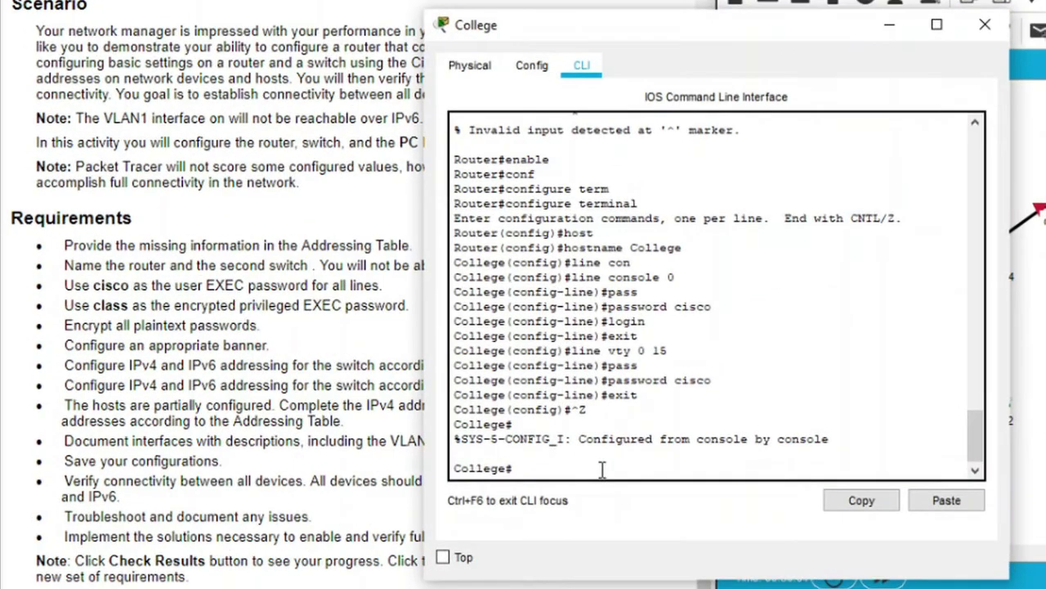
{"action": "type", "text": "conf"}
{"action": "key", "text": "Tab"}
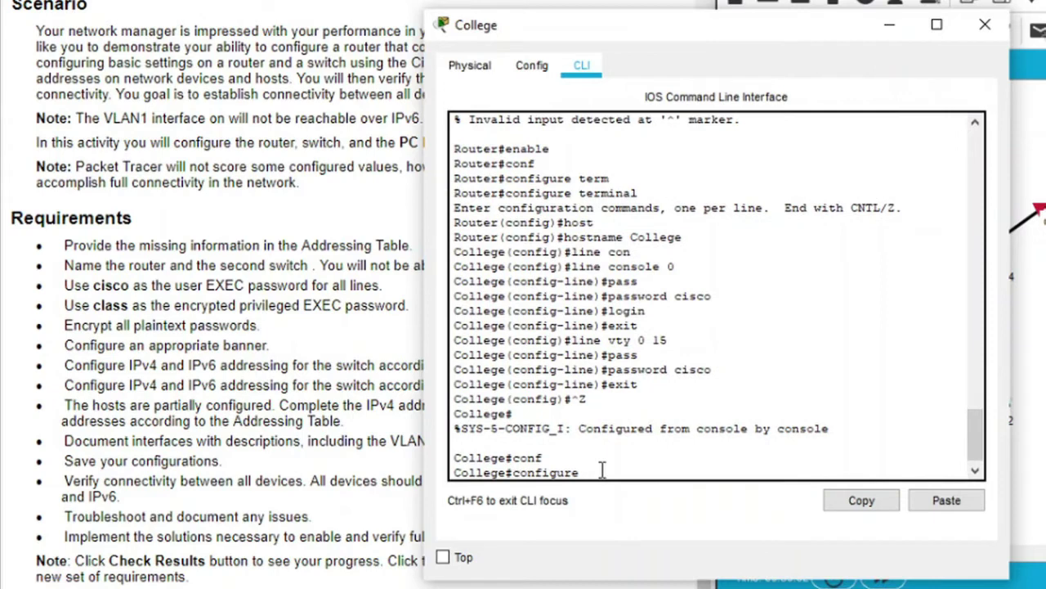
{"action": "type", "text": "t"}
{"action": "key", "text": "Tab"}
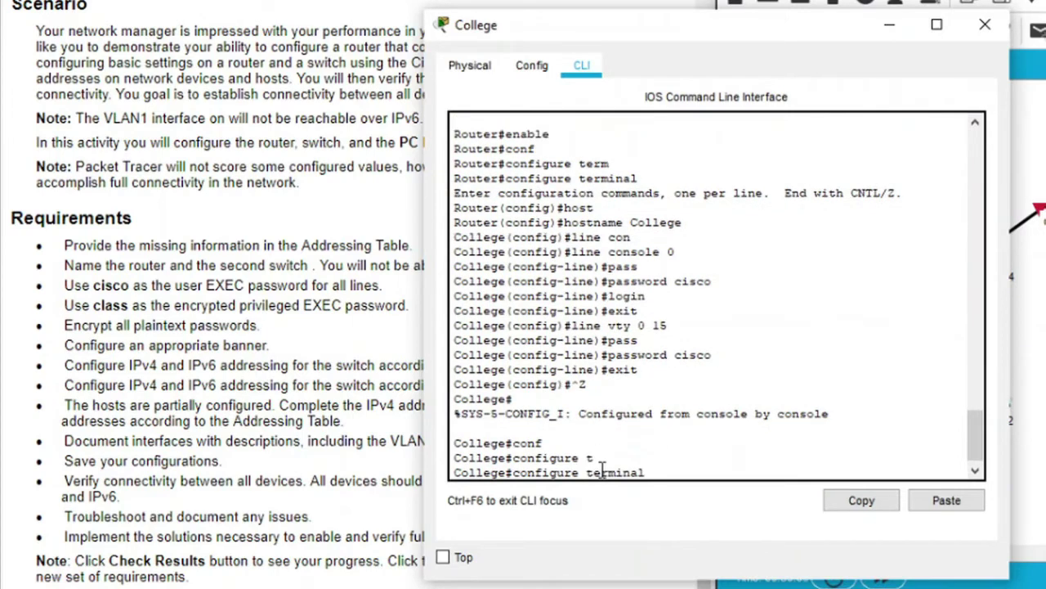
{"action": "key", "text": "Return"}
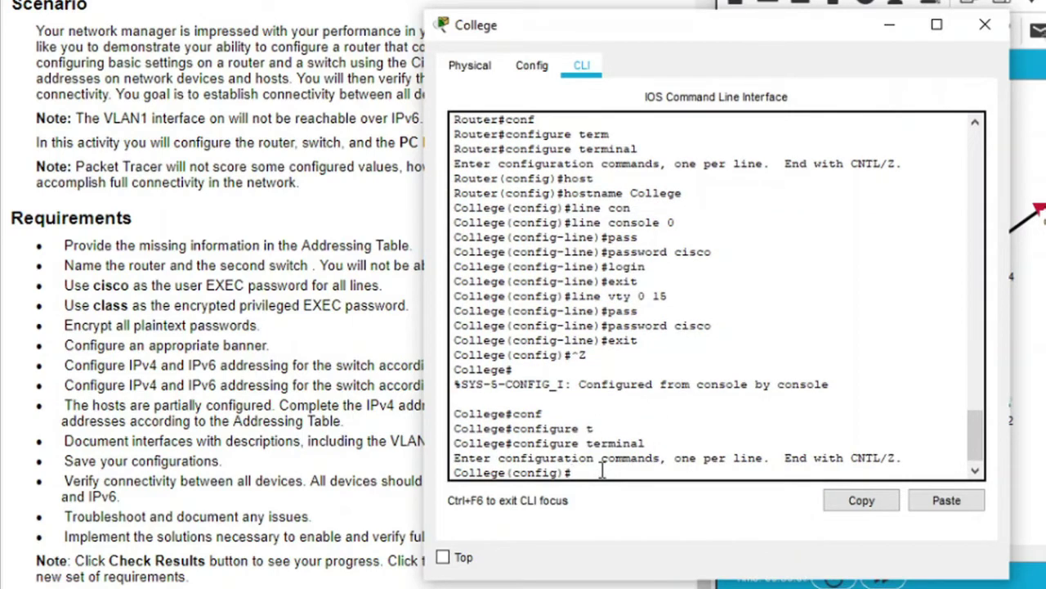
{"action": "type", "text": "en"}
{"action": "key", "text": "Tab"}
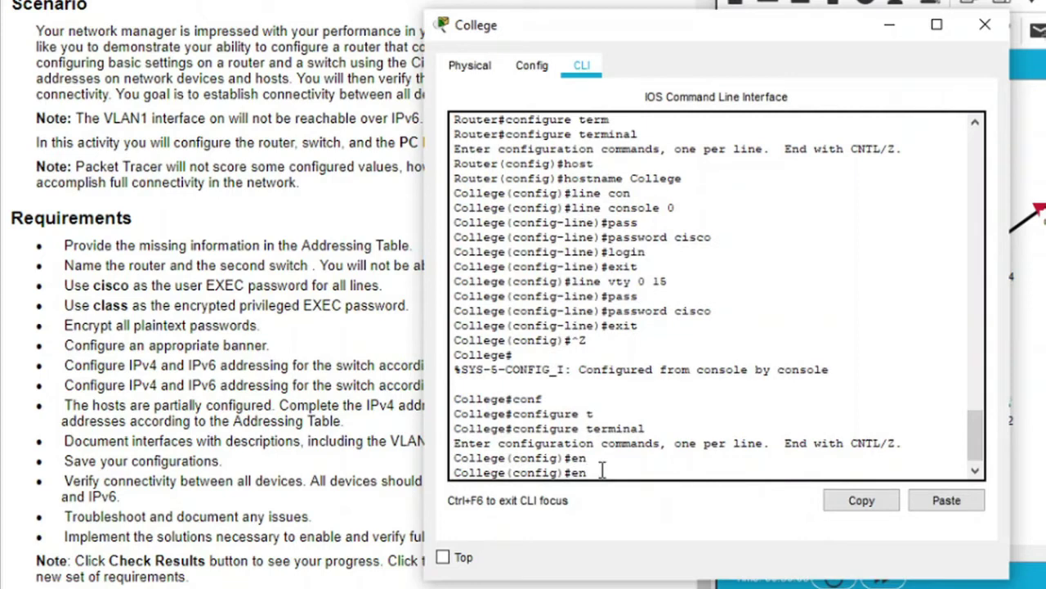
{"action": "type", "text": "a"}
{"action": "key", "text": "Tab"}
{"action": "type", "text": "s"}
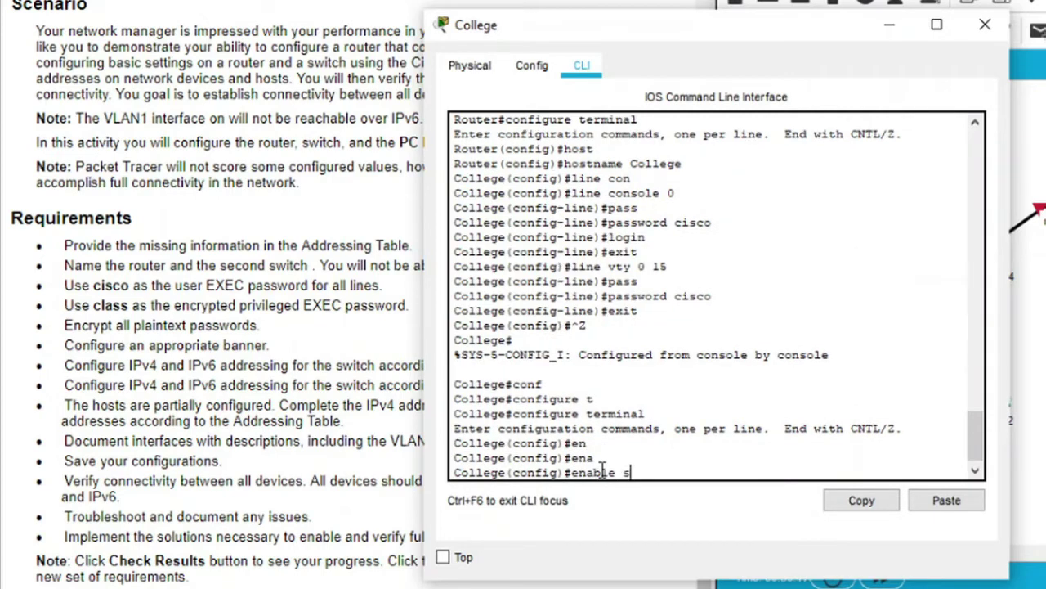
{"action": "type", "text": "ecre"}
{"action": "key", "text": "Tab"}
{"action": "type", "text": "c"}
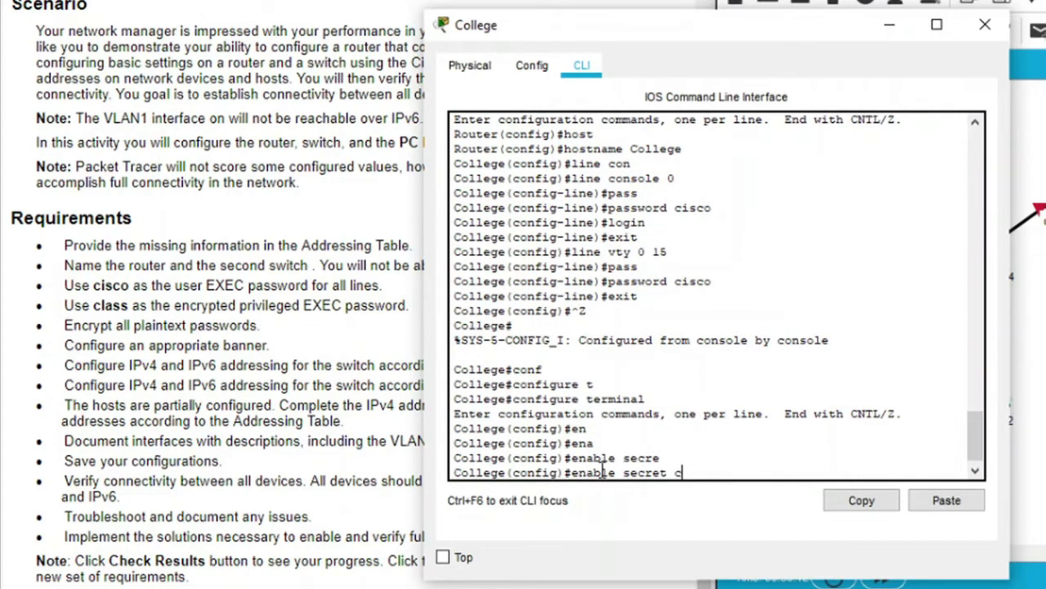
{"action": "type", "text": "lass"}
{"action": "key", "text": "Return"}
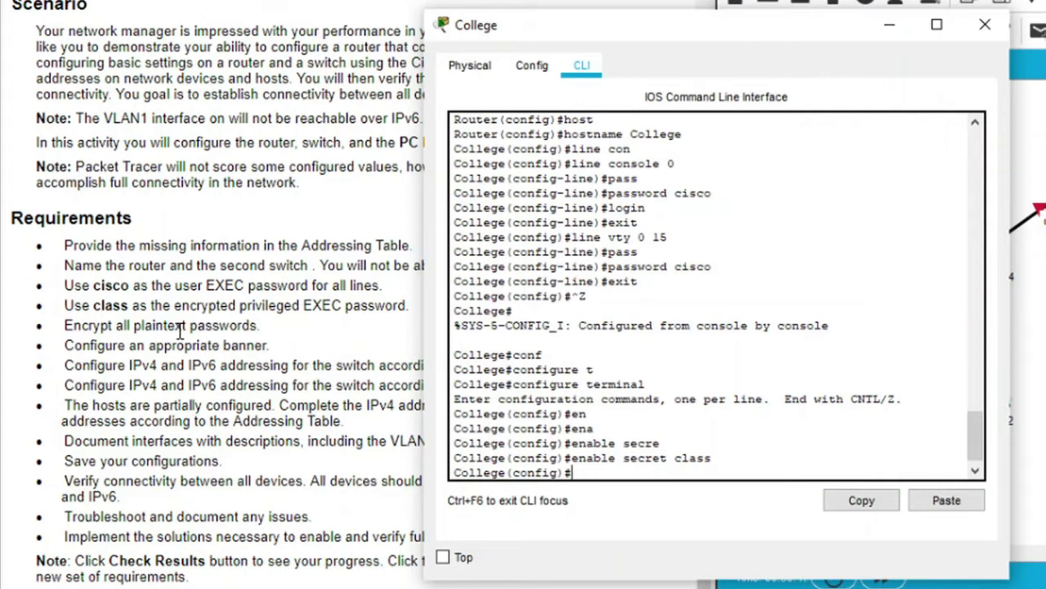
Encrypt all plaintext passwords on the College router with service password-encryption, then close its console
{"action": "type", "text": "ser"}
{"action": "key", "text": "Tab"}
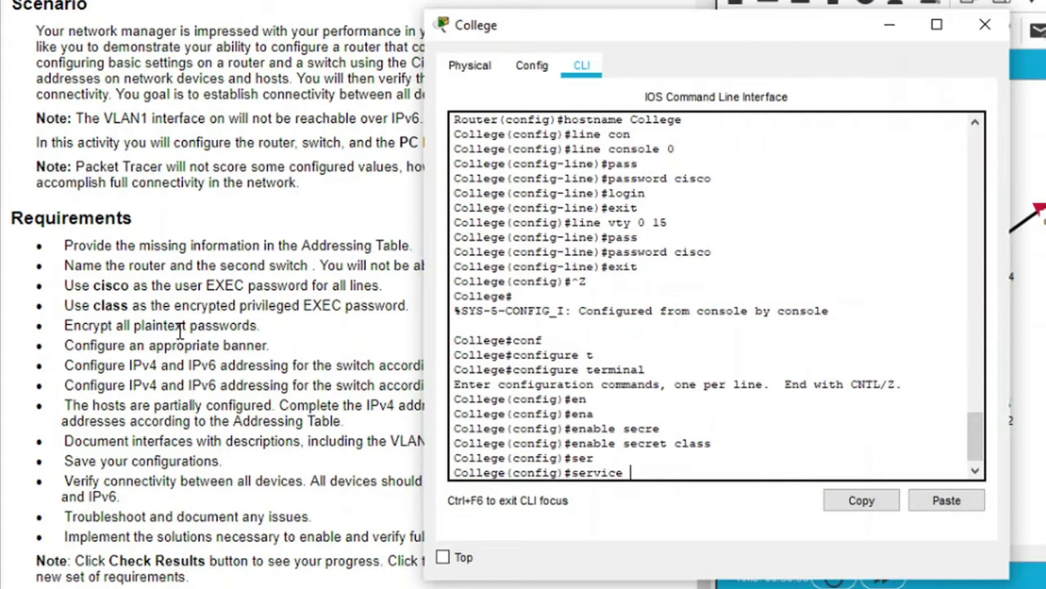
{"action": "type", "text": "pass"}
{"action": "key", "text": "Tab"}
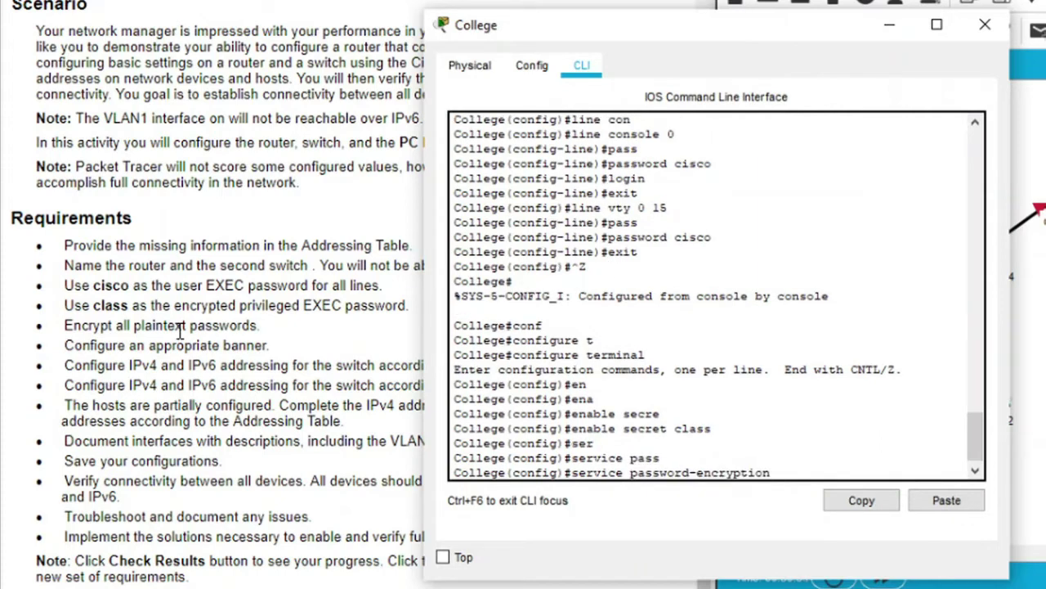
{"action": "key", "text": "Return"}
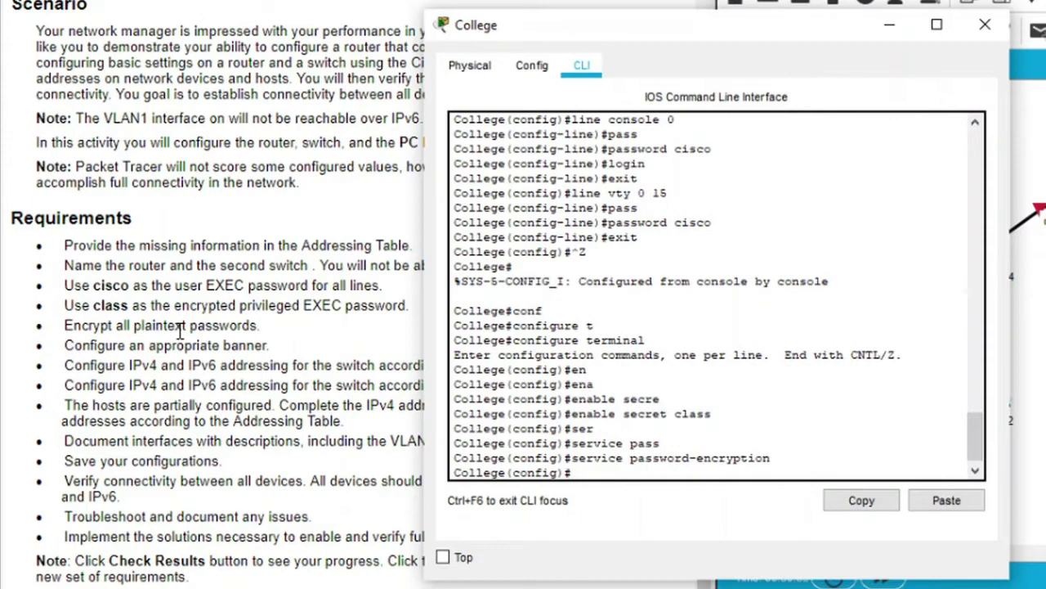
{"action": "left_click", "coordinate": [985, 25]}
Run service password-encryption on the Class-B switch and move its console window to the right
{"action": "left_click", "coordinate": [829, 323]}
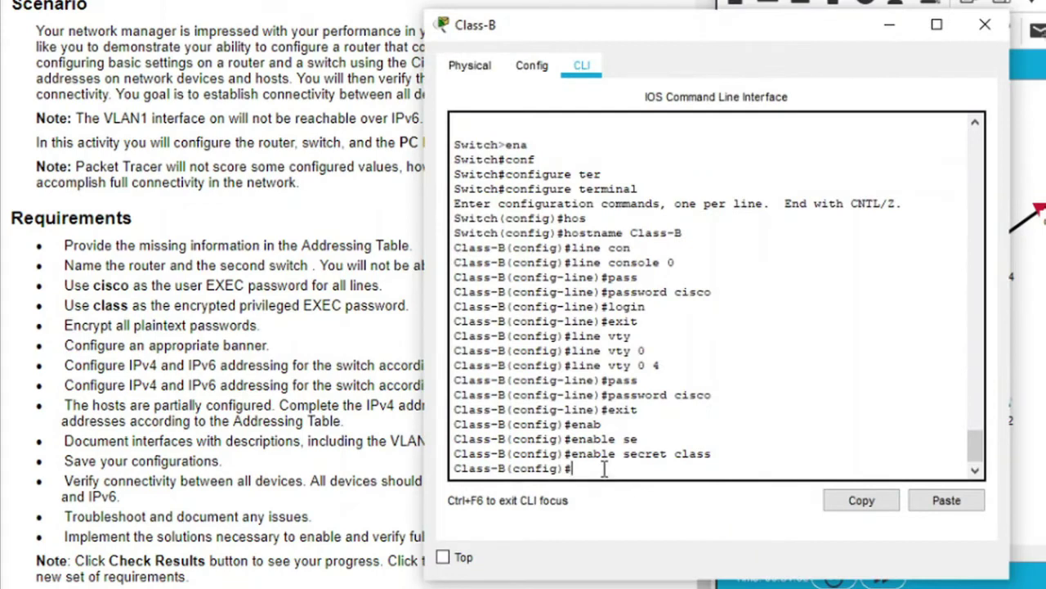
{"action": "type", "text": "ser"}
{"action": "key", "text": "Tab"}
{"action": "type", "text": "pas"}
{"action": "key", "text": "Tab"}
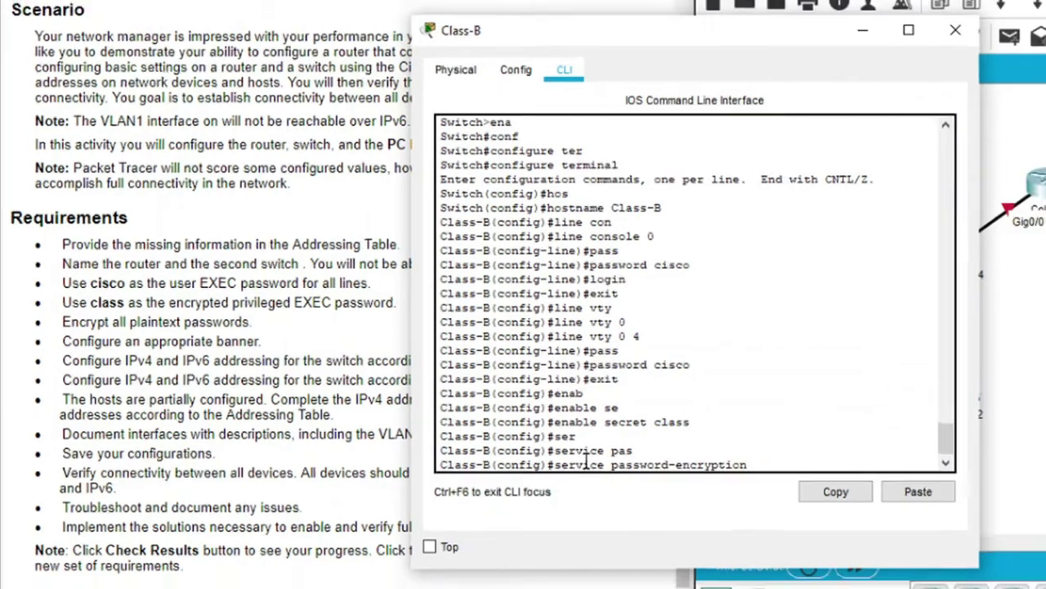
{"action": "key", "text": "Return"}
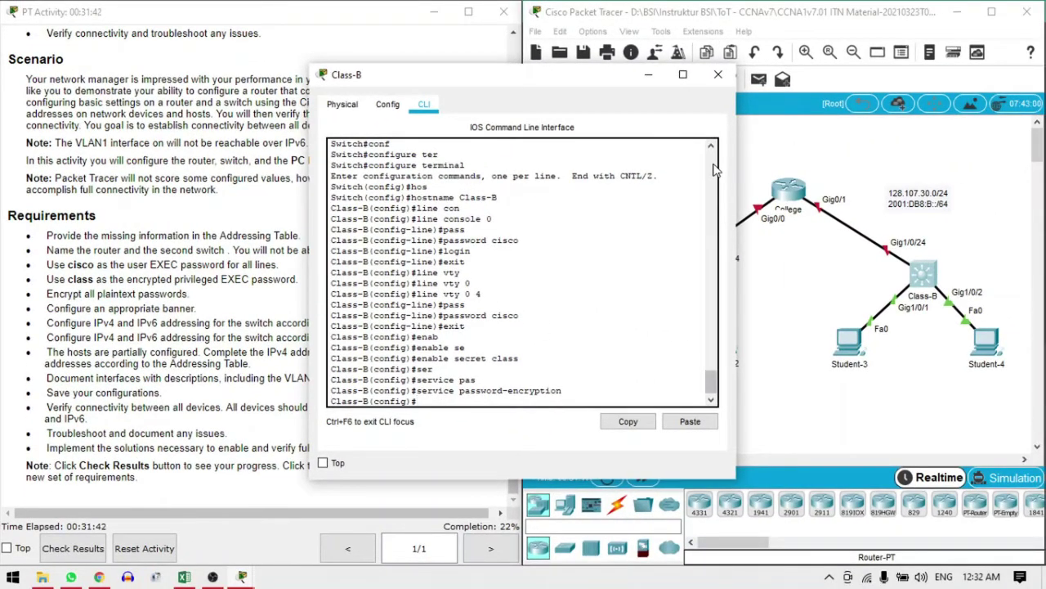
{"action": "left_click_drag", "start_coordinate": [383, 87], "coordinate": [704, 84]}
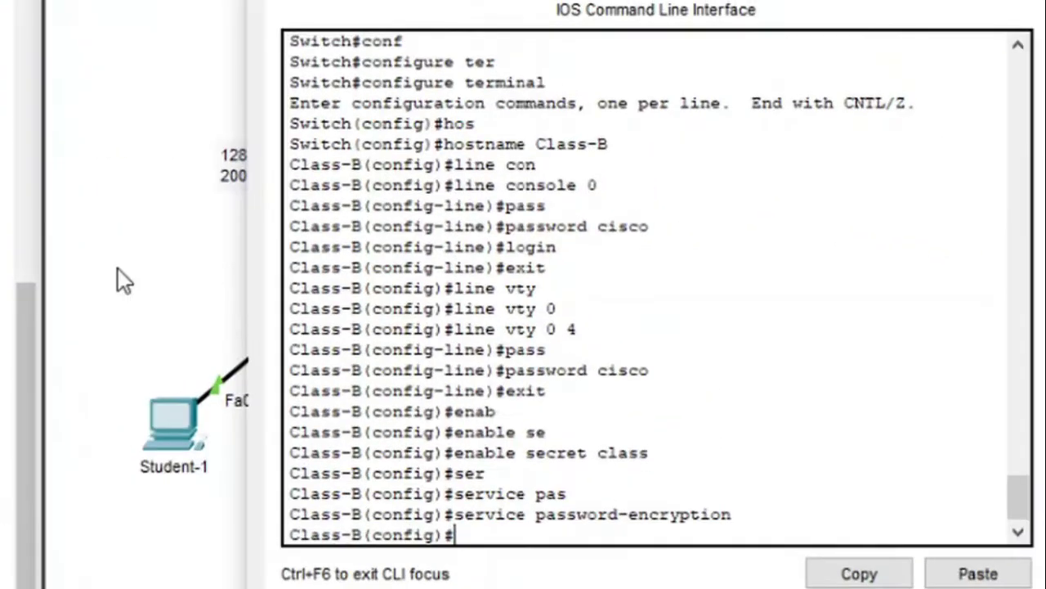
Type banner motd "Unauthorized access to this device is prohibited" in the Class-B CLI
{"action": "type", "text": "ban"}
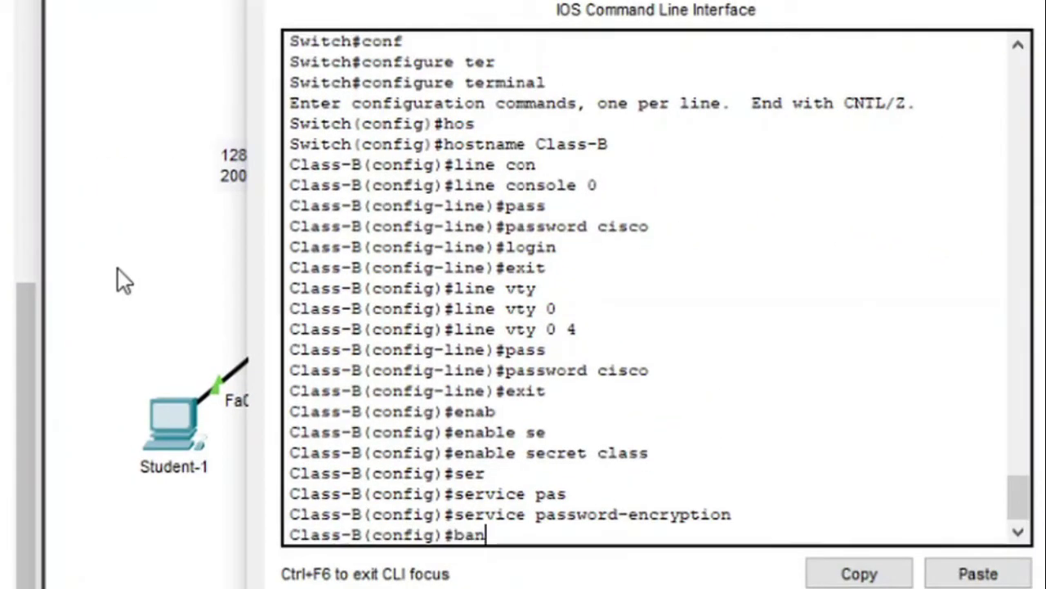
{"action": "key", "text": "Tab"}
{"action": "type", "text": "m"}
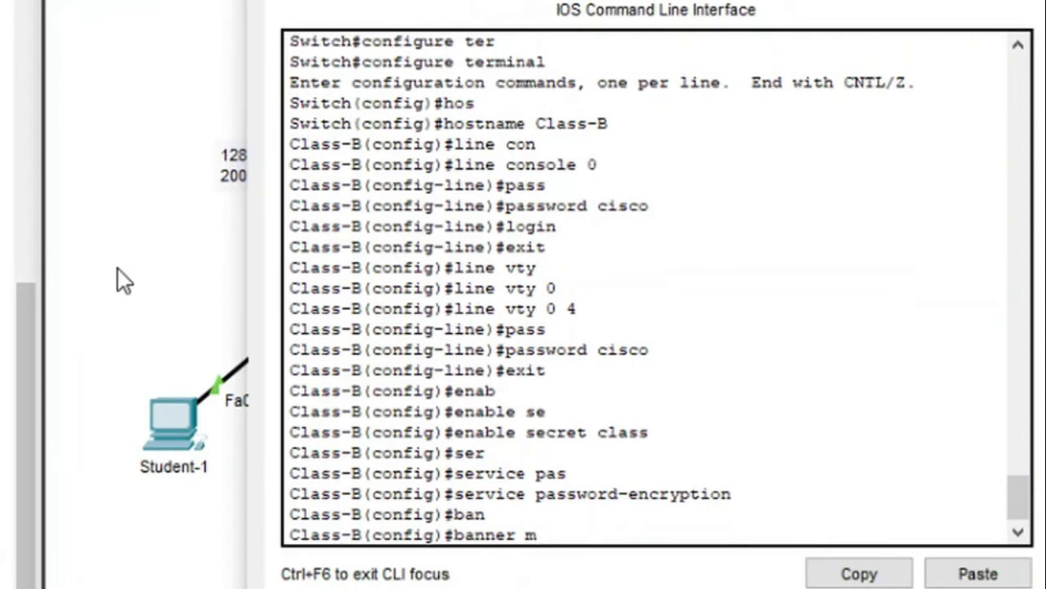
{"action": "type", "text": "otd \"\""}
{"action": "key", "text": "Left"}
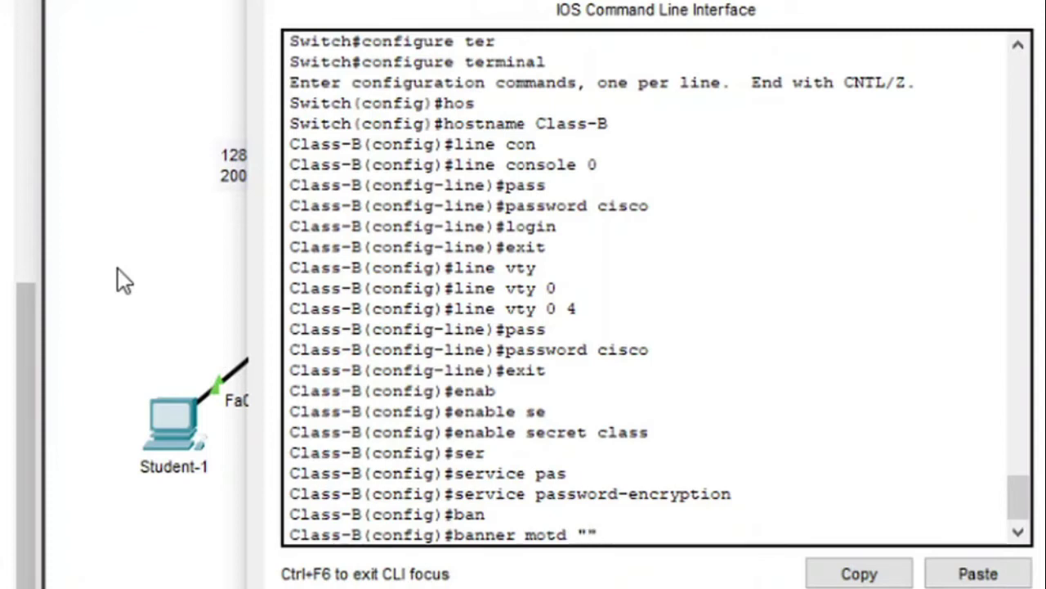
{"action": "type", "text": "Una"}
{"action": "type", "text": "uthoriz"}
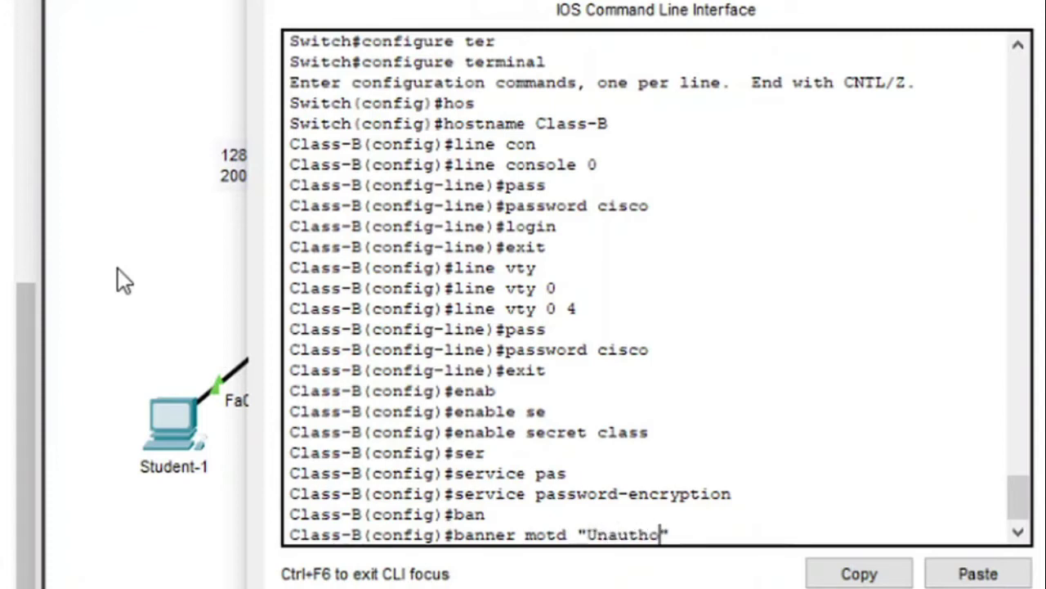
{"action": "type", "text": "ed "}
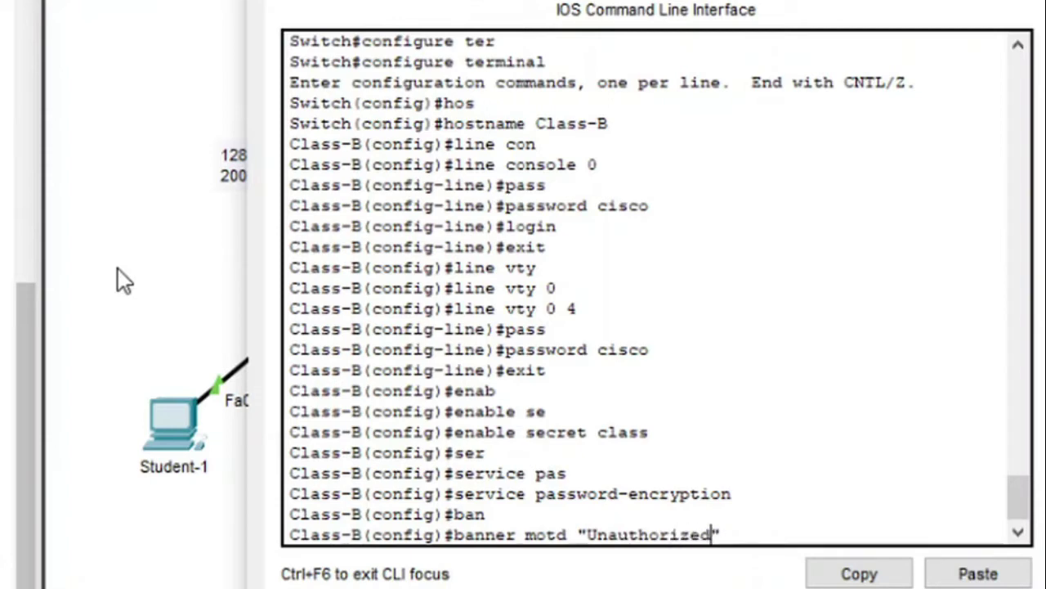
{"action": "type", "text": "access"}
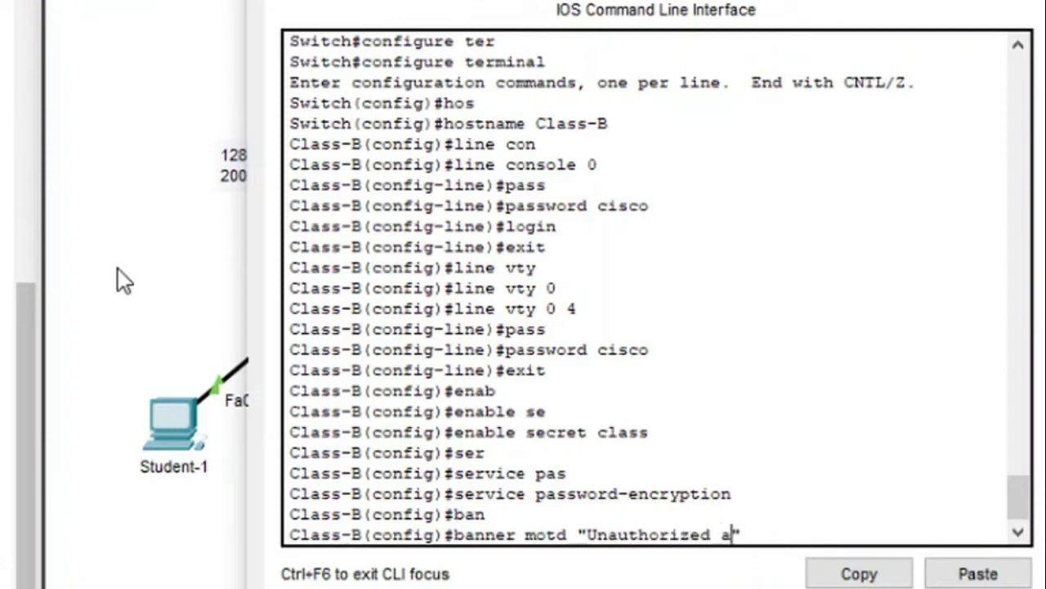
{"action": "type", "text": " to th"}
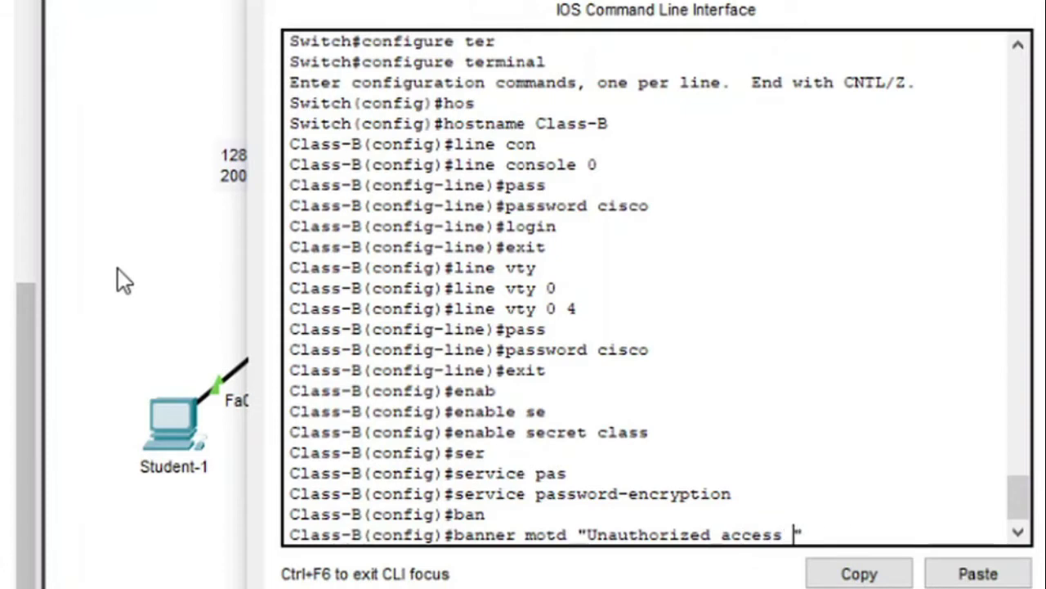
{"action": "type", "text": "is "}
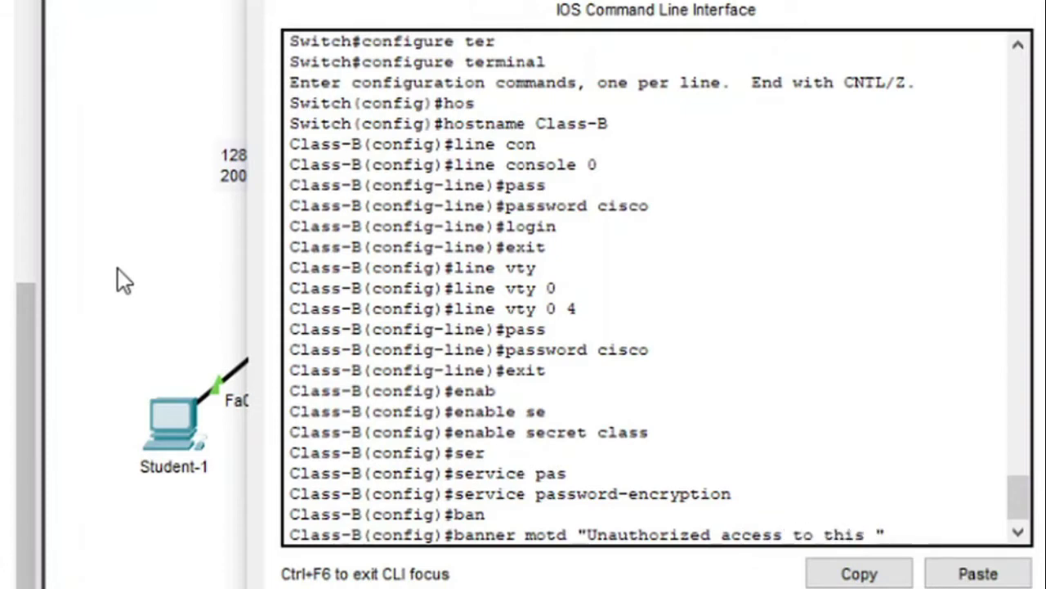
{"action": "type", "text": "device\""}
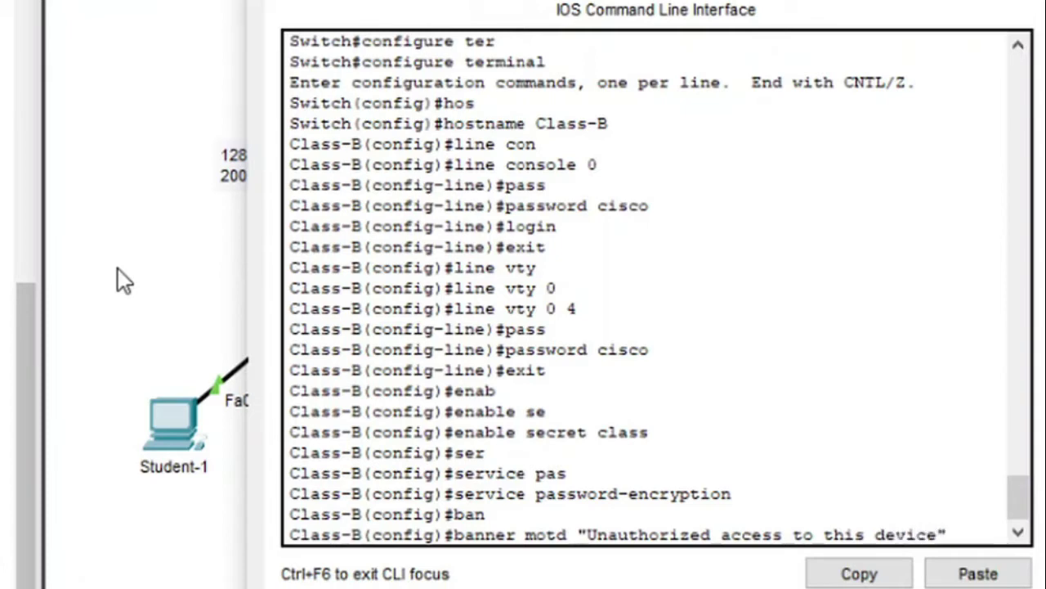
{"action": "key", "text": "Left"}
{"action": "type", "text": "is "}
{"action": "type", "text": "prohib"}
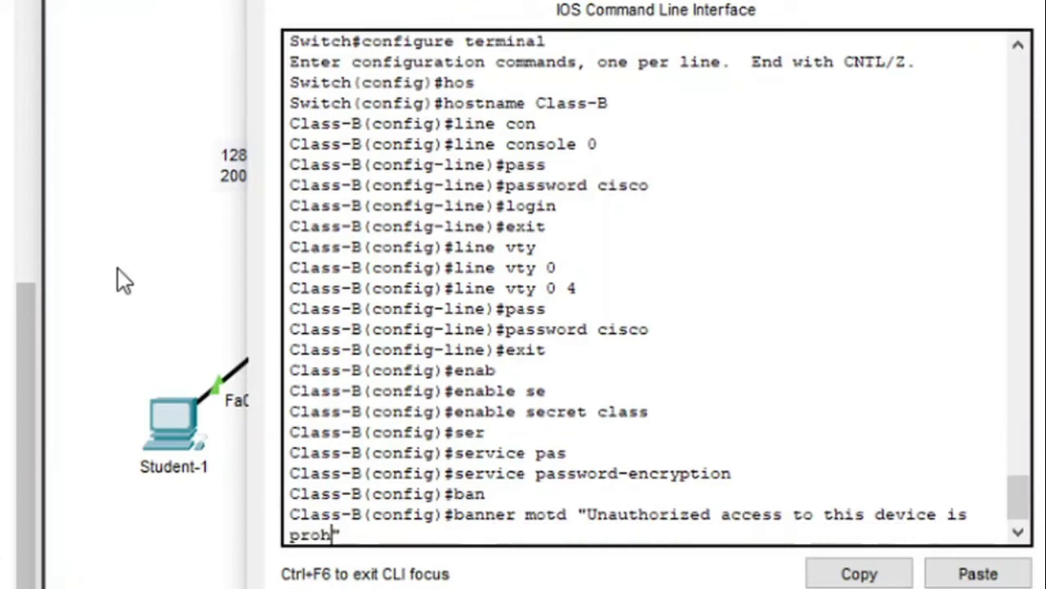
{"action": "type", "text": "ited"}
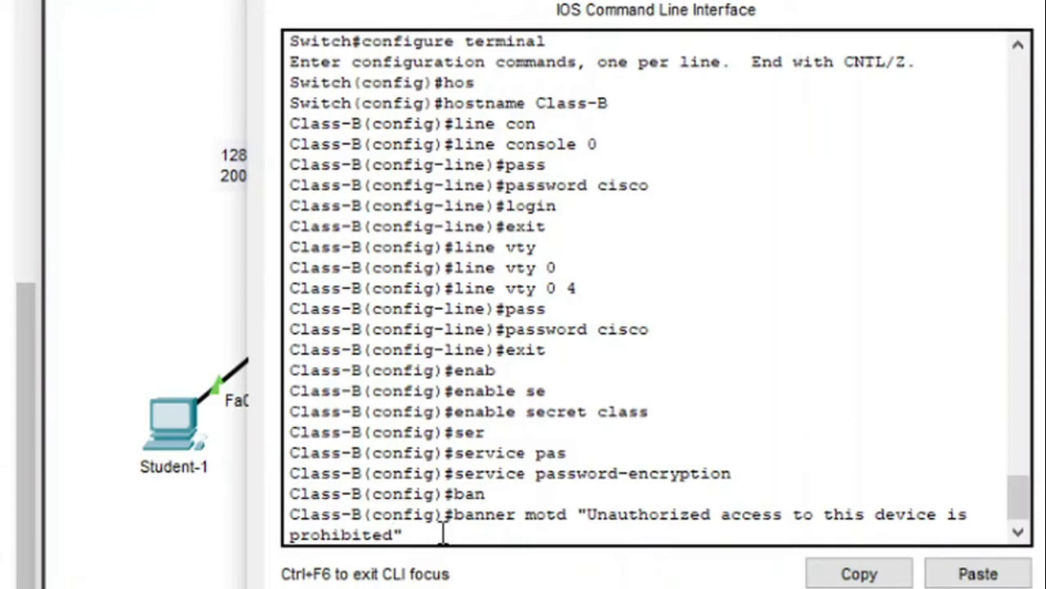
Copy the full banner motd command to the clipboard and apply it on Class-B
{"action": "left_click_drag", "start_coordinate": [613, 497], "coordinate": [578, 515]}
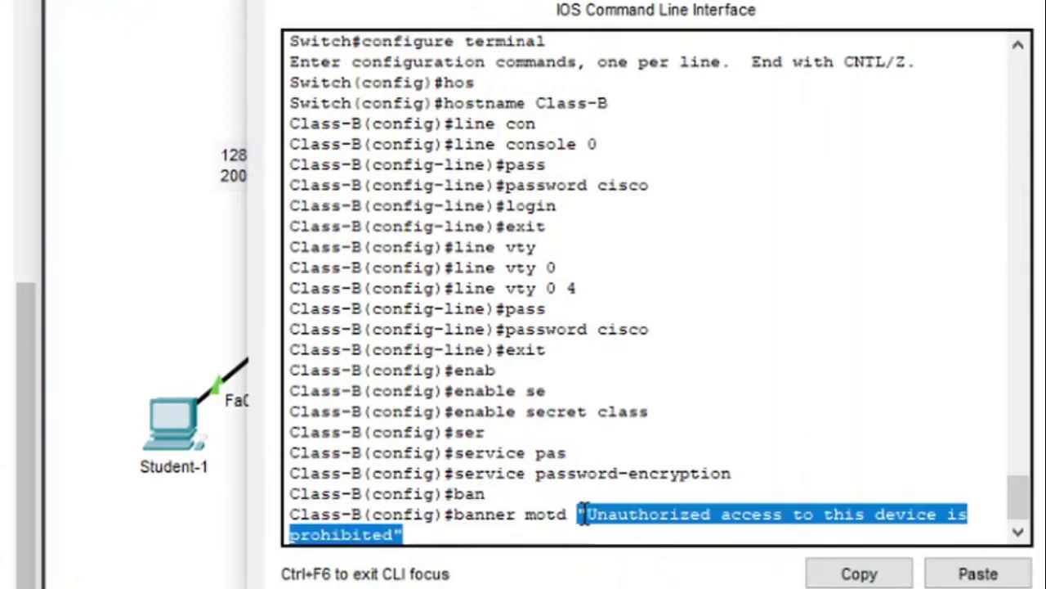
{"action": "right_click", "coordinate": [605, 519]}
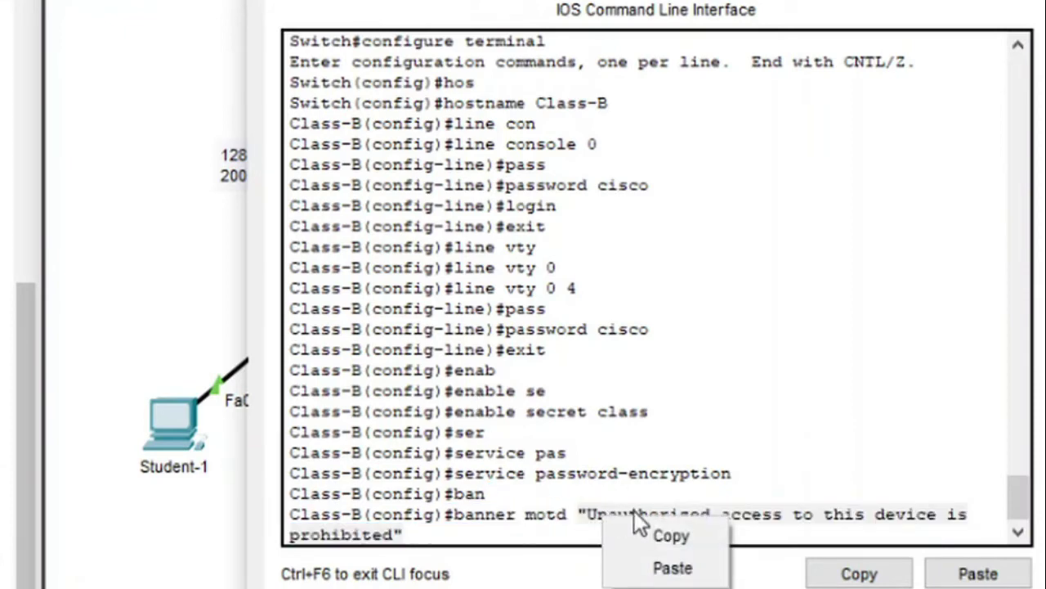
{"action": "left_click", "coordinate": [658, 530]}
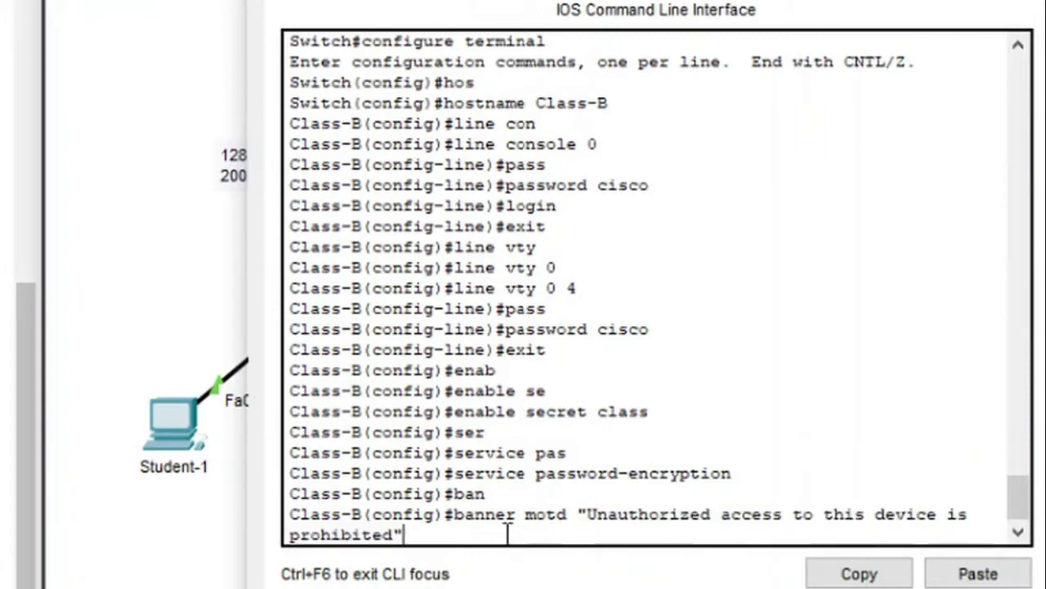
{"action": "left_click_drag", "start_coordinate": [505, 542], "coordinate": [451, 514]}
{"action": "right_click", "coordinate": [473, 506]}
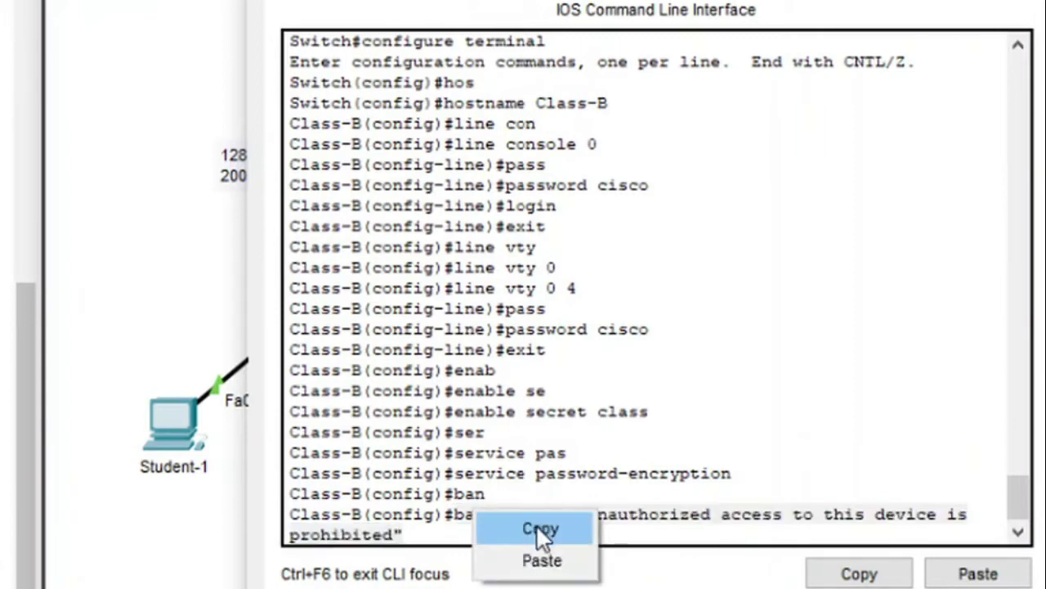
{"action": "left_click", "coordinate": [536, 524]}
{"action": "left_click", "coordinate": [446, 533]}
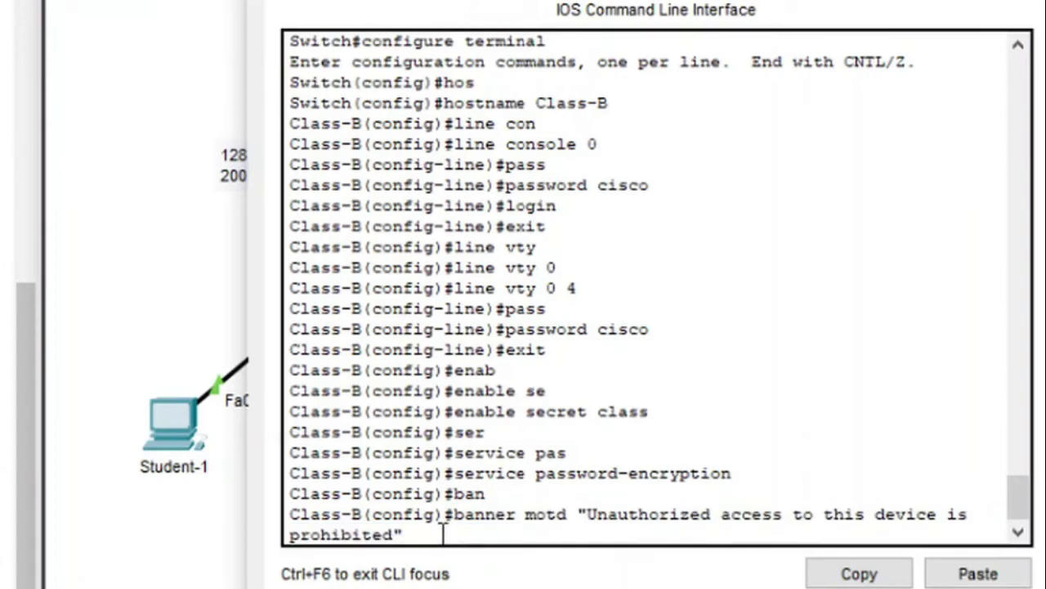
{"action": "key", "text": "Return"}
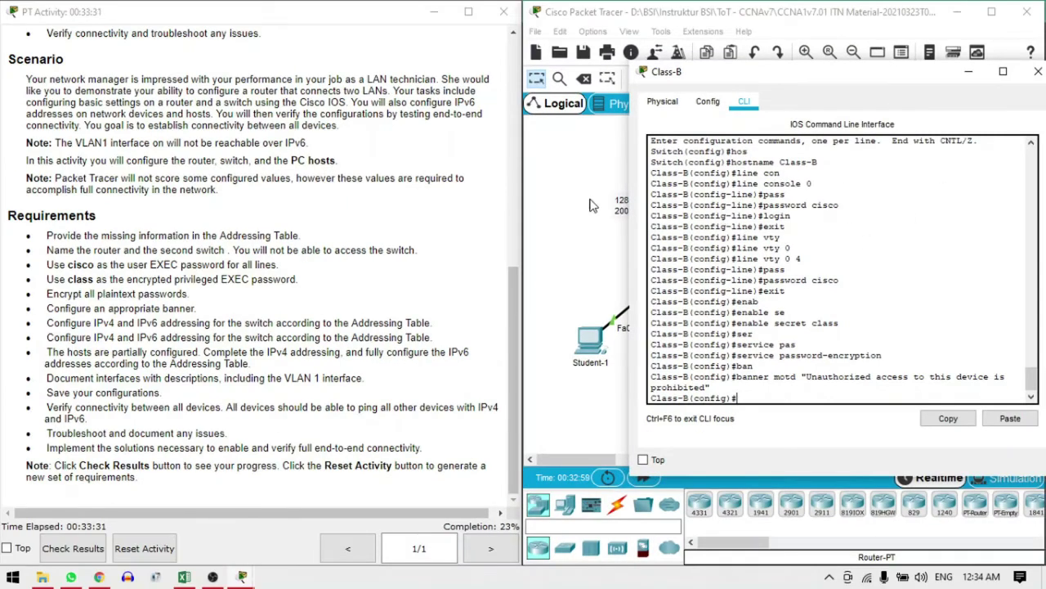
Paste the copied banner motd command into the College router's CLI and apply it
{"action": "left_click", "coordinate": [585, 206]}
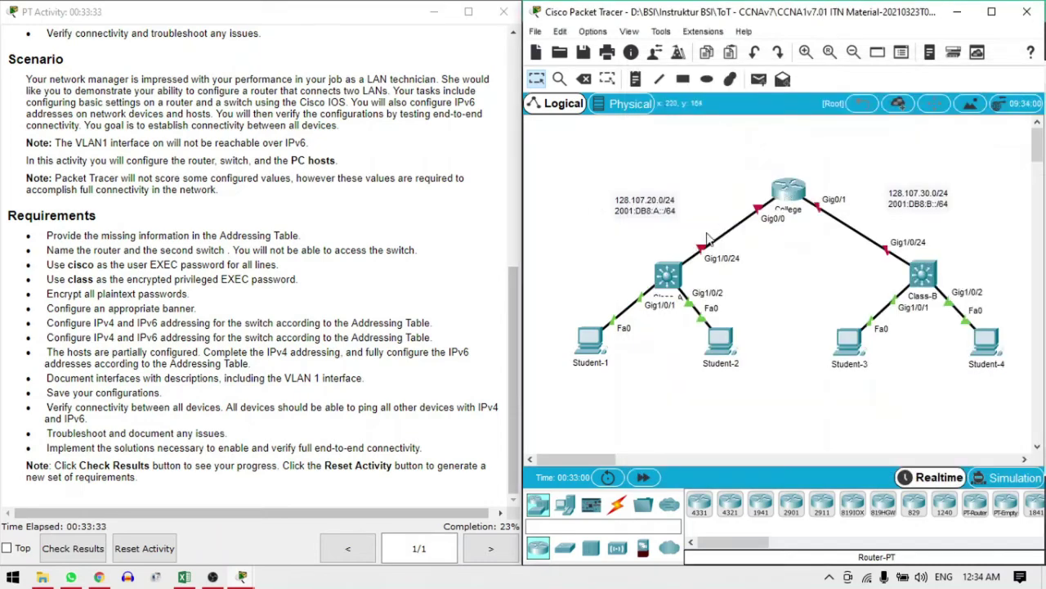
{"action": "left_click", "coordinate": [788, 192]}
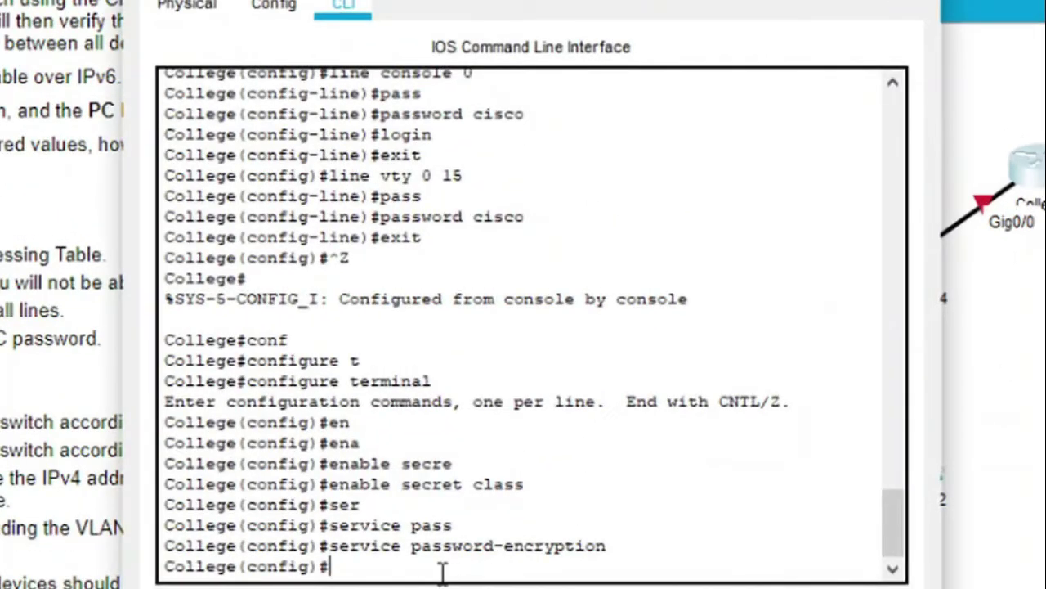
{"action": "key", "text": "Up"}
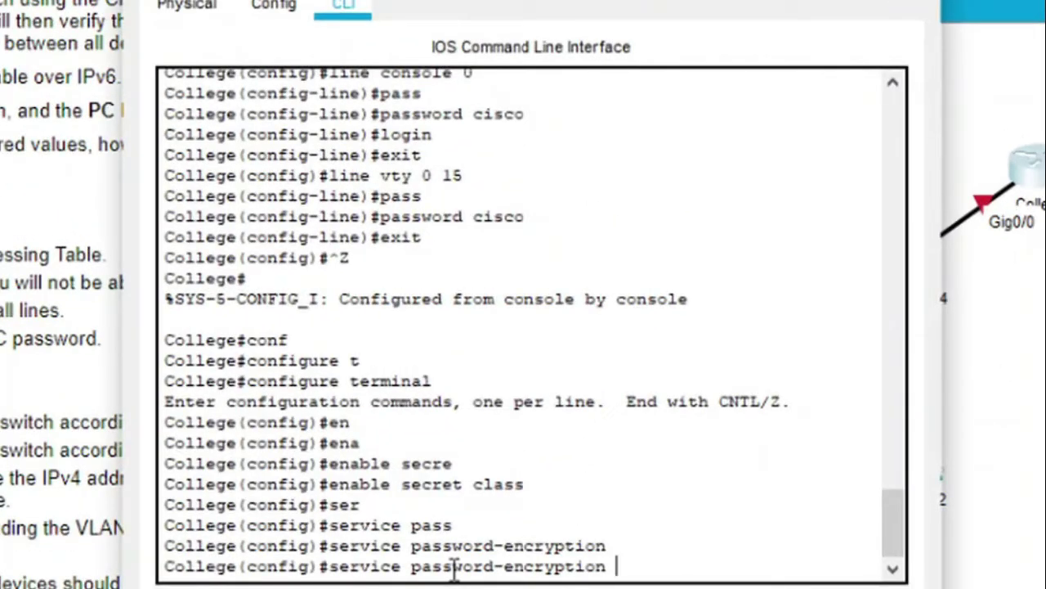
{"action": "key", "text": "Down"}
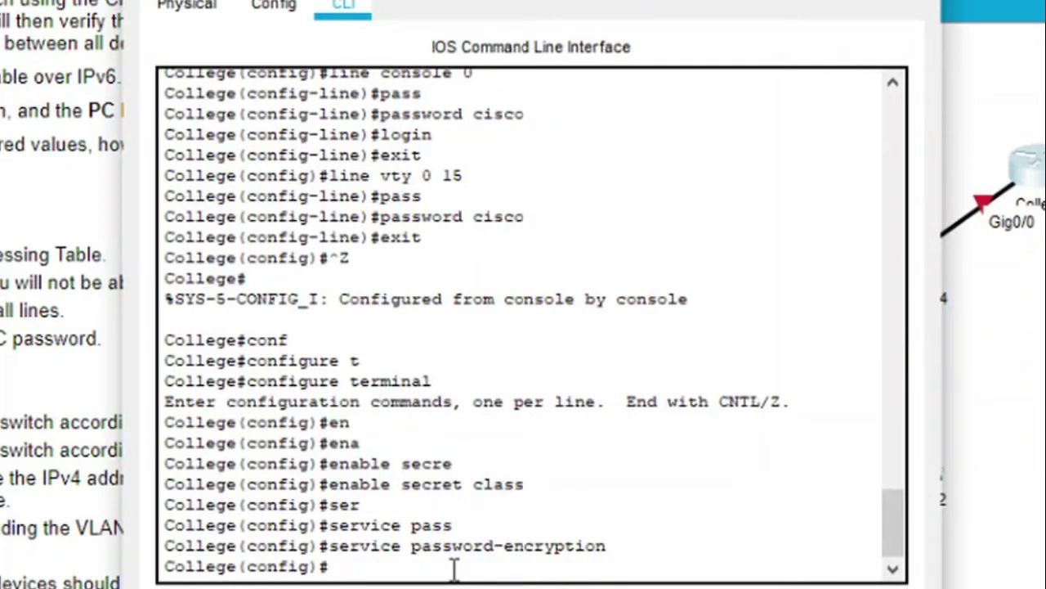
{"action": "right_click", "coordinate": [454, 569]}
{"action": "left_click", "coordinate": [482, 587]}
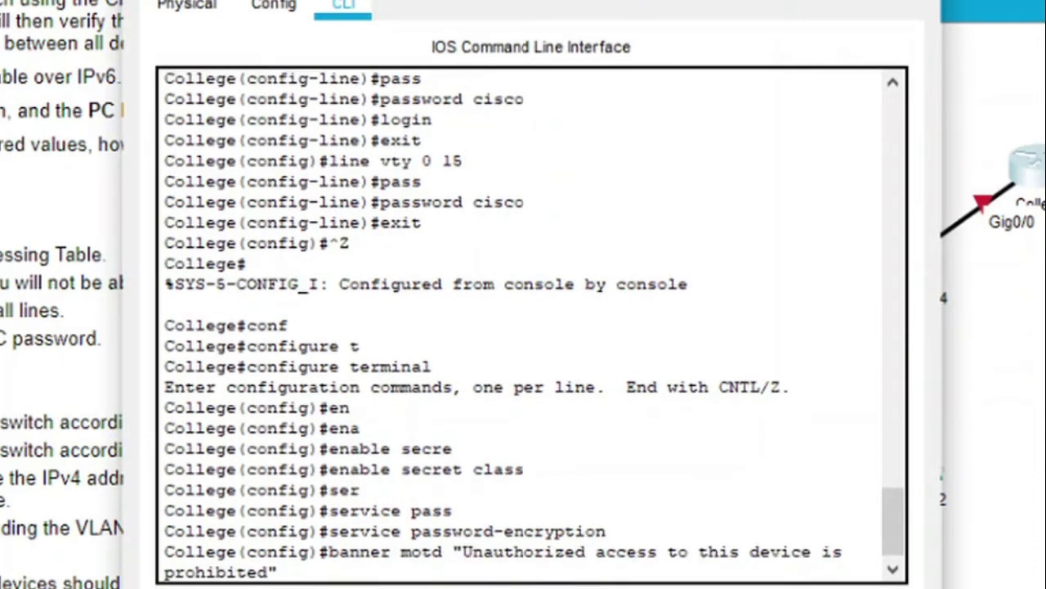
{"action": "key", "text": "Return"}
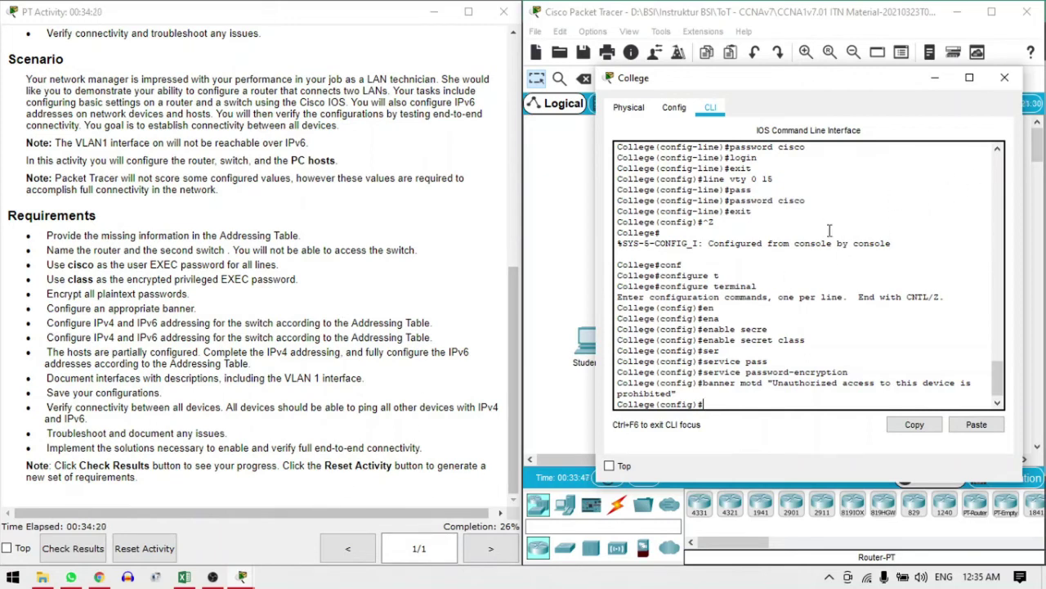
Enter interface GigabitEthernet0/0 configuration on the College router
{"action": "left_click", "coordinate": [186, 578]}
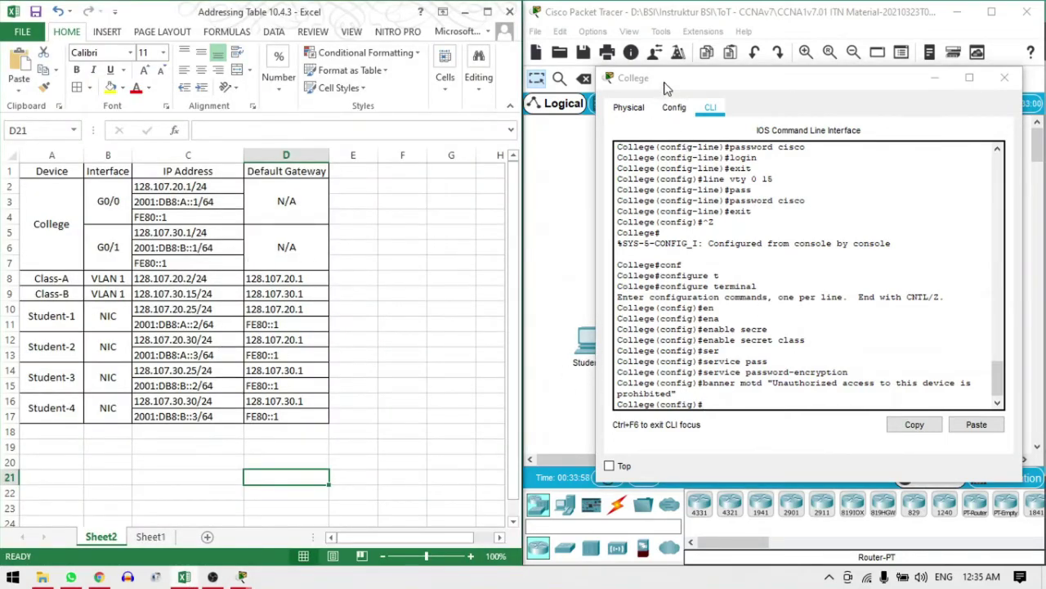
{"action": "left_click_drag", "start_coordinate": [663, 83], "coordinate": [654, 58]}
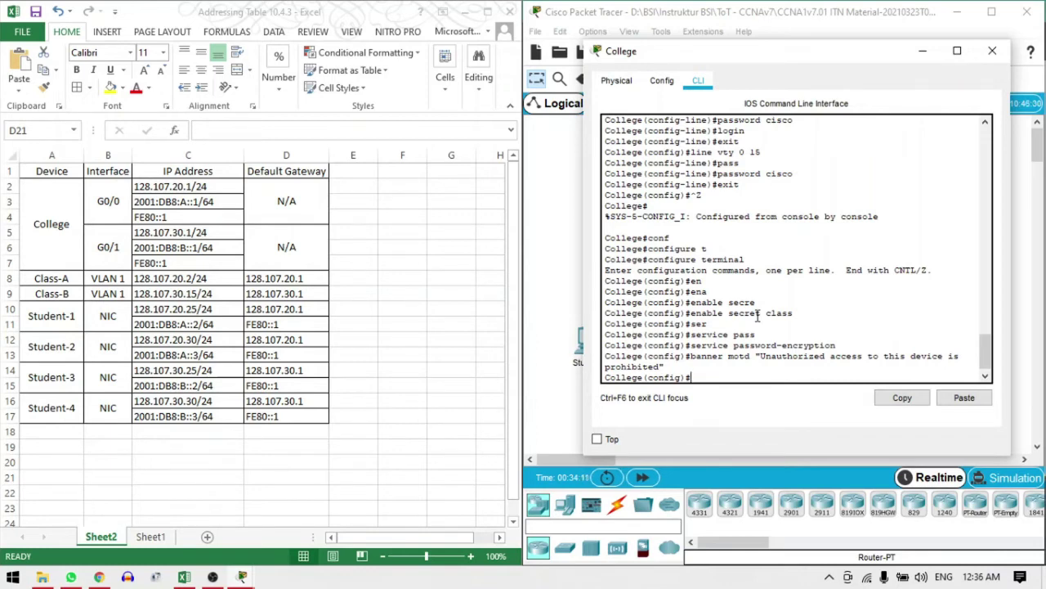
{"action": "type", "text": "int"}
{"action": "key", "text": "Tab"}
{"action": "type", "text": "gig"}
{"action": "key", "text": "Tab"}
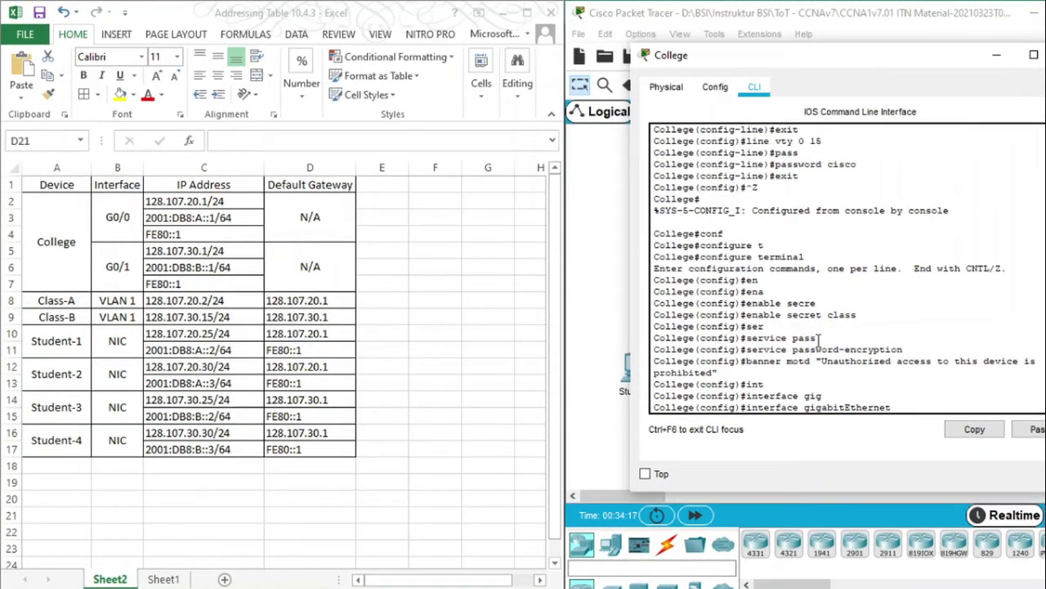
{"action": "type", "text": "0/0"}
{"action": "key", "text": "Return"}
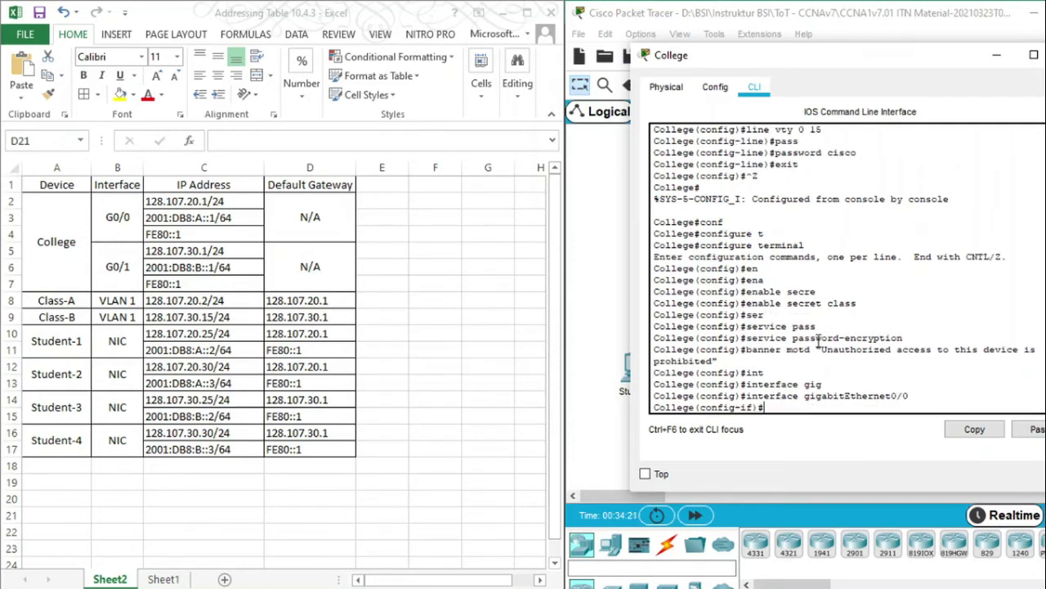
Assign 128.107.20.1 255.255.255.0 to G0/0, copying the address from the addressing table
{"action": "type", "text": "ip ad"}
{"action": "key", "text": "Tab"}
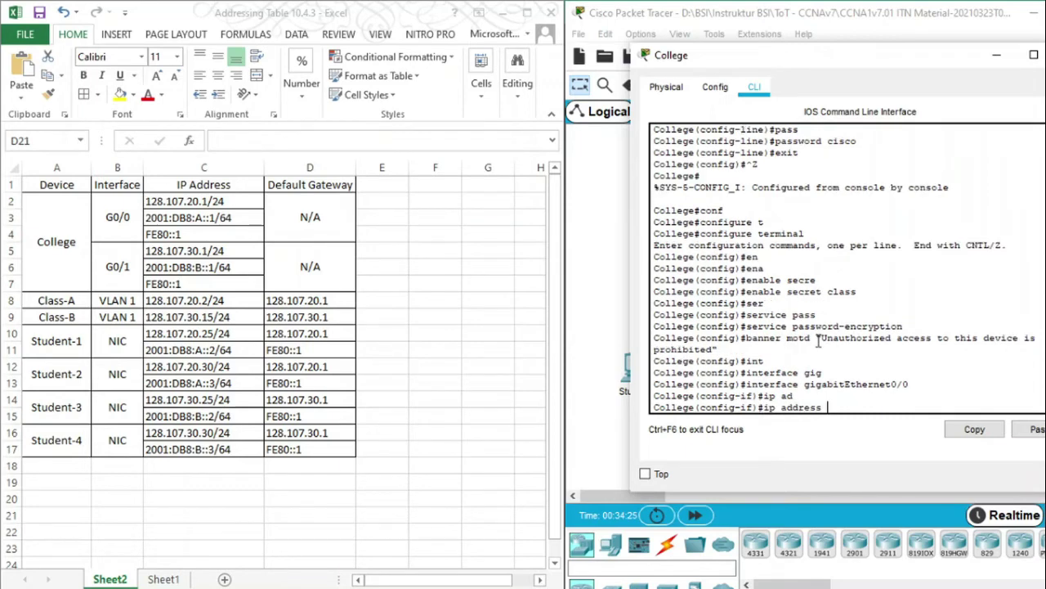
{"action": "left_click", "coordinate": [211, 200]}
{"action": "left_click", "coordinate": [211, 200]}
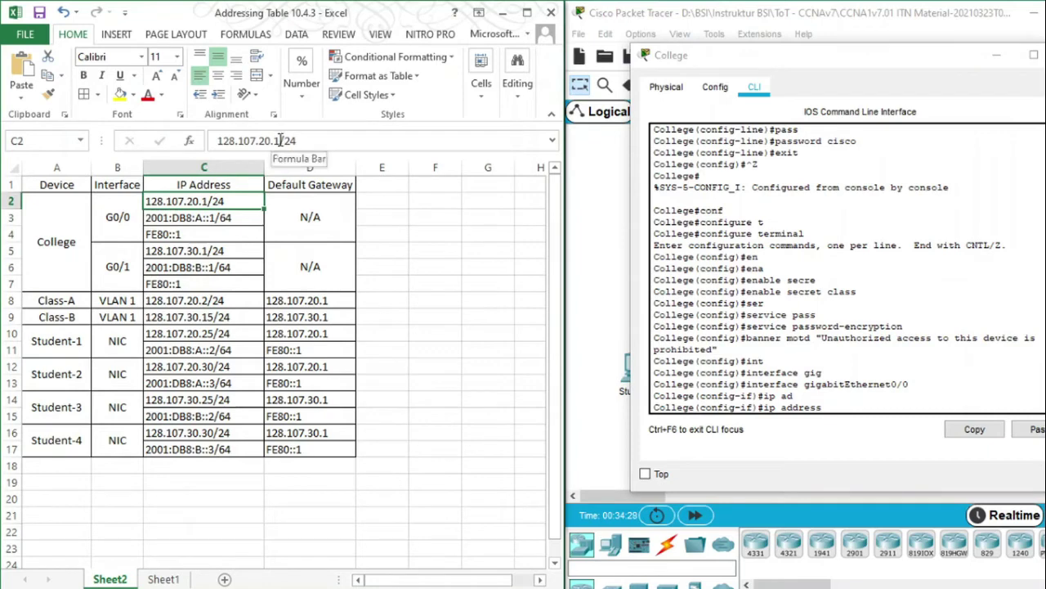
{"action": "left_click_drag", "start_coordinate": [281, 140], "coordinate": [211, 144]}
{"action": "key", "text": "ctrl+c"}
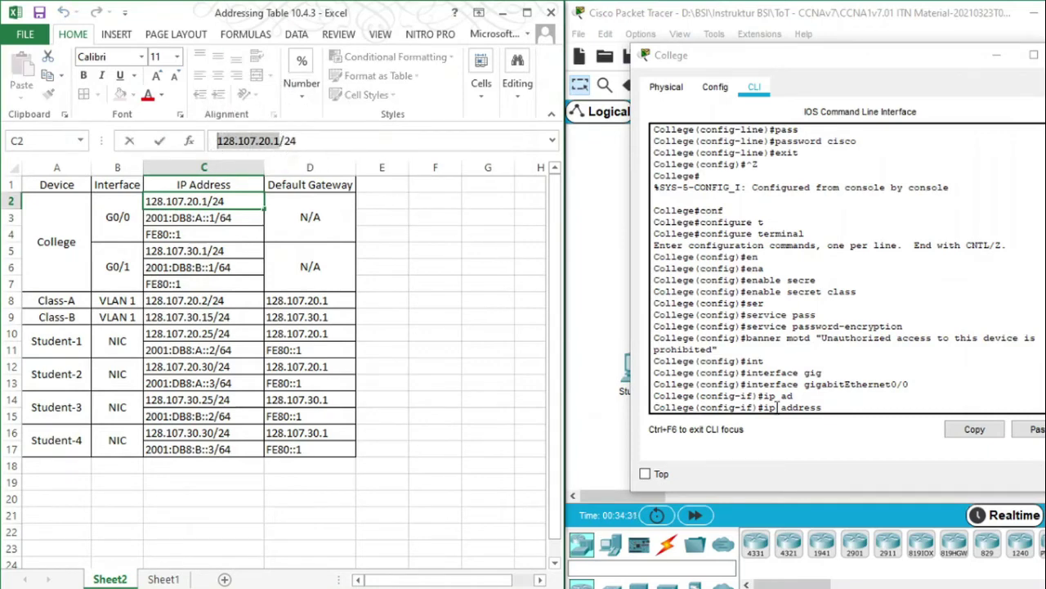
{"action": "left_click", "coordinate": [836, 406]}
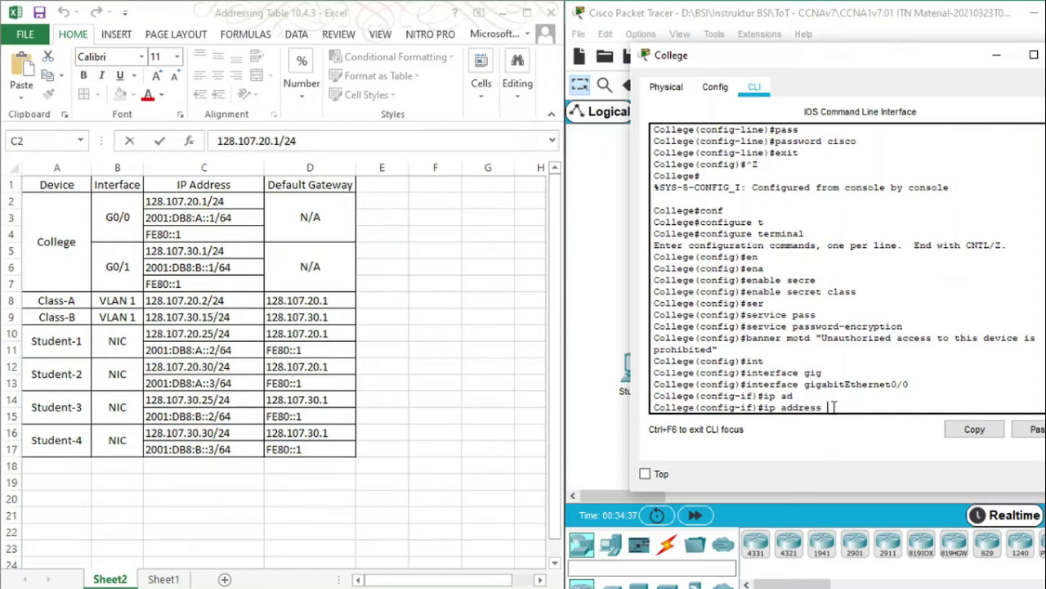
{"action": "right_click", "coordinate": [834, 406]}
{"action": "left_click", "coordinate": [872, 437]}
{"action": "type", "text": "255/255/255/"}
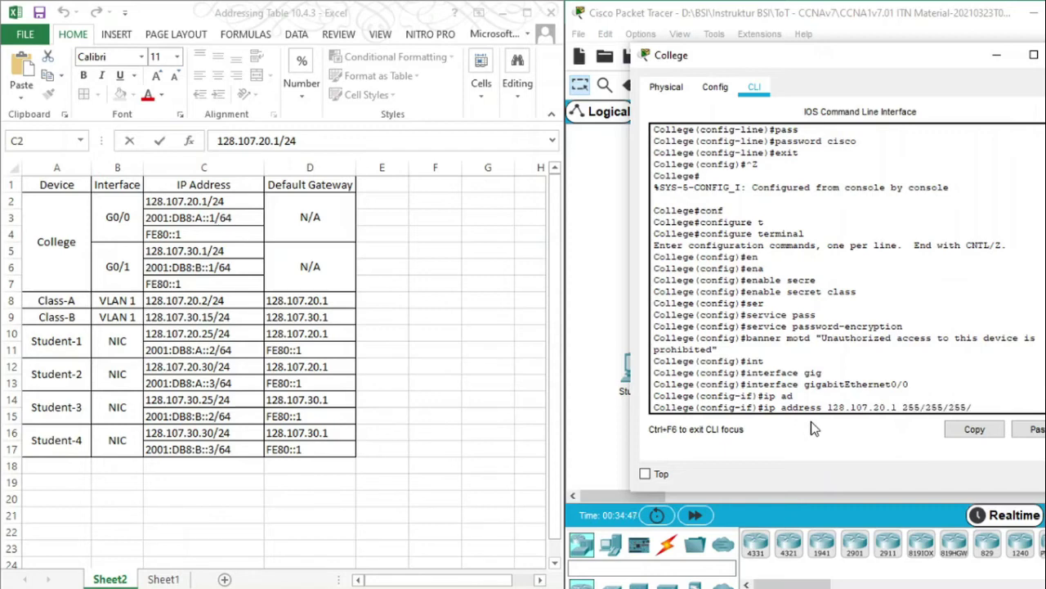
{"action": "key", "text": "BackSpace"}
{"action": "key", "text": "BackSpace"}
{"action": "key", "text": "BackSpace"}
{"action": "key", "text": "BackSpace"}
{"action": "key", "text": "BackSpace"}
{"action": "key", "text": "BackSpace"}
{"action": "key", "text": "BackSpace"}
{"action": "key", "text": "BackSpace"}
{"action": "key", "text": "BackSpace"}
{"action": "type", "text": ".255.255.0"}
{"action": "key", "text": "Return"}
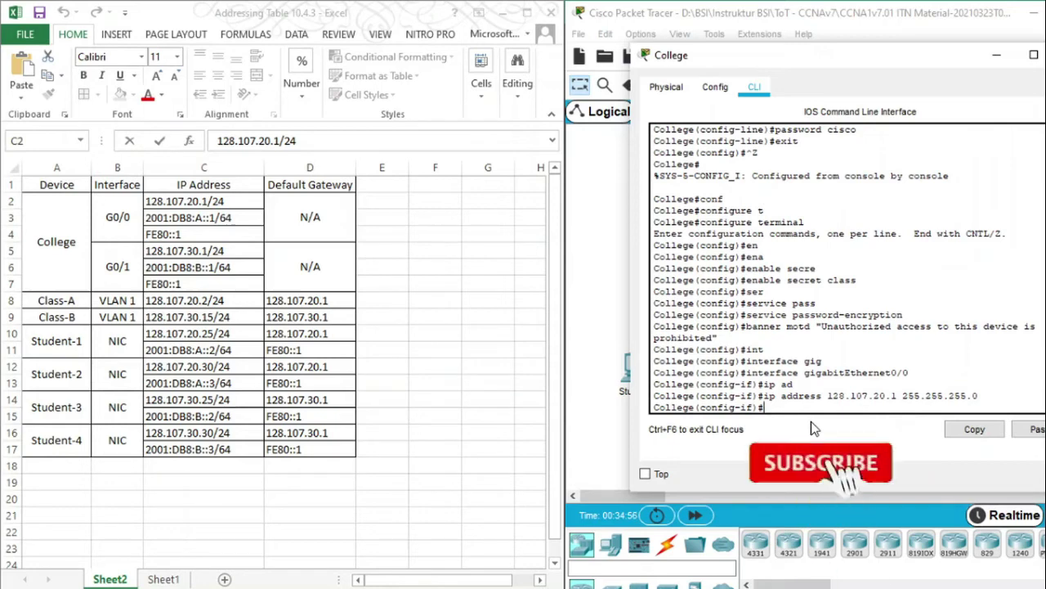
Bring G0/0 up with no shutdown
{"action": "type", "text": "no sh"}
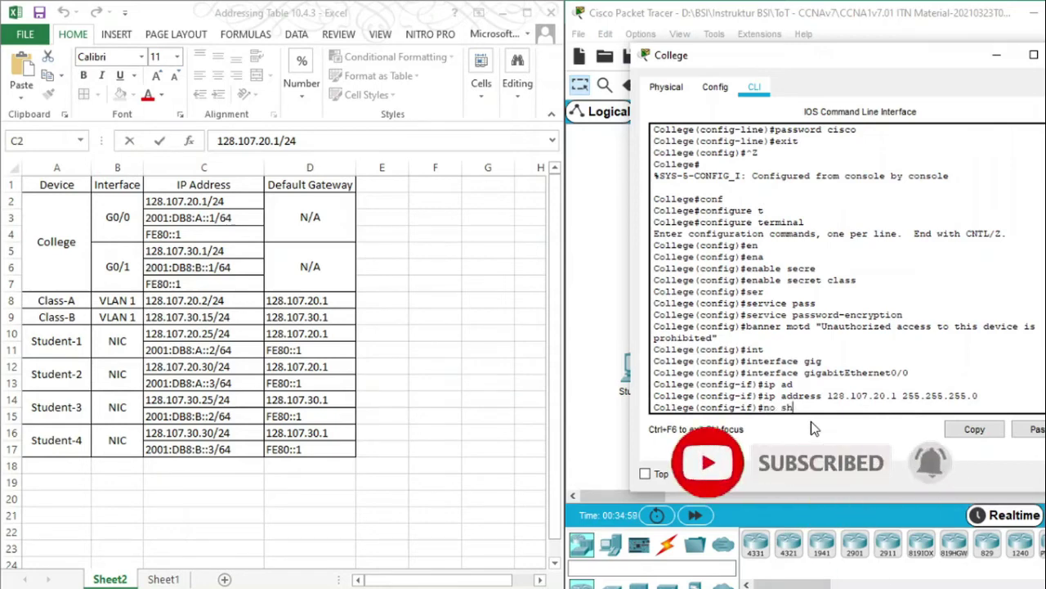
{"action": "key", "text": "Return"}
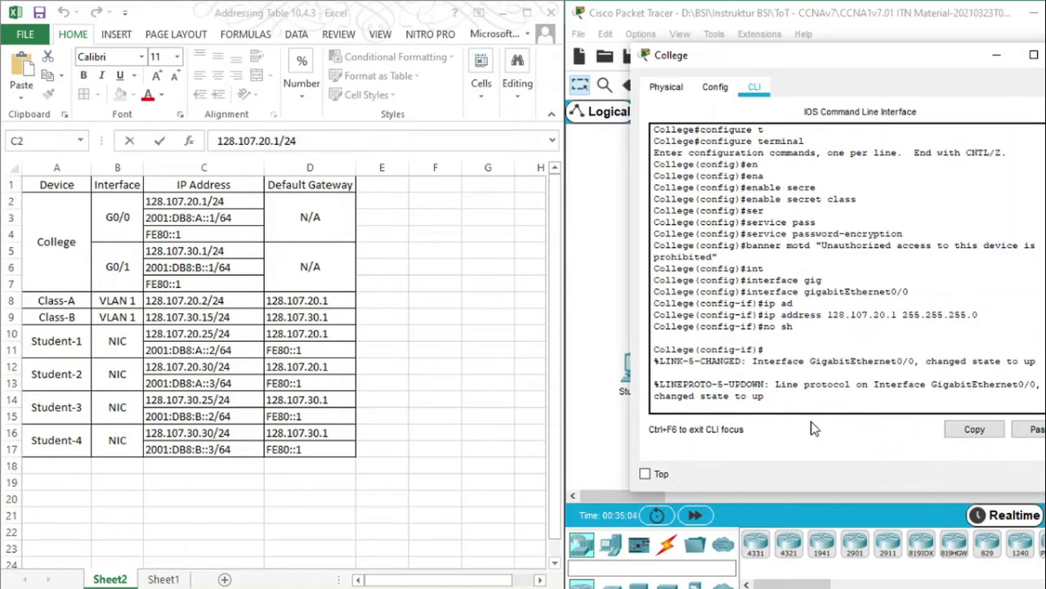
{"action": "key", "text": "Return"}
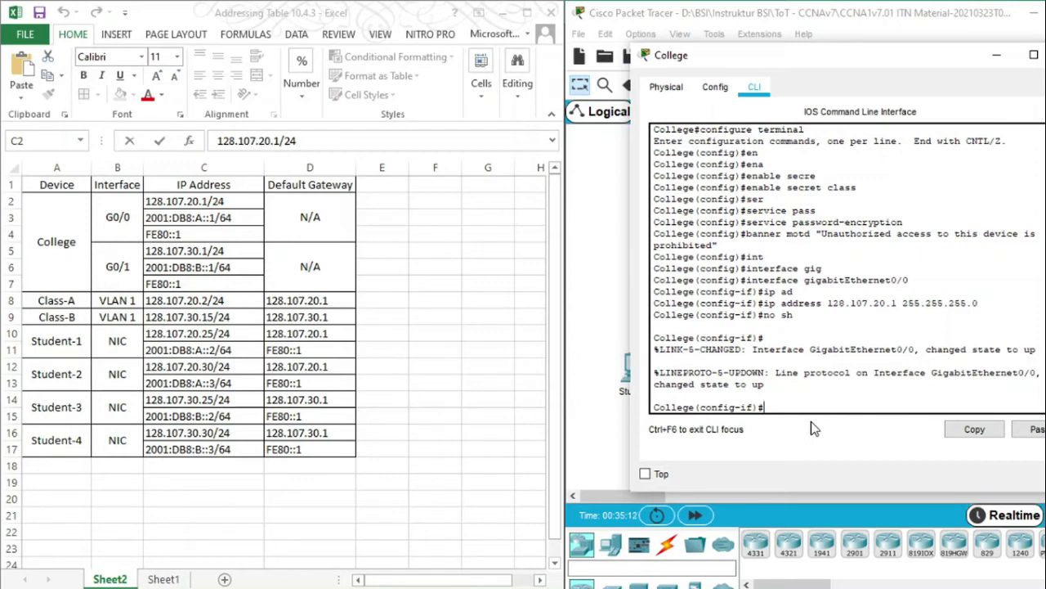
Start an address command on G0/0 with 2001:DB8:A:: pasted from cell C3
{"action": "type", "text": "ip add"}
{"action": "key", "text": "Tab"}
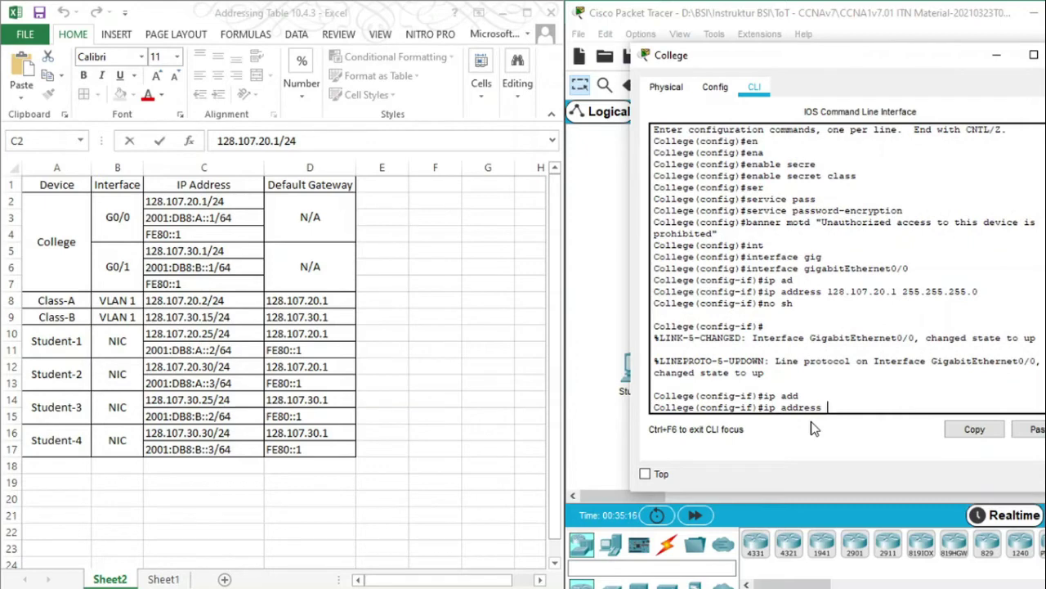
{"action": "left_click", "coordinate": [226, 218]}
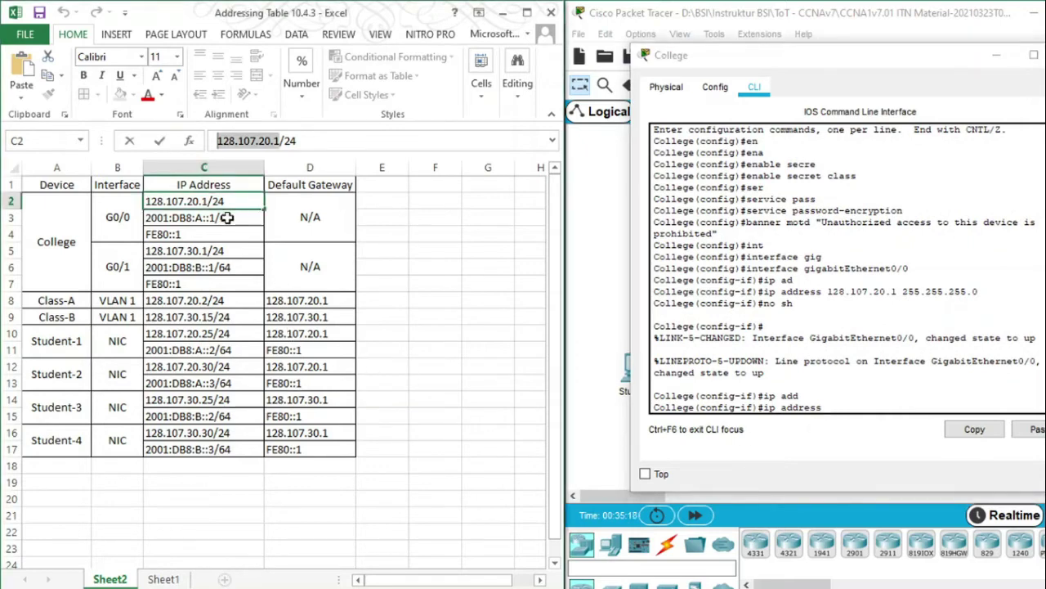
{"action": "left_click", "coordinate": [227, 218]}
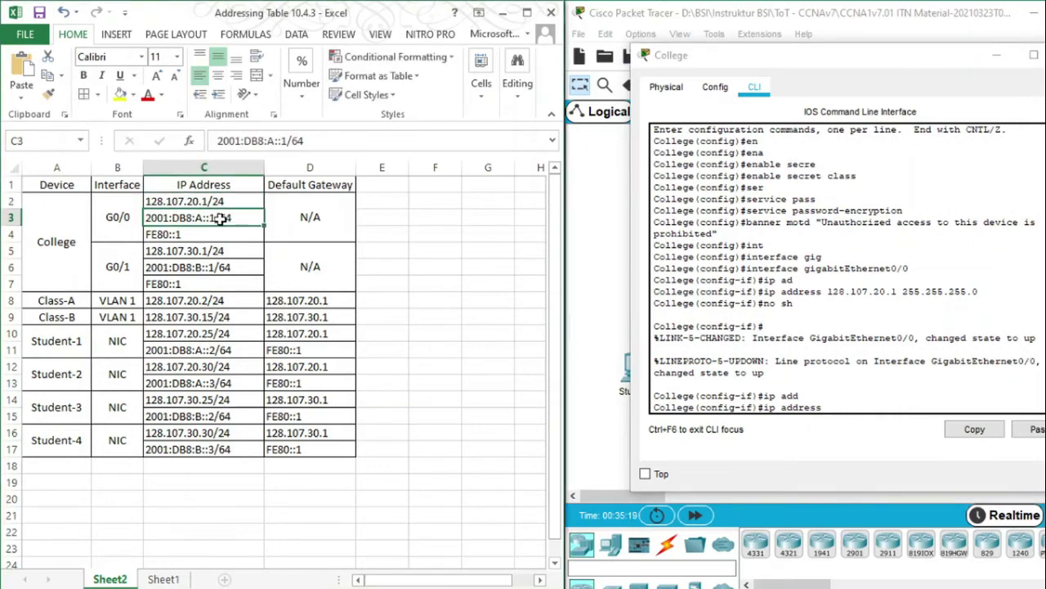
{"action": "left_click", "coordinate": [284, 140]}
{"action": "key", "text": "shift+Left"}
{"action": "key", "text": "shift+Left"}
{"action": "key", "text": "shift+Left"}
{"action": "key", "text": "shift+Left"}
{"action": "key", "text": "shift+Left"}
{"action": "key", "text": "shift+Left"}
{"action": "key", "text": "shift+Left"}
{"action": "key", "text": "shift+Left"}
{"action": "key", "text": "shift+Left"}
{"action": "key", "text": "shift+Left"}
{"action": "key", "text": "shift+Left"}
{"action": "key", "text": "shift+Left"}
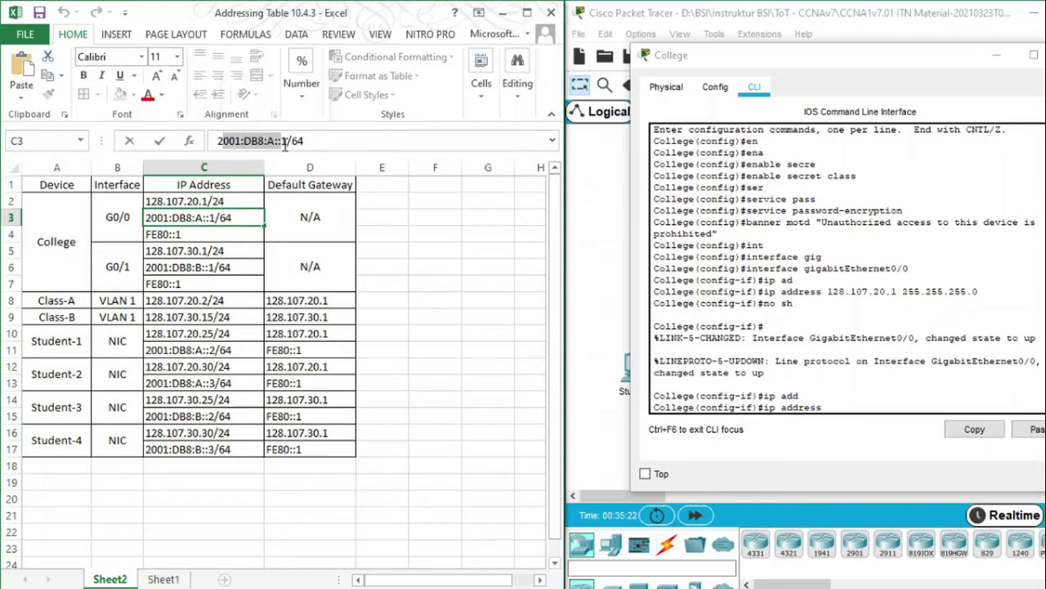
{"action": "key", "text": "Escape"}
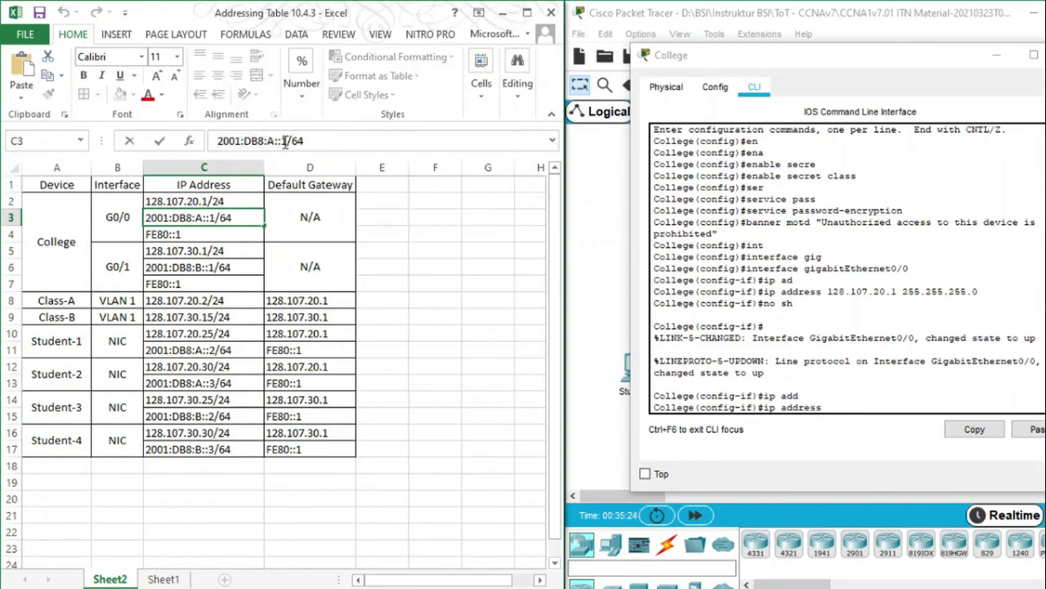
{"action": "left_click_drag", "start_coordinate": [284, 141], "coordinate": [210, 141]}
{"action": "left_click", "coordinate": [837, 407]}
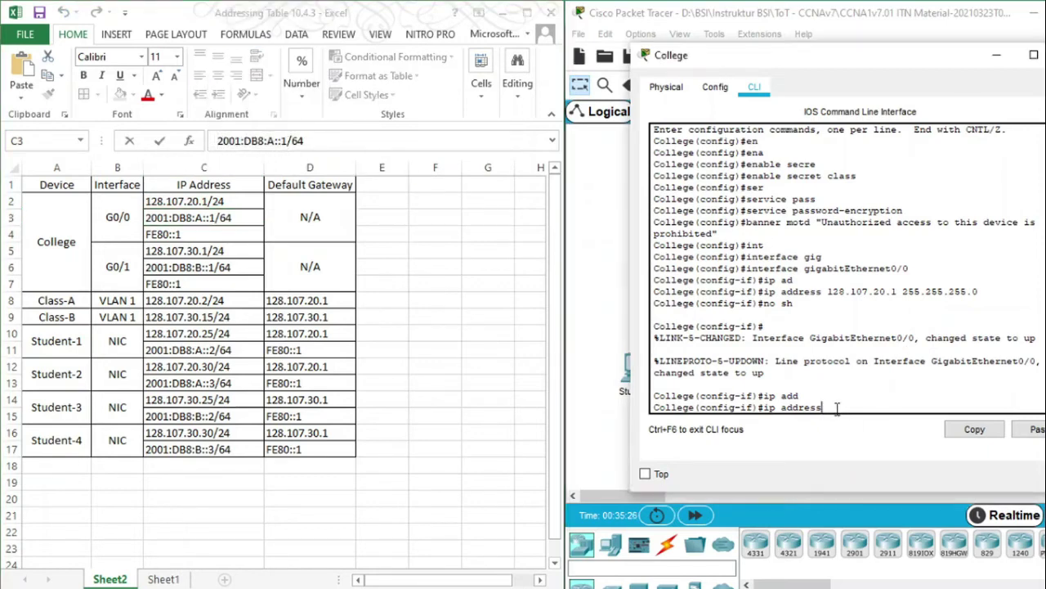
{"action": "right_click", "coordinate": [838, 407]}
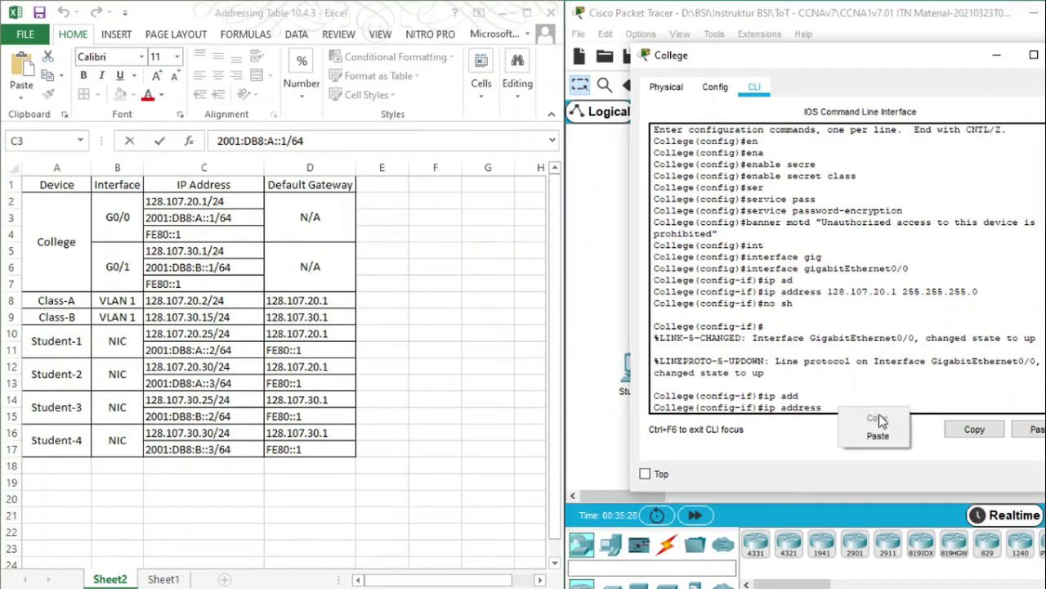
{"action": "left_click", "coordinate": [875, 435]}
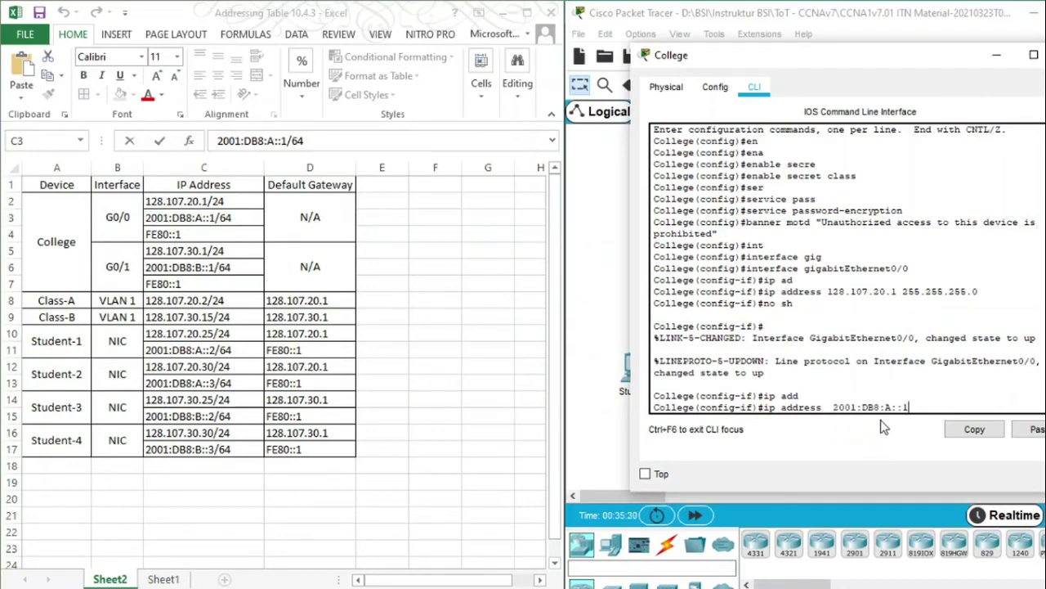
Correct it to ipv6 address 2001:DB8:A::1/64 and apply it to G0/0
{"action": "type", "text": "/64"}
{"action": "key", "text": "Left"}
{"action": "key", "text": "Left"}
{"action": "key", "text": "Left"}
{"action": "key", "text": "Left"}
{"action": "key", "text": "Left"}
{"action": "key", "text": "BackSpace"}
{"action": "key", "text": "Right"}
{"action": "key", "text": "Right"}
{"action": "key", "text": "Right"}
{"action": "key", "text": "Right"}
{"action": "key", "text": "Right"}
{"action": "key", "text": "Right"}
{"action": "key", "text": "Right"}
{"action": "key", "text": "Right"}
{"action": "key", "text": "Right"}
{"action": "key", "text": "Right"}
{"action": "key", "text": "Right"}
{"action": "key", "text": "Right"}
{"action": "key", "text": "Right"}
{"action": "key", "text": "Return"}
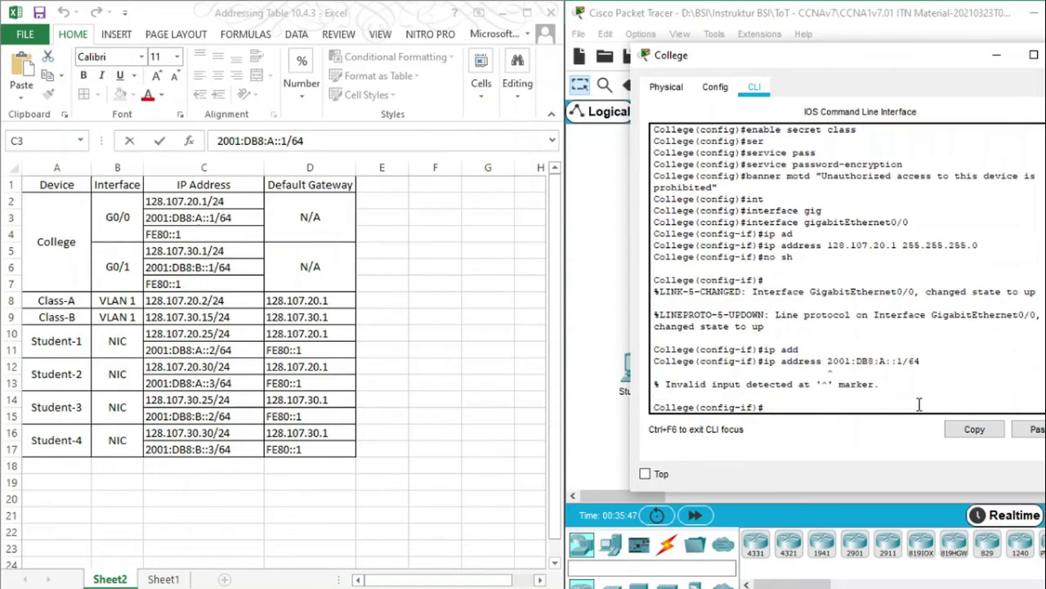
{"action": "key", "text": "Up"}
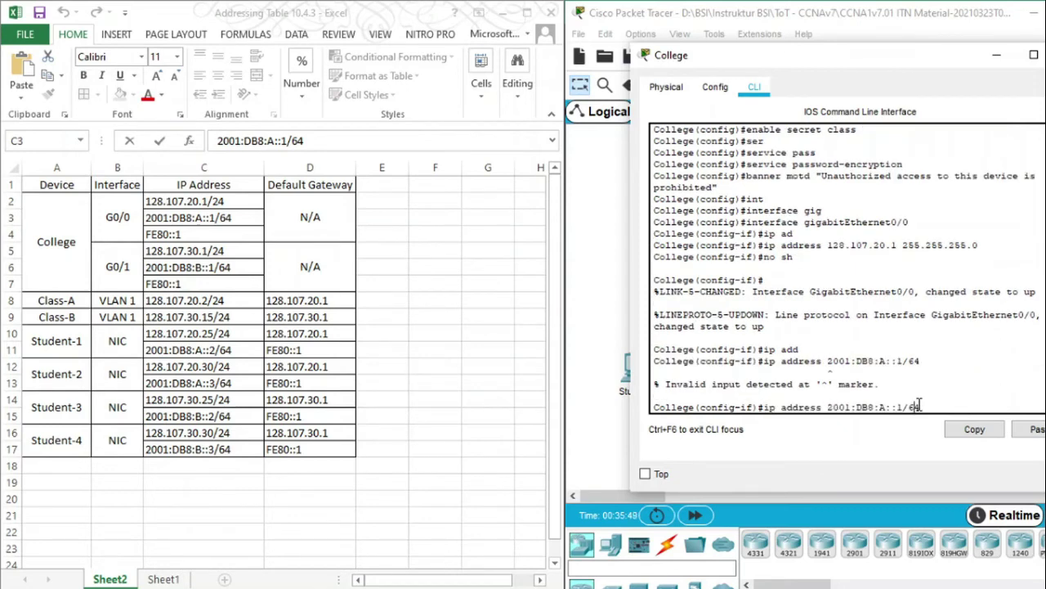
{"action": "key", "text": "Left"}
{"action": "key", "text": "Left"}
{"action": "key", "text": "Left"}
{"action": "key", "text": "Left"}
{"action": "key", "text": "Left"}
{"action": "key", "text": "Left"}
{"action": "key", "text": "Left"}
{"action": "key", "text": "Left"}
{"action": "key", "text": "Left"}
{"action": "key", "text": "Left"}
{"action": "key", "text": "Left"}
{"action": "key", "text": "Left"}
{"action": "key", "text": "Left"}
{"action": "key", "text": "Left"}
{"action": "key", "text": "Left"}
{"action": "type", "text": "v"}
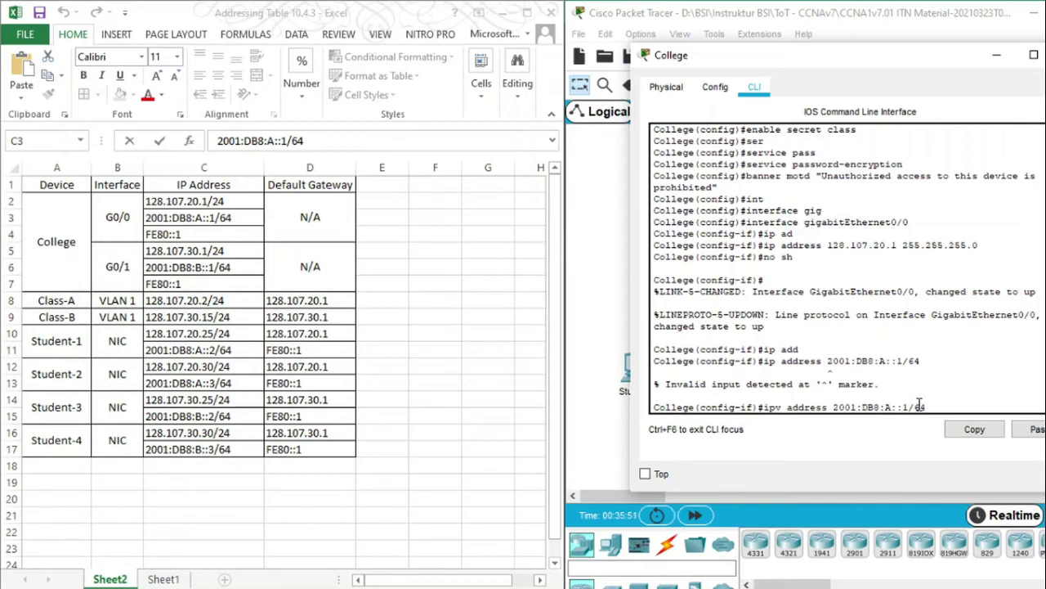
{"action": "type", "text": "6"}
{"action": "key", "text": "Return"}
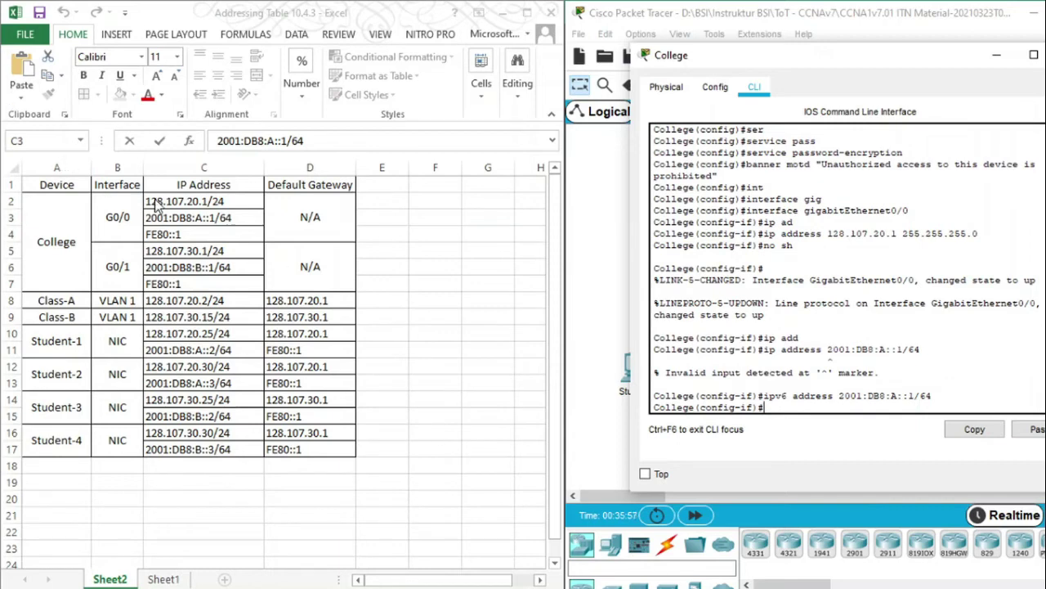
Set G0/0's link-local address to FE80::1 and exit interface configuration
{"action": "key", "text": "Up"}
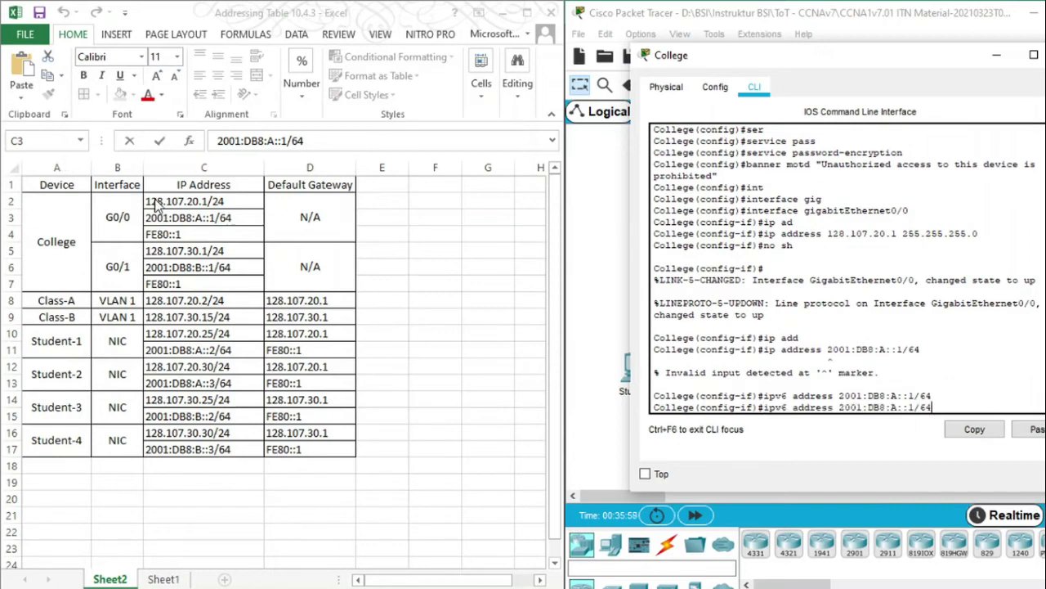
{"action": "key", "text": "BackSpace"}
{"action": "key", "text": "BackSpace"}
{"action": "key", "text": "BackSpace"}
{"action": "key", "text": "BackSpace"}
{"action": "key", "text": "BackSpace"}
{"action": "key", "text": "BackSpace"}
{"action": "key", "text": "BackSpace"}
{"action": "key", "text": "BackSpace"}
{"action": "key", "text": "BackSpace"}
{"action": "key", "text": "BackSpace"}
{"action": "key", "text": "BackSpace"}
{"action": "key", "text": "BackSpace"}
{"action": "key", "text": "BackSpace"}
{"action": "key", "text": "BackSpace"}
{"action": "key", "text": "BackSpace"}
{"action": "key", "text": "BackSpace"}
{"action": "type", "text": "FE::1 link-local"}
{"action": "key", "text": "Return"}
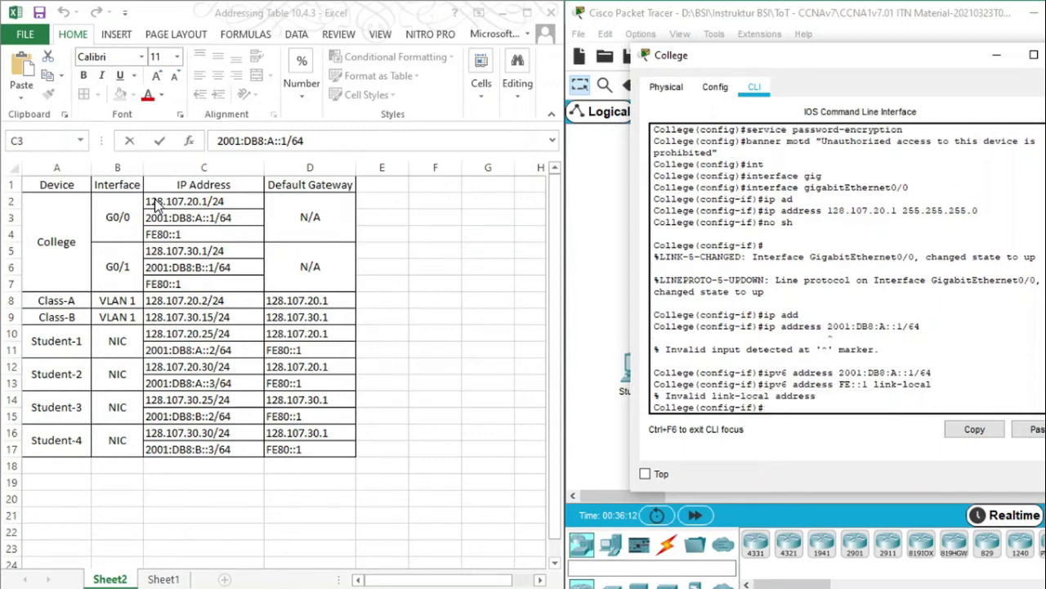
{"action": "key", "text": "Up"}
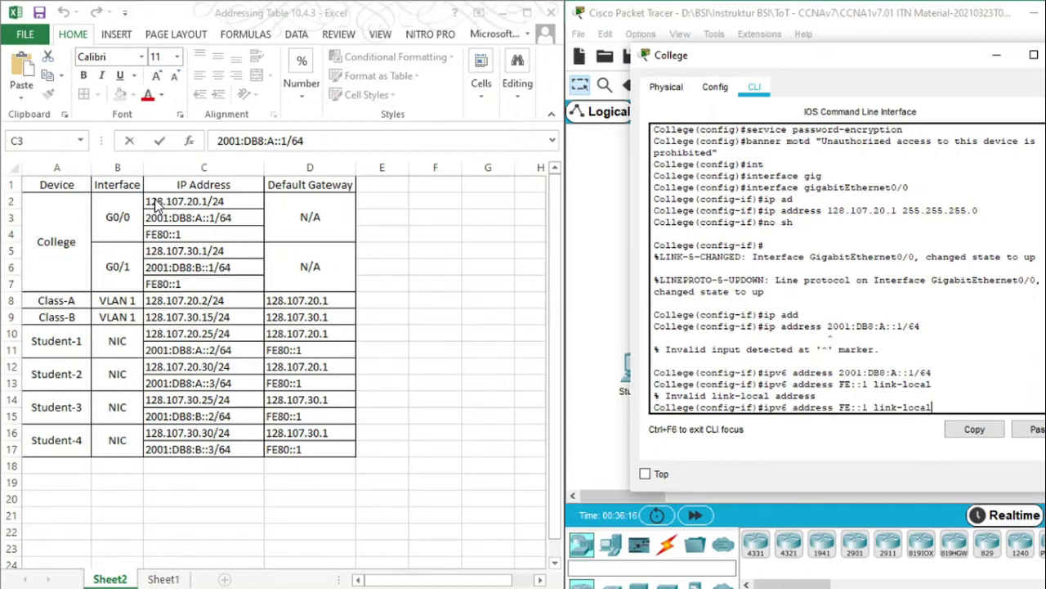
{"action": "key", "text": "BackSpace"}
{"action": "key", "text": "BackSpace"}
{"action": "key", "text": "BackSpace"}
{"action": "key", "text": "BackSpace"}
{"action": "key", "text": "BackSpace"}
{"action": "key", "text": "BackSpace"}
{"action": "key", "text": "BackSpace"}
{"action": "key", "text": "BackSpace"}
{"action": "key", "text": "BackSpace"}
{"action": "key", "text": "BackSpace"}
{"action": "key", "text": "BackSpace"}
{"action": "key", "text": "BackSpace"}
{"action": "key", "text": "BackSpace"}
{"action": "type", "text": "80::1 l"}
{"action": "key", "text": "Tab"}
{"action": "key", "text": "Return"}
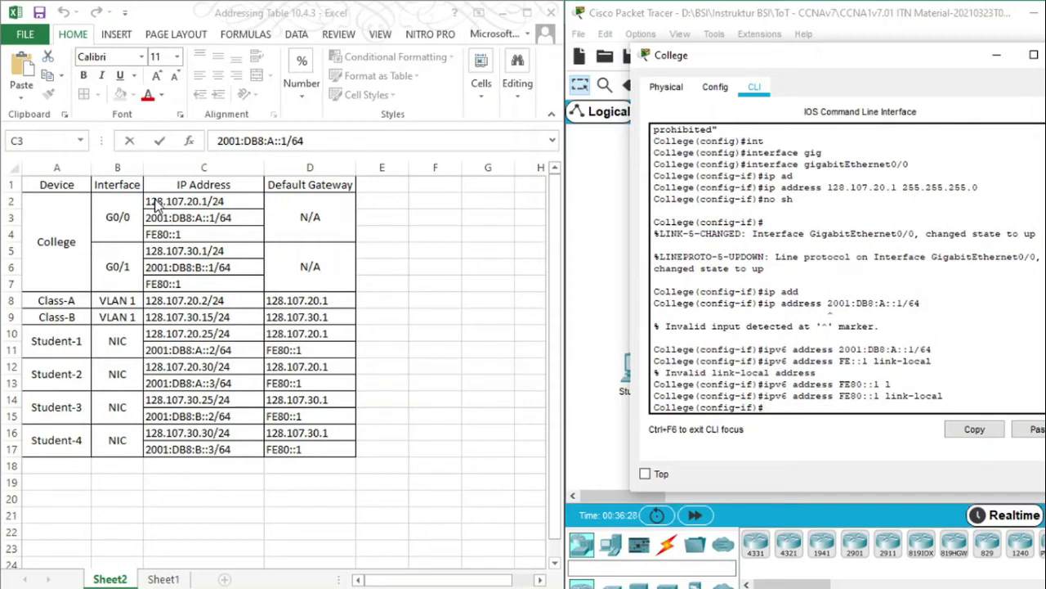
{"action": "type", "text": "exit"}
{"action": "key", "text": "Return"}
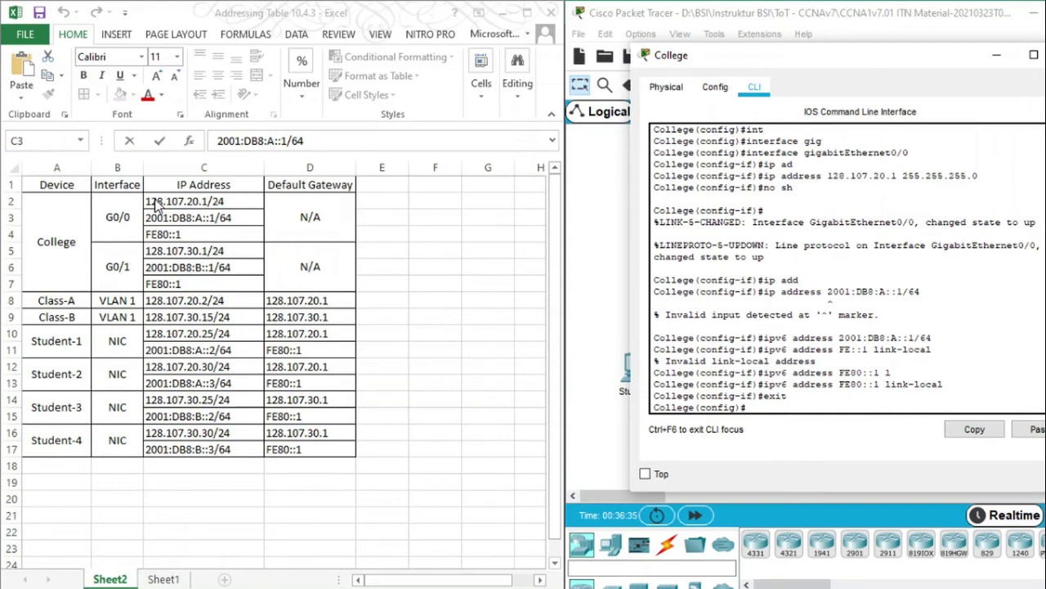
Discard the misplaced address command at the global prompt and begin an interface command
{"action": "type", "text": "ip ad"}
{"action": "key", "text": "Tab"}
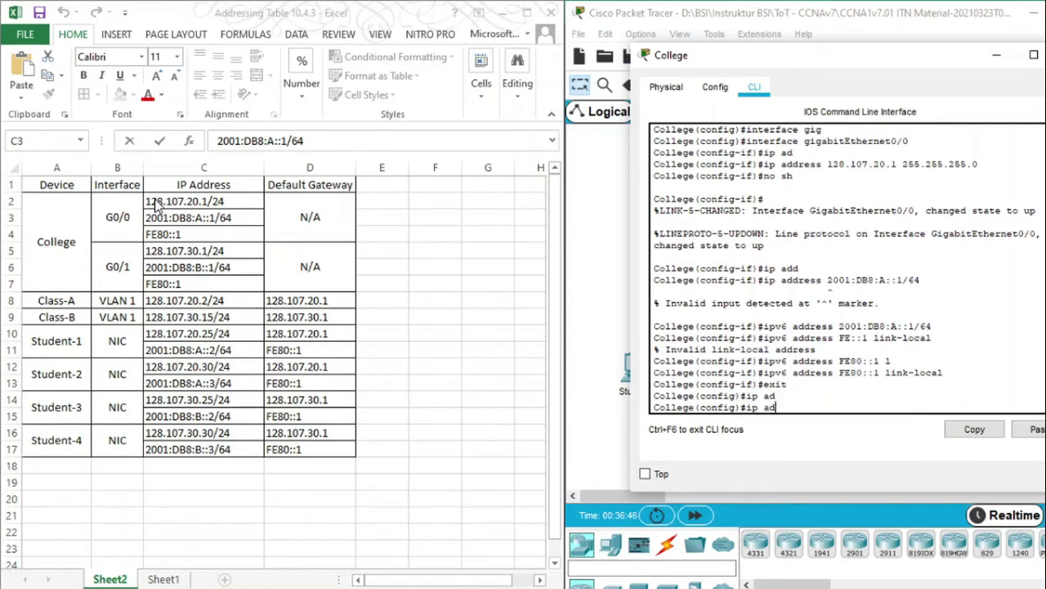
{"action": "type", "text": "d"}
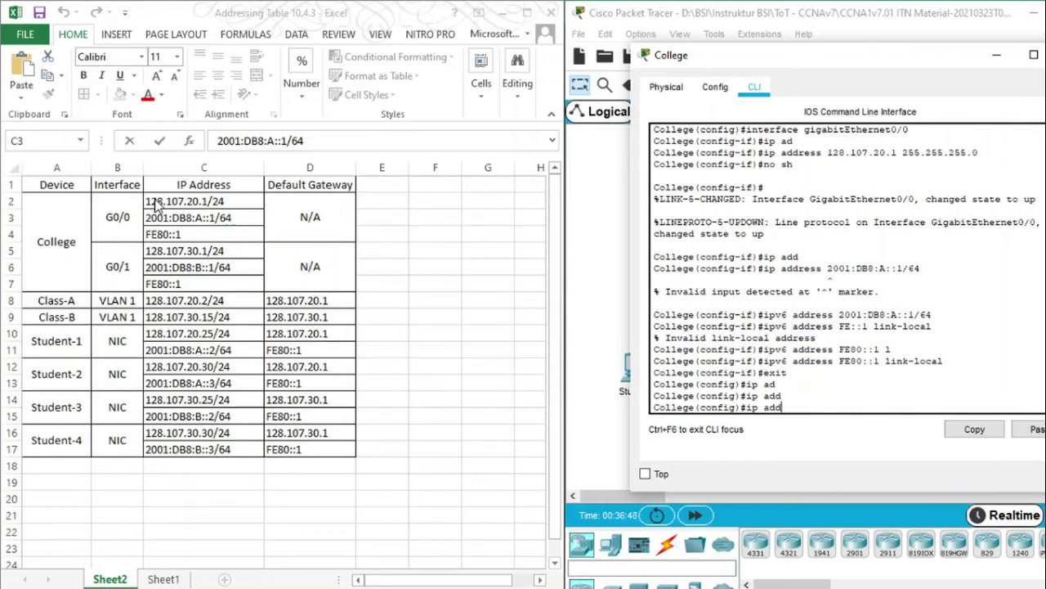
{"action": "key", "text": "Up"}
{"action": "key", "text": "Down"}
{"action": "key", "text": "BackSpace"}
{"action": "key", "text": "BackSpace"}
{"action": "type", "text": "ipv6 address"}
{"action": "type", "text": "2001:DB8:A::1/64"}
{"action": "key", "text": "Up"}
{"action": "key", "text": "Up"}
{"action": "key", "text": "Up"}
{"action": "key", "text": "Up"}
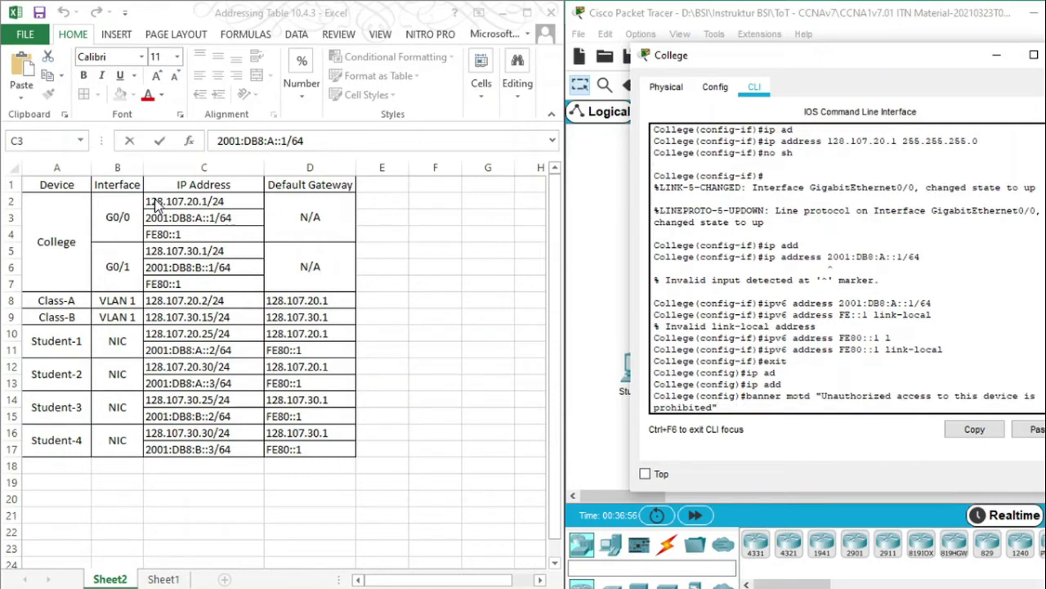
{"action": "key", "text": "Down"}
{"action": "key", "text": "Down"}
{"action": "key", "text": "Down"}
{"action": "key", "text": "Down"}
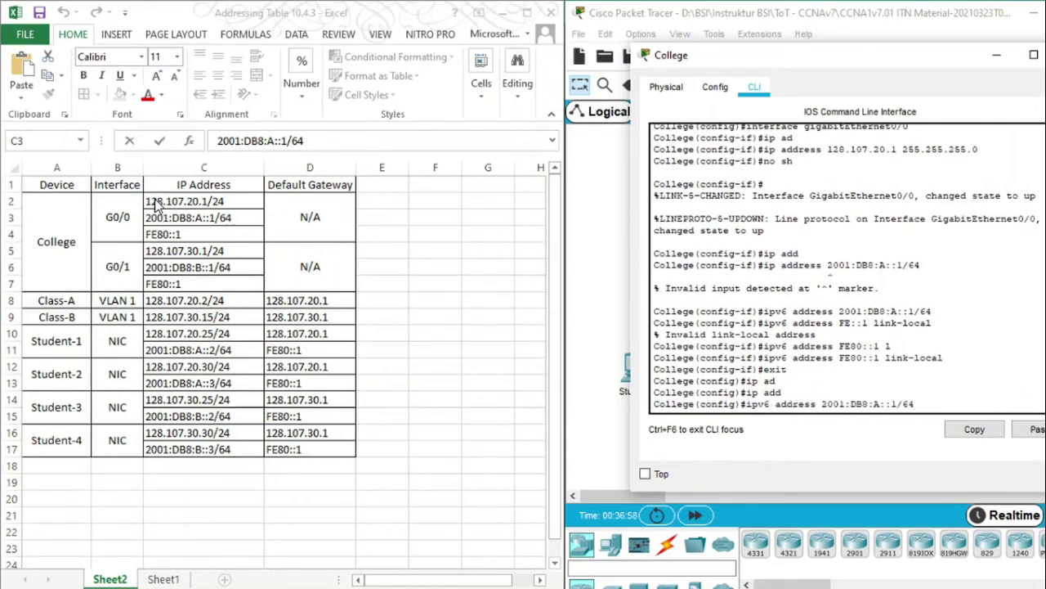
{"action": "key", "text": "Down"}
{"action": "key", "text": "Down"}
{"action": "key", "text": "Down"}
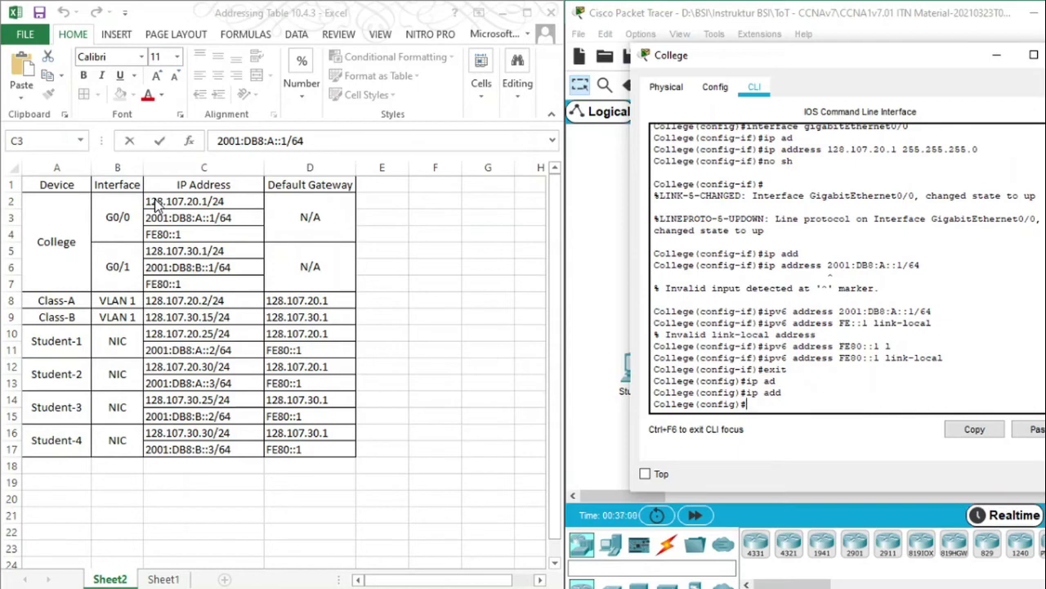
{"action": "type", "text": "int"}
{"action": "key", "text": "Tab"}
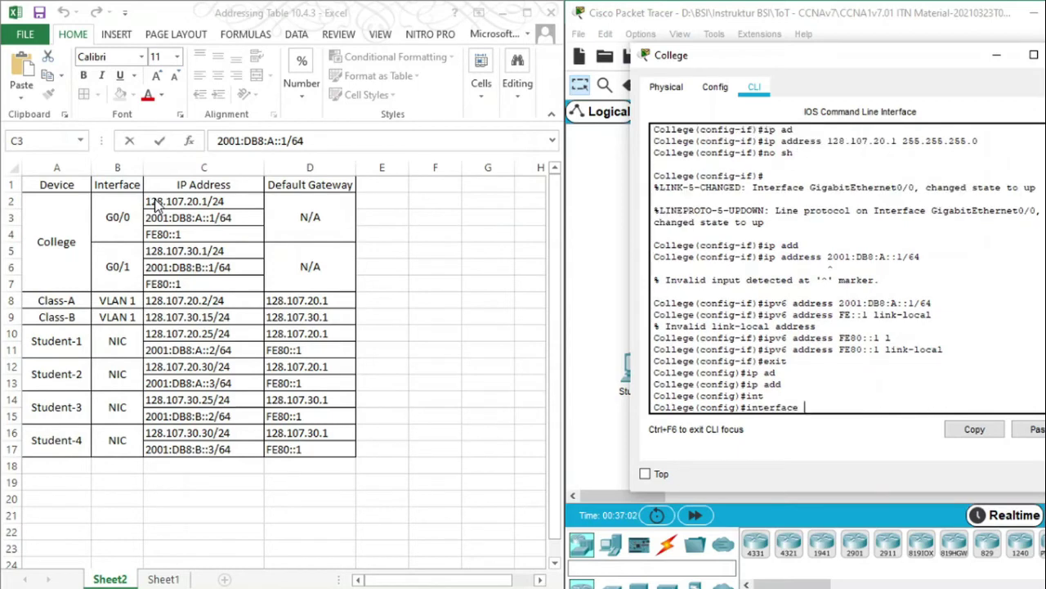
Enter GigabitEthernet0/1 and assign 128.107.30.1 255.255.255.0 copied from the addressing table
{"action": "type", "text": "gig0/1"}
{"action": "key", "text": "Return"}
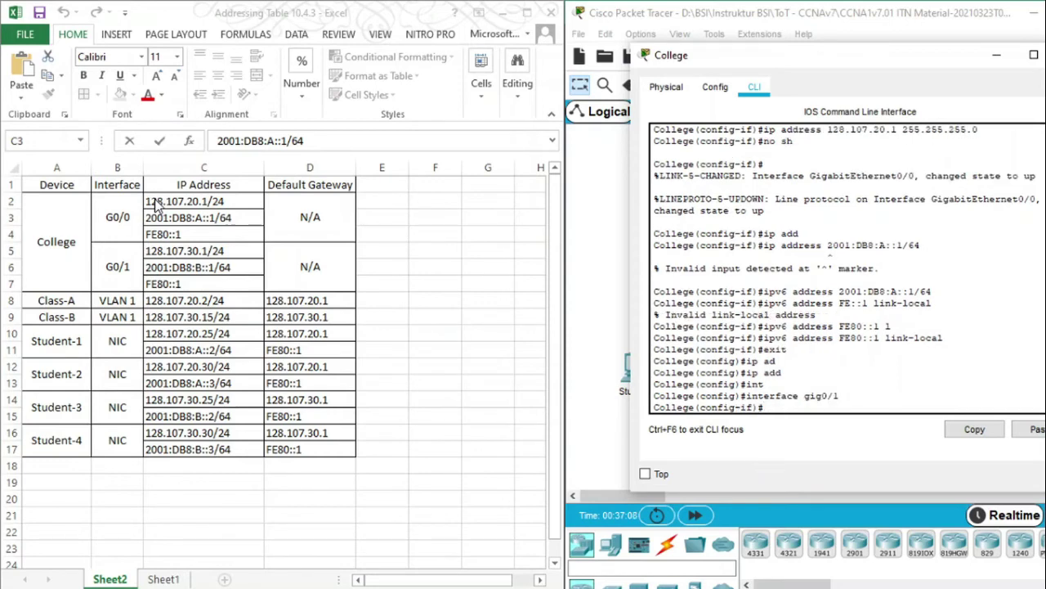
{"action": "type", "text": "ip add"}
{"action": "key", "text": "Tab"}
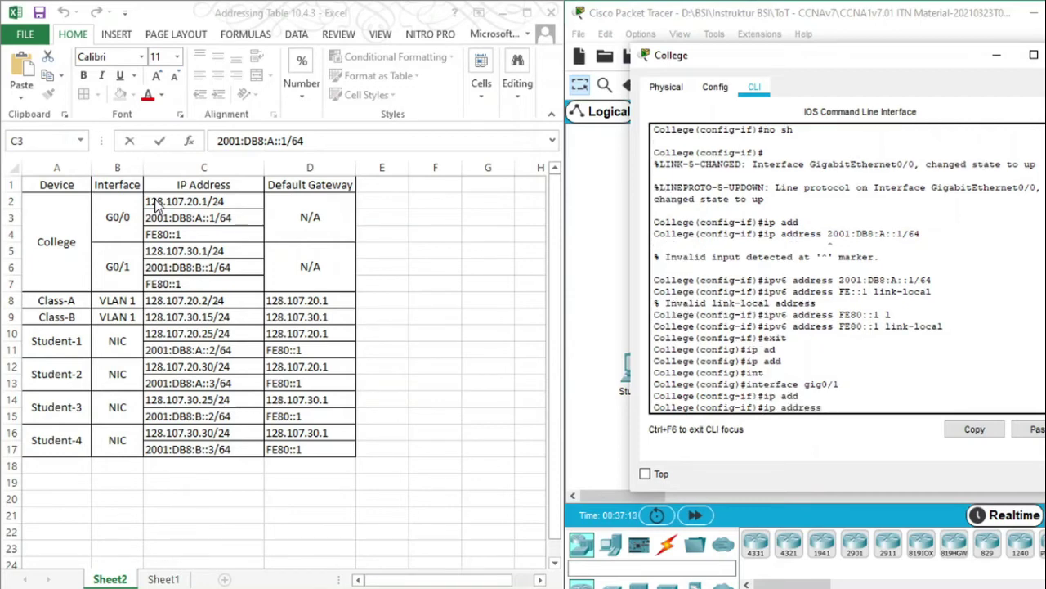
{"action": "left_click", "coordinate": [192, 260]}
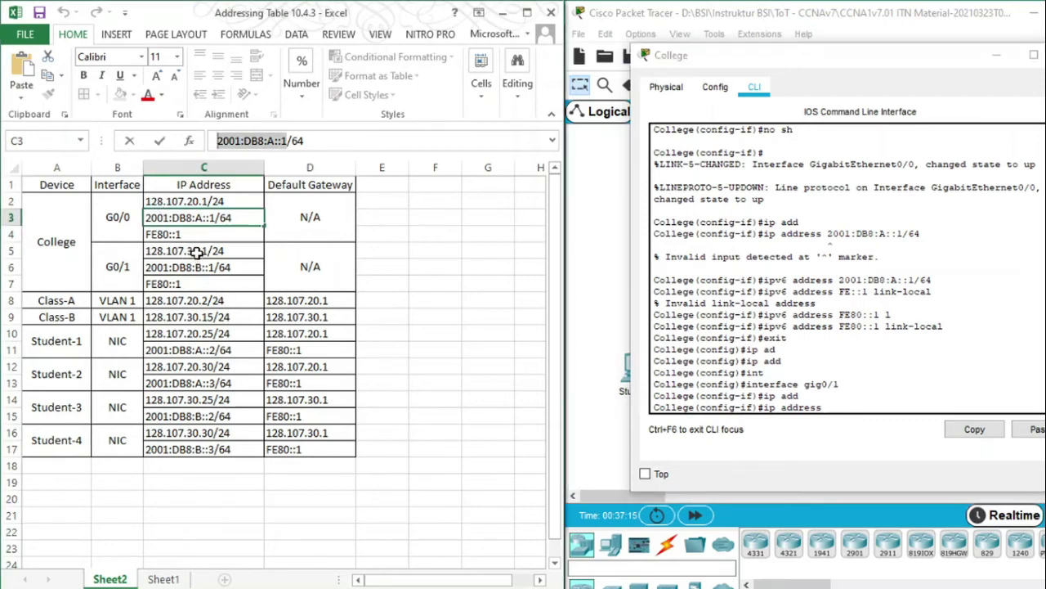
{"action": "left_click", "coordinate": [196, 252]}
{"action": "left_click_drag", "start_coordinate": [280, 141], "coordinate": [217, 141]}
{"action": "key", "text": "super+c"}
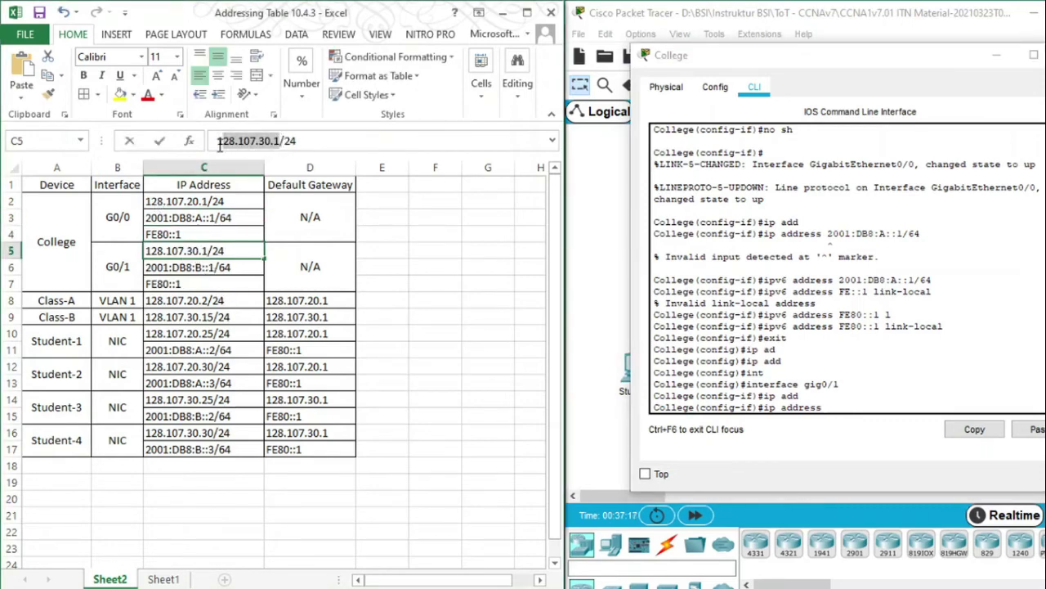
{"action": "left_click", "coordinate": [871, 412]}
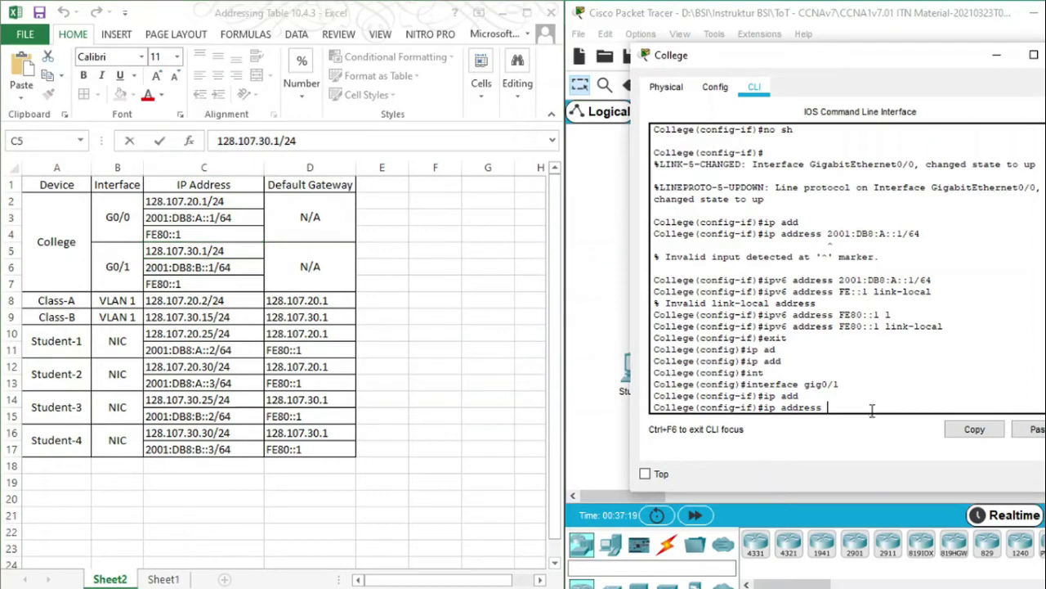
{"action": "right_click", "coordinate": [871, 411]}
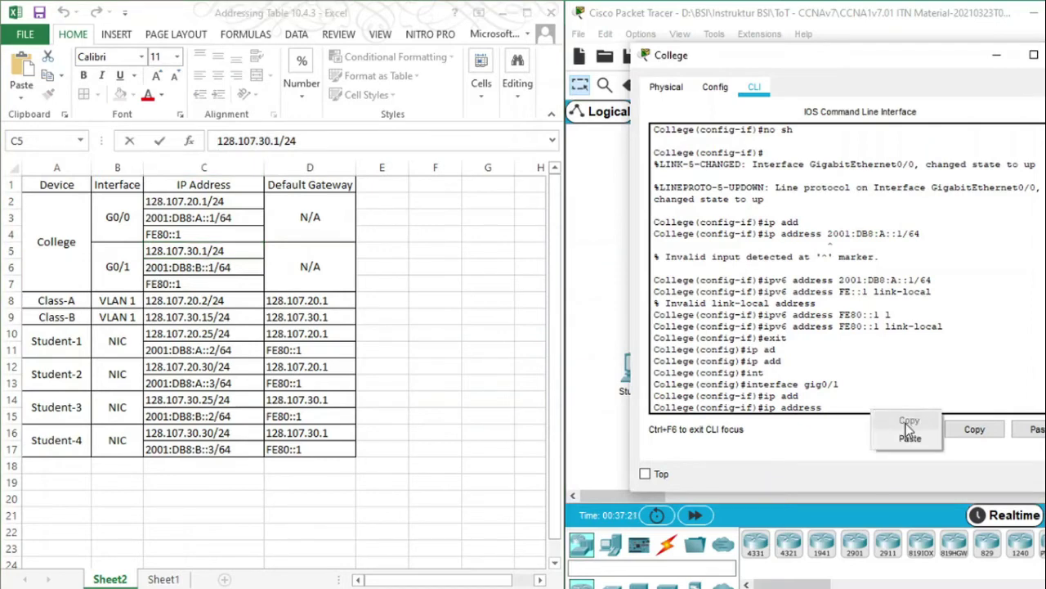
{"action": "left_click", "coordinate": [909, 438]}
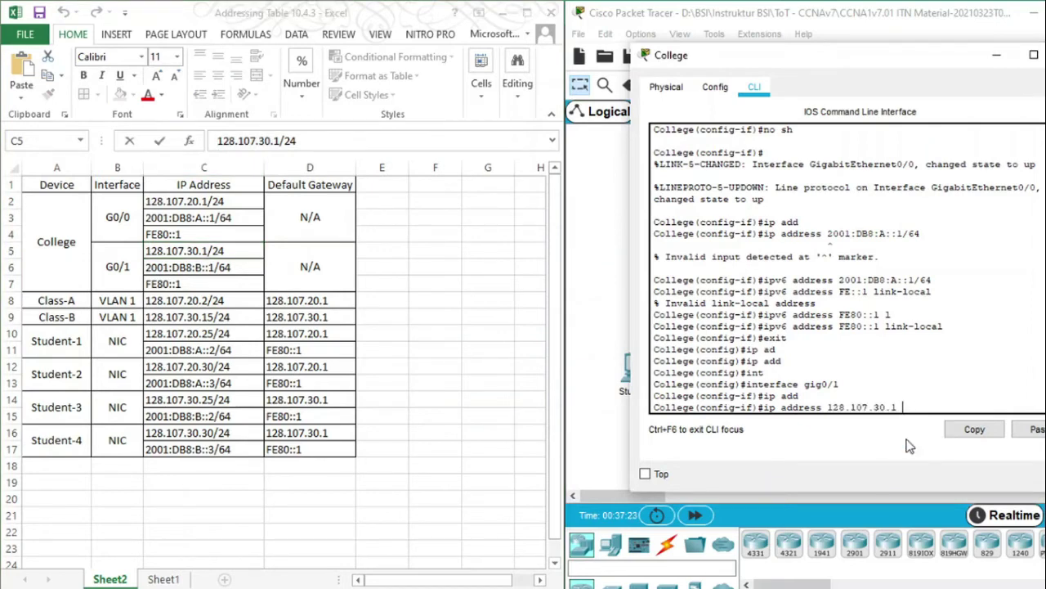
{"action": "type", "text": "255.255.255.0"}
{"action": "key", "text": "Return"}
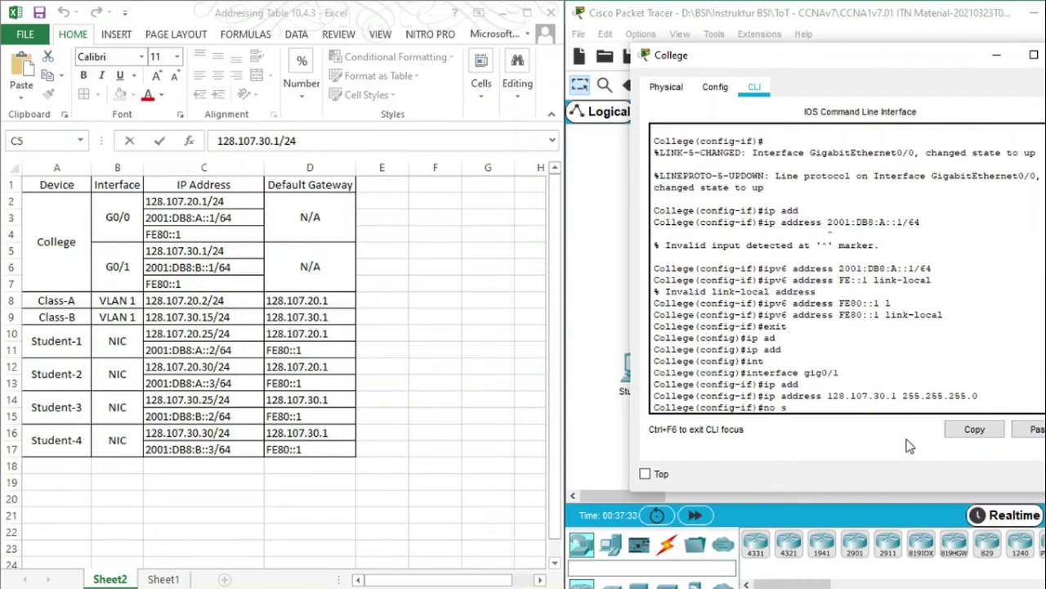
Bring G0/1 up and add IPv6 2001:DB8:B::1/64 with link-local FE80::1
{"action": "type", "text": "no sh"}
{"action": "key", "text": "Return"}
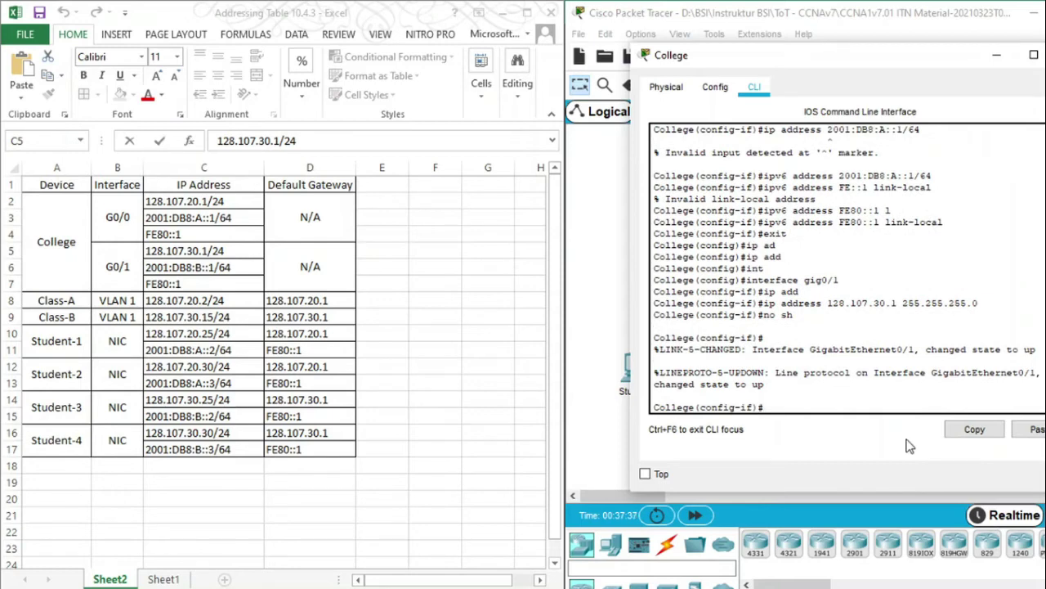
{"action": "key", "text": "Up"}
{"action": "key", "text": "Up"}
{"action": "key", "text": "Up"}
{"action": "key", "text": "Up"}
{"action": "key", "text": "Up"}
{"action": "key", "text": "Up"}
{"action": "key", "text": "Up"}
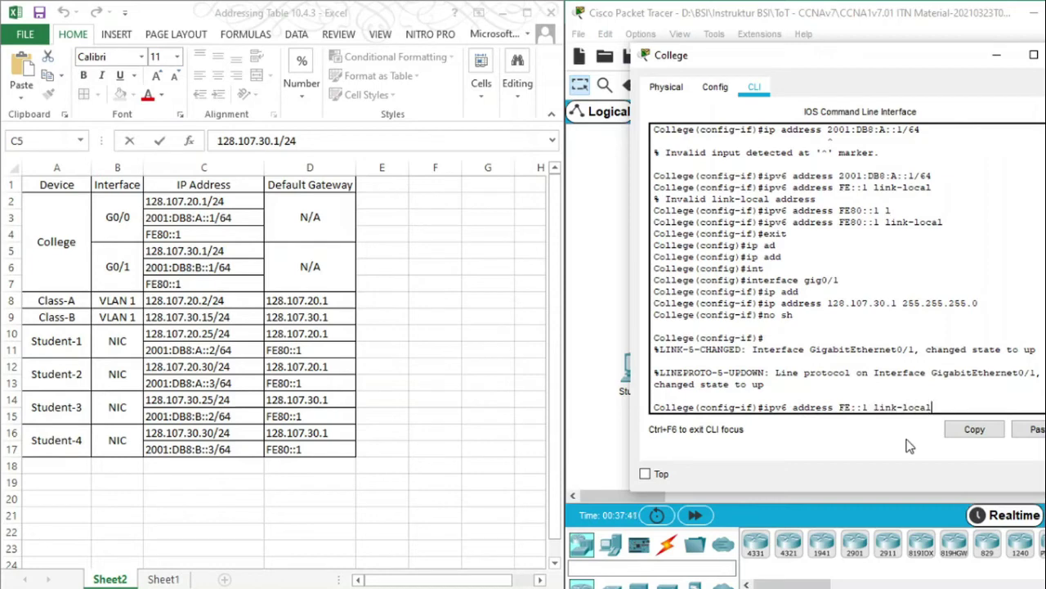
{"action": "key", "text": "Up"}
{"action": "key", "text": "Left"}
{"action": "key", "text": "Left"}
{"action": "key", "text": "Left"}
{"action": "key", "text": "Left"}
{"action": "key", "text": "Left"}
{"action": "key", "text": "Left"}
{"action": "key", "text": "BackSpace"}
{"action": "type", "text": "B"}
{"action": "key", "text": "Return"}
{"action": "key", "text": "Up"}
{"action": "key", "text": "Up"}
{"action": "key", "text": "Up"}
{"action": "key", "text": "Up"}
{"action": "key", "text": "Up"}
{"action": "key", "text": "Up"}
{"action": "key", "text": "Up"}
{"action": "key", "text": "Up"}
{"action": "key", "text": "Up"}
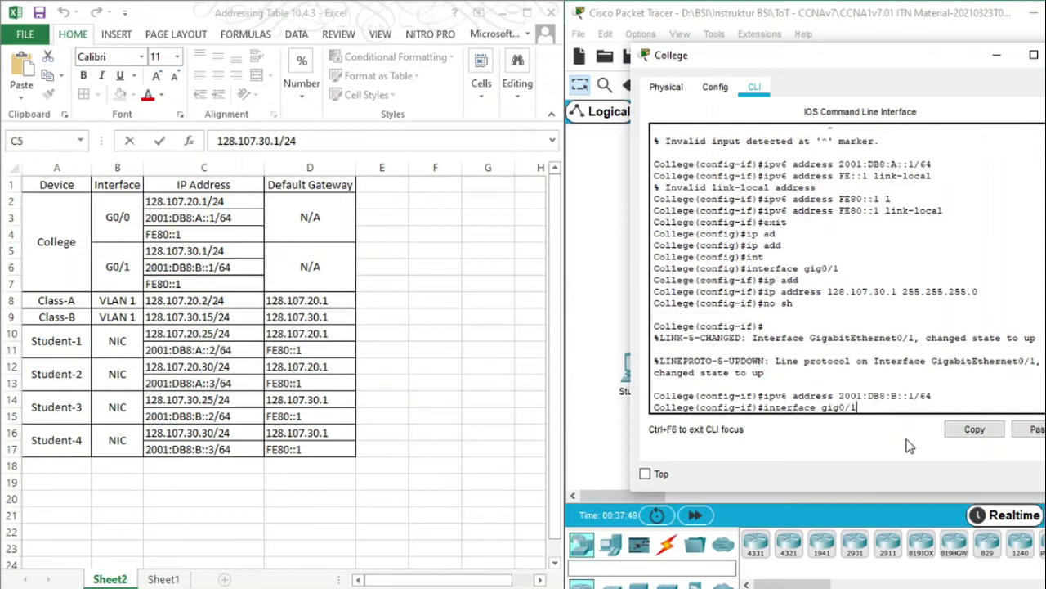
{"action": "key", "text": "Up"}
{"action": "key", "text": "Up"}
{"action": "key", "text": "Up"}
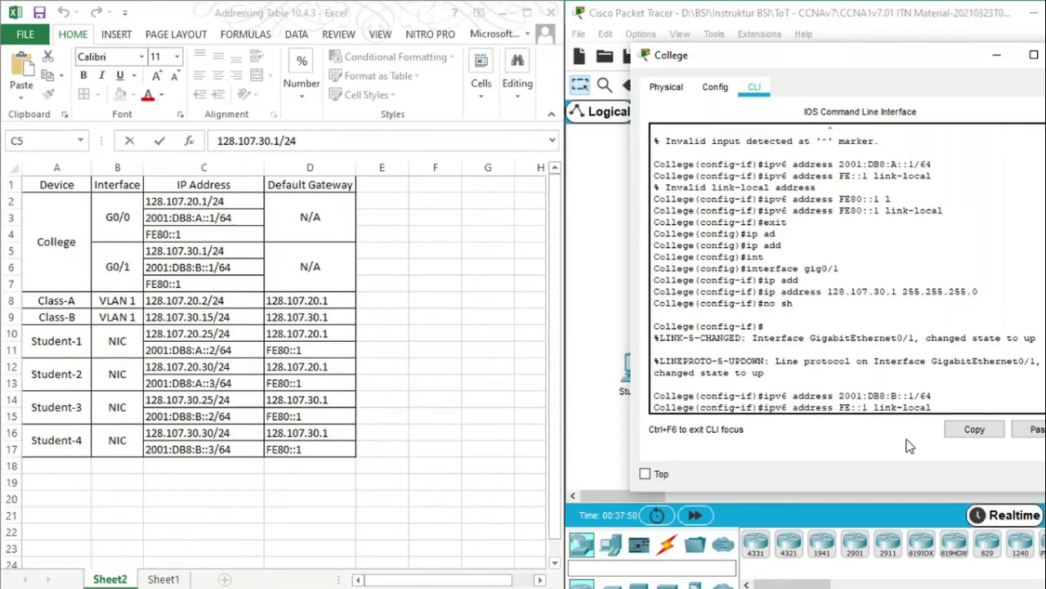
{"action": "key", "text": "Down"}
{"action": "key", "text": "Down"}
{"action": "key", "text": "Return"}
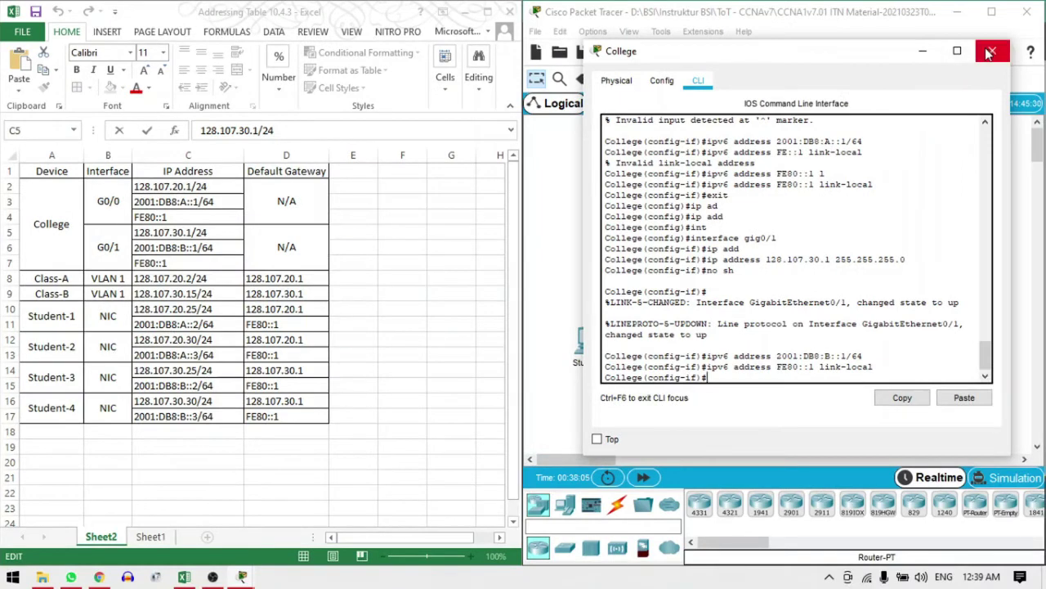
Close the College router window and bring up the activity instructions showing 51% completion
{"action": "left_click", "coordinate": [990, 52]}
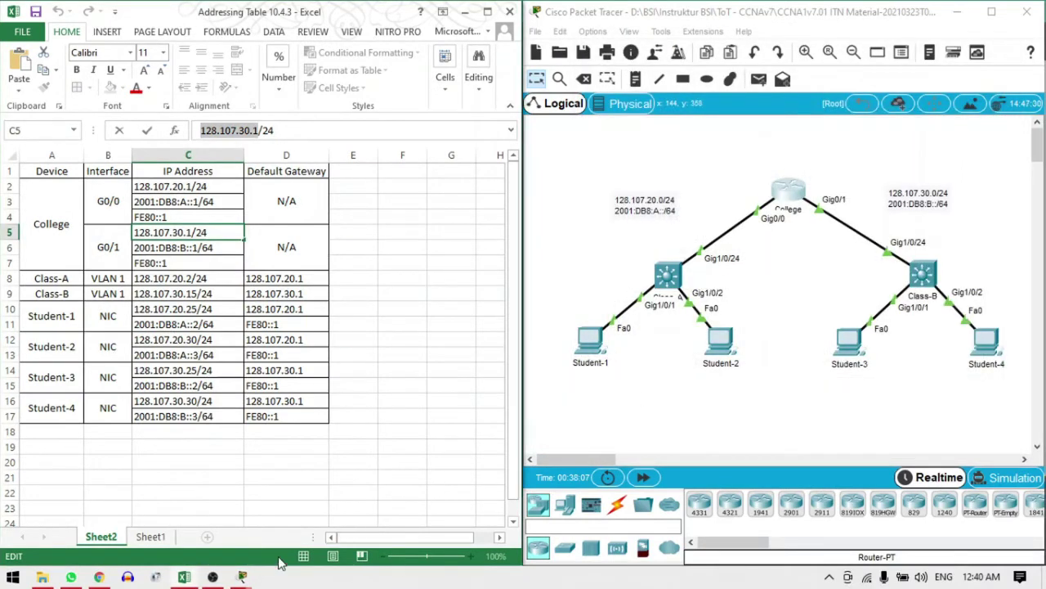
{"action": "left_click", "coordinate": [242, 577]}
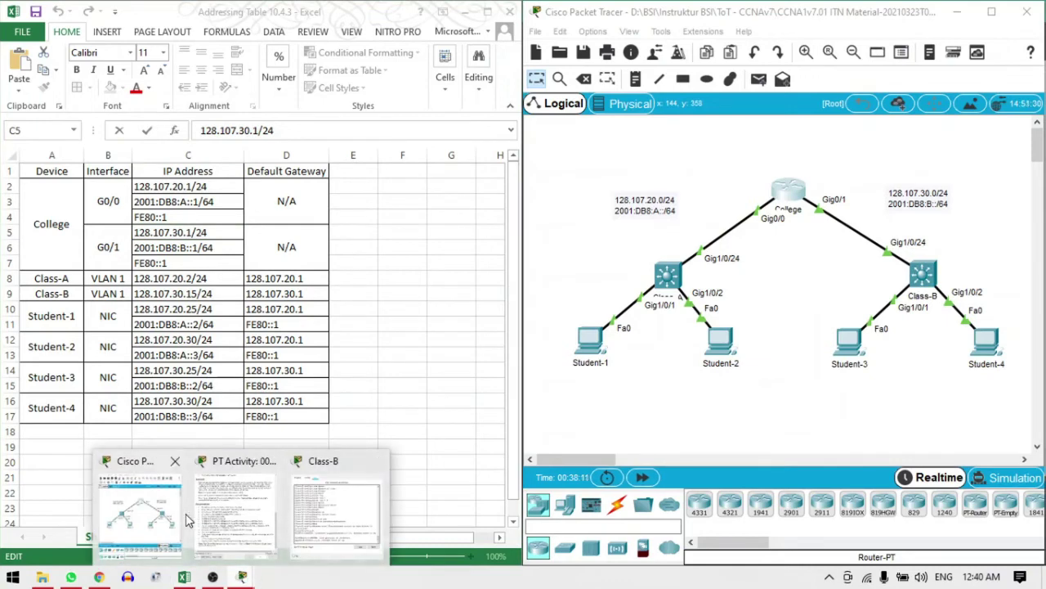
{"action": "left_click", "coordinate": [259, 524]}
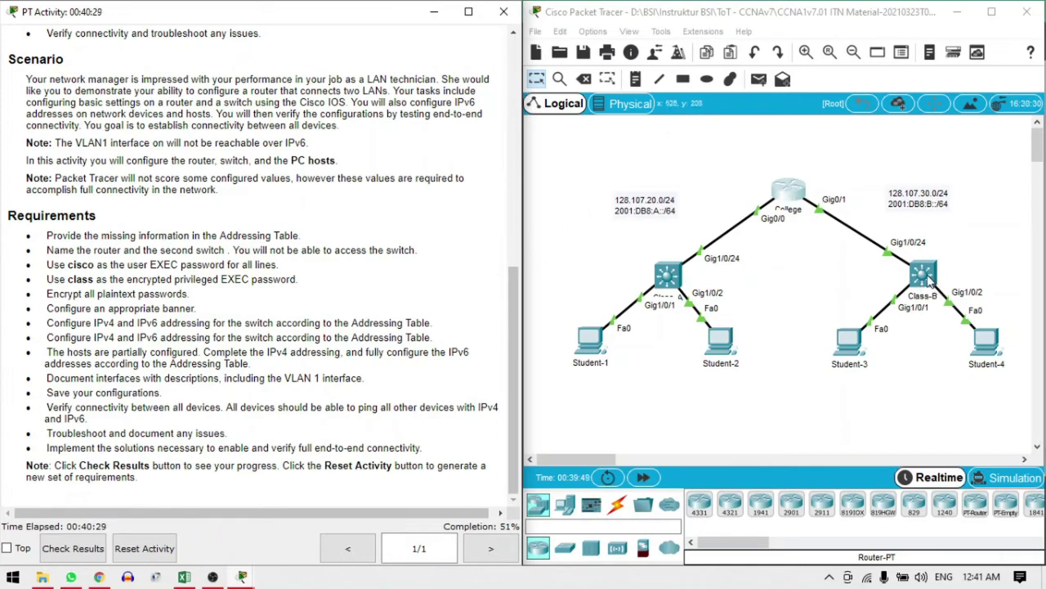
In the Class-B switch CLI, enter interface VLAN 1 configuration and start the ip address command
{"action": "left_click", "coordinate": [924, 274]}
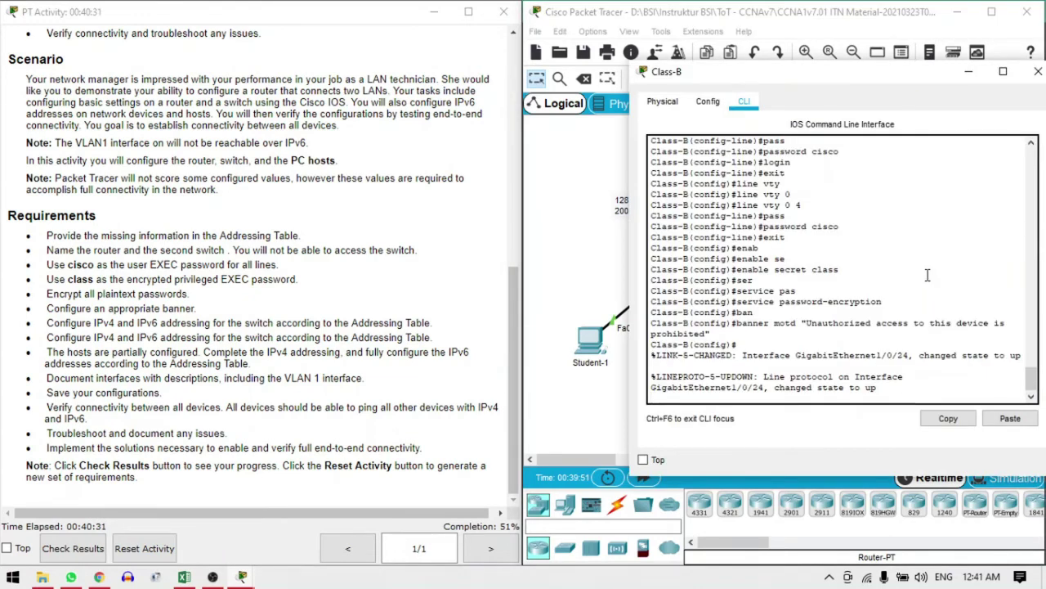
{"action": "key", "text": "Return"}
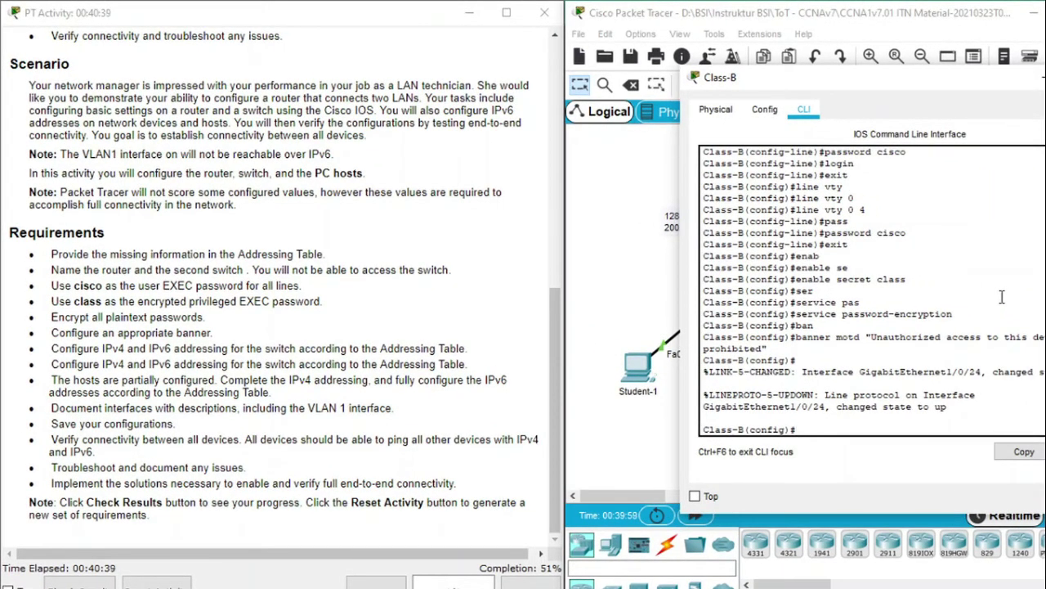
{"action": "type", "text": "int vlan 1"}
{"action": "key", "text": "Return"}
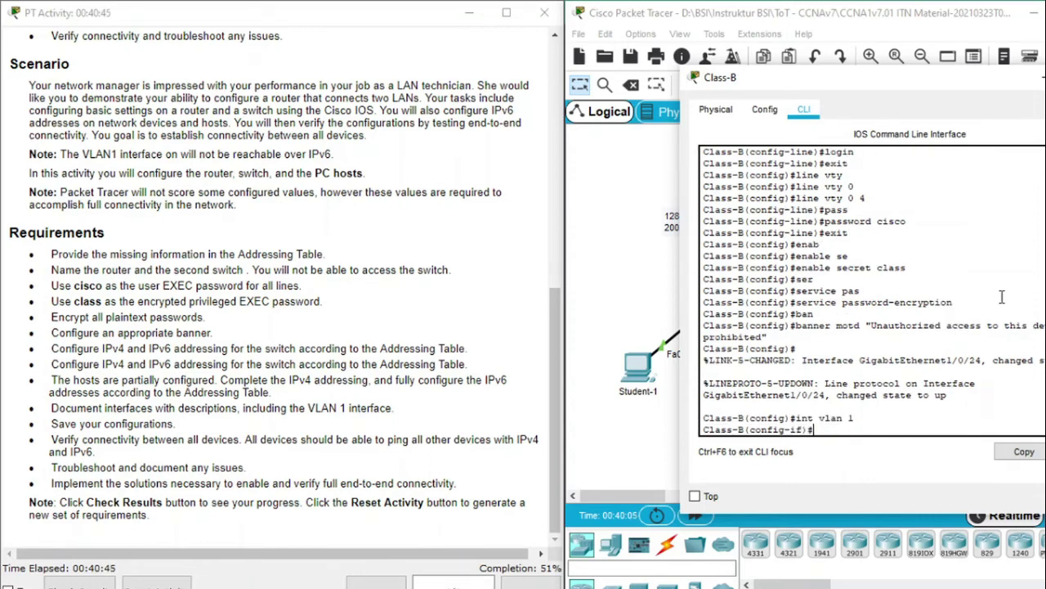
{"action": "type", "text": "ip add"}
{"action": "key", "text": "Tab"}
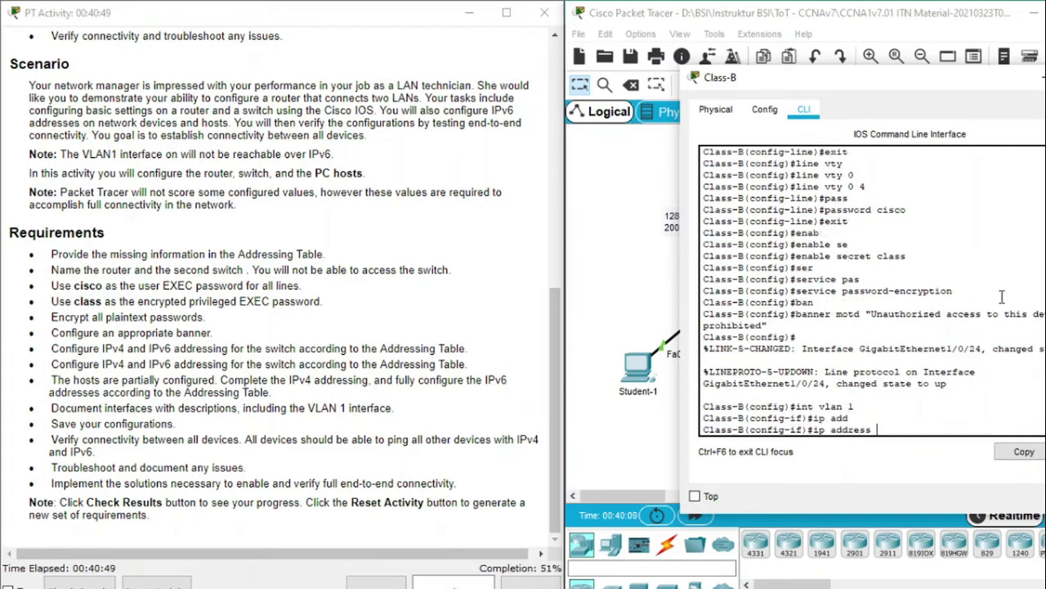
Assign 128.107.30.15 255.255.255.0 to VLAN 1, copying the address from the addressing table
{"action": "key", "text": "alt+Tab"}
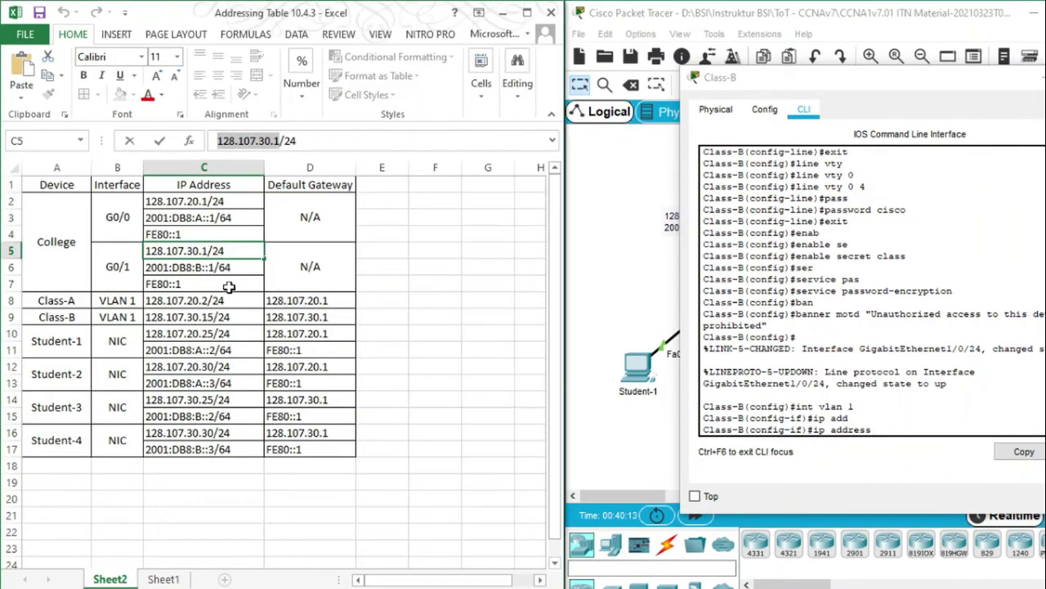
{"action": "left_click", "coordinate": [206, 317]}
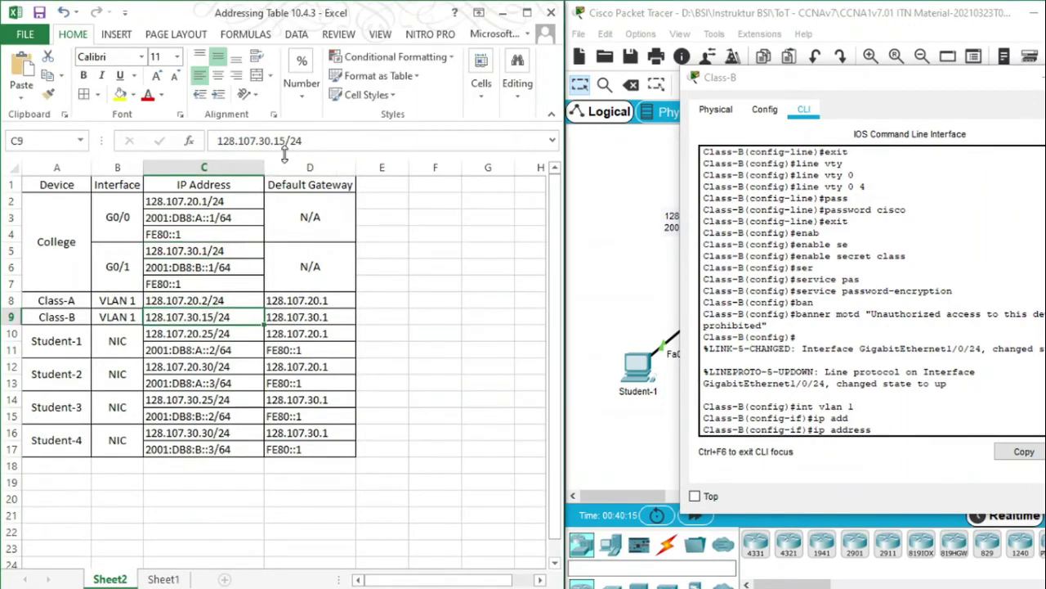
{"action": "left_click_drag", "start_coordinate": [285, 140], "coordinate": [190, 140]}
{"action": "key", "text": "super+c"}
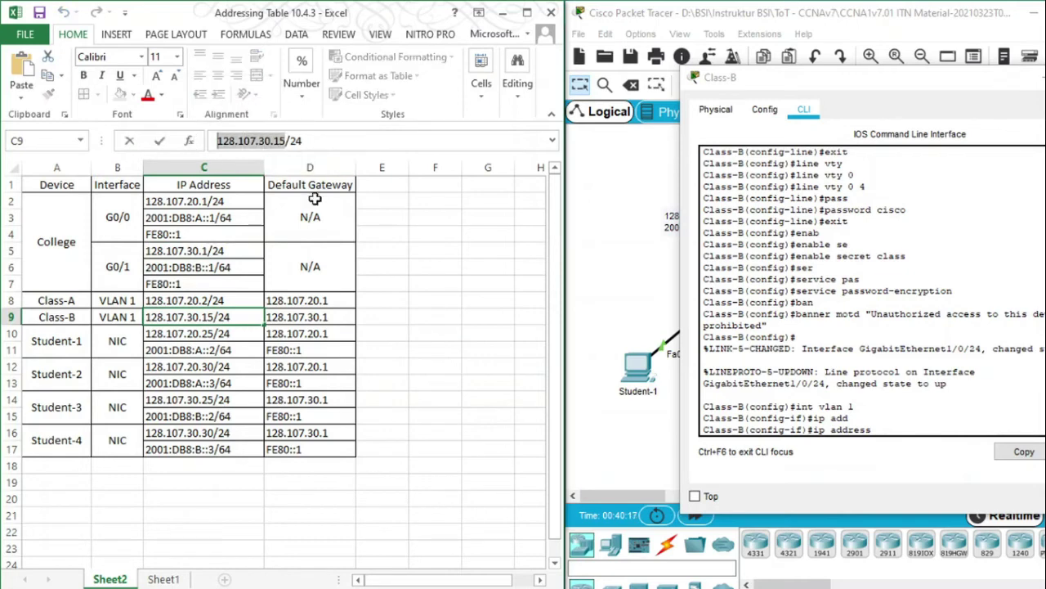
{"action": "left_click", "coordinate": [881, 430]}
{"action": "right_click", "coordinate": [882, 430]}
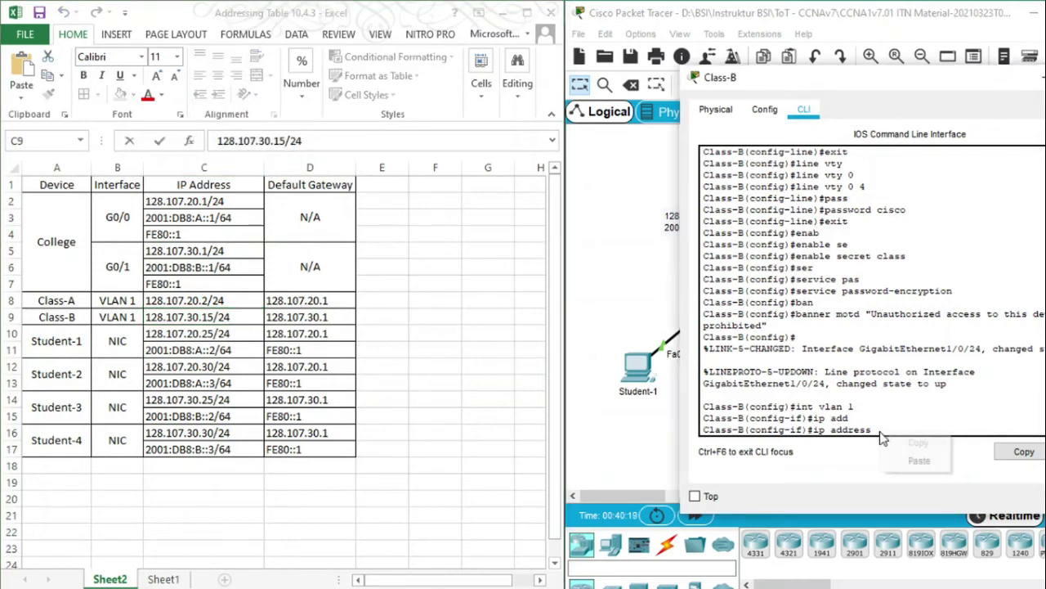
{"action": "left_click", "coordinate": [924, 460]}
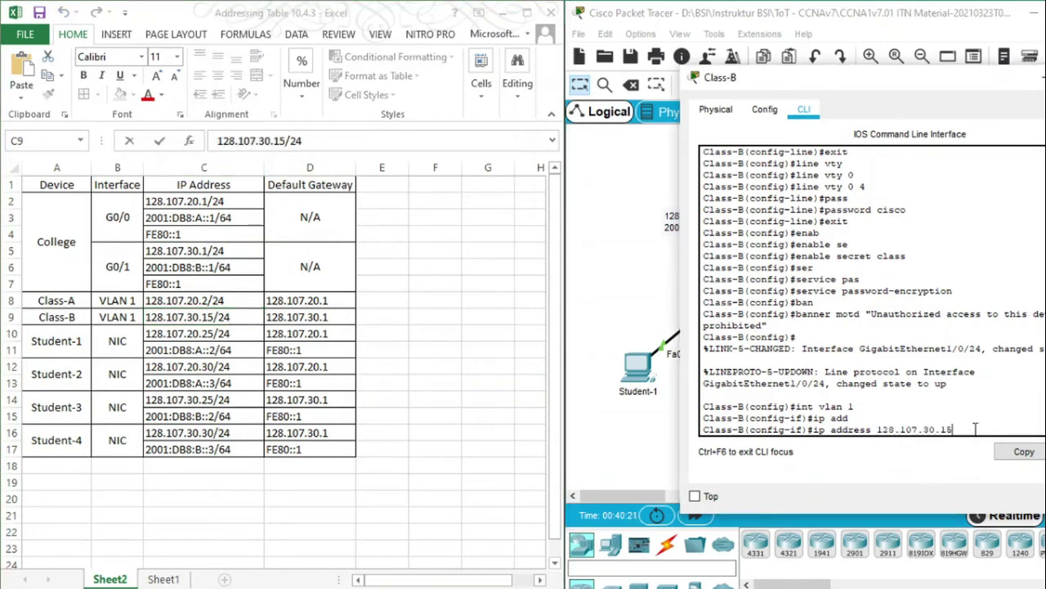
{"action": "type", "text": "255.255.255.0"}
{"action": "key", "text": "Return"}
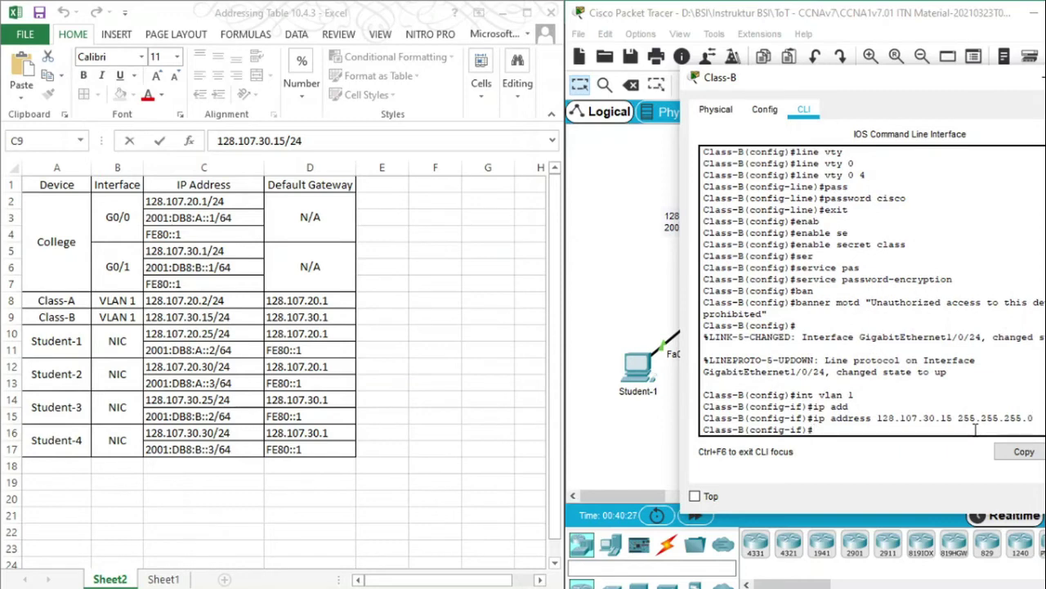
Enable VLAN 1 with no shutdown and close the Class-B window
{"action": "type", "text": "nos"}
{"action": "key", "text": "BackSpace"}
{"action": "type", "text": "sh"}
{"action": "key", "text": "Return"}
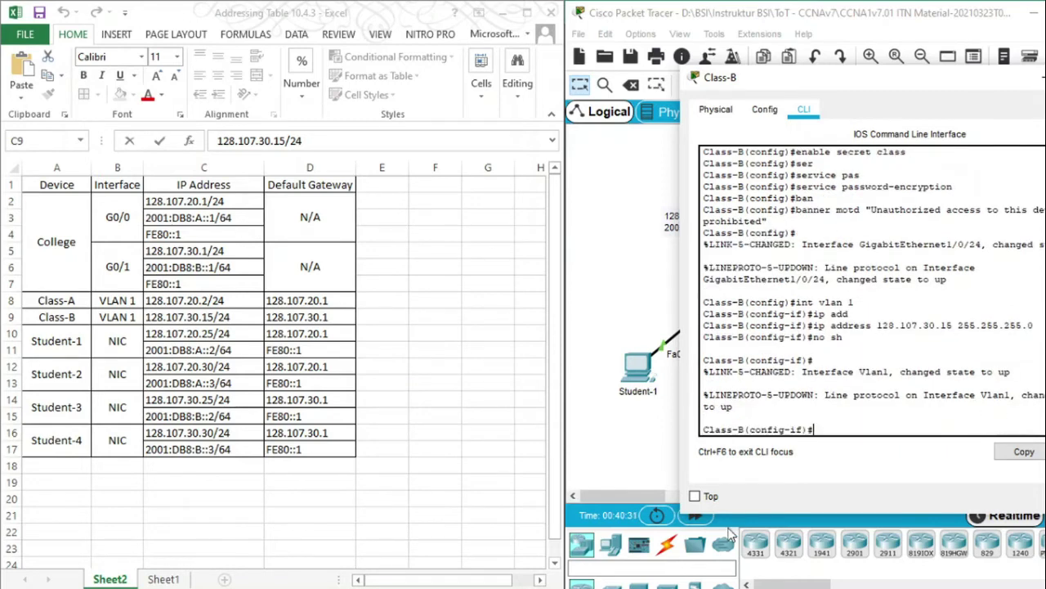
{"action": "left_click", "coordinate": [505, 18]}
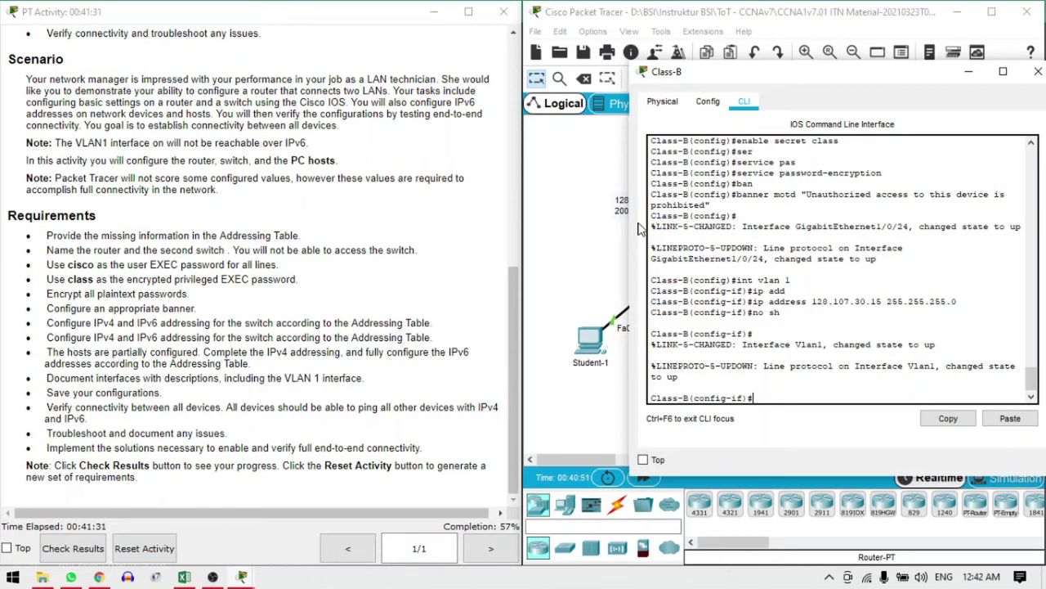
{"action": "left_click", "coordinate": [301, 169]}
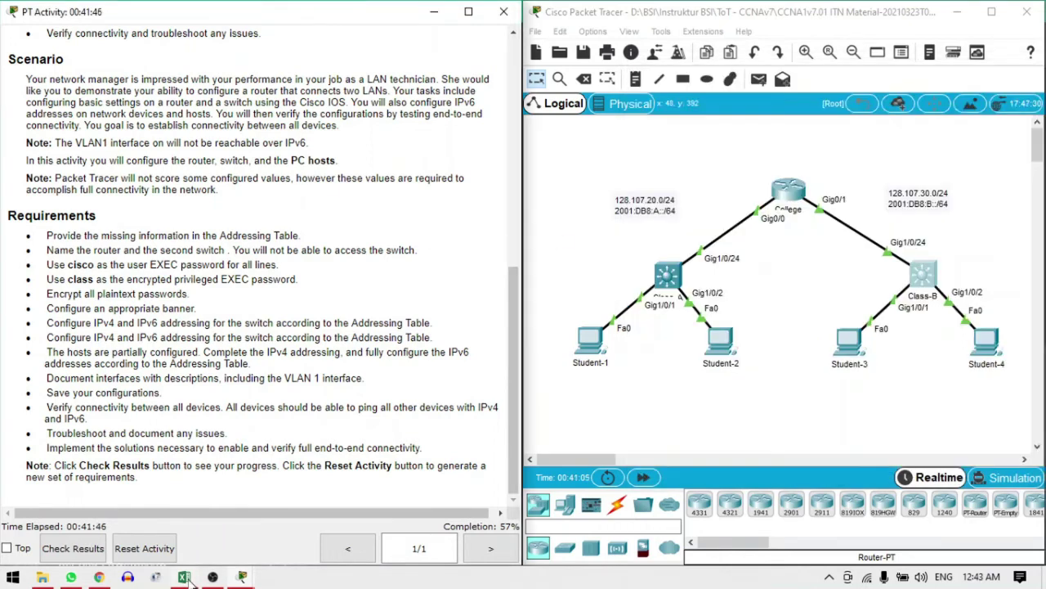
Set Student-1's IPv4 default gateway to 128.107.20.1
{"action": "left_click", "coordinate": [184, 576]}
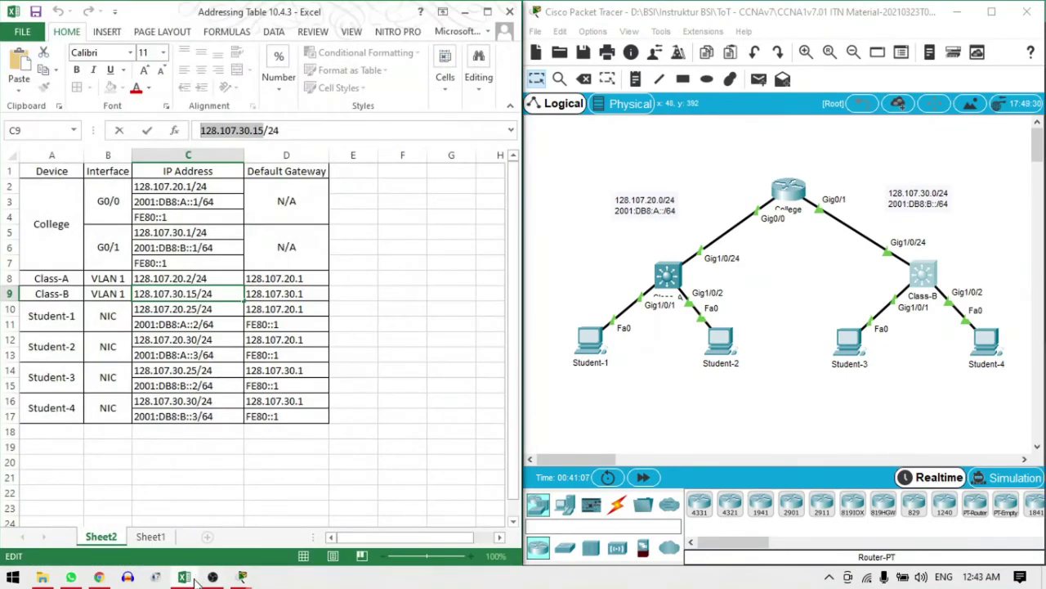
{"action": "left_click", "coordinate": [666, 439]}
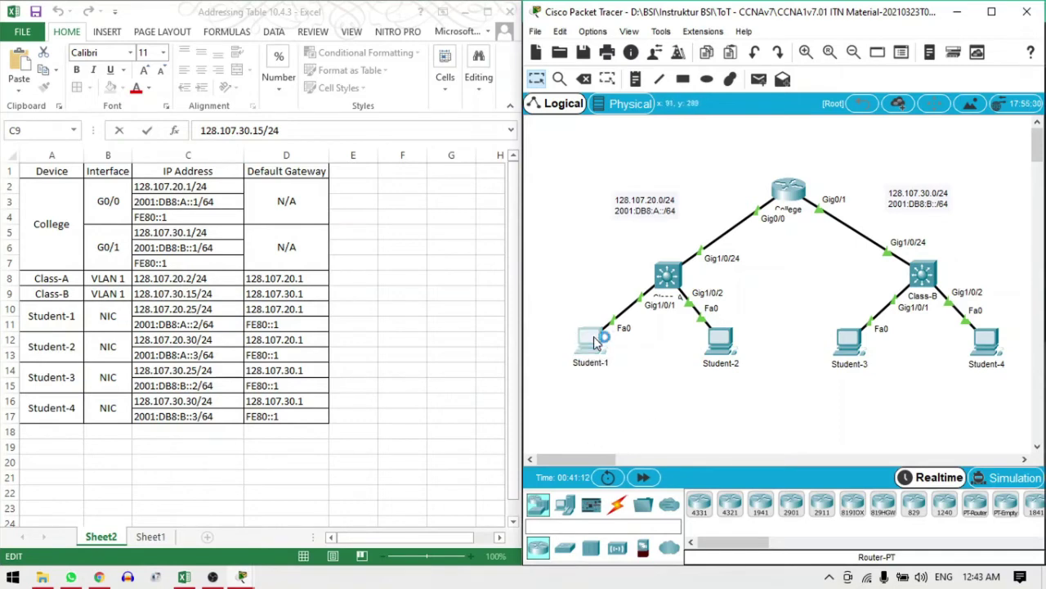
{"action": "left_click", "coordinate": [593, 342]}
{"action": "left_click", "coordinate": [396, 189]}
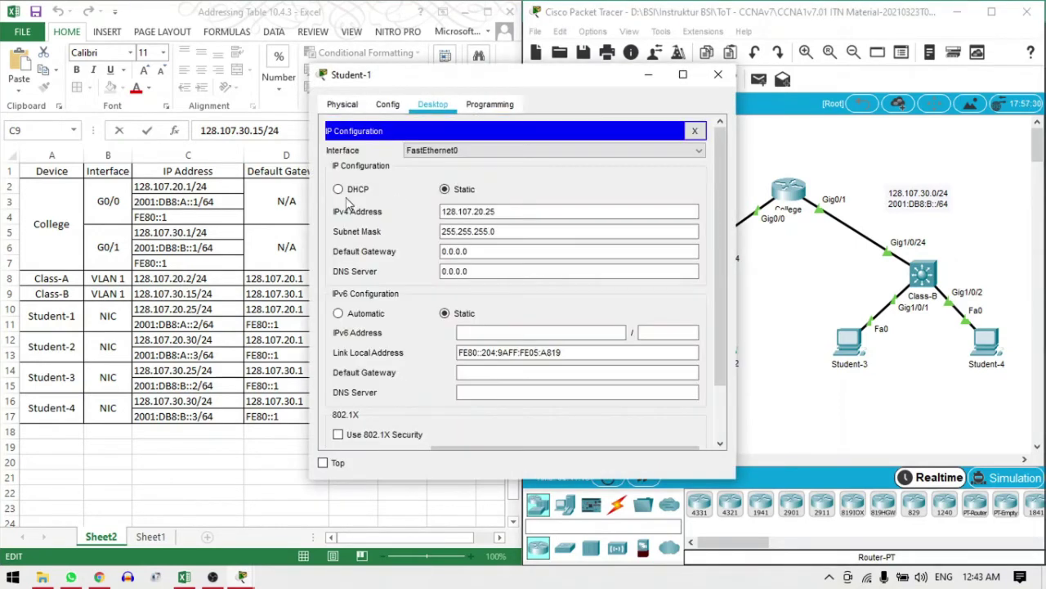
{"action": "double_click", "coordinate": [494, 213]}
{"action": "left_click_drag", "start_coordinate": [496, 211], "coordinate": [422, 208]}
{"action": "key", "text": "ctrl+c"}
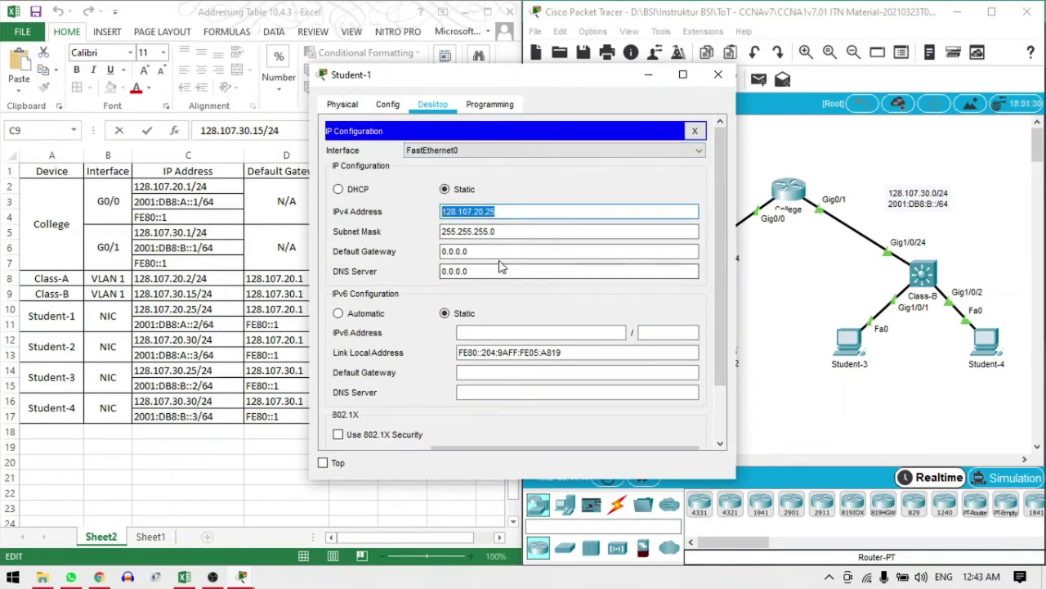
{"action": "key", "text": "Tab"}
{"action": "key", "text": "Tab"}
{"action": "key", "text": "ctrl+v"}
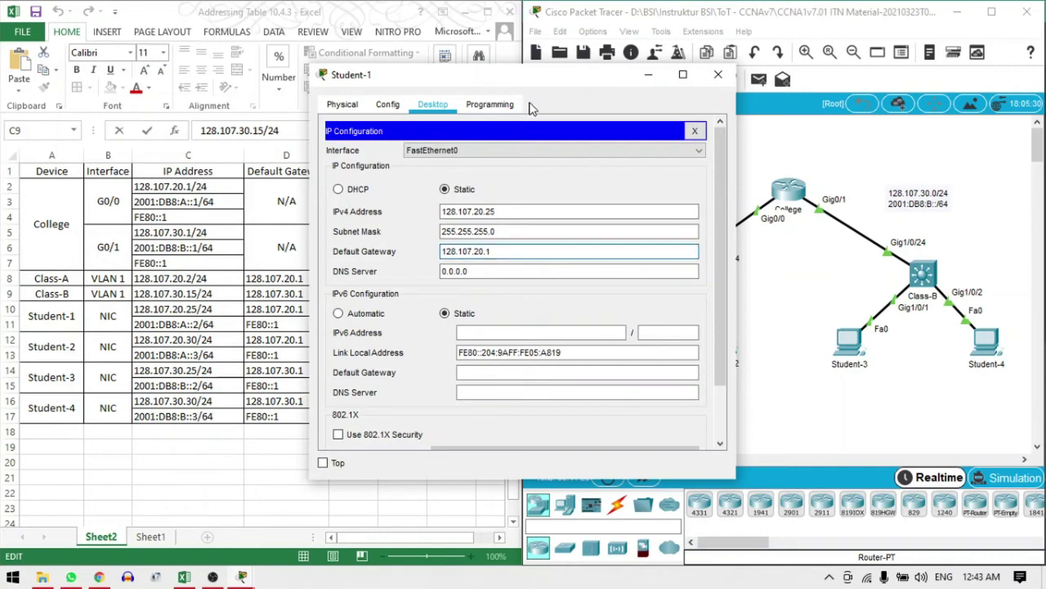
Give Student-1 the IPv6 address 2001:DB8:A::2 with prefix length 64
{"action": "left_click_drag", "start_coordinate": [513, 82], "coordinate": [710, 99]}
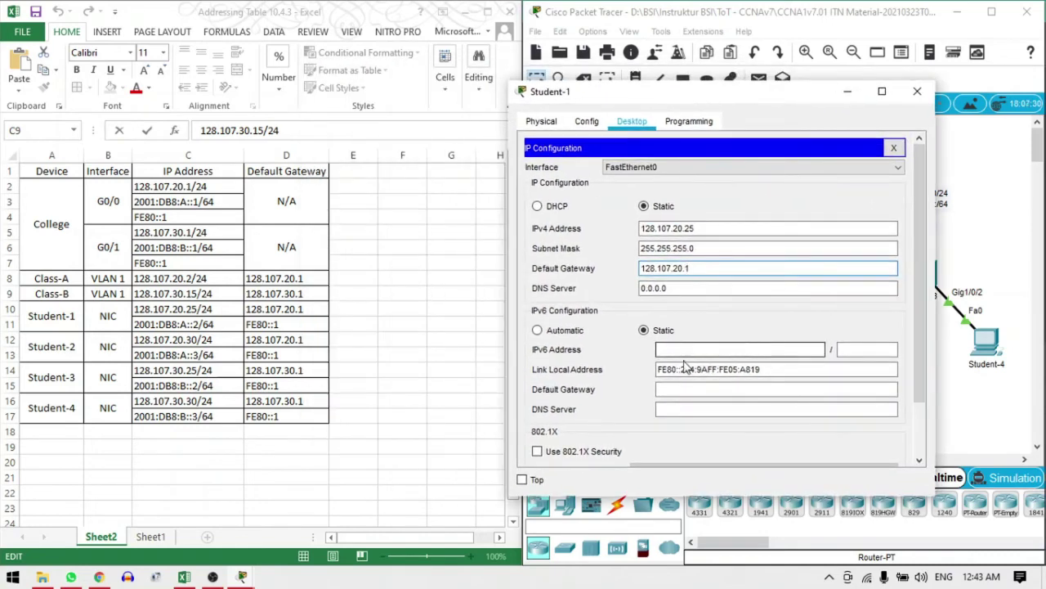
{"action": "left_click", "coordinate": [670, 350]}
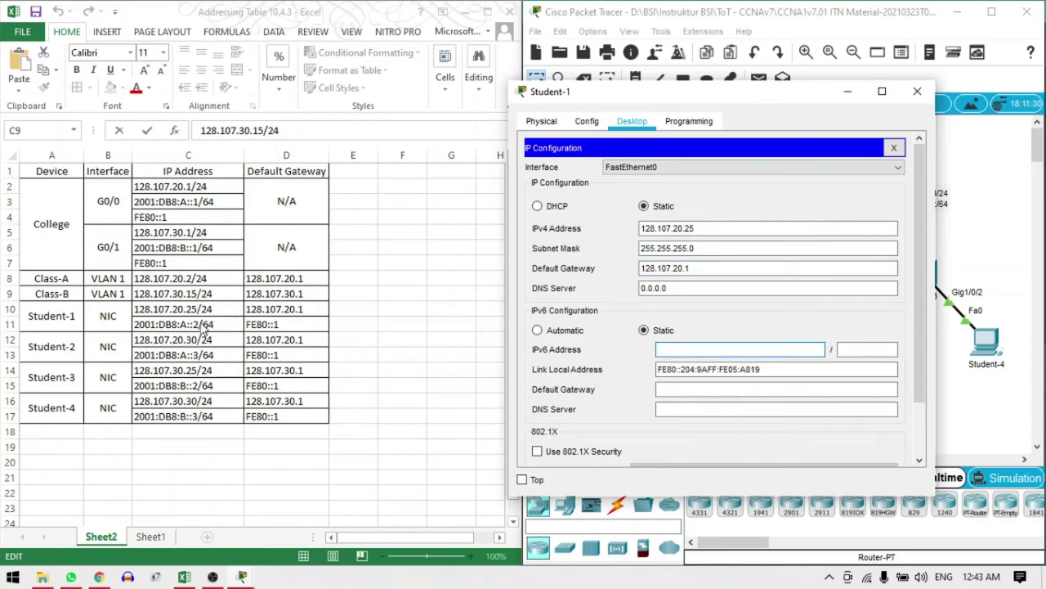
{"action": "left_click", "coordinate": [205, 323]}
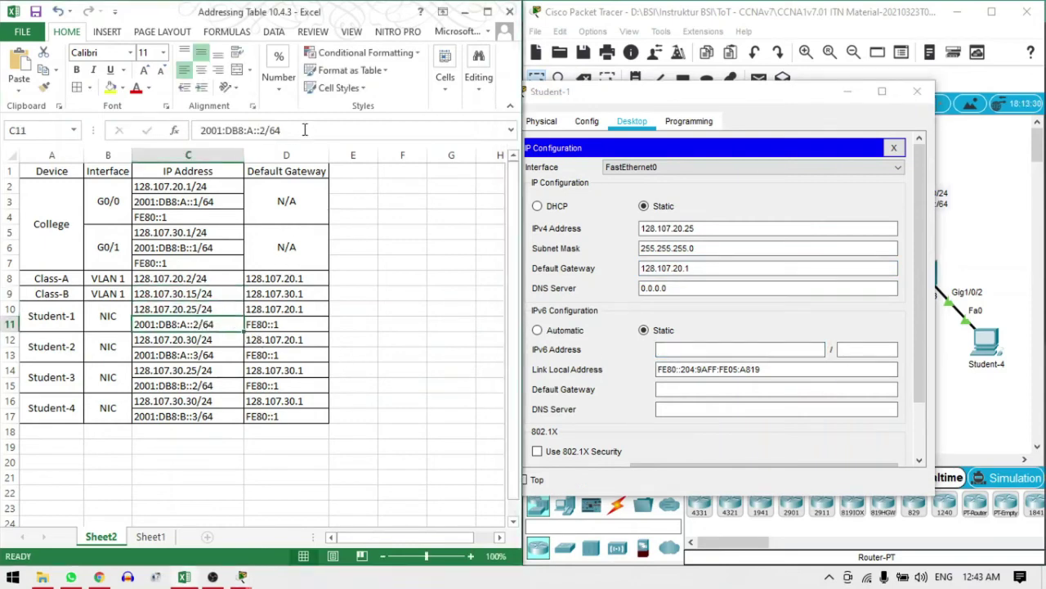
{"action": "left_click_drag", "start_coordinate": [306, 130], "coordinate": [159, 129]}
{"action": "key", "text": "ctrl+c"}
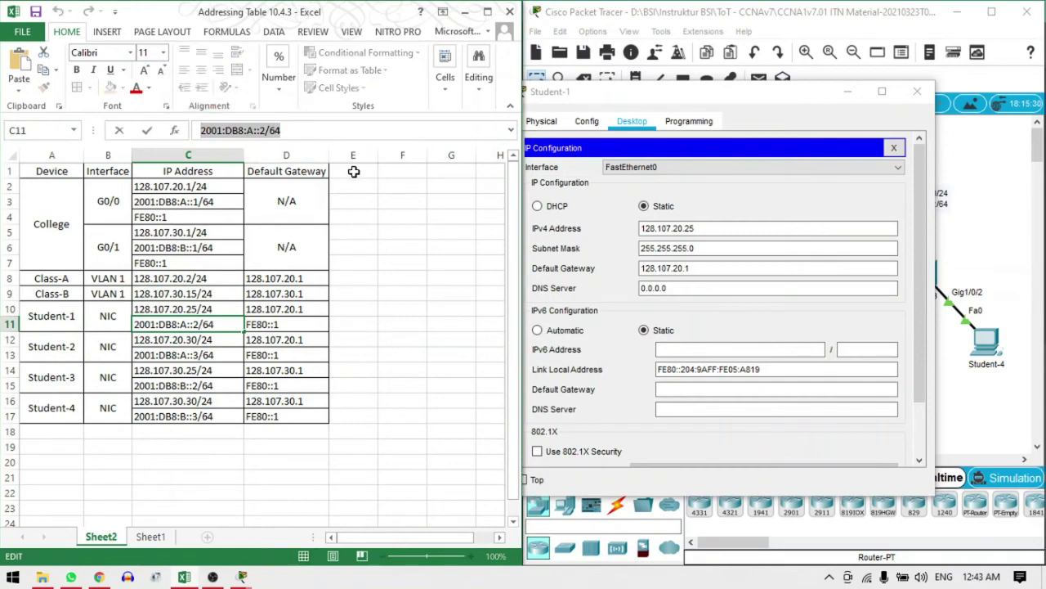
{"action": "left_click", "coordinate": [719, 350]}
{"action": "key", "text": "ctrl+v"}
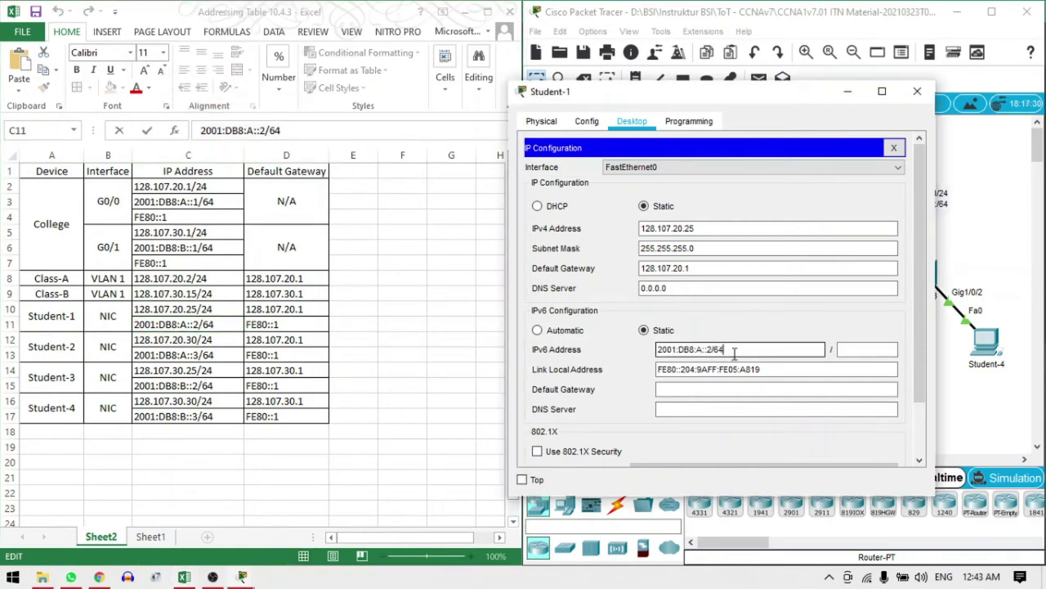
{"action": "left_click_drag", "start_coordinate": [725, 350], "coordinate": [710, 350]}
{"action": "key", "text": "BackSpace"}
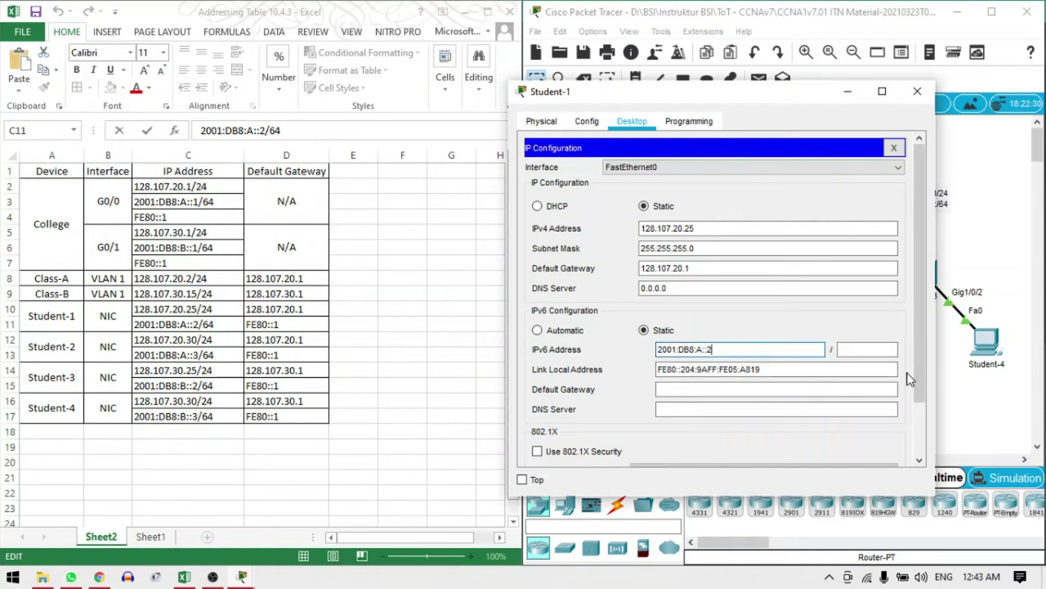
{"action": "left_click", "coordinate": [876, 350]}
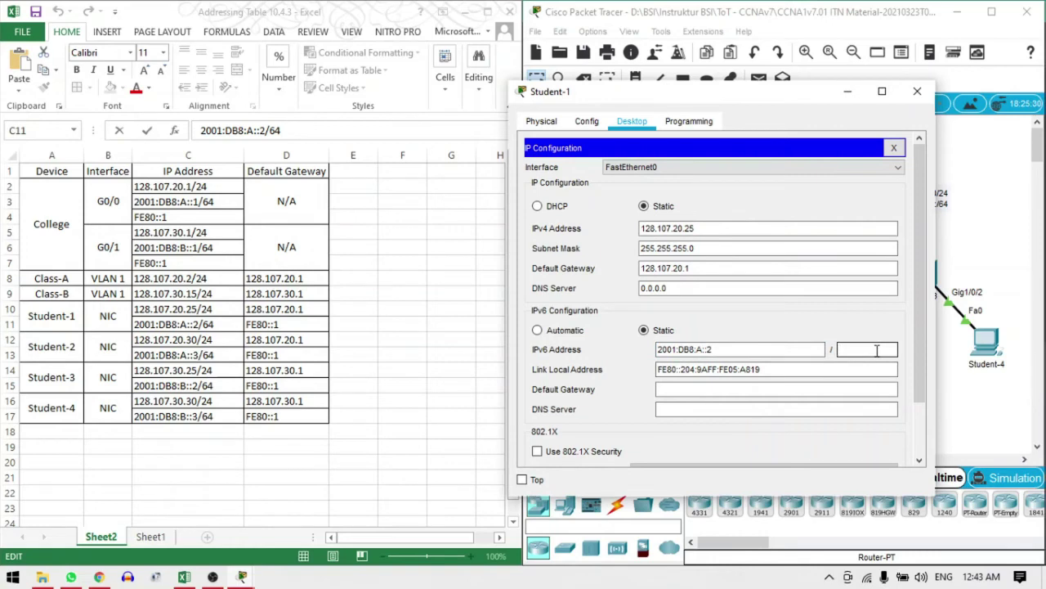
{"action": "type", "text": "64"}
Set Student-1's IPv6 default gateway to FE80::1 and close its window
{"action": "left_click", "coordinate": [797, 390]}
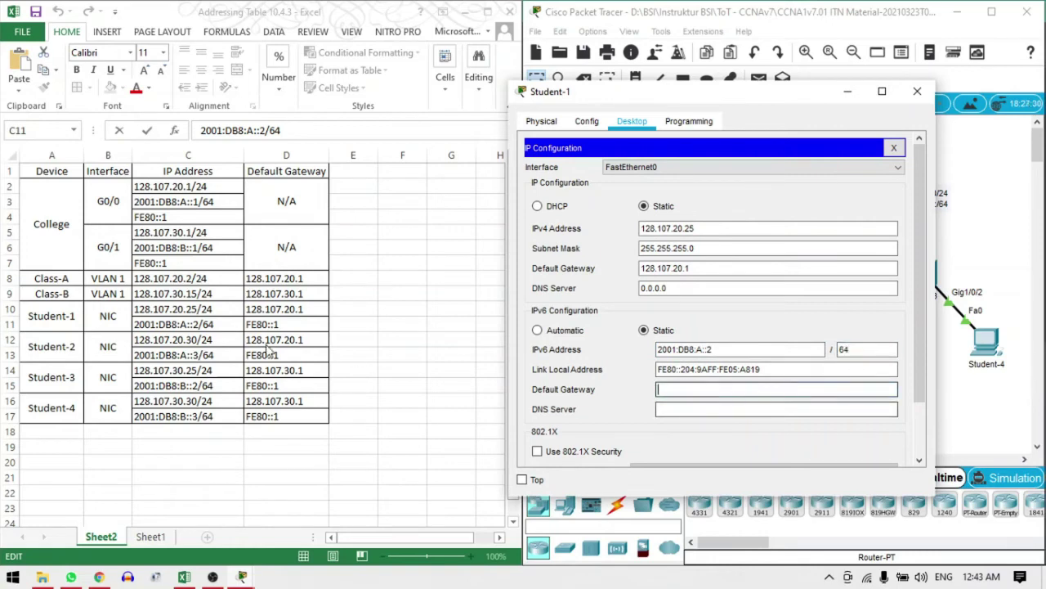
{"action": "left_click", "coordinate": [171, 263]}
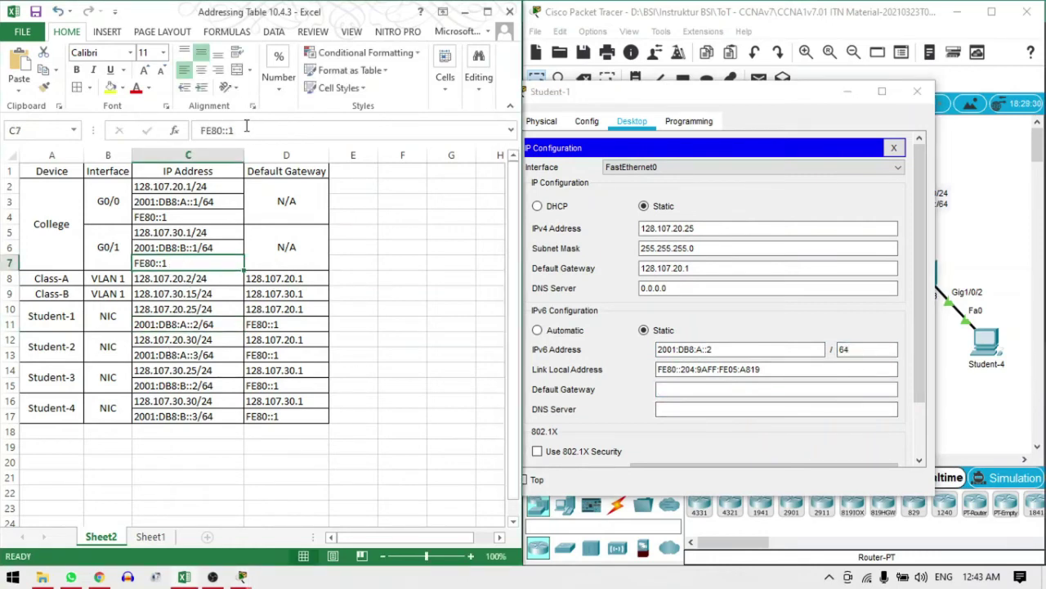
{"action": "left_click_drag", "start_coordinate": [246, 130], "coordinate": [199, 130]}
{"action": "key", "text": "super+c"}
{"action": "left_click", "coordinate": [679, 390]}
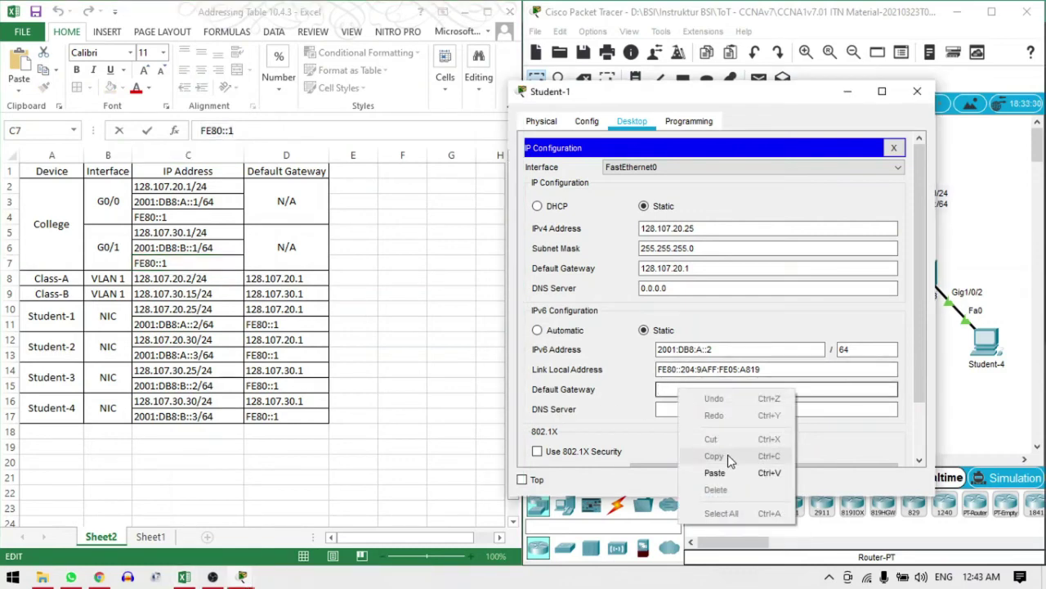
{"action": "left_click", "coordinate": [724, 473]}
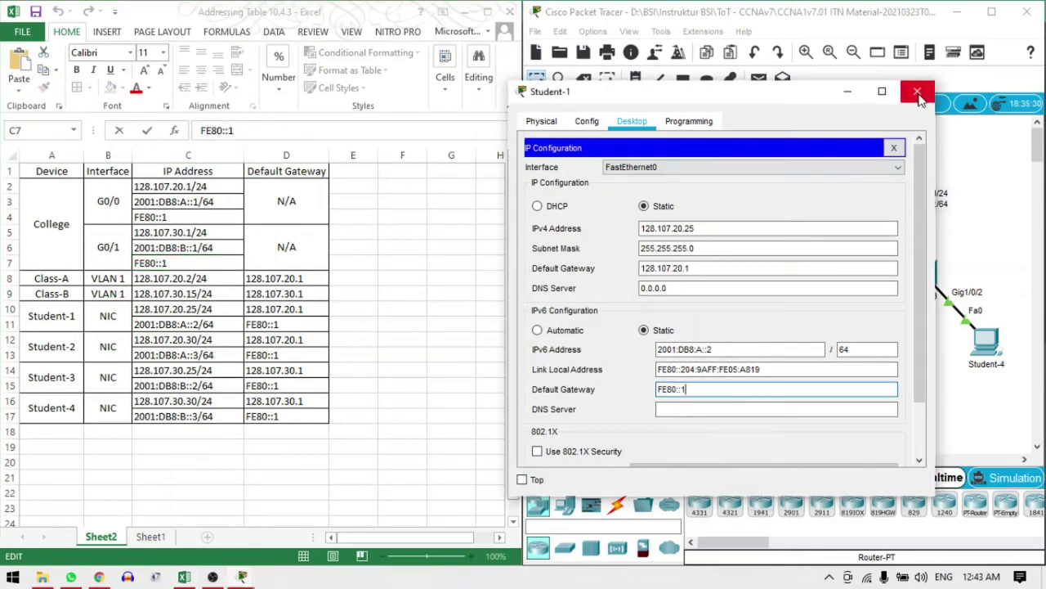
{"action": "left_click", "coordinate": [917, 91]}
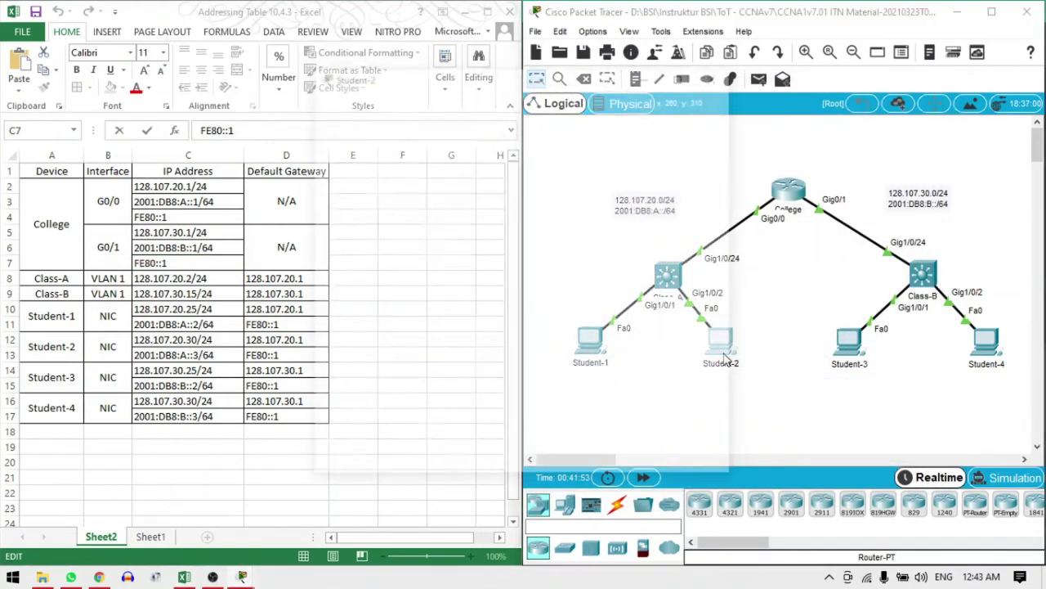
Set Student-2's IPv4 default gateway to 128.107.20.1
{"action": "left_click", "coordinate": [723, 357]}
{"action": "left_click", "coordinate": [378, 176]}
{"action": "left_click", "coordinate": [478, 232]}
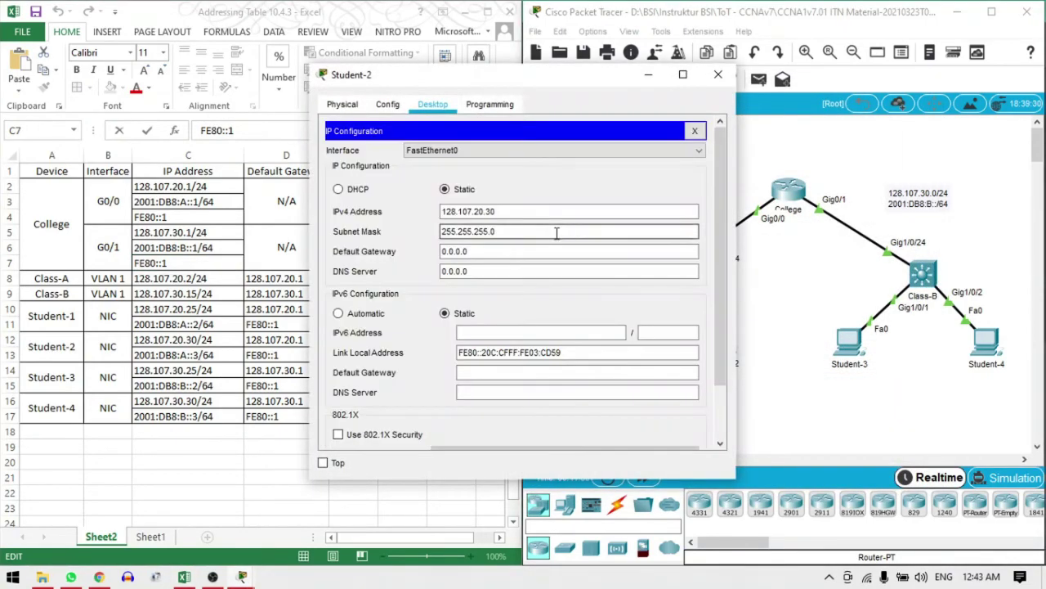
{"action": "left_click_drag", "start_coordinate": [524, 211], "coordinate": [409, 214]}
{"action": "key", "text": "ctrl+c"}
{"action": "left_click", "coordinate": [503, 251]}
{"action": "key", "text": "ctrl+a"}
{"action": "key", "text": "ctrl+v"}
{"action": "key", "text": "BackSpace"}
{"action": "key", "text": "BackSpace"}
{"action": "type", "text": "1"}
{"action": "left_click_drag", "start_coordinate": [458, 75], "coordinate": [663, 83]}
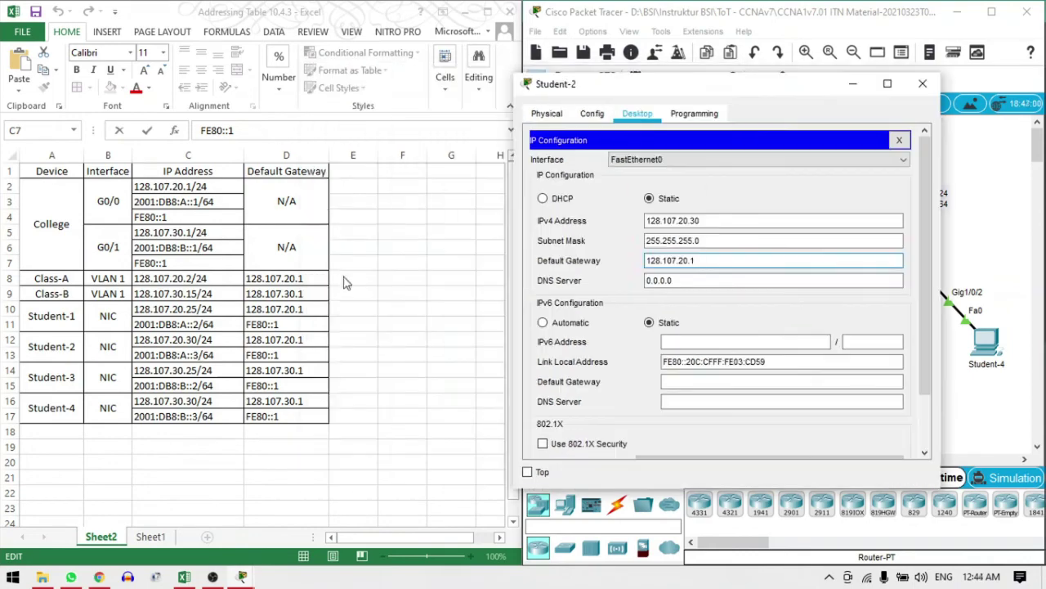
Give Student-2 the IPv6 address 2001:DB8:A::3/64 from cell C13 and close its window
{"action": "left_click", "coordinate": [188, 354]}
{"action": "left_click_drag", "start_coordinate": [201, 130], "coordinate": [282, 130]}
{"action": "key", "text": "ctrl+c"}
{"action": "right_click", "coordinate": [670, 342]}
{"action": "left_click", "coordinate": [752, 425]}
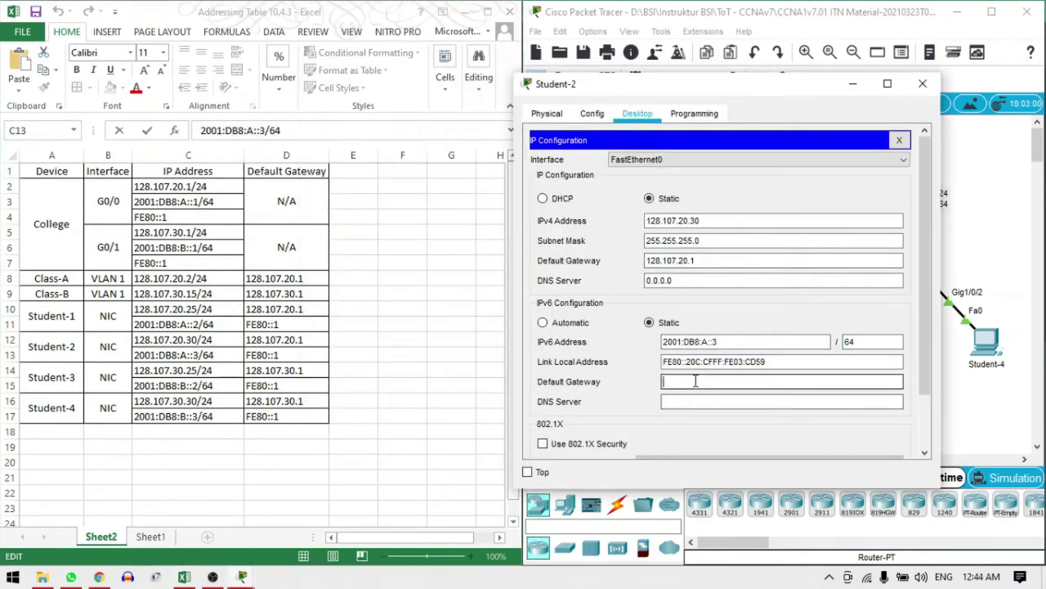
{"action": "left_click", "coordinate": [923, 83]}
Set Student-3's IPv4 default gateway to 128.107.30.1
{"action": "left_click", "coordinate": [872, 398]}
{"action": "left_click", "coordinate": [374, 175]}
{"action": "left_click_drag", "start_coordinate": [409, 77], "coordinate": [686, 106]}
{"action": "left_click", "coordinate": [817, 283]}
{"action": "type", "text": "128.107.30.1"}
Give Student-3 IPv6 2001:DB8:B::2/64 with gateway FE80::1, close it, and open Student-4
{"action": "left_click", "coordinate": [188, 385]}
{"action": "left_click_drag", "start_coordinate": [201, 130], "coordinate": [282, 130]}
{"action": "key", "text": "ctrl+c"}
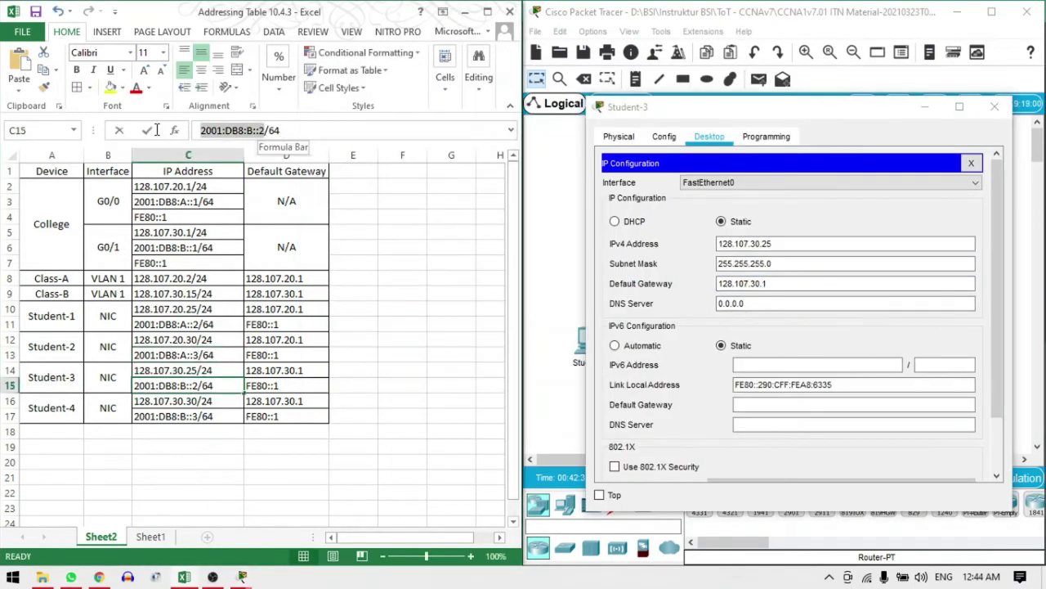
{"action": "left_click", "coordinate": [817, 365]}
{"action": "key", "text": "ctrl+v"}
{"action": "left_click", "coordinate": [818, 404]}
{"action": "type", "text": "FE80::1"}
{"action": "left_click", "coordinate": [994, 106]}
{"action": "left_click", "coordinate": [987, 342]}
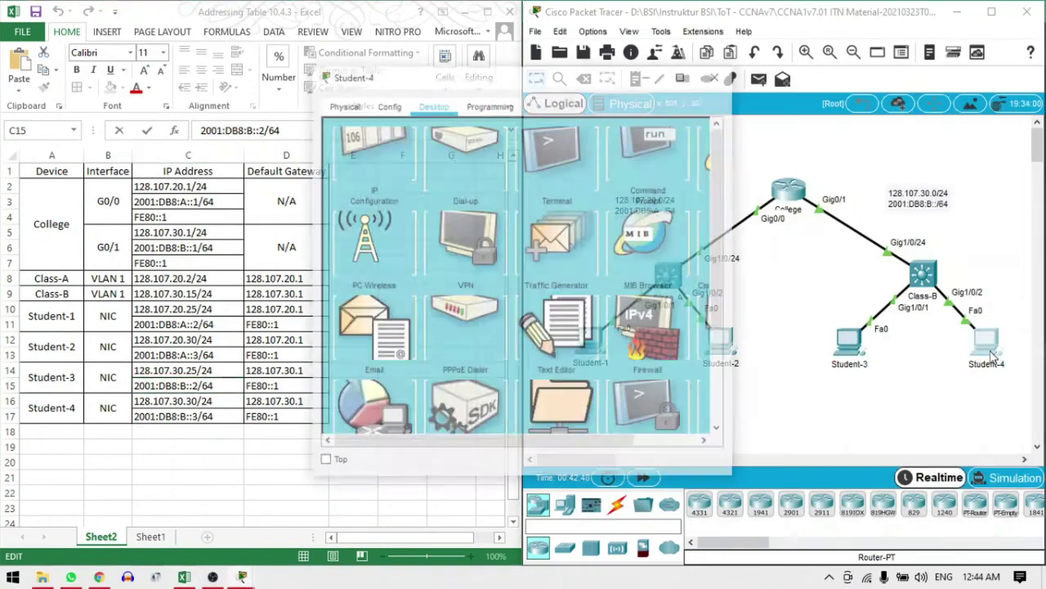
Set Student-4's IPv4 address to 128.107.30.30 with default gateway 128.107.30.1
{"action": "left_click", "coordinate": [337, 171]}
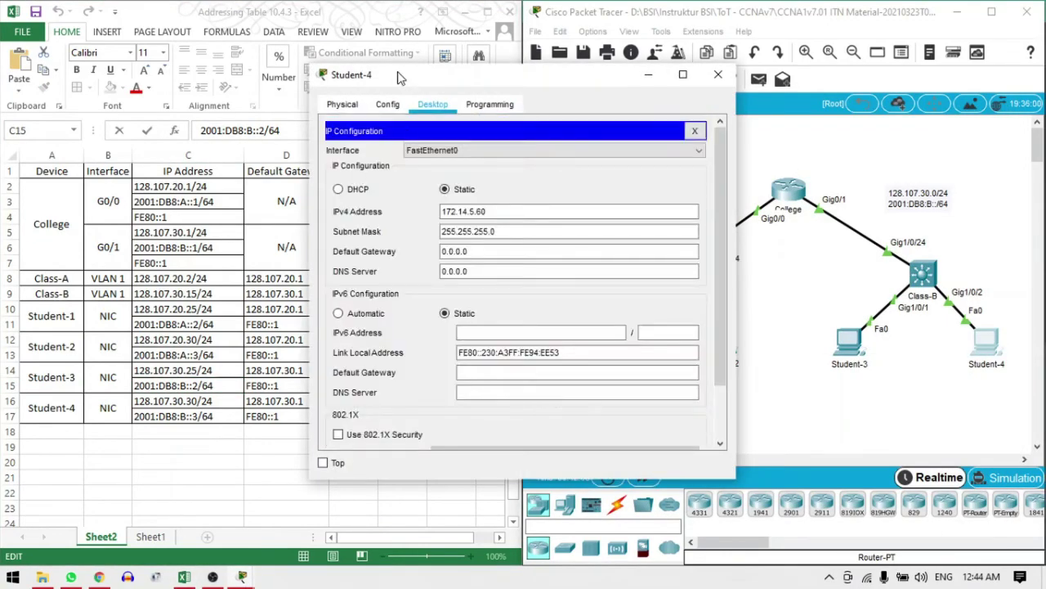
{"action": "left_click_drag", "start_coordinate": [408, 74], "coordinate": [652, 111]}
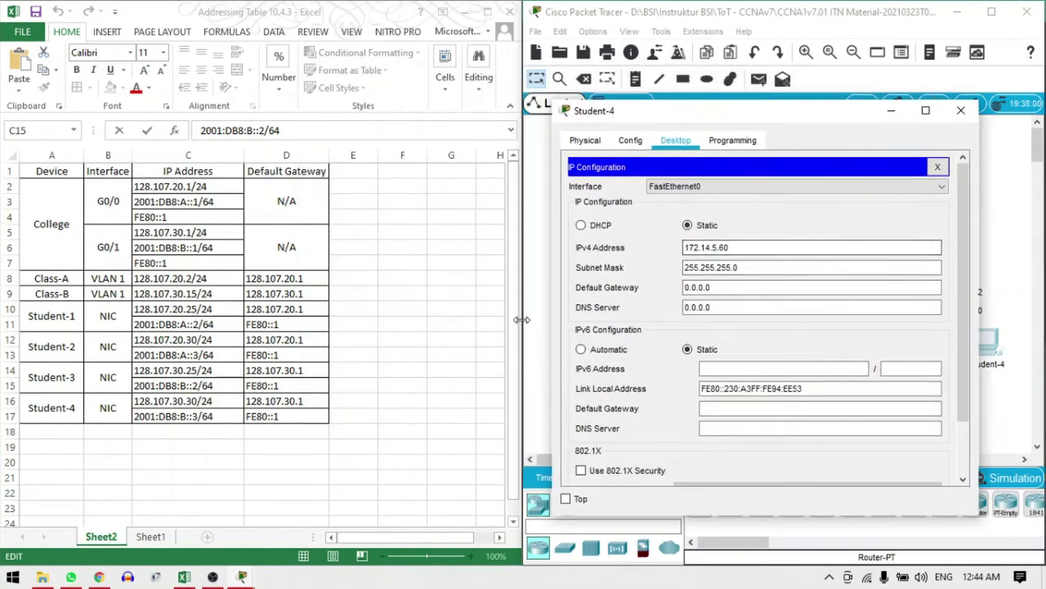
{"action": "left_click", "coordinate": [218, 404]}
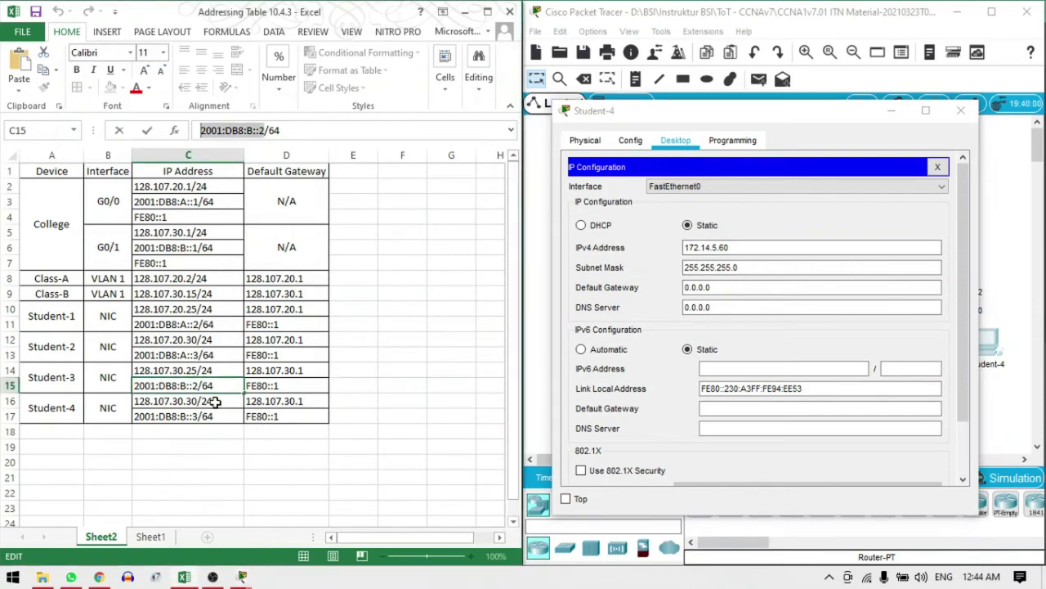
{"action": "left_click", "coordinate": [215, 402]}
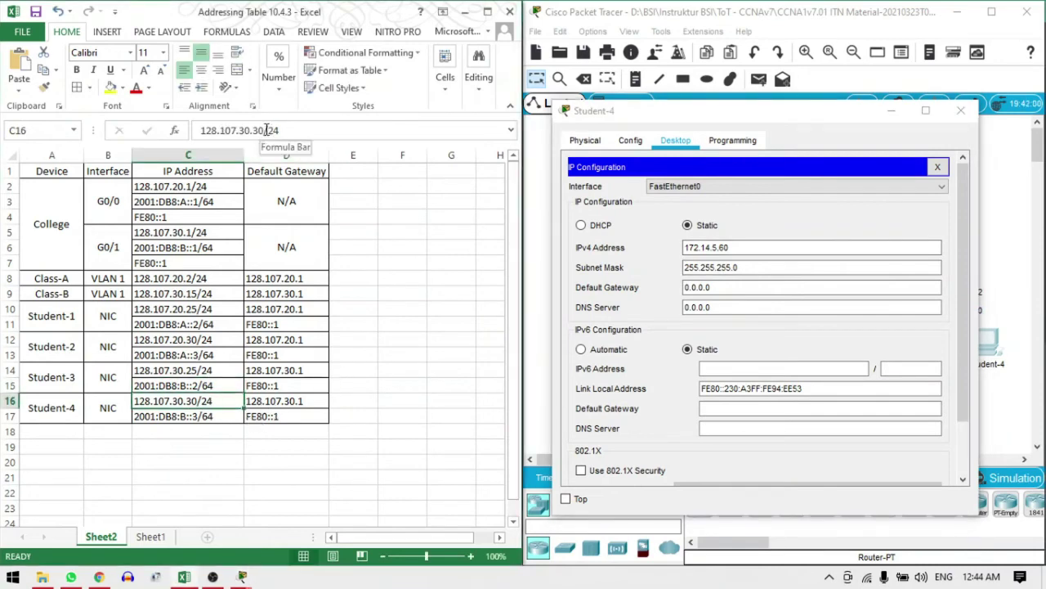
{"action": "left_click_drag", "start_coordinate": [264, 130], "coordinate": [185, 133]}
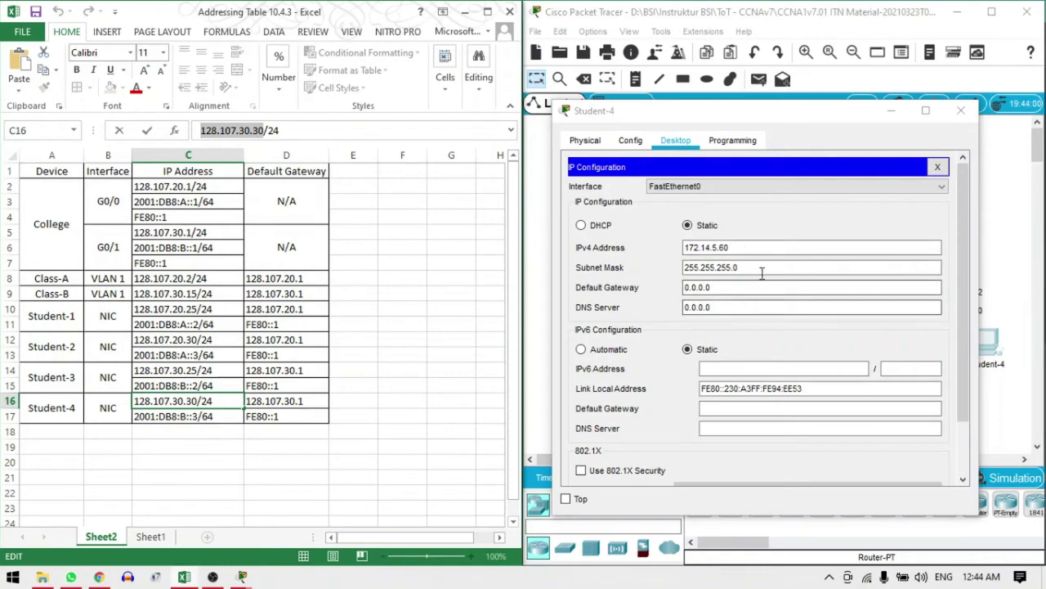
{"action": "left_click", "coordinate": [700, 245]}
{"action": "key", "text": "ctrl+a"}
{"action": "key", "text": "ctrl+v"}
{"action": "left_click", "coordinate": [740, 288]}
{"action": "left_click_drag", "start_coordinate": [740, 288], "coordinate": [646, 291]}
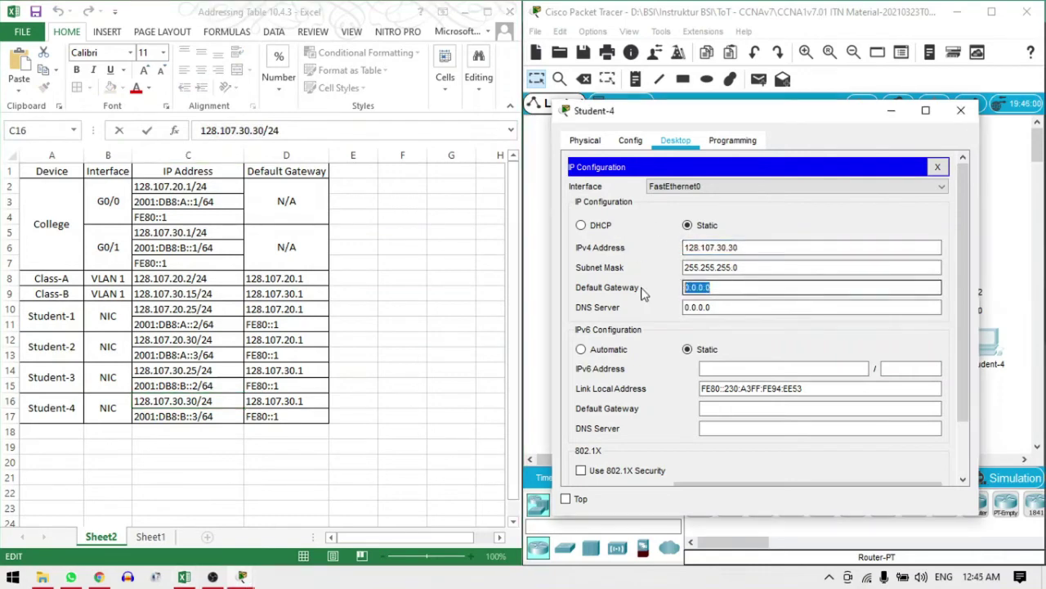
{"action": "key", "text": "ctrl+v"}
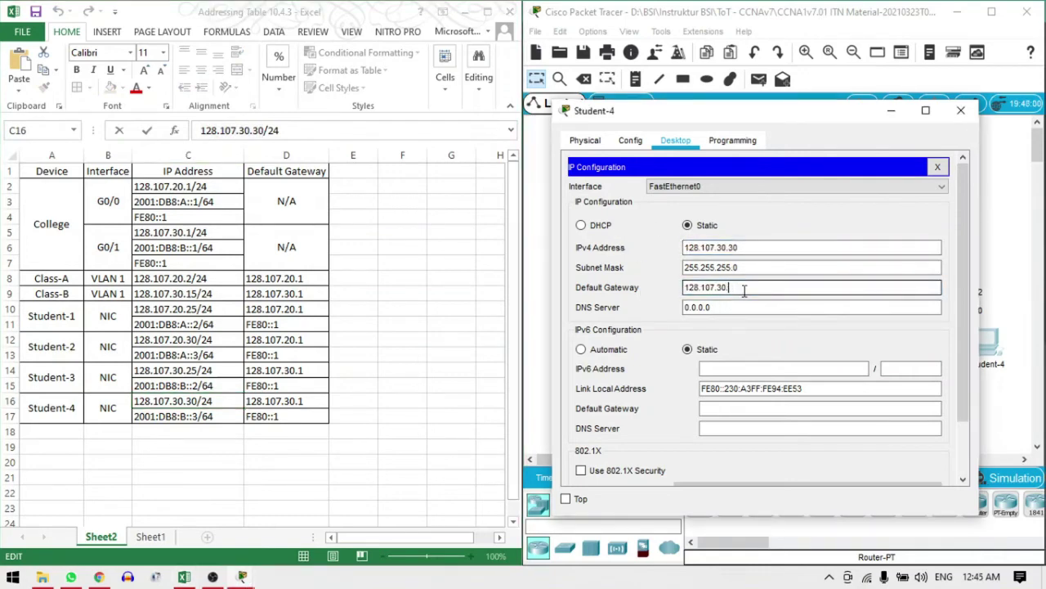
{"action": "type", "text": "1"}
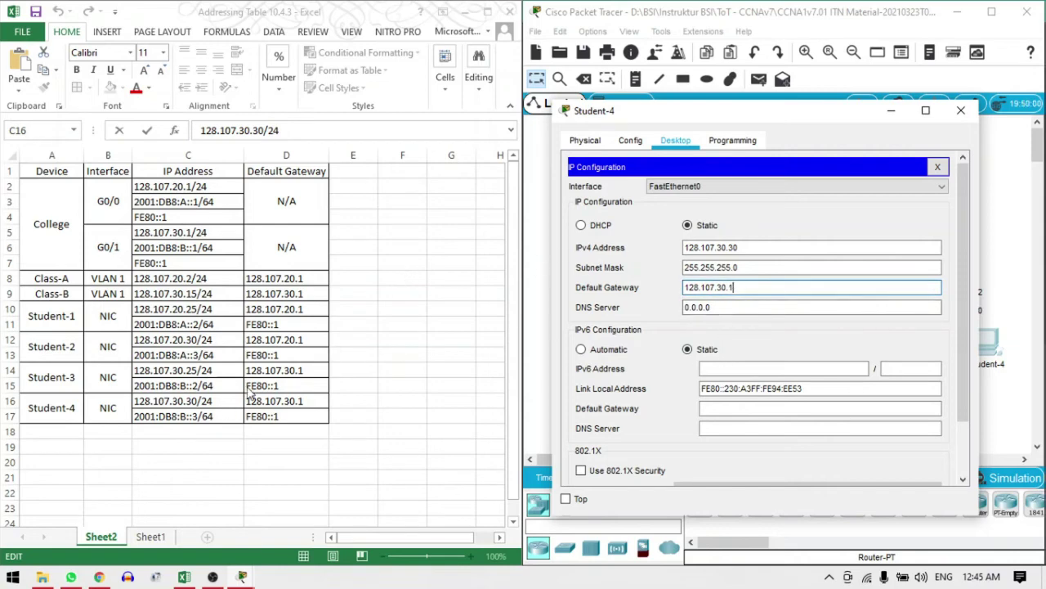
Give Student-4 the IPv6 address 2001:DB8:B::3 with prefix length 64
{"action": "left_click", "coordinate": [189, 419]}
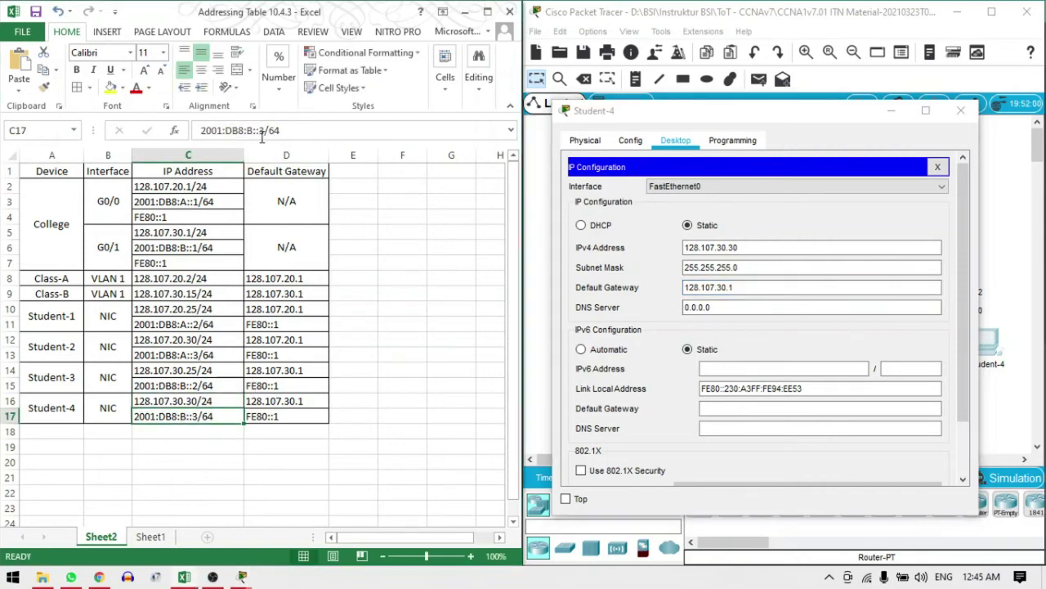
{"action": "left_click_drag", "start_coordinate": [202, 130], "coordinate": [280, 130]}
{"action": "key", "text": "ctrl+c"}
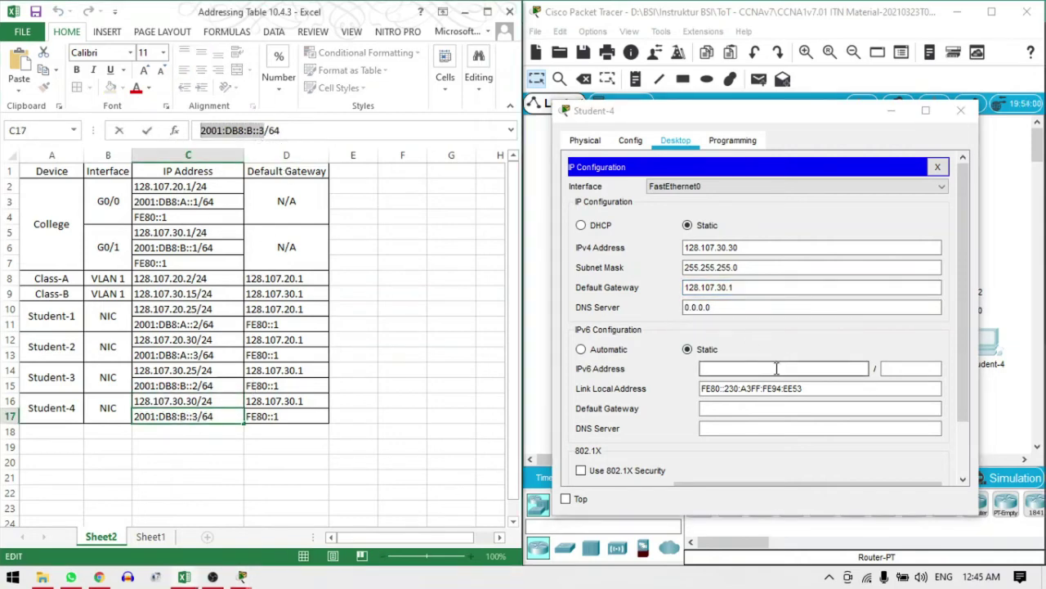
{"action": "left_click", "coordinate": [777, 368]}
{"action": "key", "text": "ctrl+v"}
{"action": "left_click", "coordinate": [901, 368]}
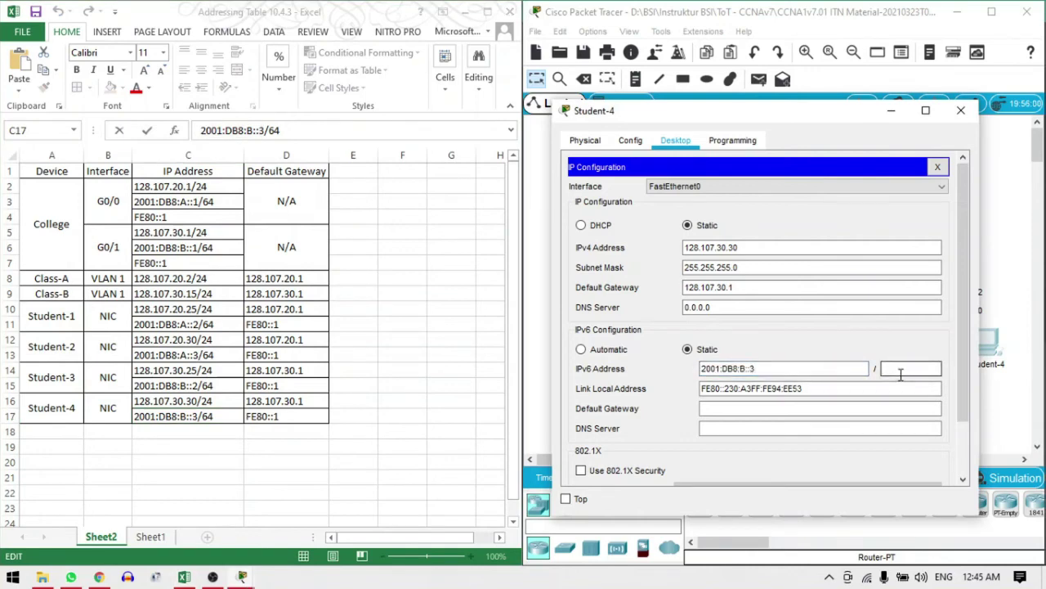
{"action": "type", "text": "64"}
Set Student-4's IPv6 default gateway to FE80::1 and close its windows
{"action": "left_click", "coordinate": [815, 406]}
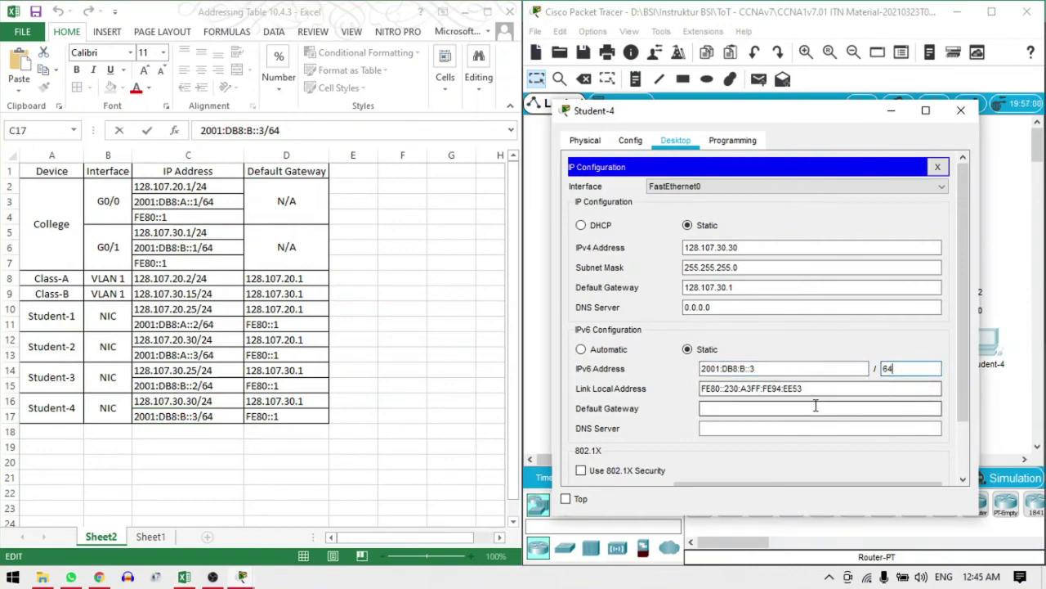
{"action": "left_click_drag", "start_coordinate": [726, 393], "coordinate": [685, 390]}
{"action": "key", "text": "ctrl+c"}
{"action": "left_click", "coordinate": [734, 413]}
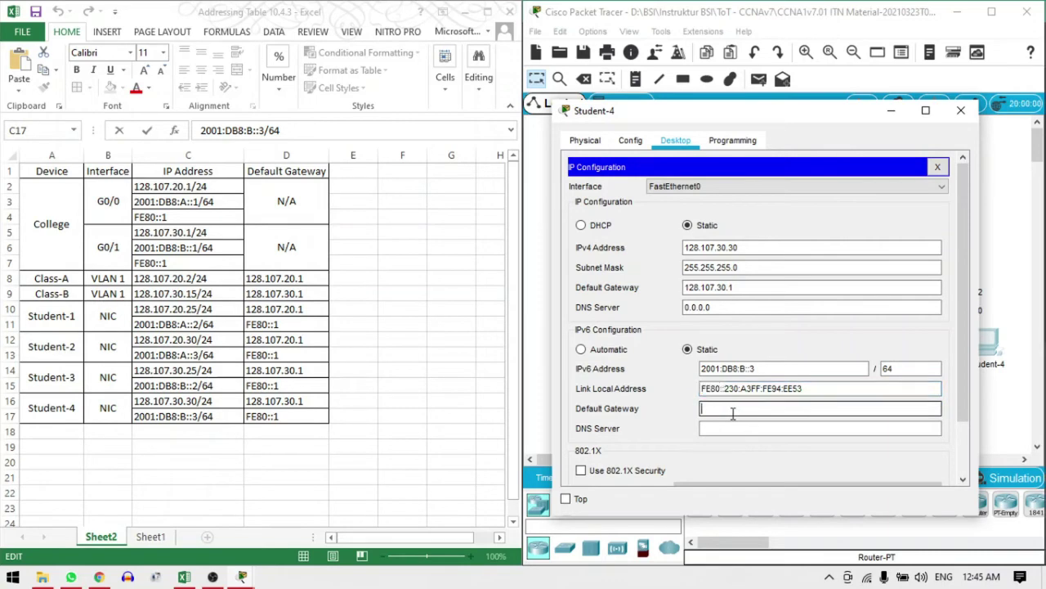
{"action": "key", "text": "ctrl+v"}
{"action": "type", "text": "1"}
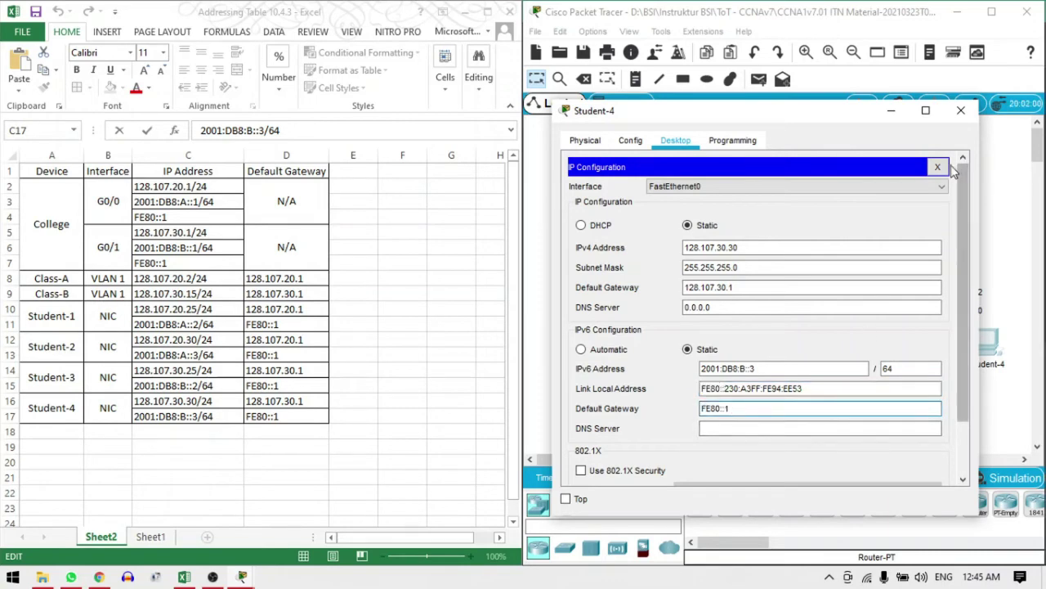
{"action": "left_click", "coordinate": [938, 166]}
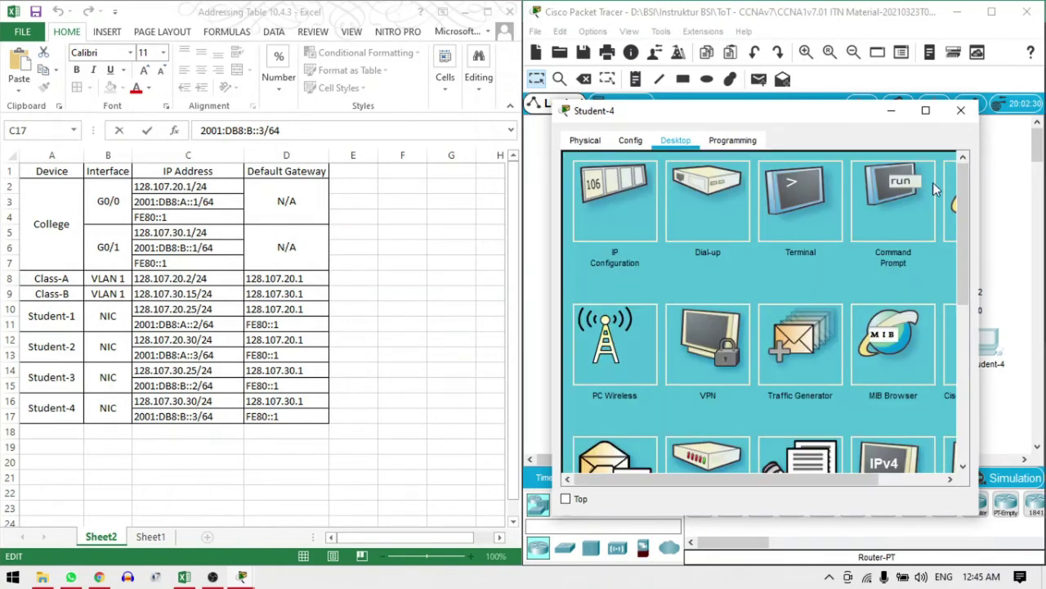
{"action": "left_click", "coordinate": [963, 113]}
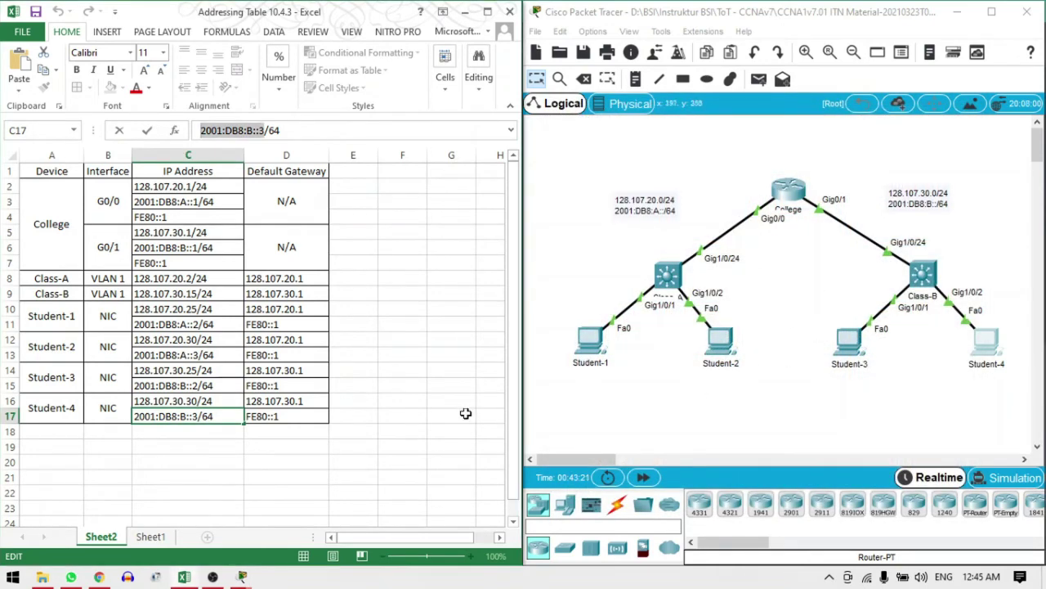
{"action": "mouse_move", "coordinate": [246, 577]}
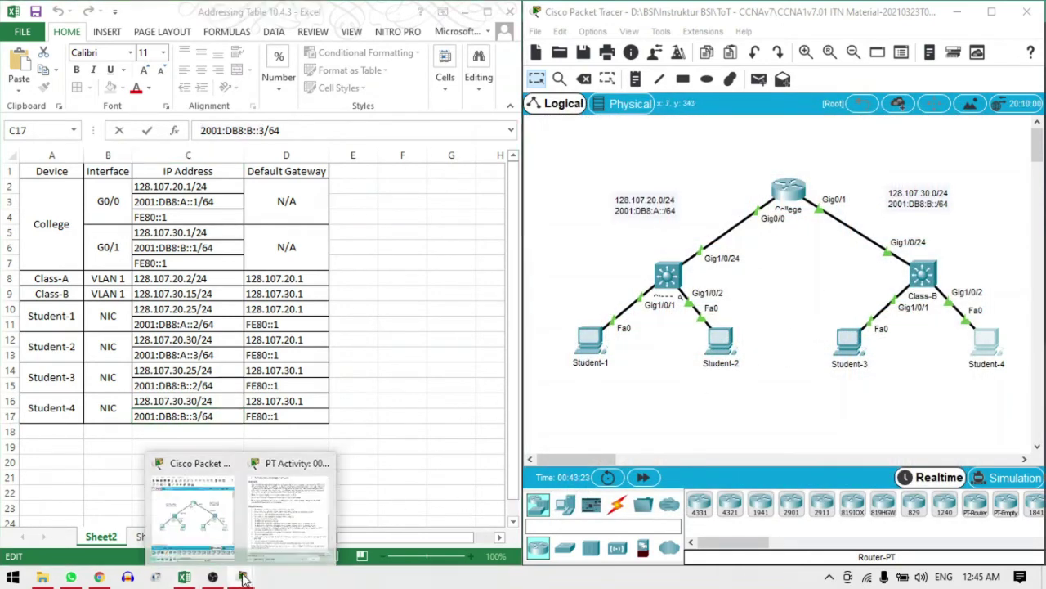
{"action": "left_click", "coordinate": [286, 503]}
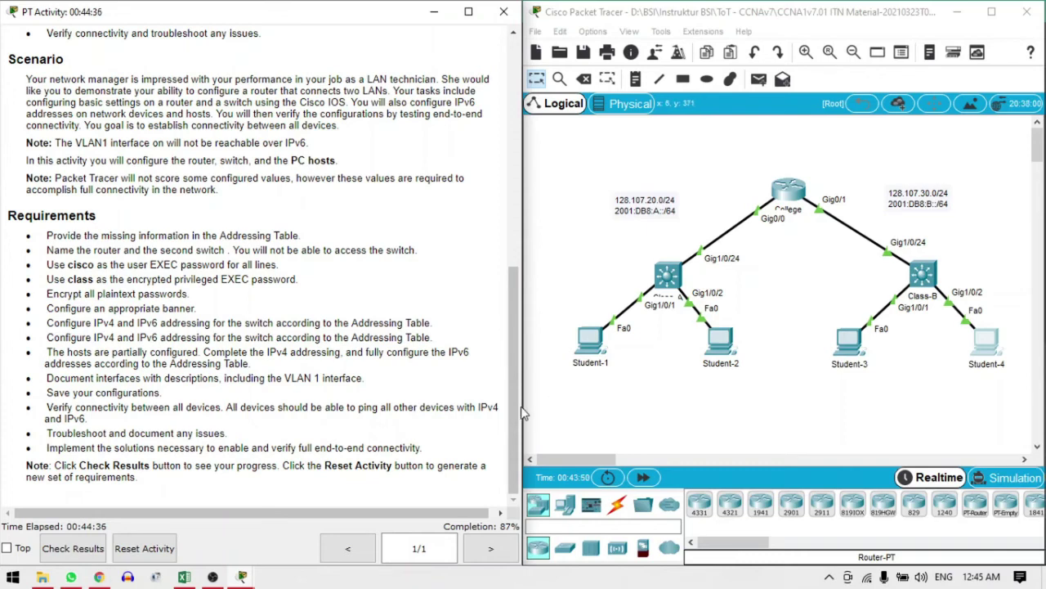
{"action": "left_click", "coordinate": [434, 11]}
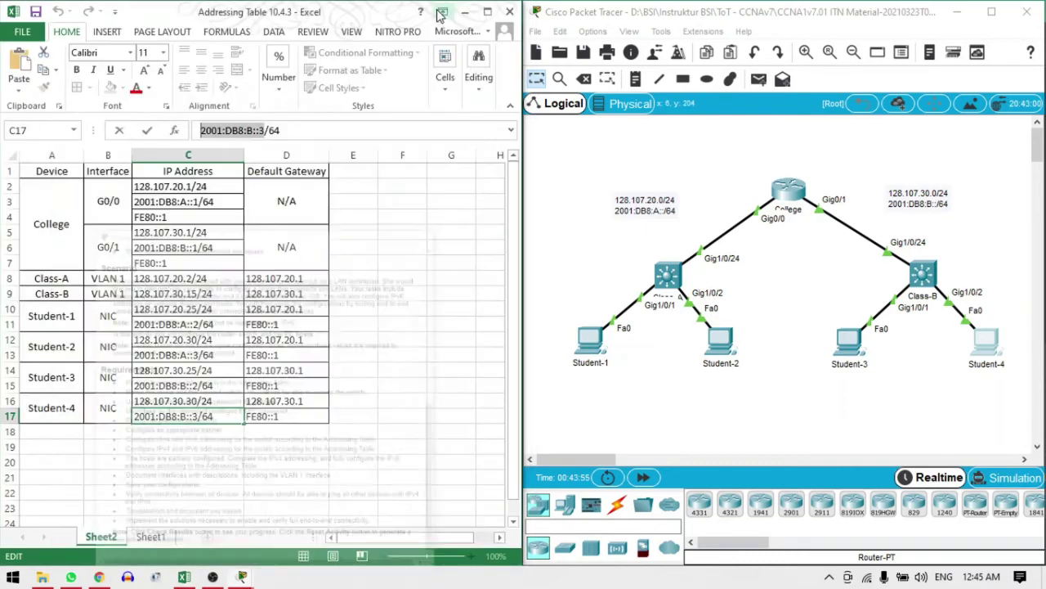
In the College router CLI, leave the current interface and enter G0/0 configuration
{"action": "left_click", "coordinate": [797, 190]}
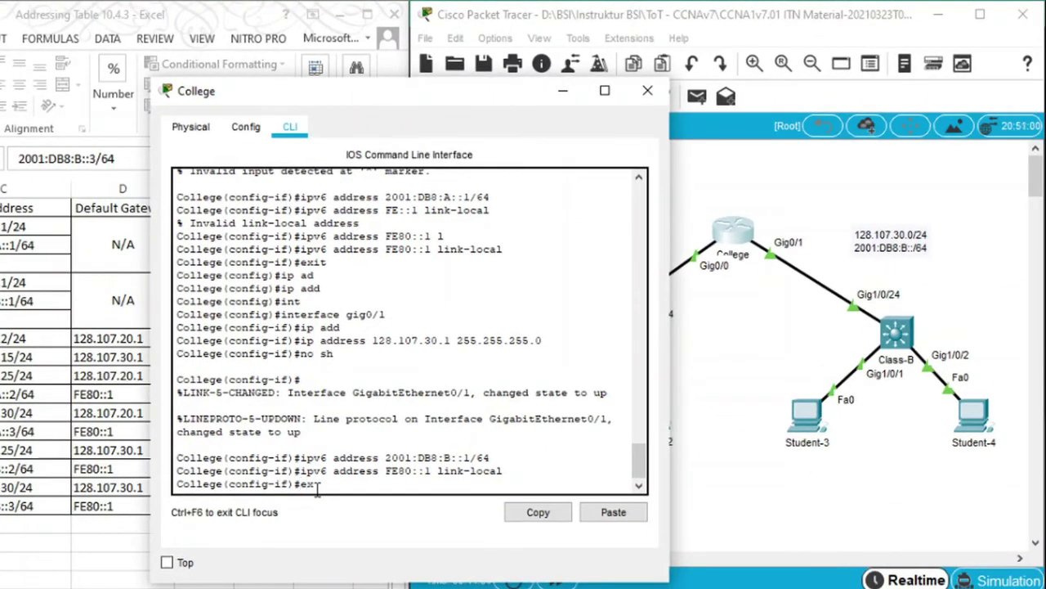
{"action": "type", "text": "exit"}
{"action": "key", "text": "Return"}
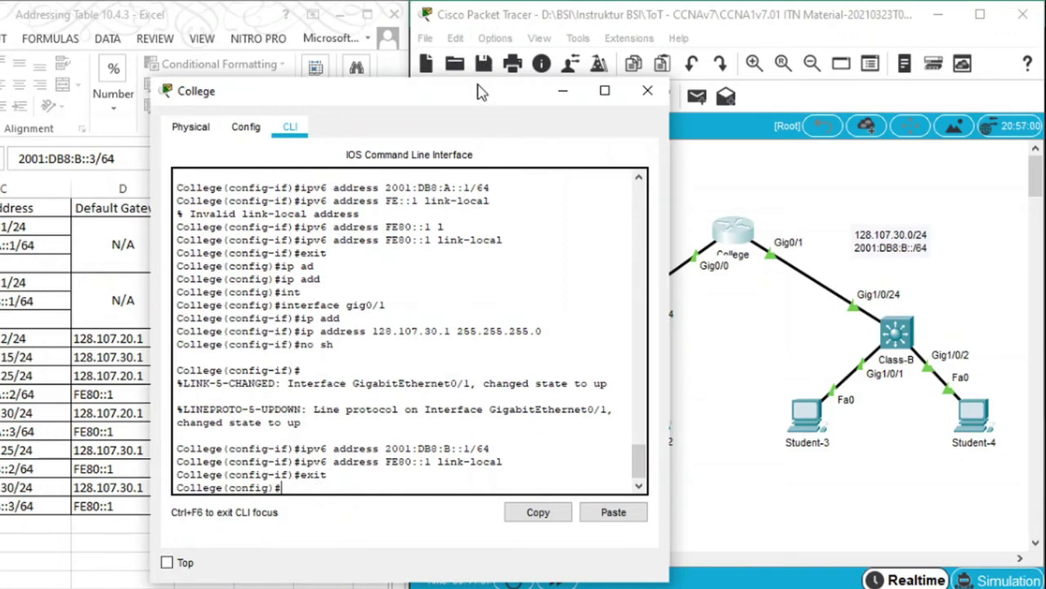
{"action": "left_click_drag", "start_coordinate": [484, 91], "coordinate": [322, 101]}
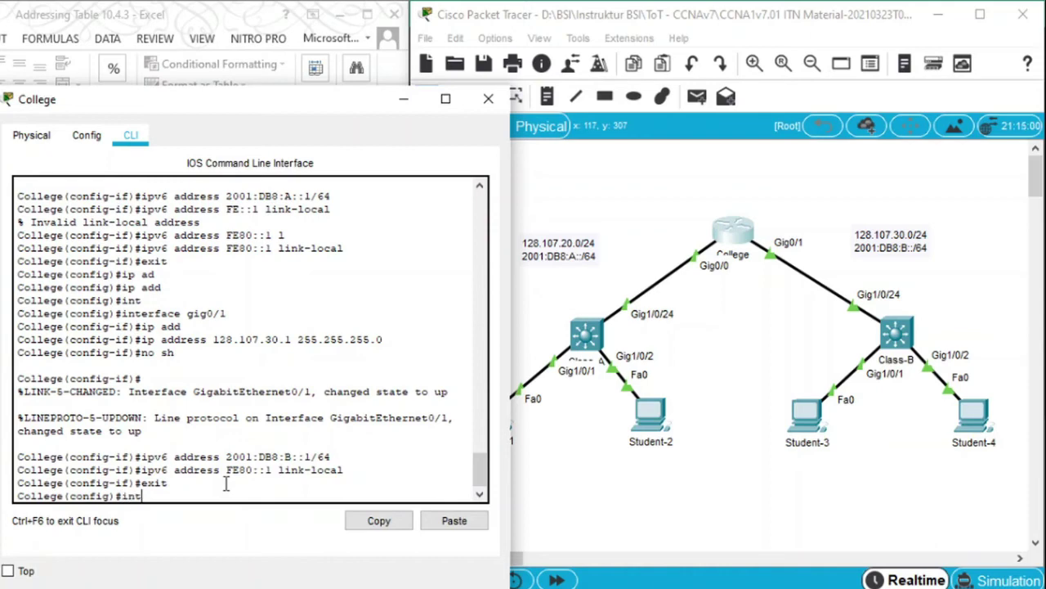
{"action": "type", "text": "gig0/"}
{"action": "key", "text": "Return"}
Describe G0/0 as 'Link To Class A', enable it with no shutdown, and close the window
{"action": "type", "text": "des"}
{"action": "key", "text": "Return"}
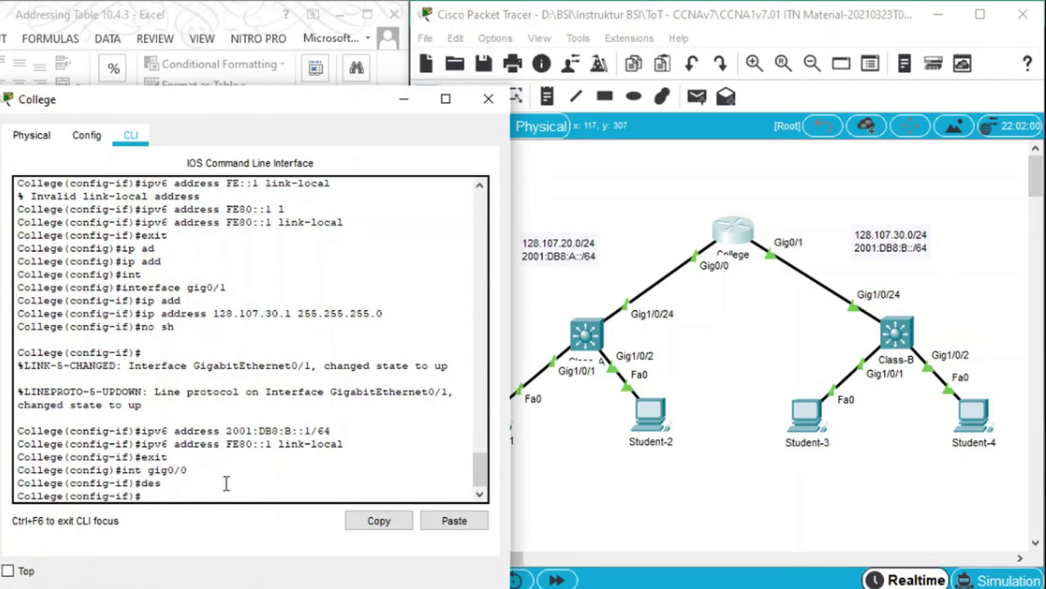
{"action": "type", "text": "des"}
{"action": "key", "text": "Tab"}
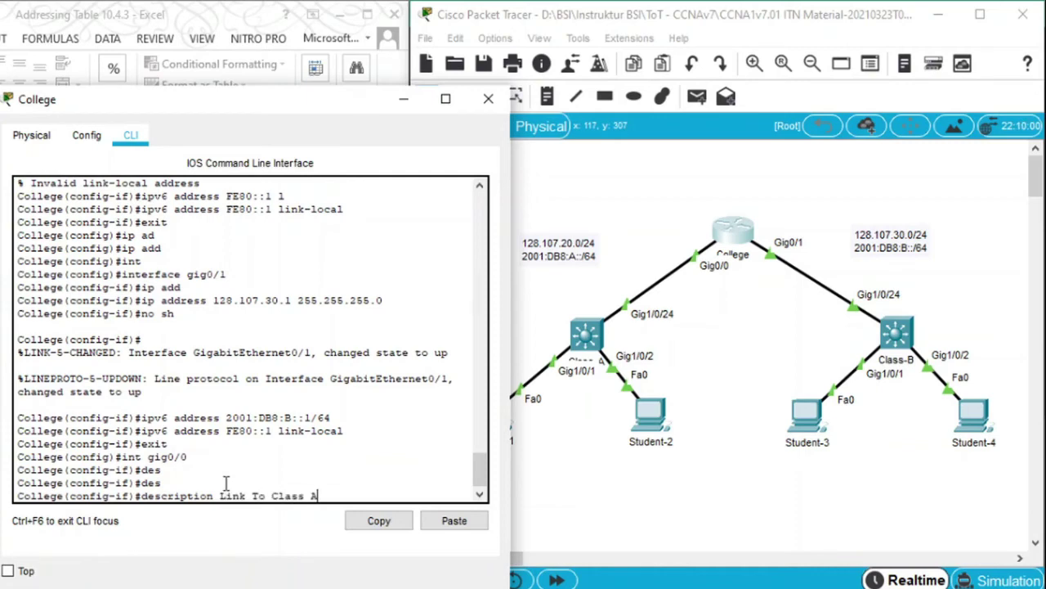
{"action": "key", "text": "Return"}
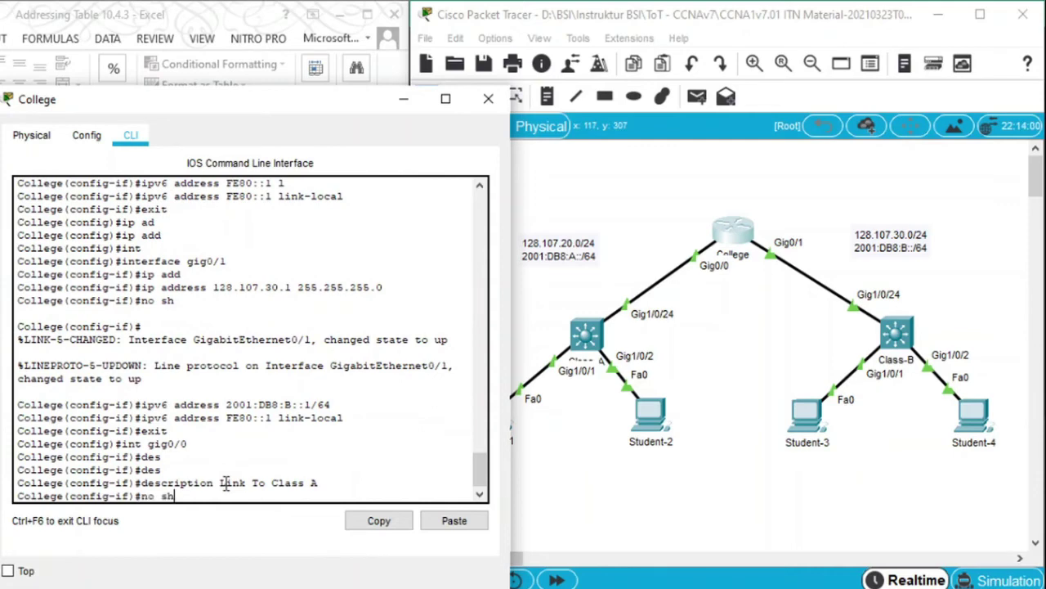
{"action": "type", "text": "no sh"}
{"action": "key", "text": "Return"}
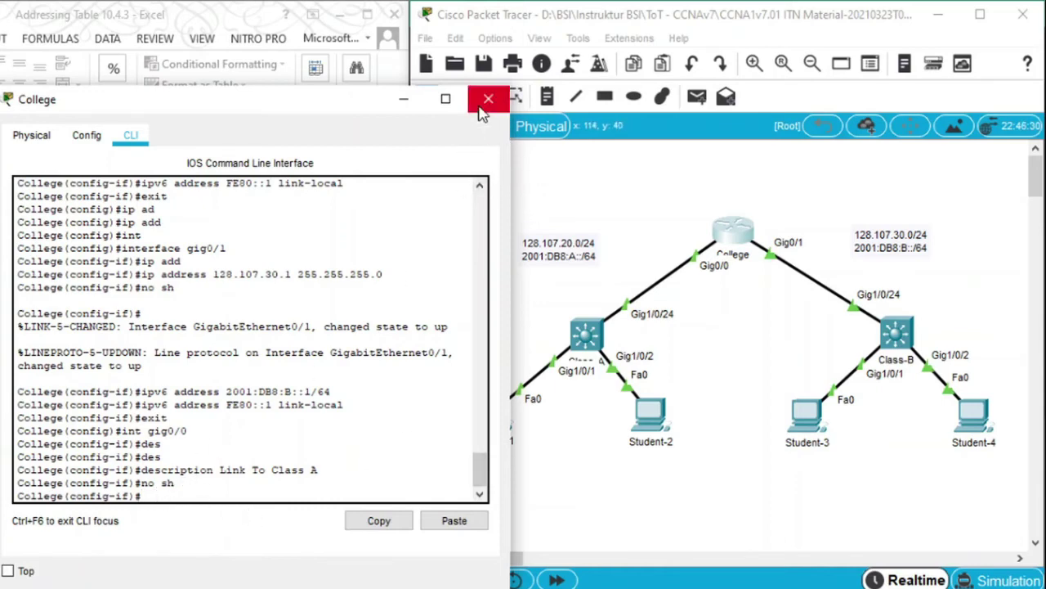
{"action": "left_click", "coordinate": [488, 111]}
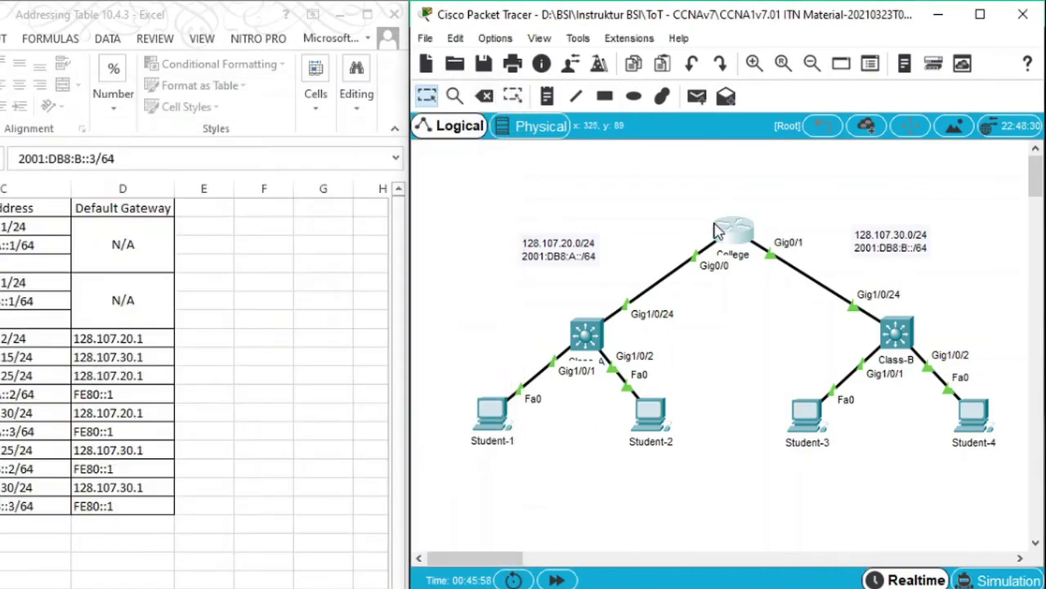
In the College router CLI, set G0/1's description to 'Link TO Class B' and exit
{"action": "left_click", "coordinate": [727, 235]}
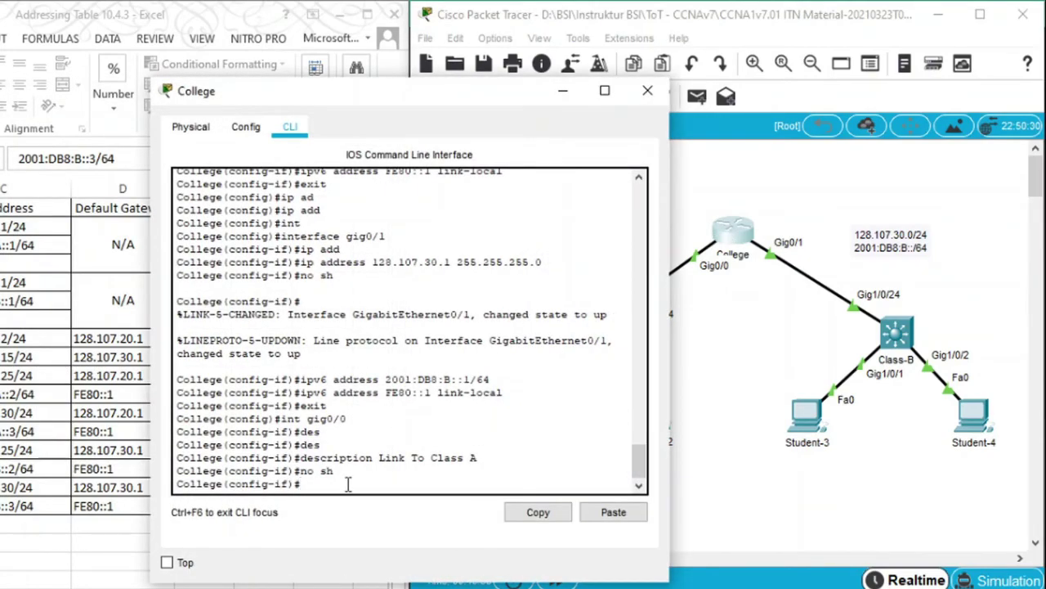
{"action": "type", "text": "exit"}
{"action": "key", "text": "Return"}
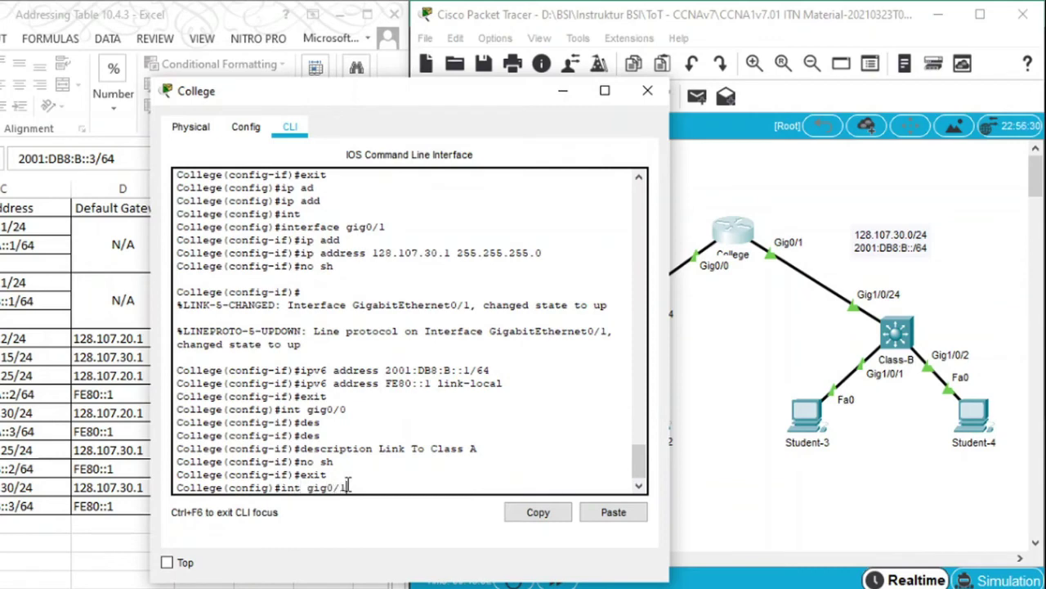
{"action": "key", "text": "Return"}
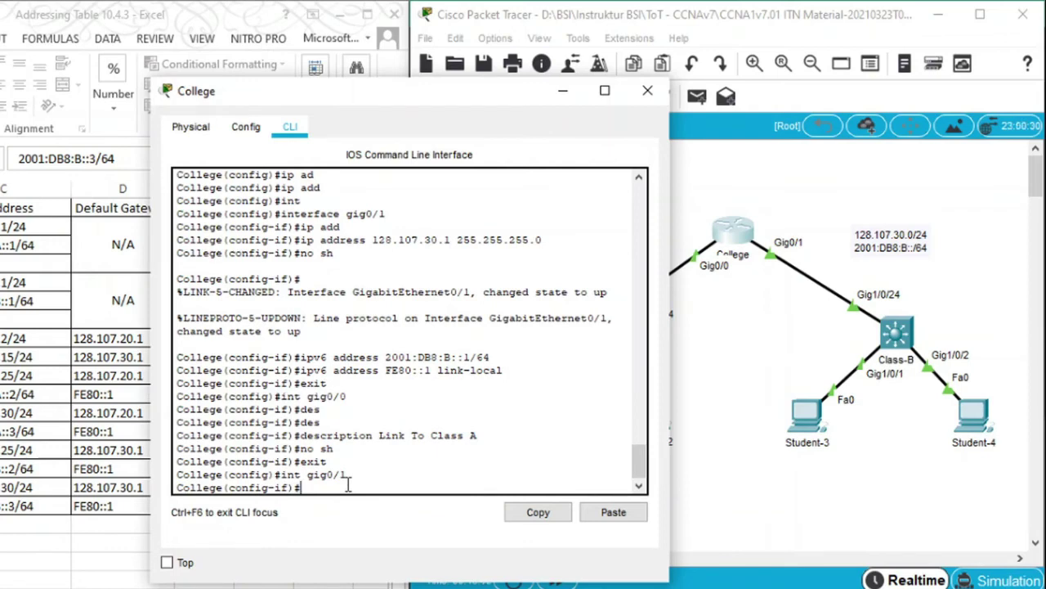
{"action": "type", "text": "des"}
{"action": "key", "text": "Tab"}
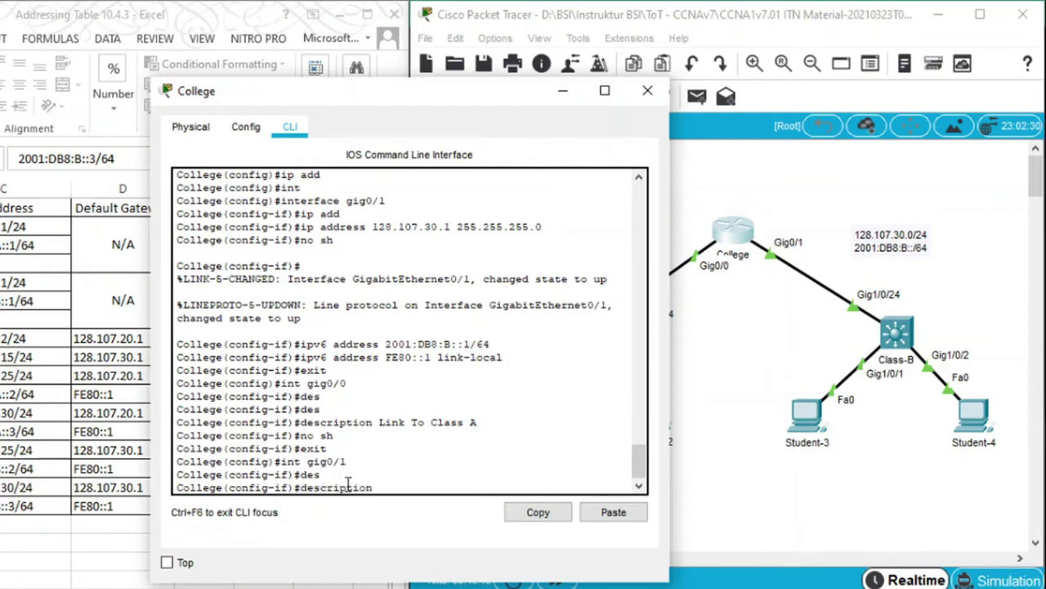
{"action": "type", "text": "Link TO Class B"}
{"action": "key", "text": "Return"}
{"action": "type", "text": "exit"}
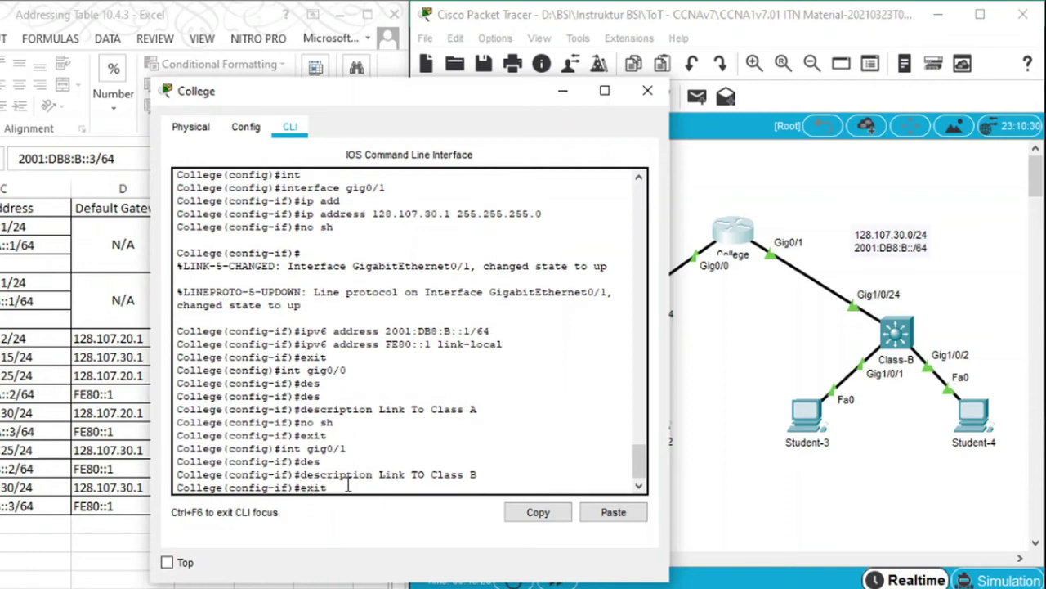
{"action": "key", "text": "Return"}
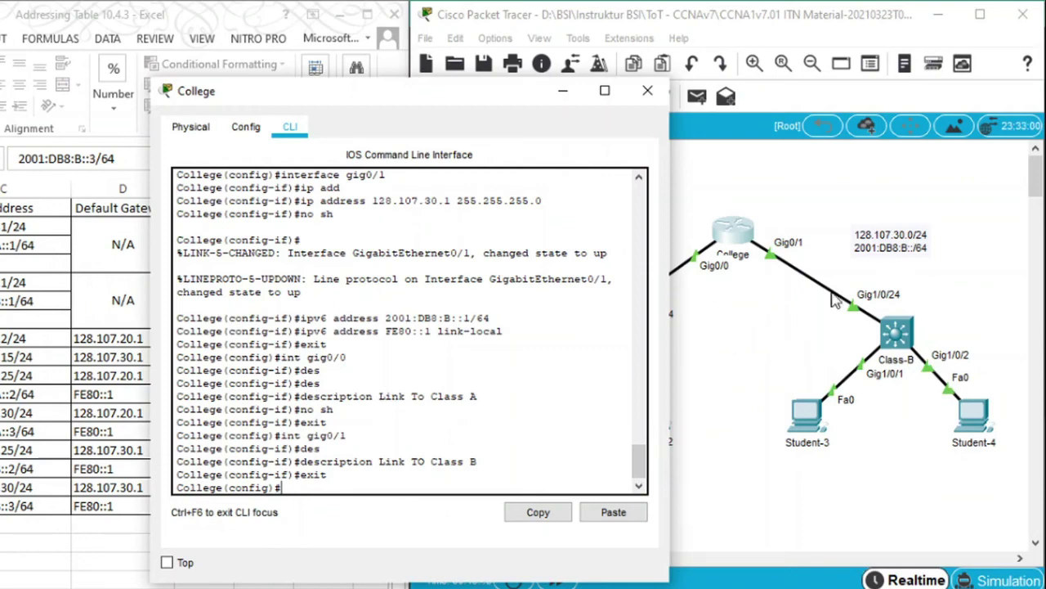
{"action": "left_click", "coordinate": [866, 321]}
In the Class-B switch CLI, set the VLAN 1 interface description to 'Vlan 1'
{"action": "left_click", "coordinate": [906, 333]}
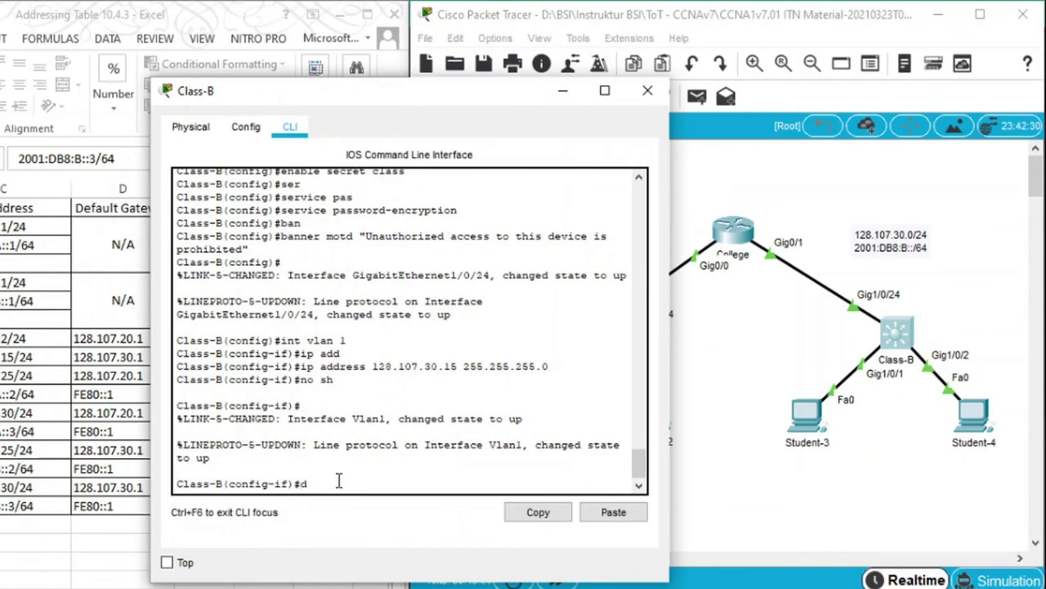
{"action": "type", "text": "des"}
{"action": "key", "text": "Tab"}
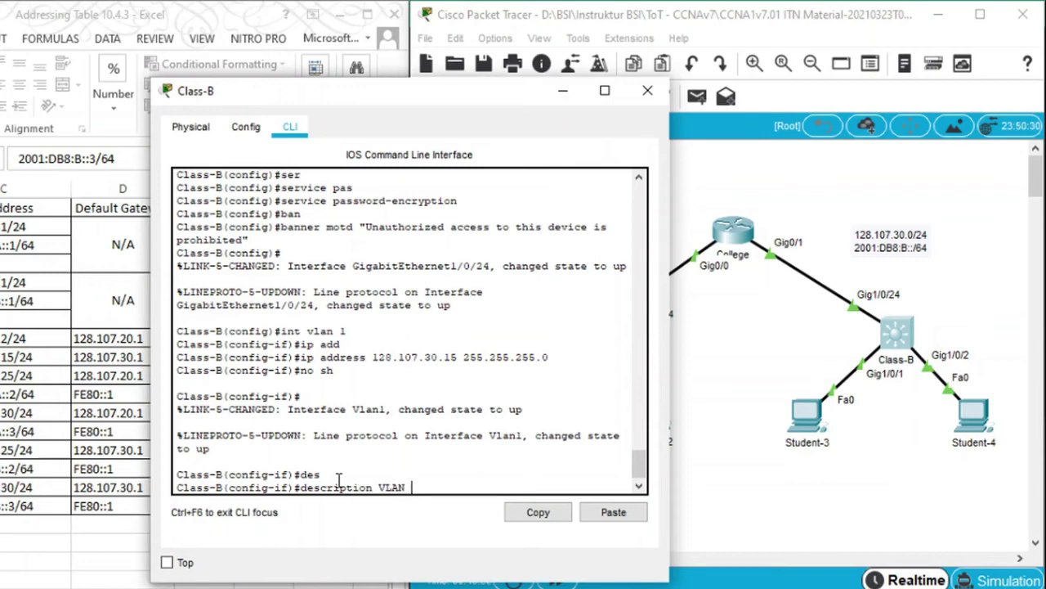
{"action": "type", "text": "1"}
{"action": "key", "text": "Return"}
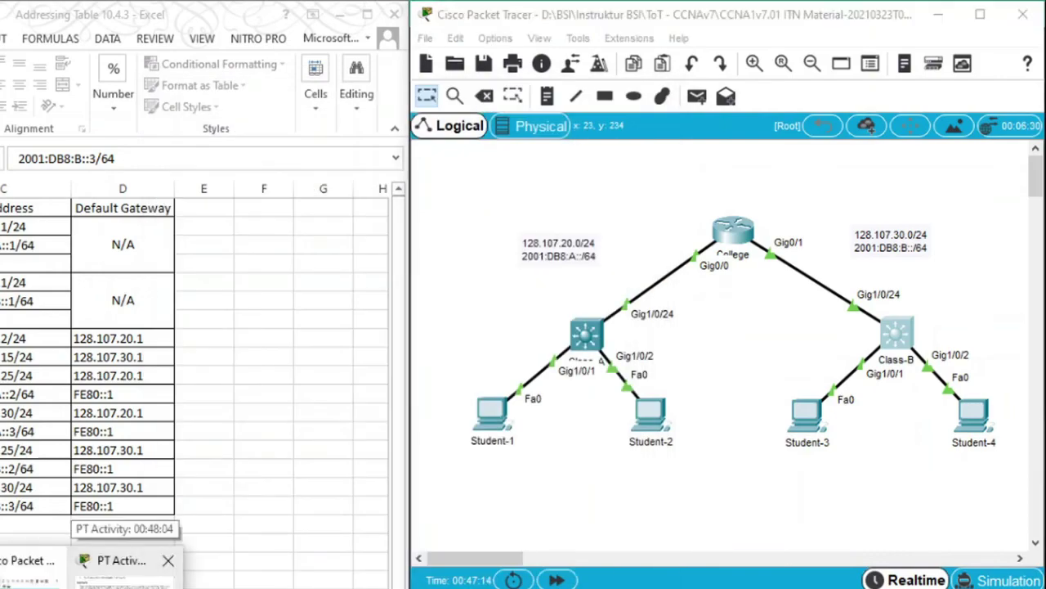
Review the activity instructions, then return to the workspace and open the College router's CLI
{"action": "left_click", "coordinate": [122, 576]}
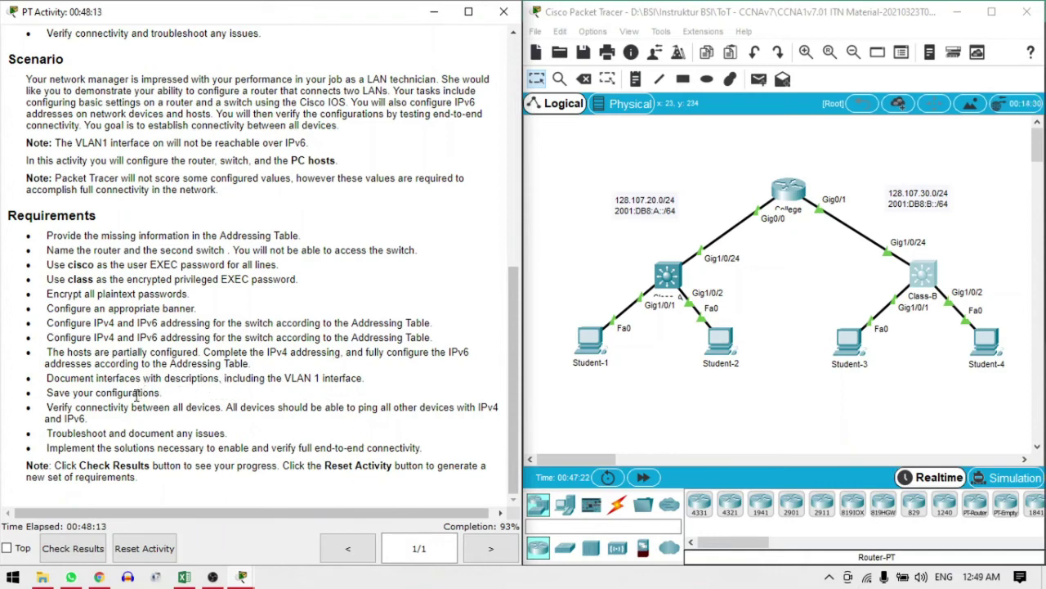
{"action": "left_click", "coordinate": [660, 371]}
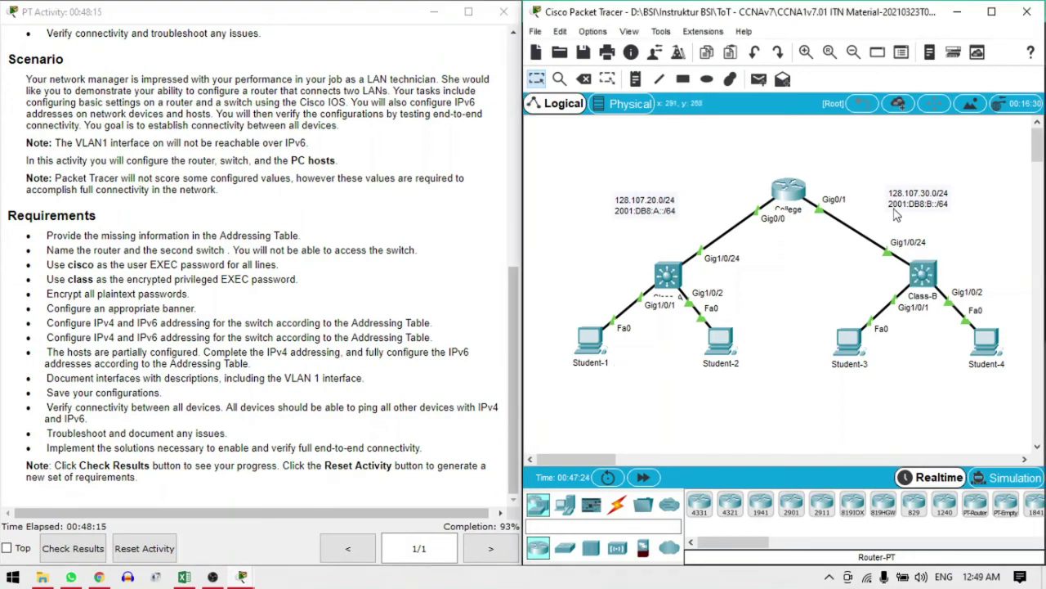
{"action": "left_click", "coordinate": [789, 197]}
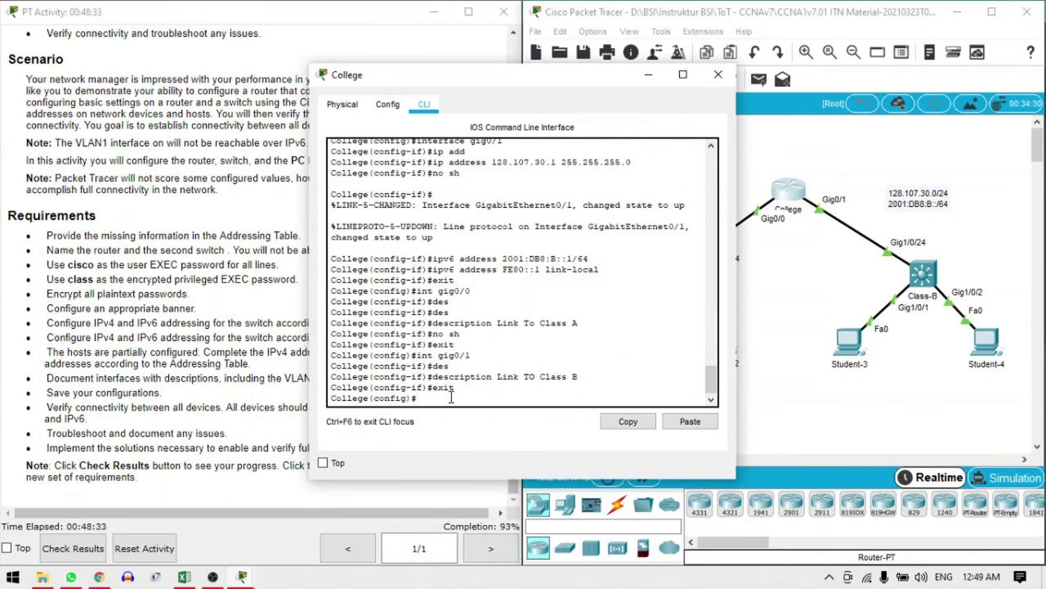
Save the College router's configuration with copy running-config startup-config, then close the router window
{"action": "key", "text": "ctrl+z"}
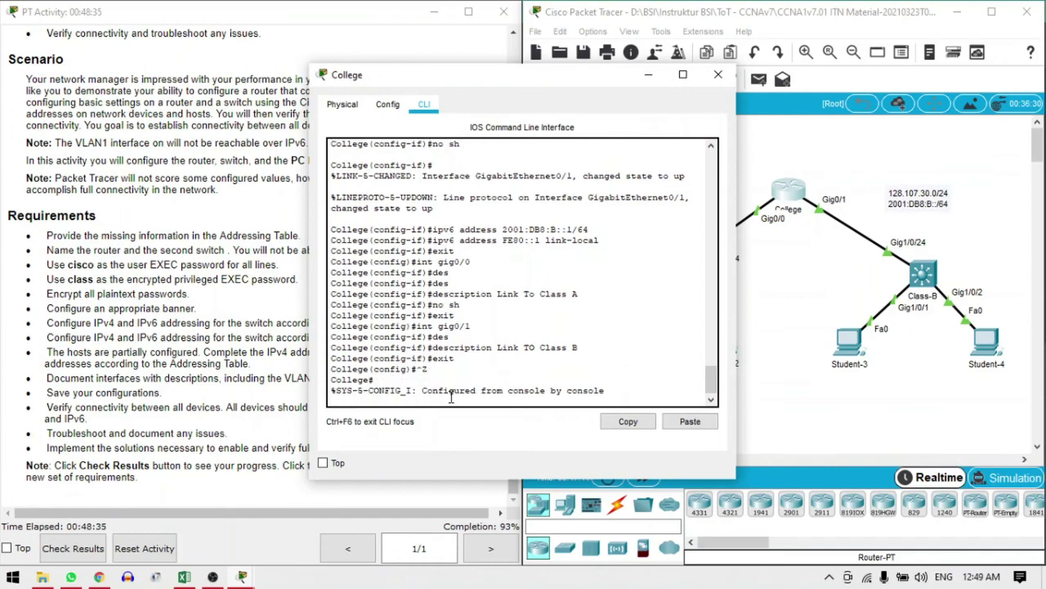
{"action": "key", "text": "Return"}
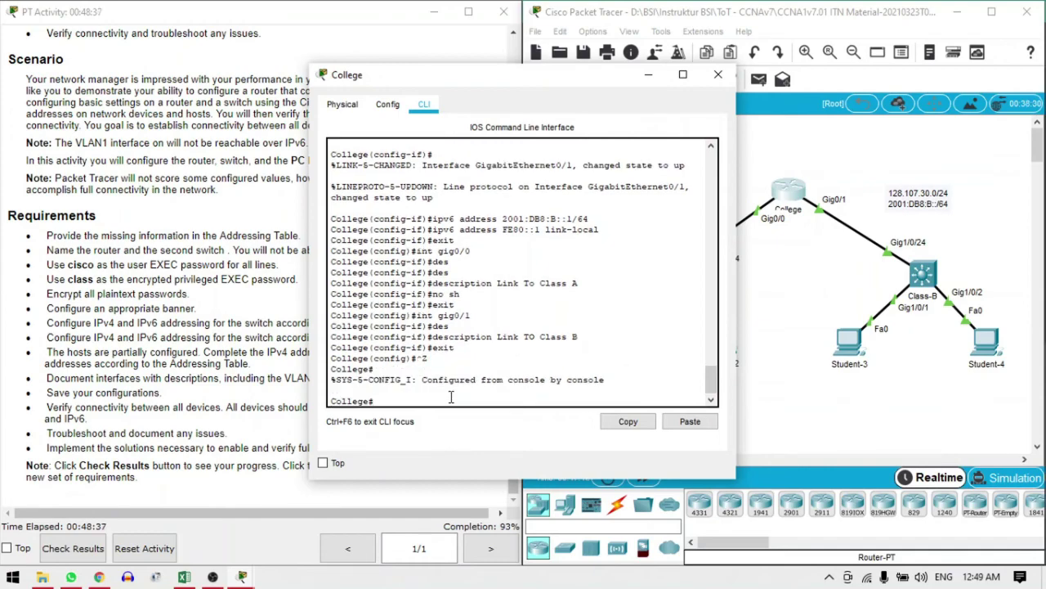
{"action": "type", "text": "c"}
{"action": "type", "text": "opy"}
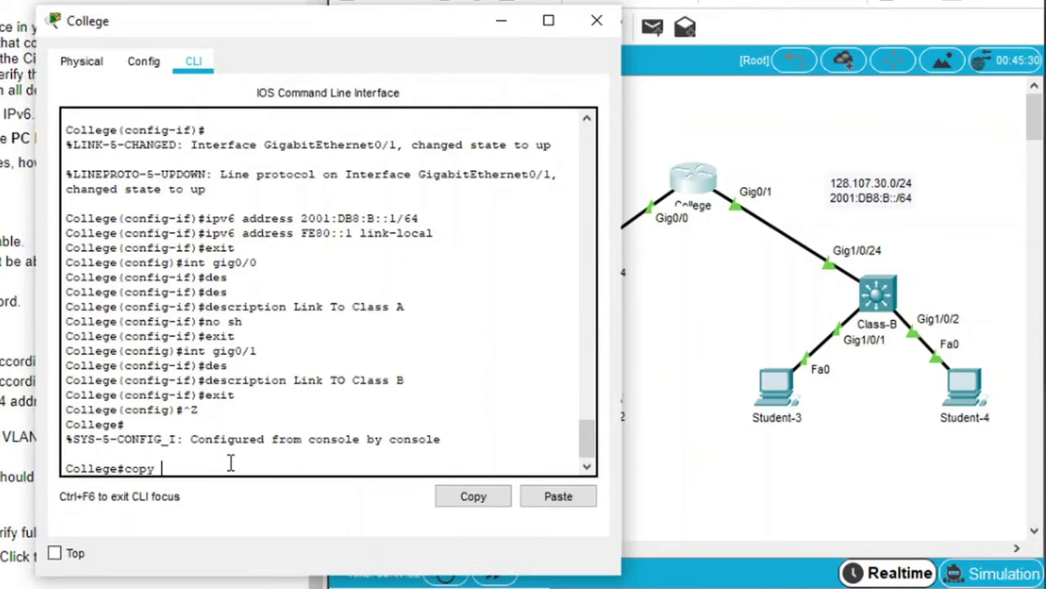
{"action": "type", "text": " run"}
{"action": "key", "text": "Tab"}
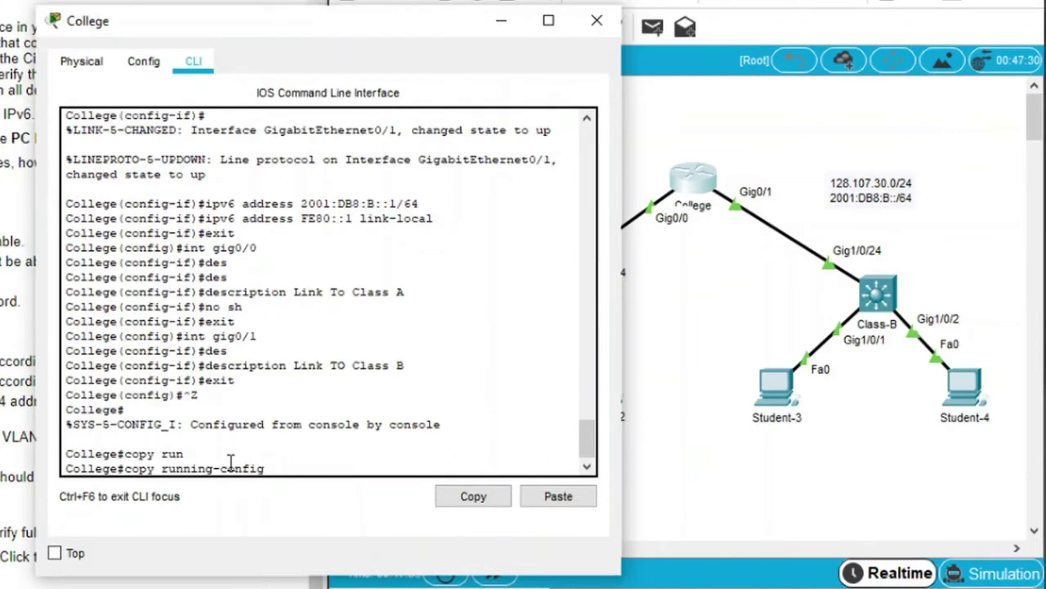
{"action": "type", "text": "str"}
{"action": "key", "text": "Tab"}
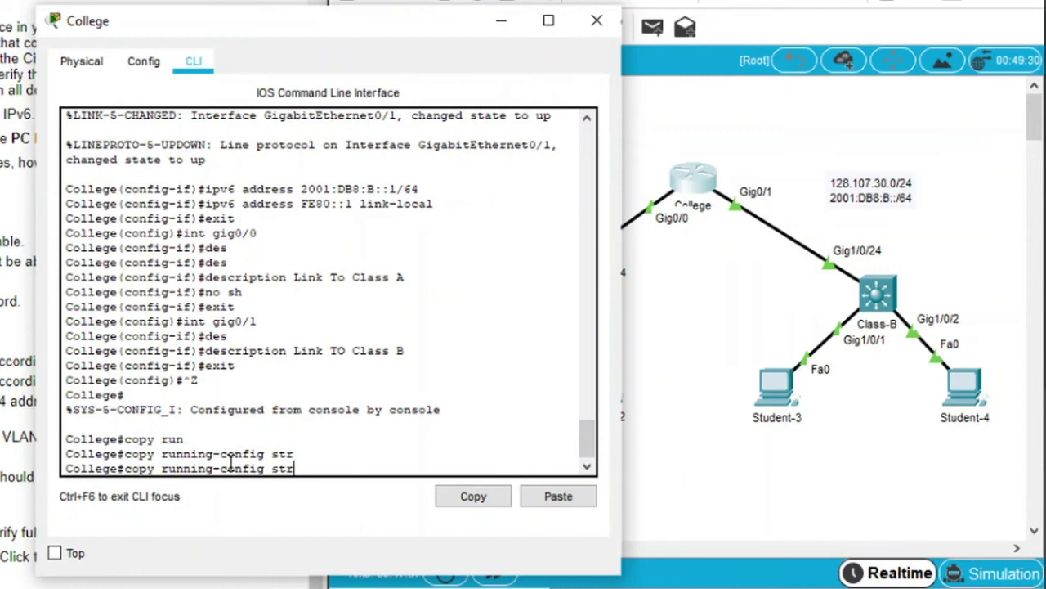
{"action": "key", "text": "BackSpace"}
{"action": "type", "text": "at"}
{"action": "key", "text": "Tab"}
{"action": "key", "text": "BackSpace"}
{"action": "type", "text": "r"}
{"action": "key", "text": "Tab"}
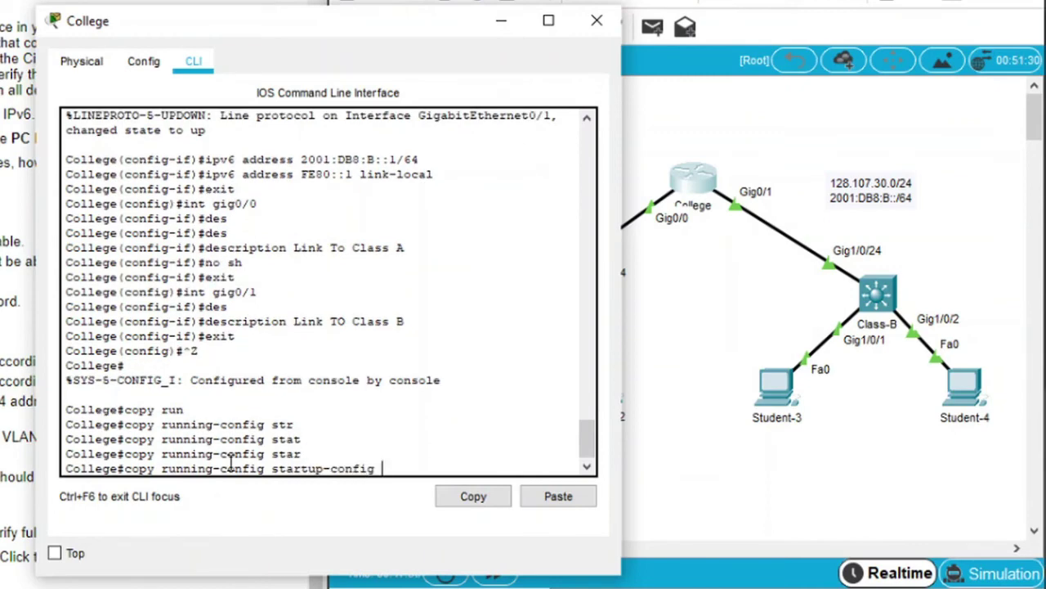
{"action": "key", "text": "Return"}
{"action": "key", "text": "Return"}
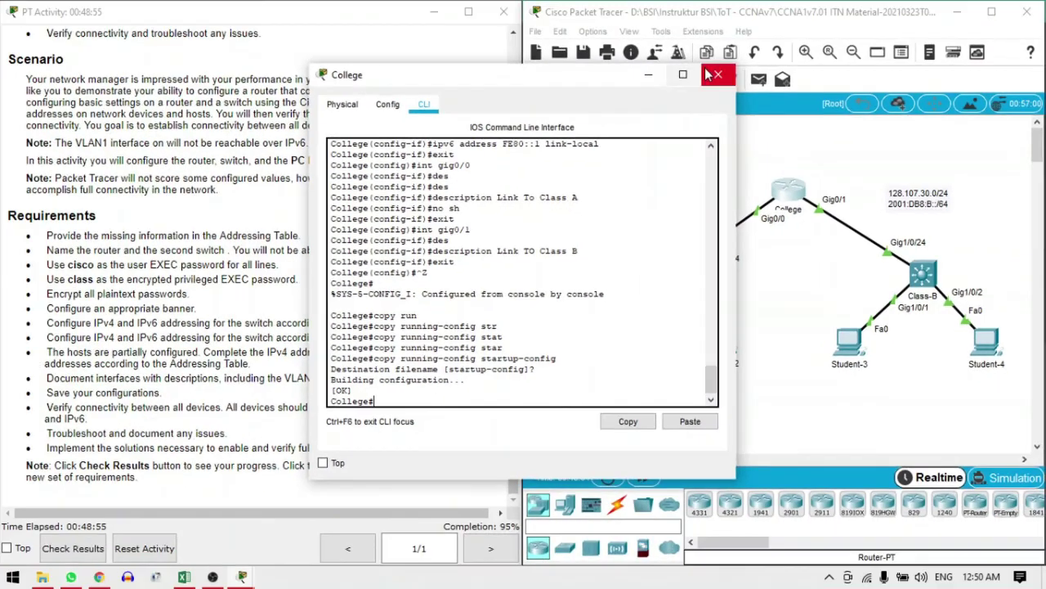
{"action": "left_click", "coordinate": [597, 20]}
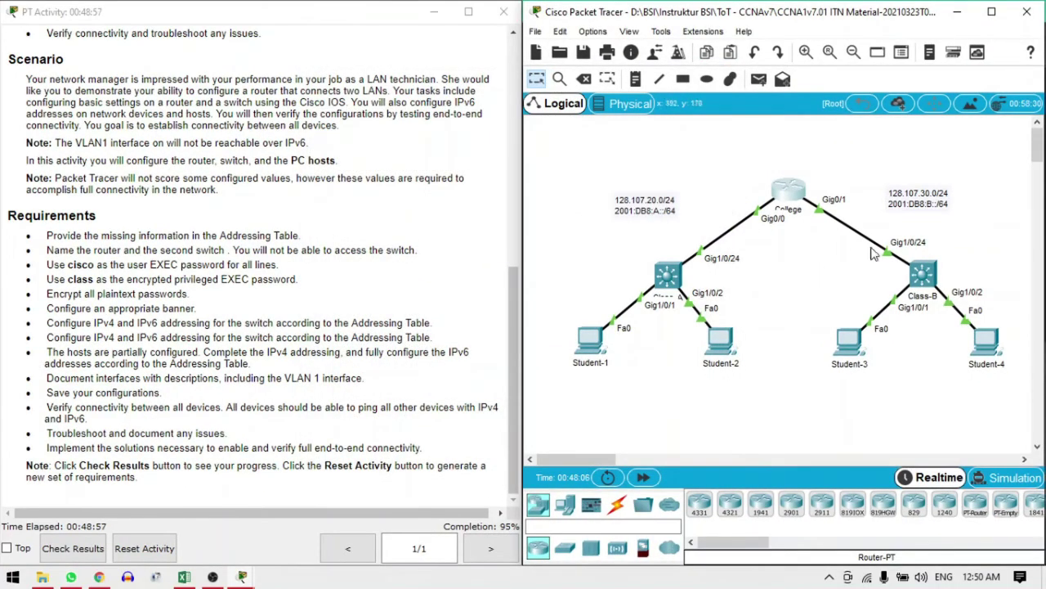
On the Class-B switch, copy running-config to startup-config
{"action": "left_click", "coordinate": [922, 274]}
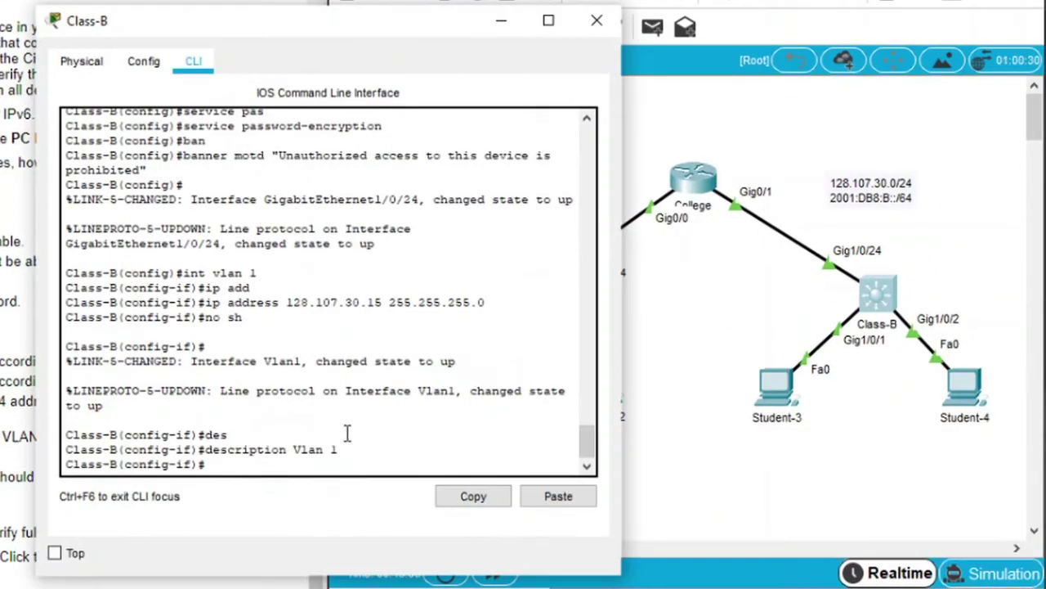
{"action": "key", "text": "ctrl+z"}
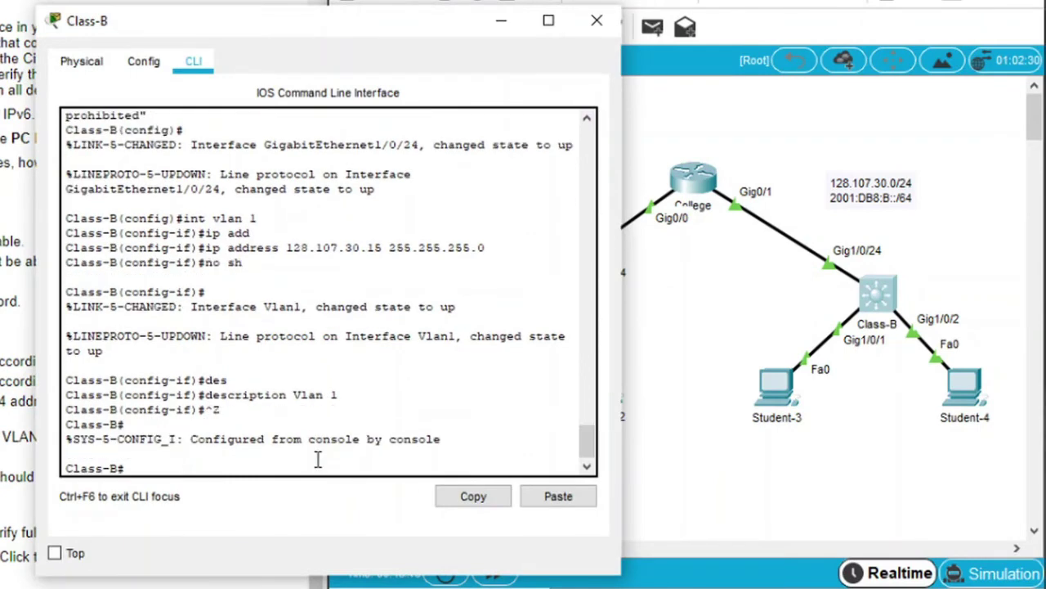
{"action": "type", "text": "copy run"}
{"action": "key", "text": "Tab"}
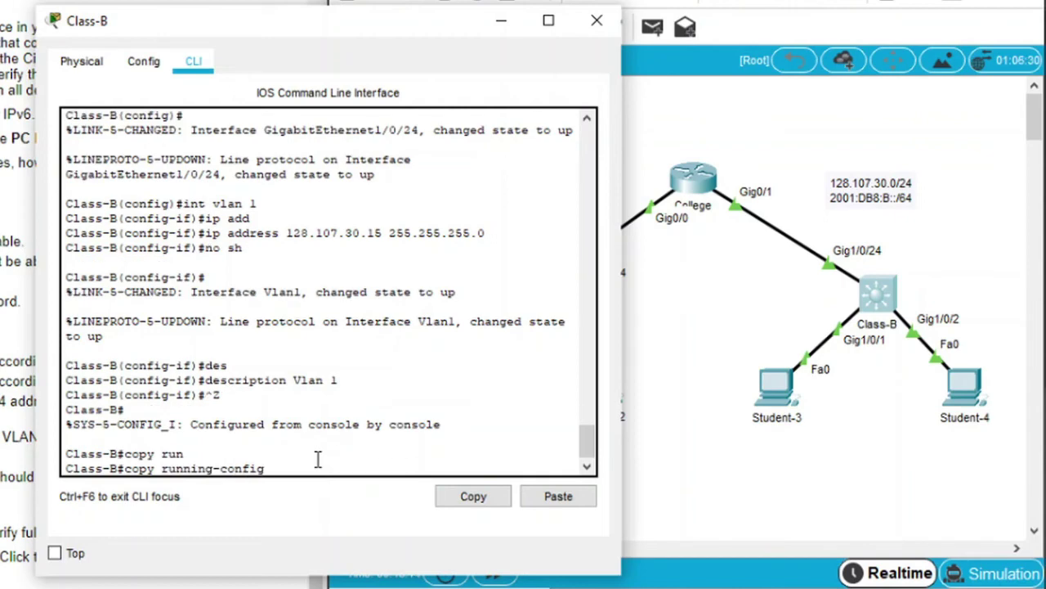
{"action": "type", "text": "sta"}
{"action": "type", "text": "r"}
{"action": "key", "text": "Tab"}
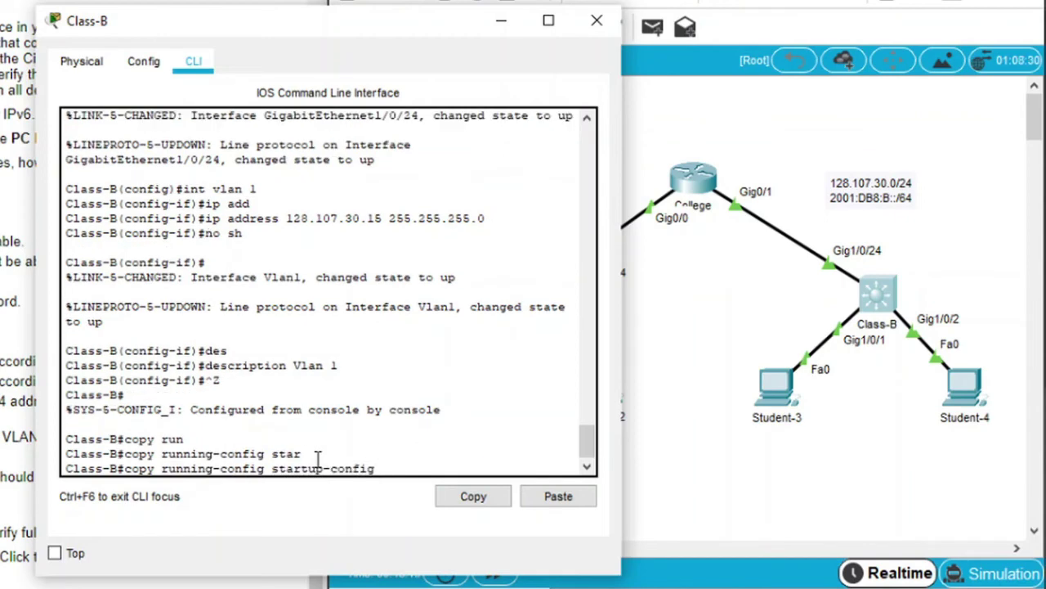
{"action": "key", "text": "Return"}
{"action": "key", "text": "Return"}
{"action": "key", "text": "Return"}
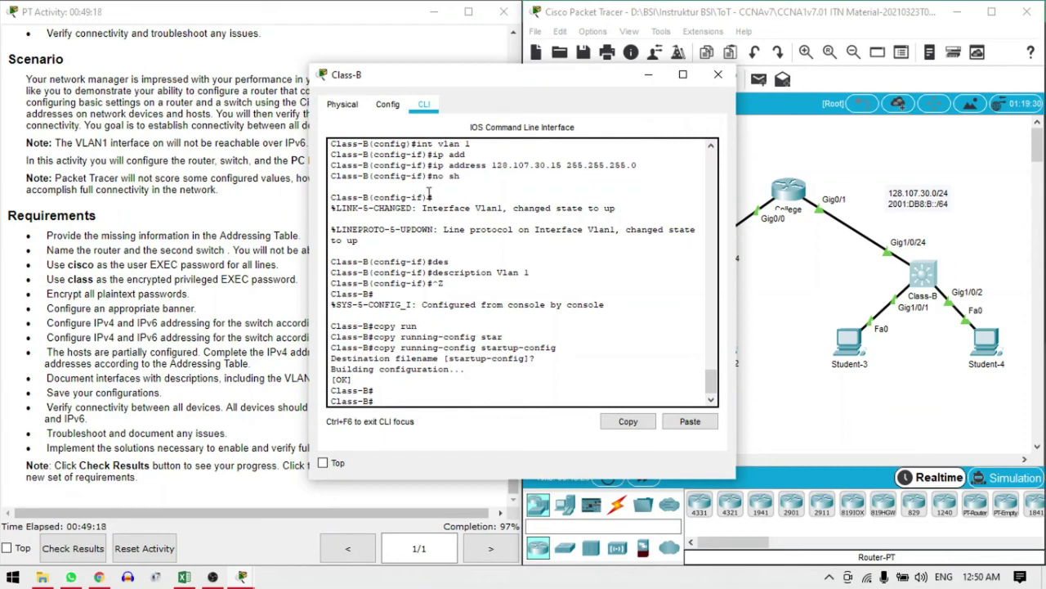
Close the Class-B switch window and bring up the Student-1 PC
{"action": "left_click_drag", "start_coordinate": [377, 78], "coordinate": [619, 80]}
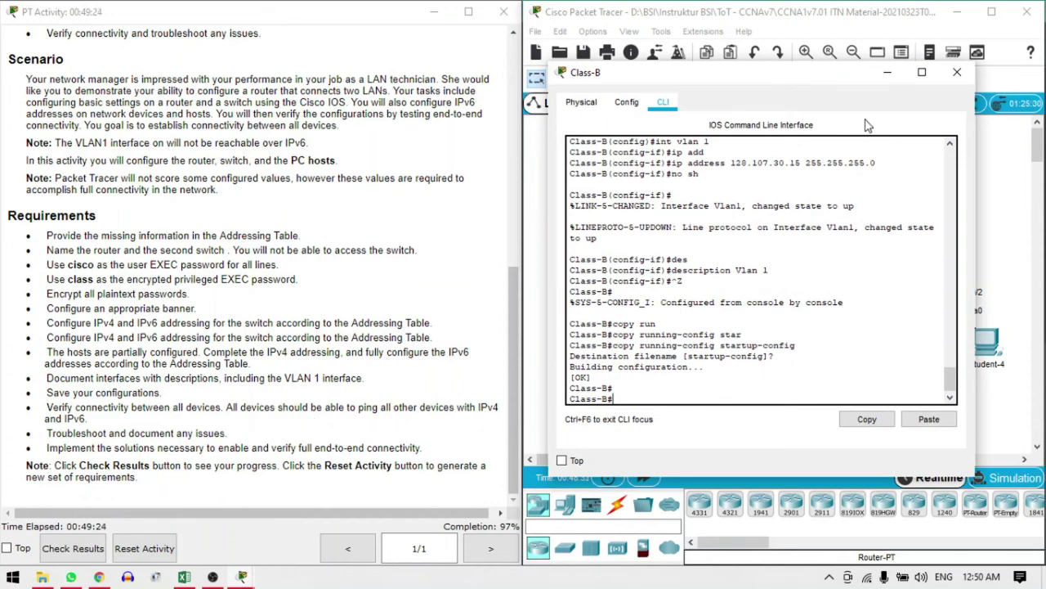
{"action": "left_click", "coordinate": [957, 72]}
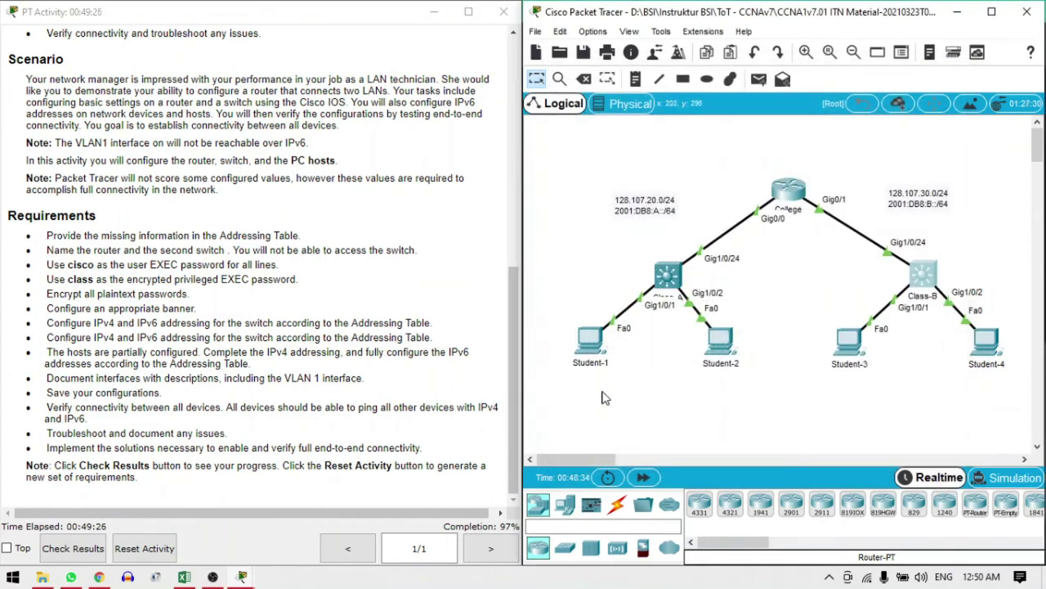
{"action": "left_click", "coordinate": [591, 348]}
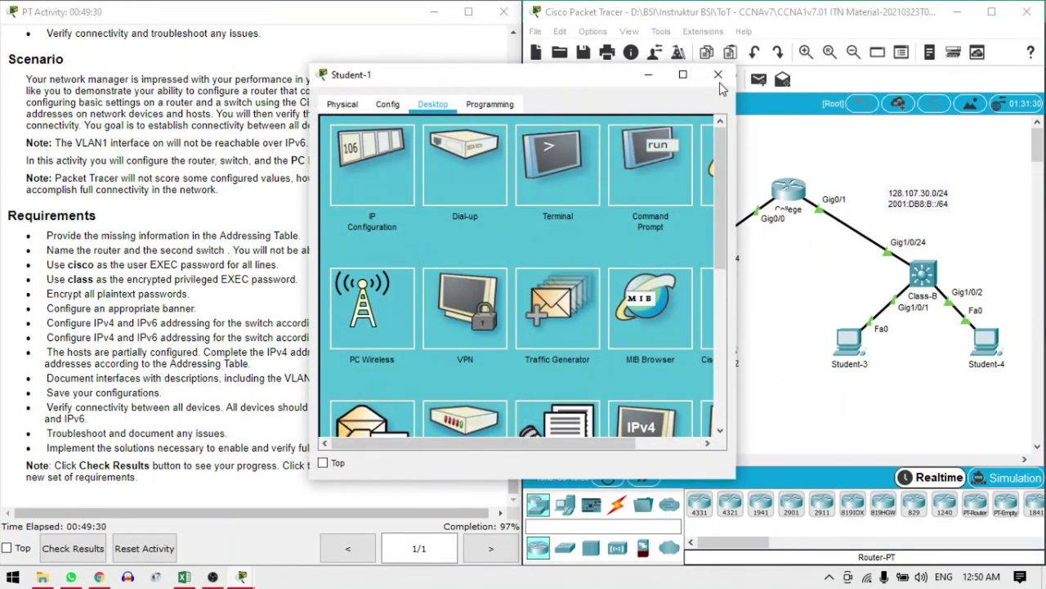
Copy Student-3's IPv4 address from its IP Configuration
{"action": "left_click", "coordinate": [717, 75]}
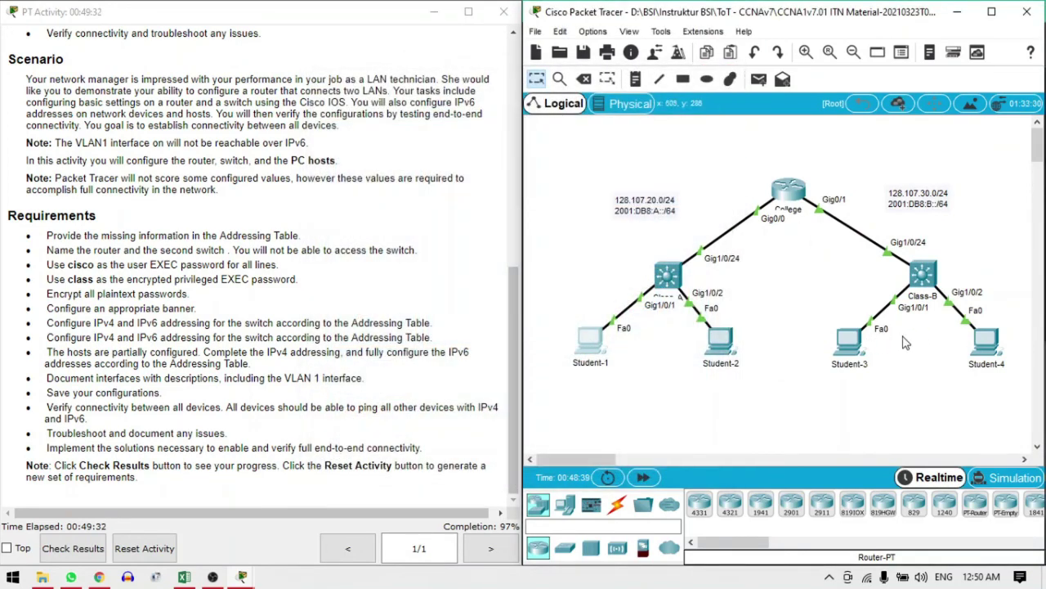
{"action": "left_click", "coordinate": [850, 353]}
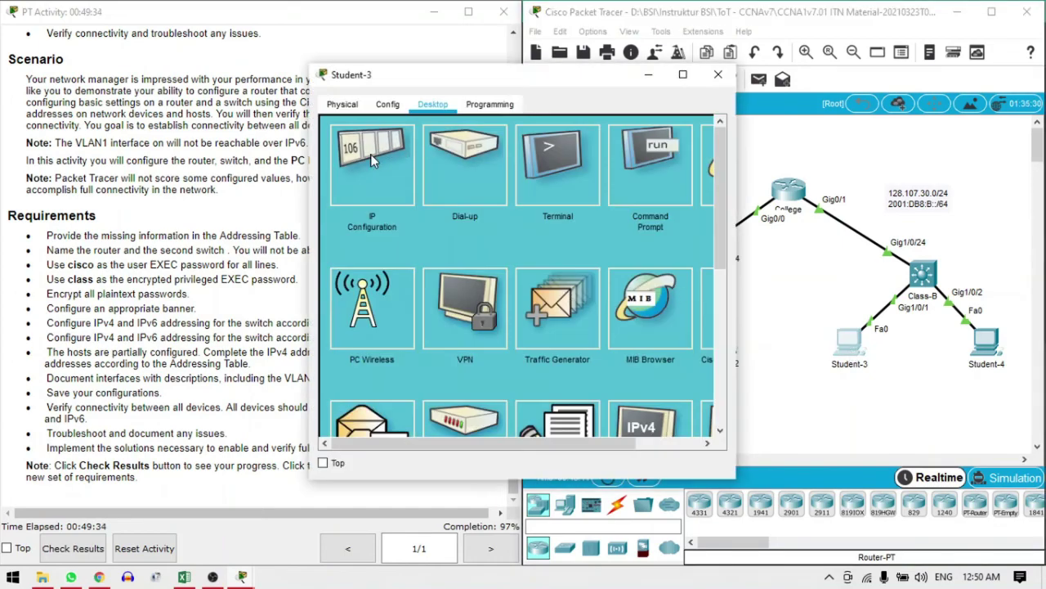
{"action": "left_click", "coordinate": [373, 160]}
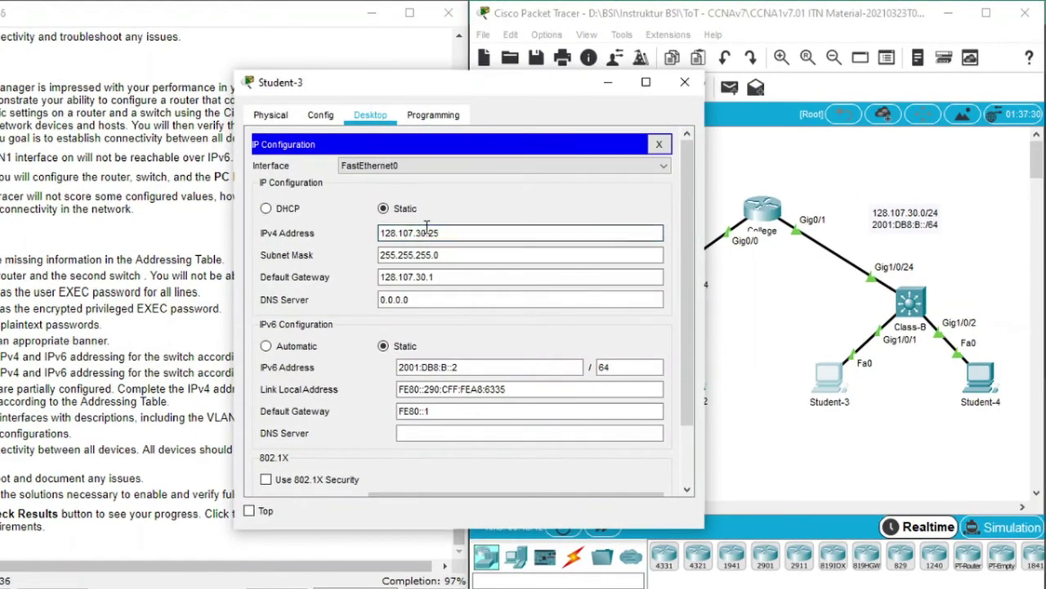
{"action": "left_click_drag", "start_coordinate": [441, 233], "coordinate": [380, 233]}
{"action": "right_click", "coordinate": [393, 232]}
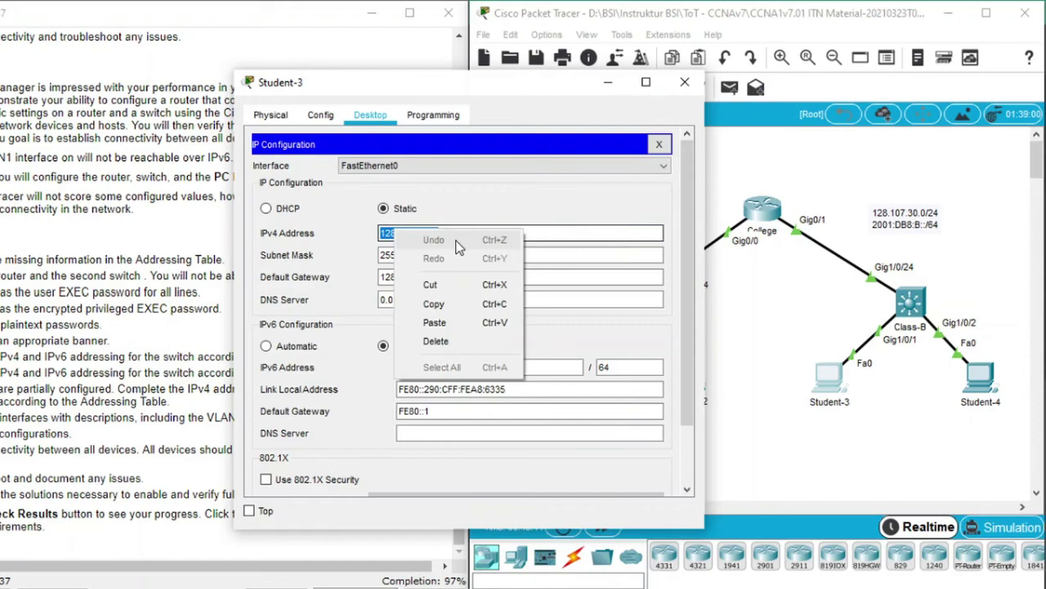
{"action": "left_click", "coordinate": [436, 303]}
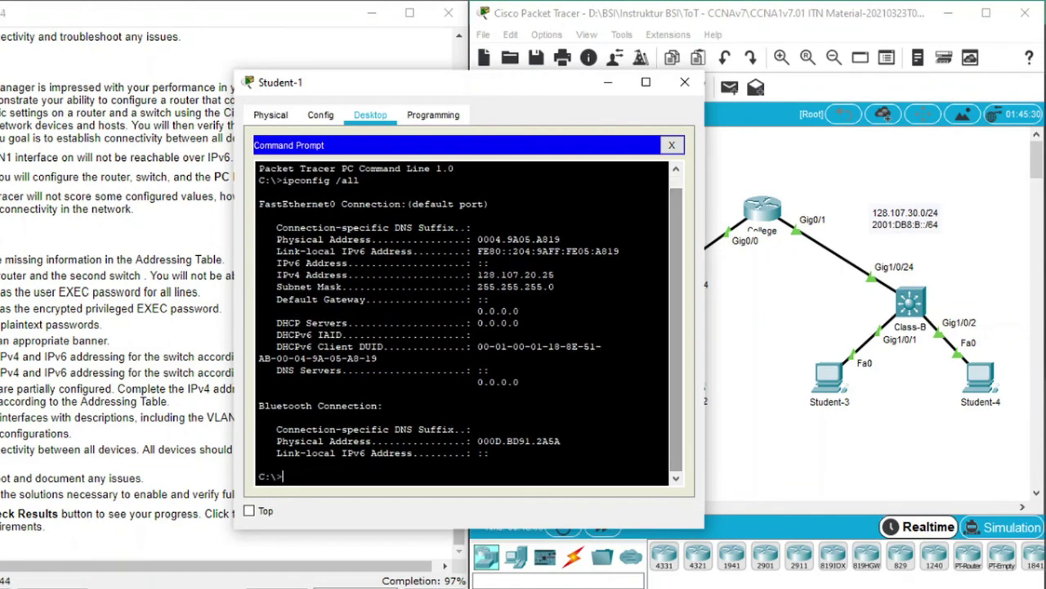
From Student-1's Command Prompt, ping 128.107.30.25
{"action": "type", "text": "ping"}
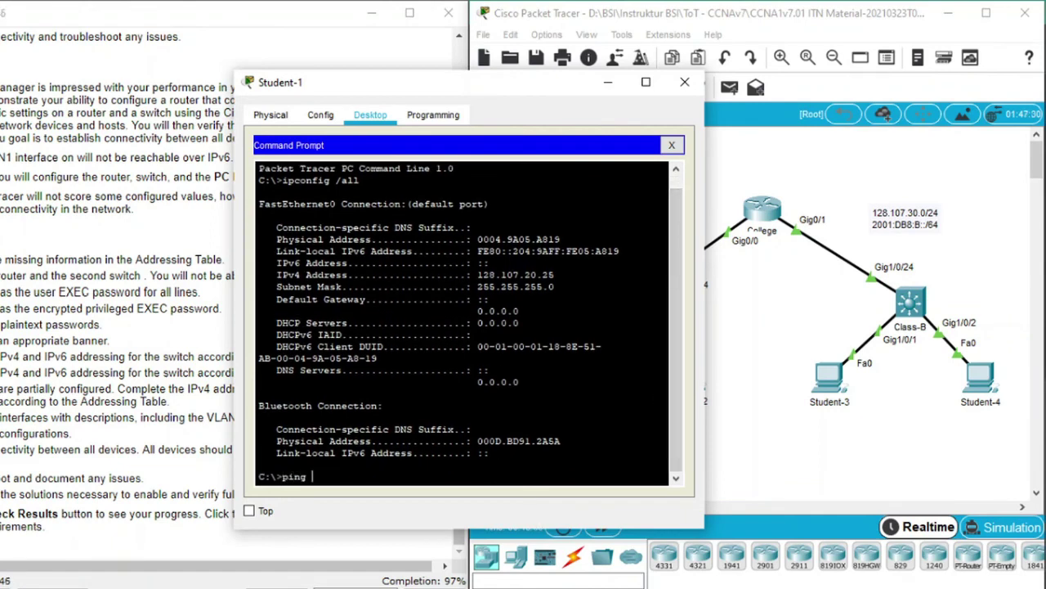
{"action": "right_click", "coordinate": [347, 481]}
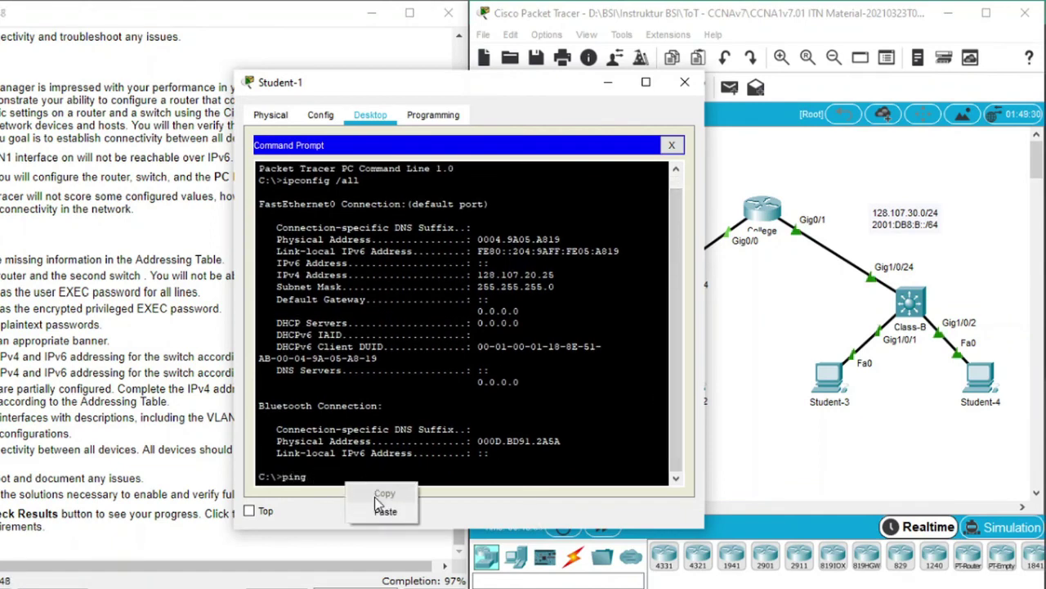
{"action": "left_click", "coordinate": [378, 514]}
{"action": "key", "text": "Return"}
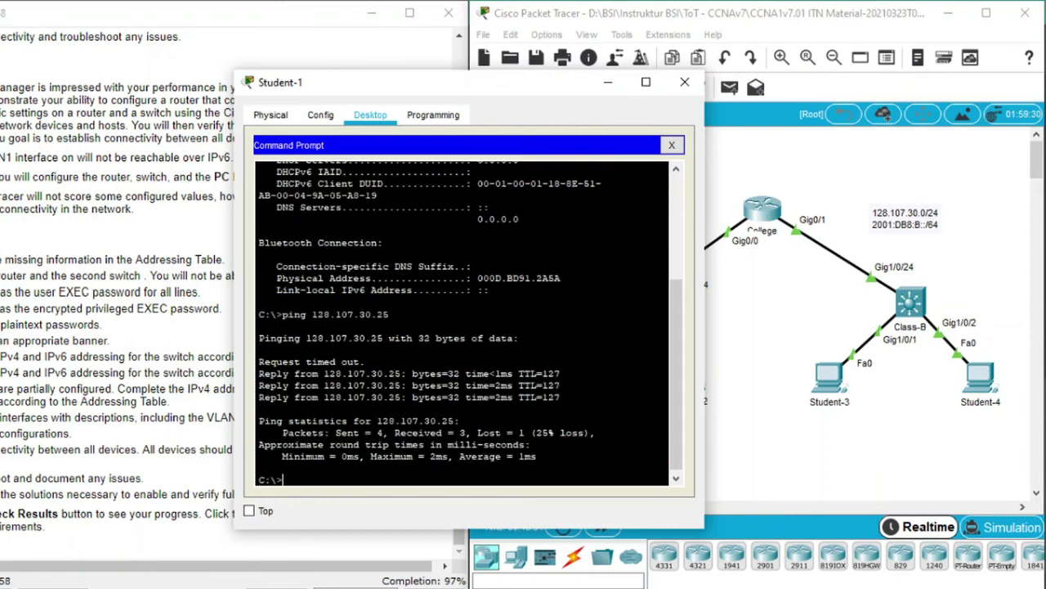
{"action": "left_click", "coordinate": [839, 384]}
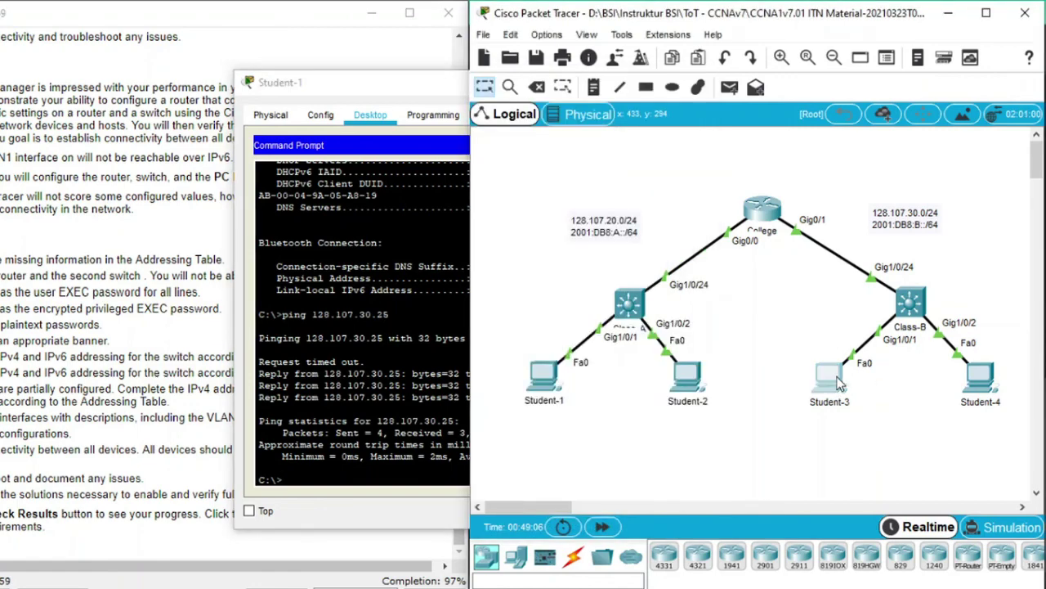
Copy Student-3's IPv6 address 2001:DB8:B::2 from its IP Configuration
{"action": "left_click", "coordinate": [840, 385]}
{"action": "left_click", "coordinate": [341, 227]}
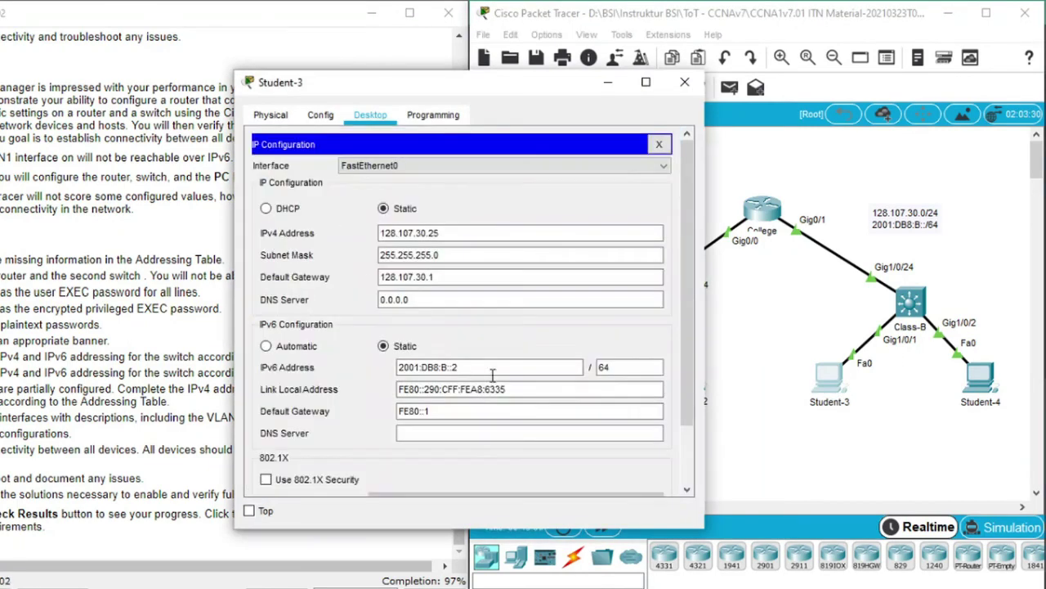
{"action": "left_click_drag", "start_coordinate": [481, 367], "coordinate": [383, 367]}
{"action": "right_click", "coordinate": [433, 370]}
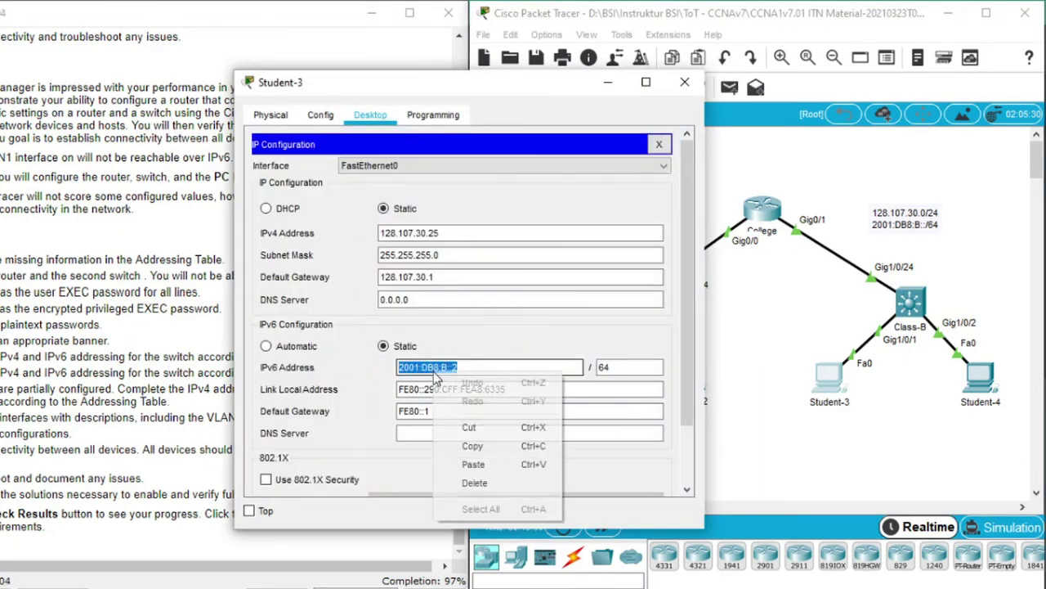
{"action": "left_click", "coordinate": [474, 442]}
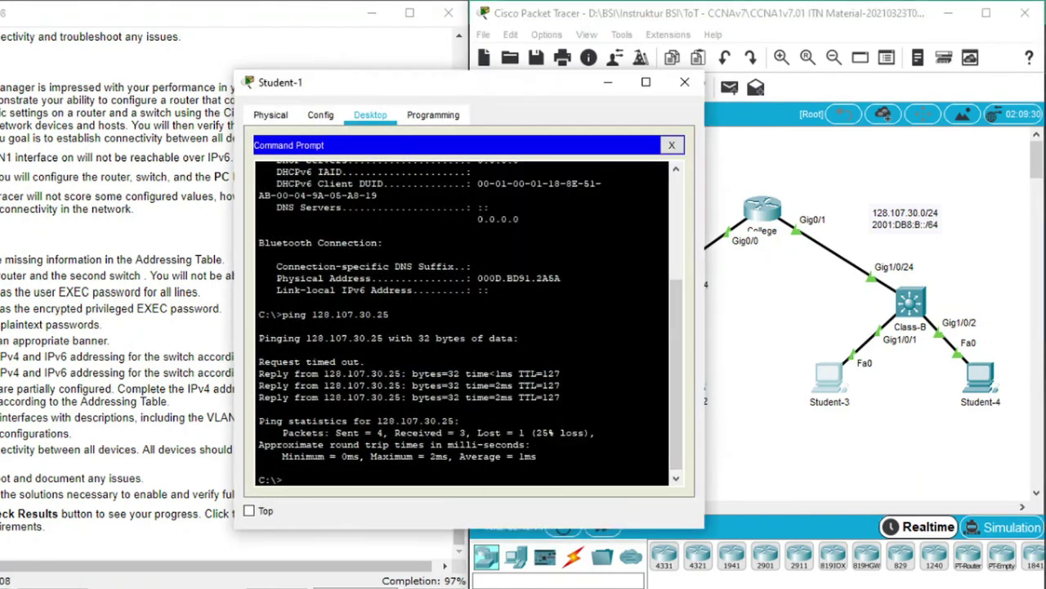
Ping 2001:DB8:B::2 from Student-1 and abort it when it times out
{"action": "type", "text": "ping"}
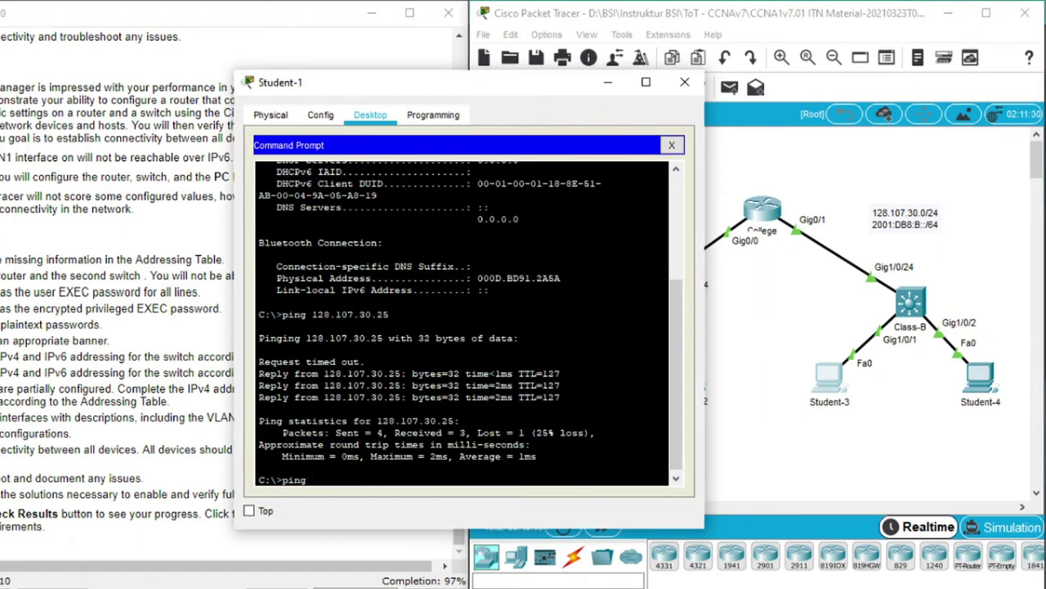
{"action": "right_click", "coordinate": [335, 477]}
{"action": "left_click", "coordinate": [362, 508]}
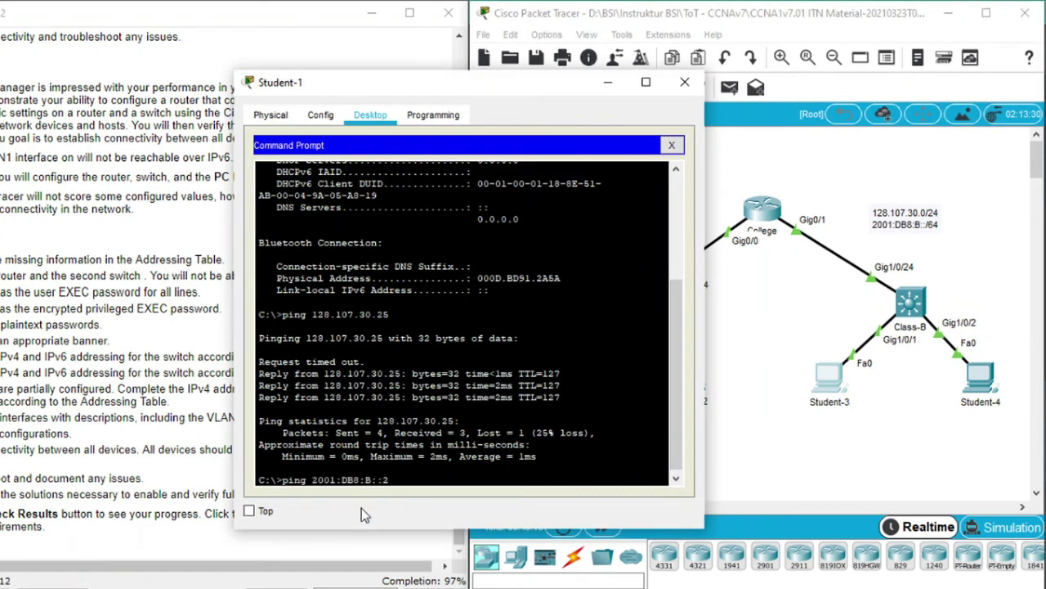
{"action": "key", "text": "Return"}
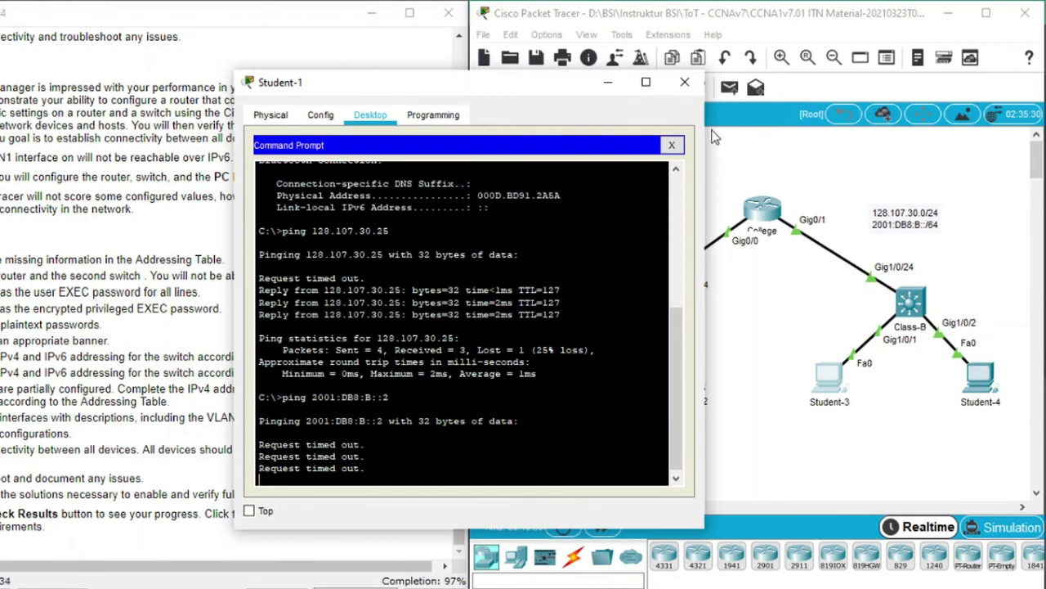
{"action": "key", "text": "ctrl+c"}
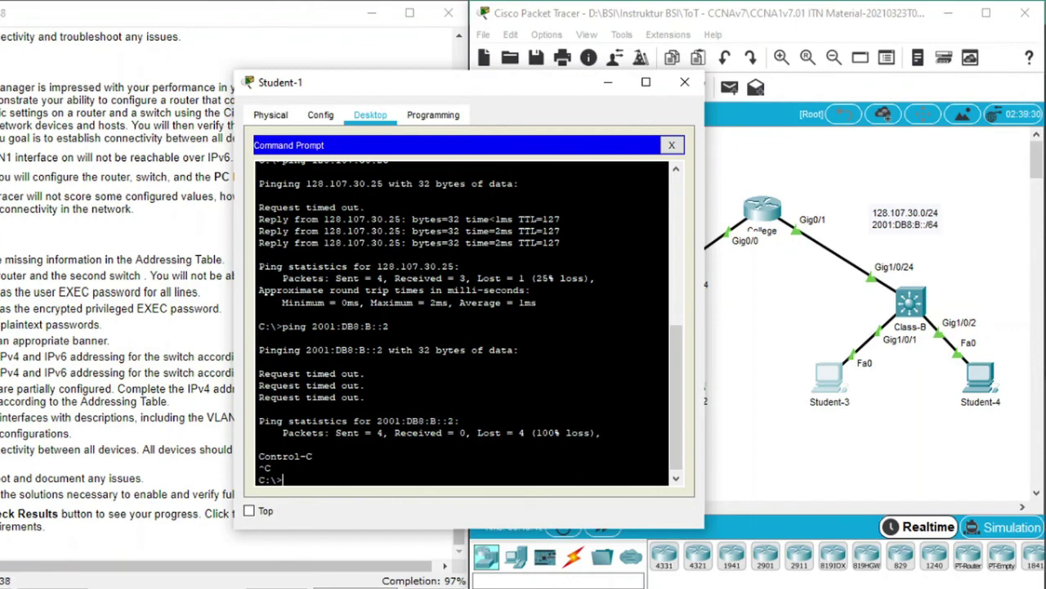
Ping Student-4 at 128.107.30.30 from Student-1
{"action": "key", "text": "Up"}
{"action": "key", "text": "Up"}
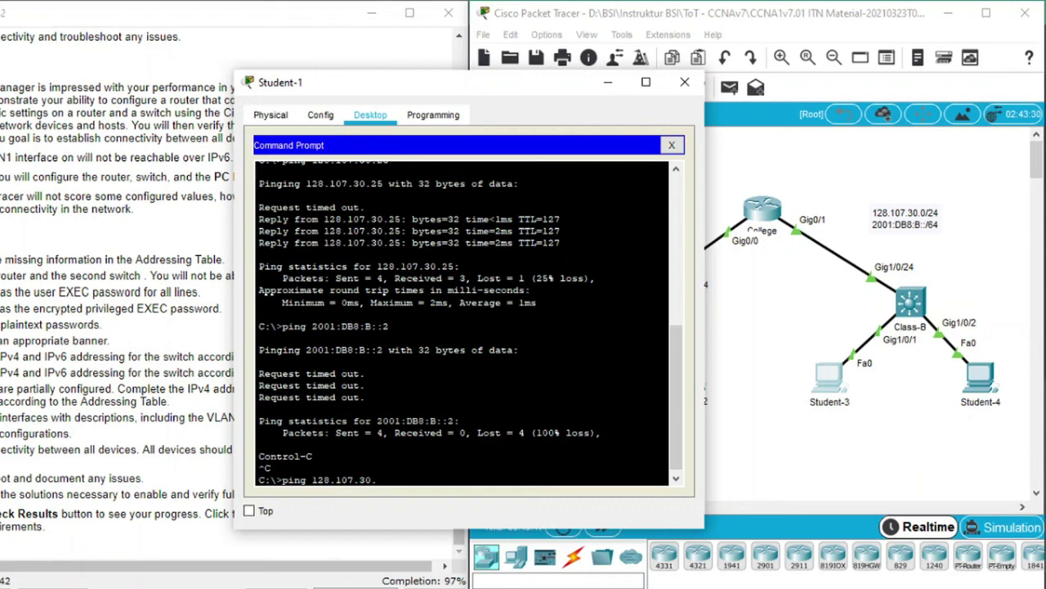
{"action": "type", "text": "30"}
{"action": "key", "text": "Return"}
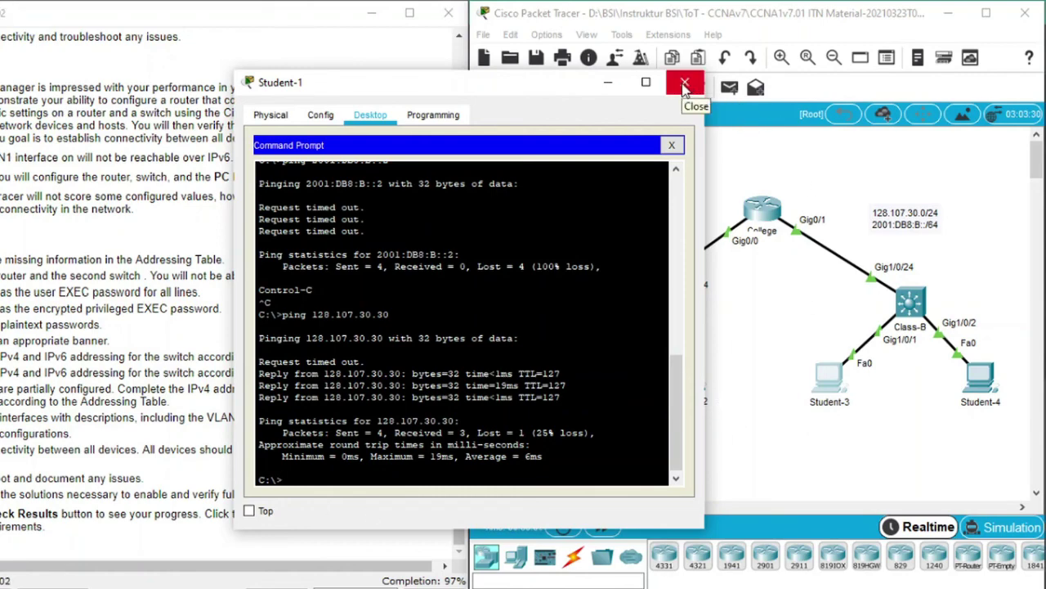
In the College router's global configuration mode, enter ipv6 unicast-routing
{"action": "left_click", "coordinate": [685, 87]}
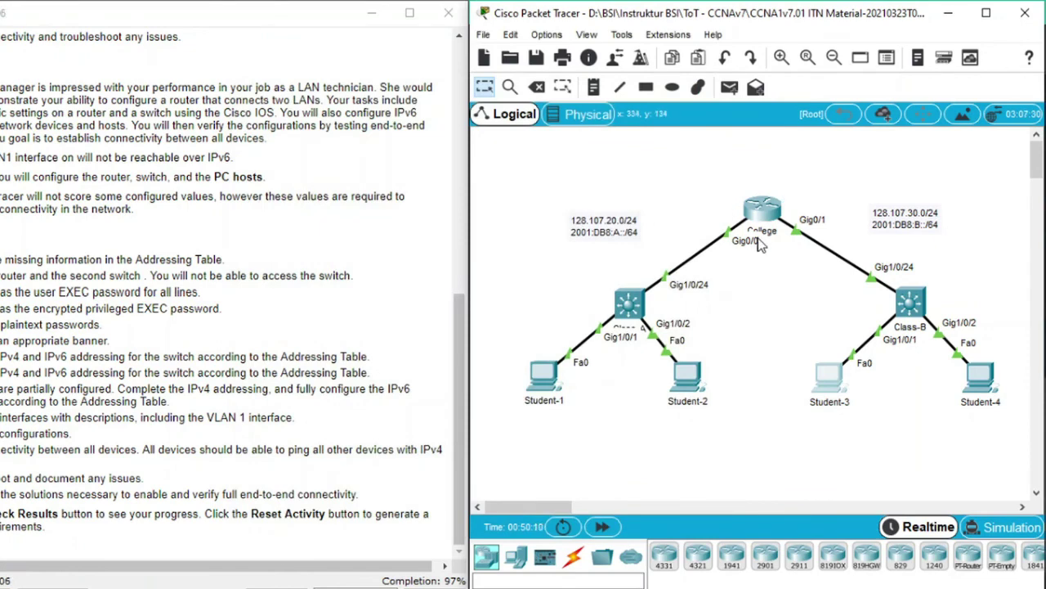
{"action": "left_click", "coordinate": [763, 214]}
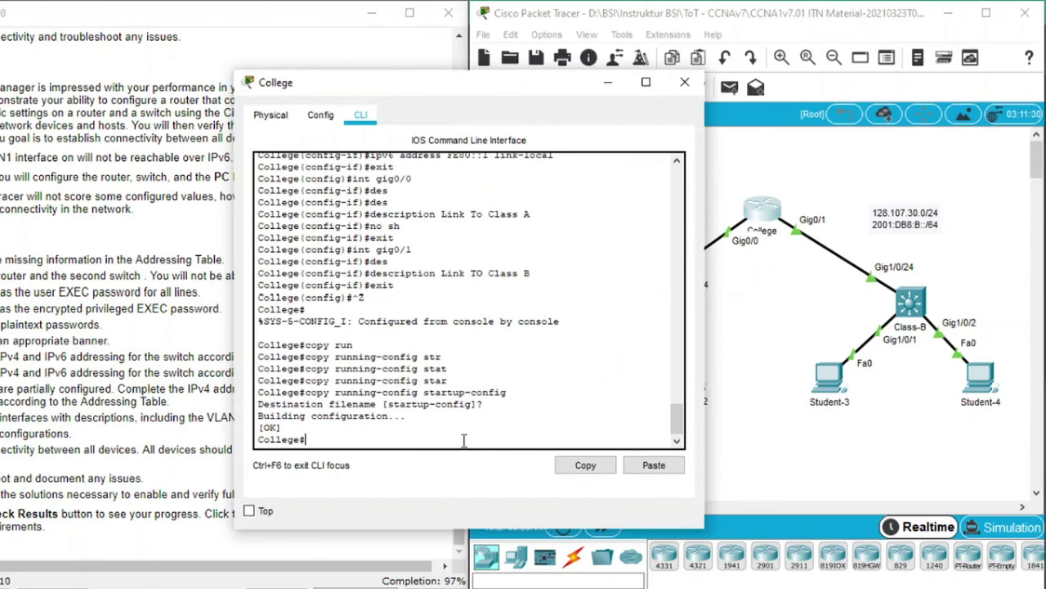
{"action": "type", "text": "conf "}
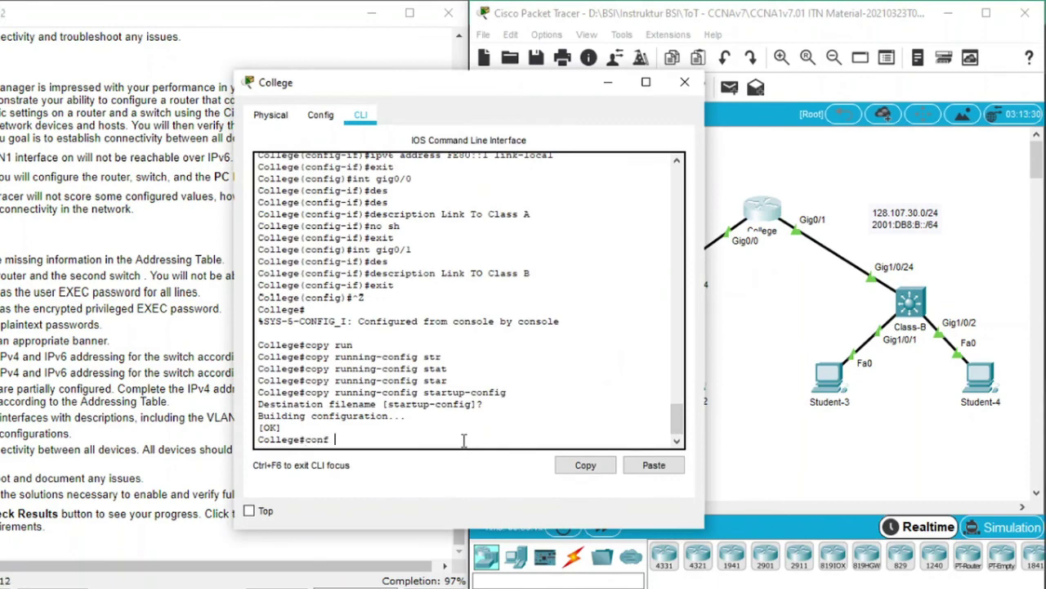
{"action": "type", "text": "t"}
{"action": "key", "text": "Tab"}
{"action": "key", "text": "Return"}
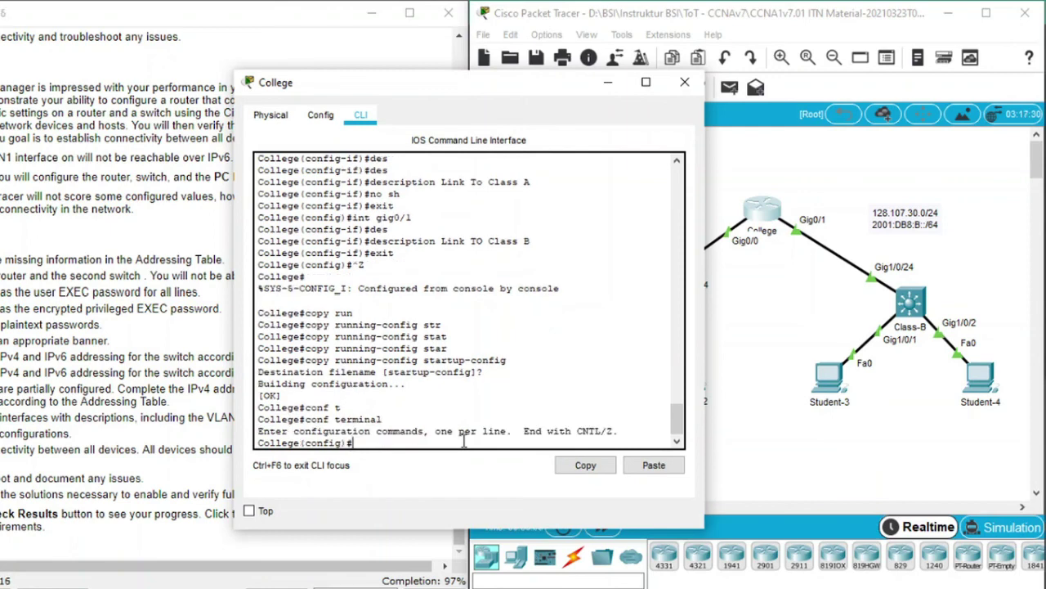
{"action": "type", "text": "ipv6 un"}
{"action": "key", "text": "Tab"}
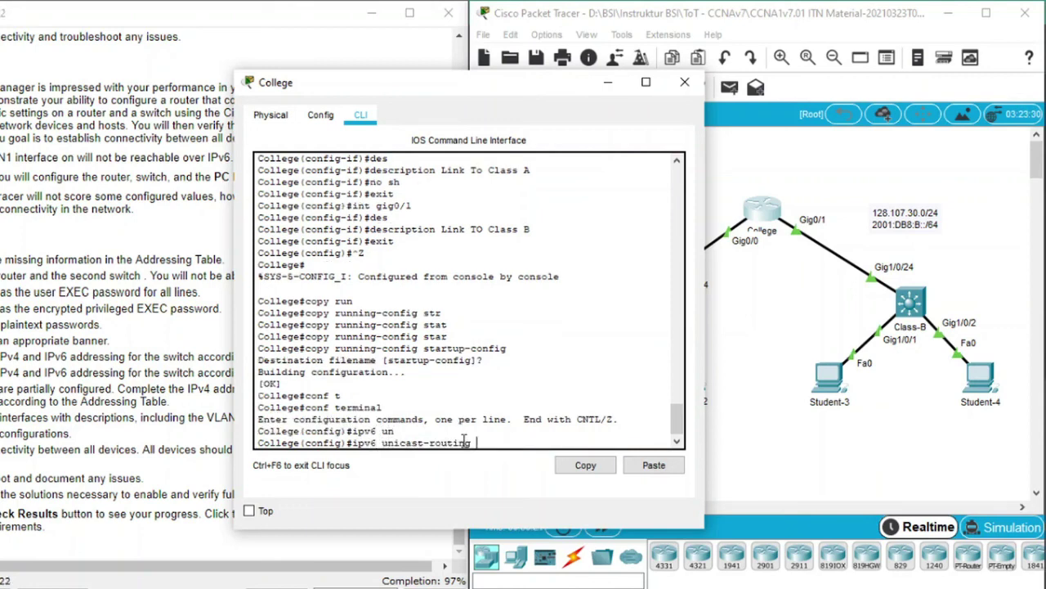
{"action": "key", "text": "Return"}
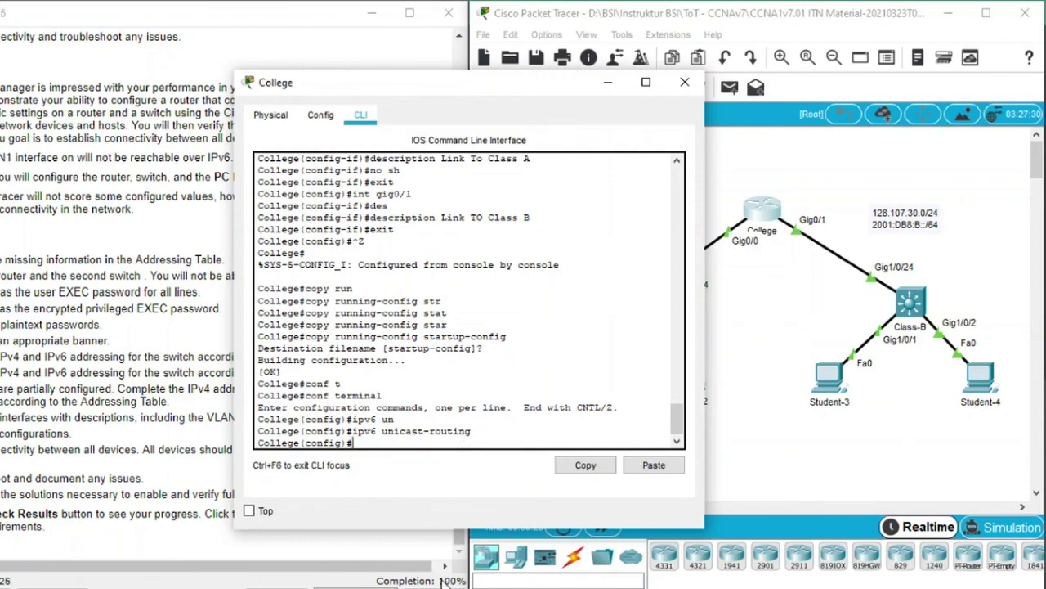
{"action": "left_click", "coordinate": [684, 82]}
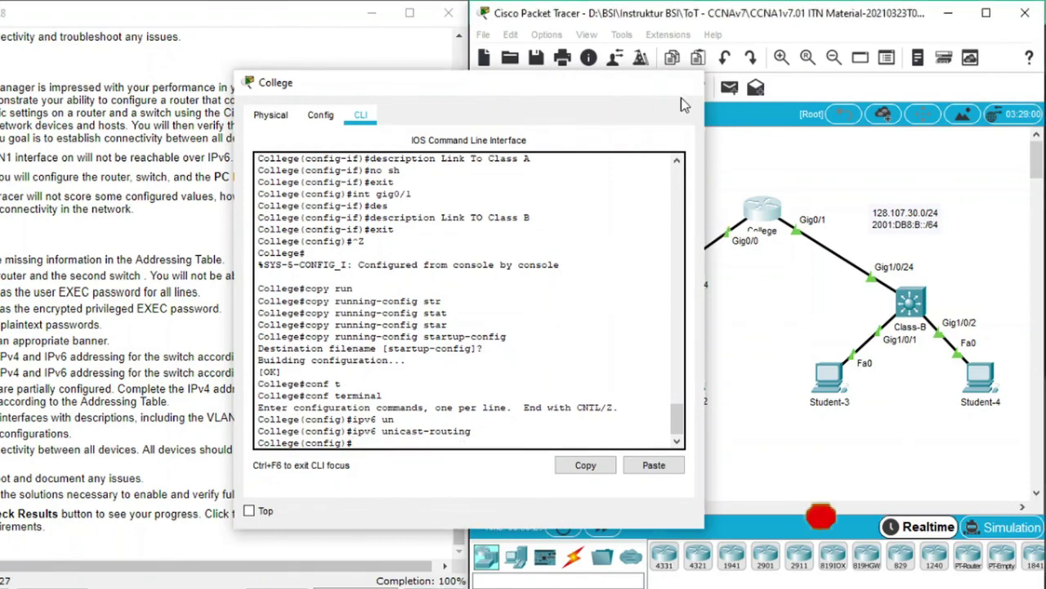
Rerun the IPv6 ping to 2001:DB8:B::2 from Student-1's Command Prompt
{"action": "left_click", "coordinate": [542, 374]}
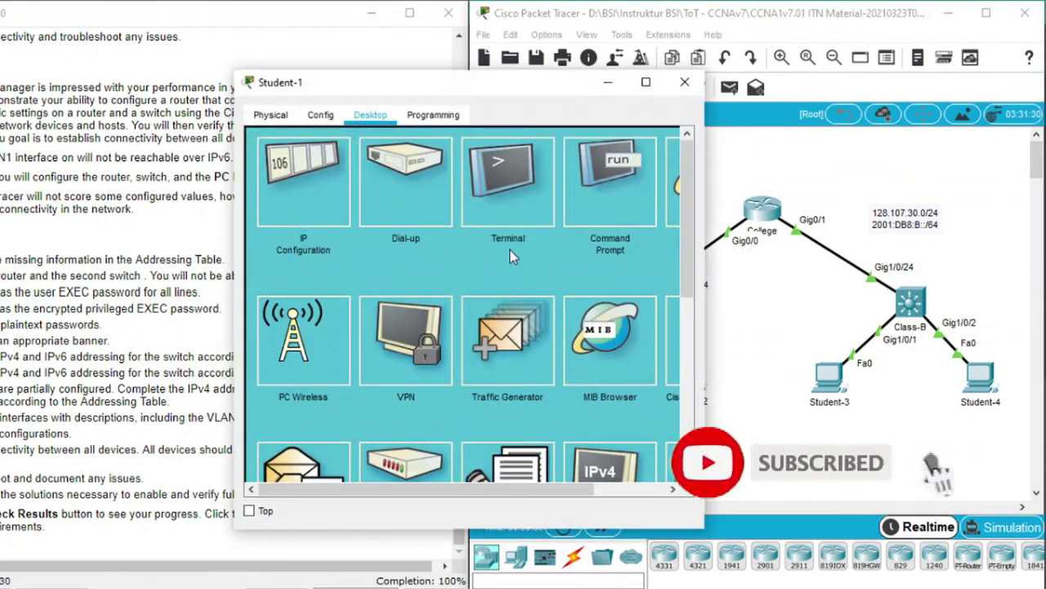
{"action": "left_click", "coordinate": [622, 177]}
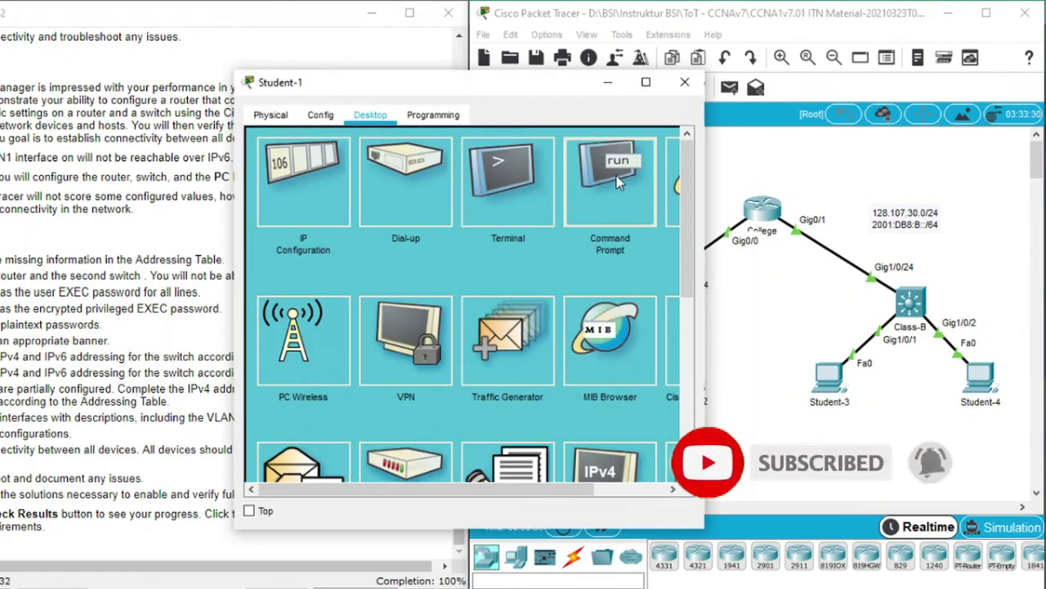
{"action": "left_click_drag", "start_coordinate": [671, 271], "coordinate": [625, 488]}
{"action": "key", "text": "Up"}
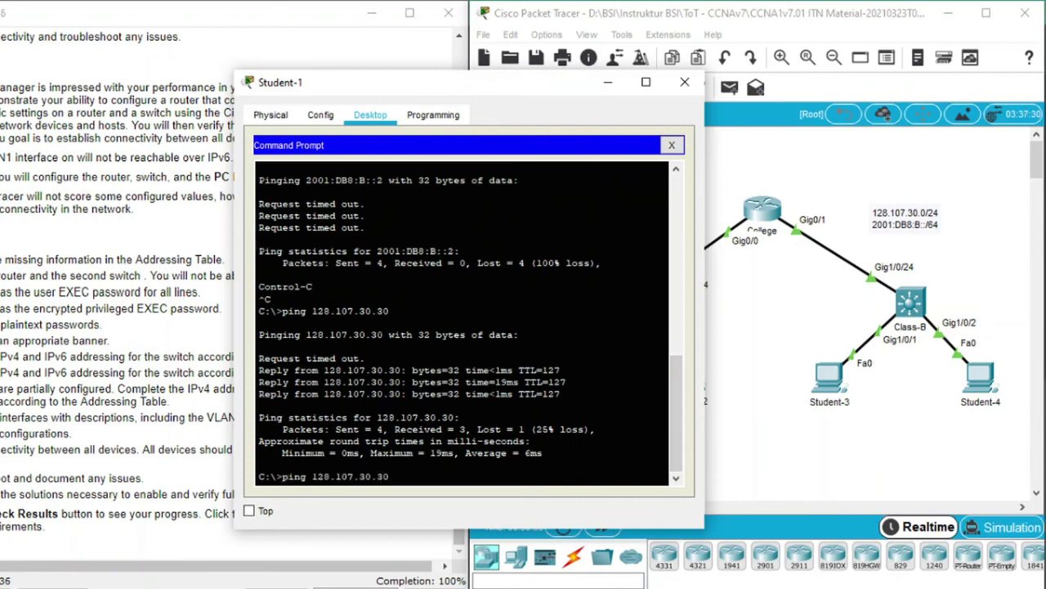
{"action": "key", "text": "Up"}
{"action": "key", "text": "Return"}
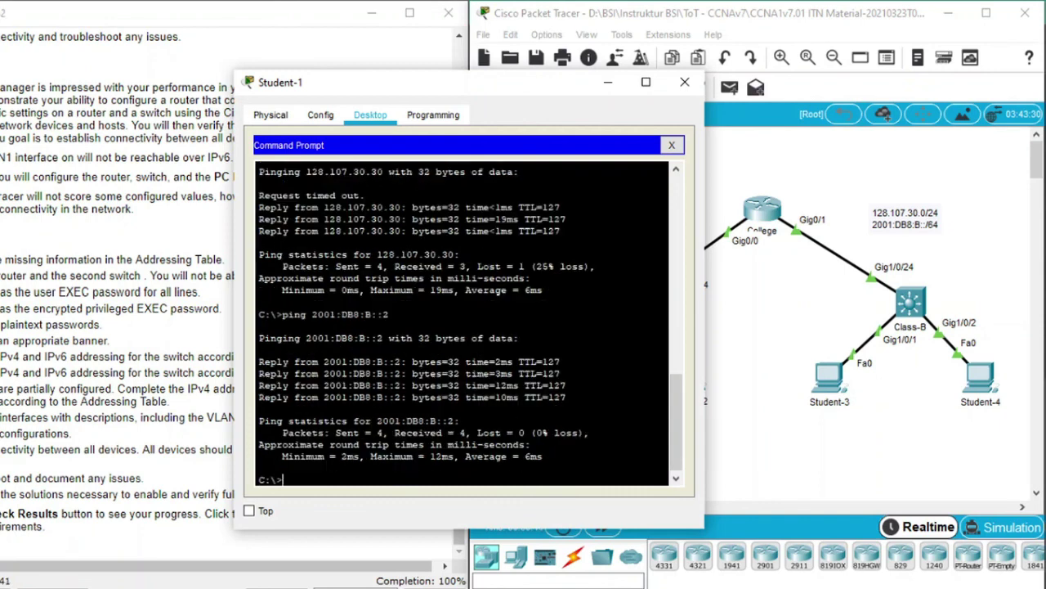
Ping 2001:DB8:B::3 from Student-1, then close the PC window
{"action": "key", "text": "Up"}
{"action": "key", "text": "BackSpace"}
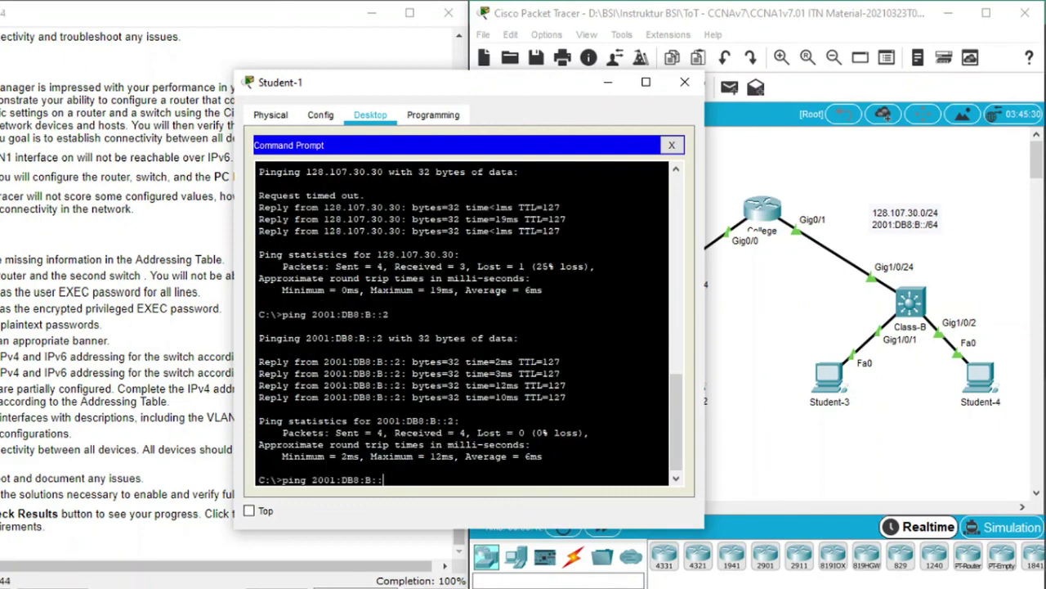
{"action": "type", "text": "3"}
{"action": "key", "text": "Return"}
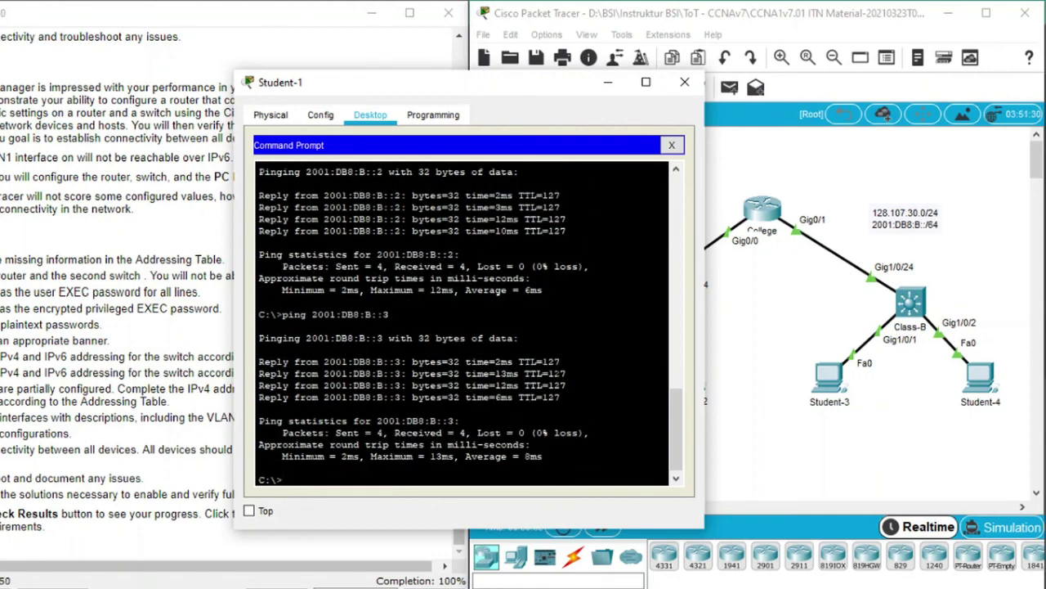
{"action": "left_click", "coordinate": [685, 85]}
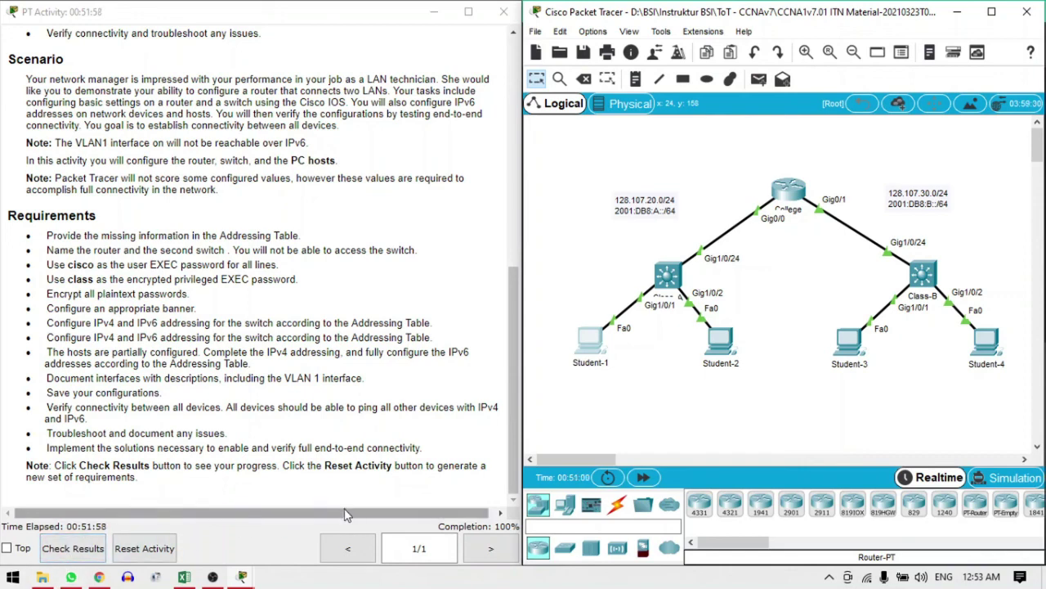
Review the 142/142 assessment items in Check Results, then enlarge the instructions and scroll to the Addressing Table
{"action": "left_click", "coordinate": [73, 549]}
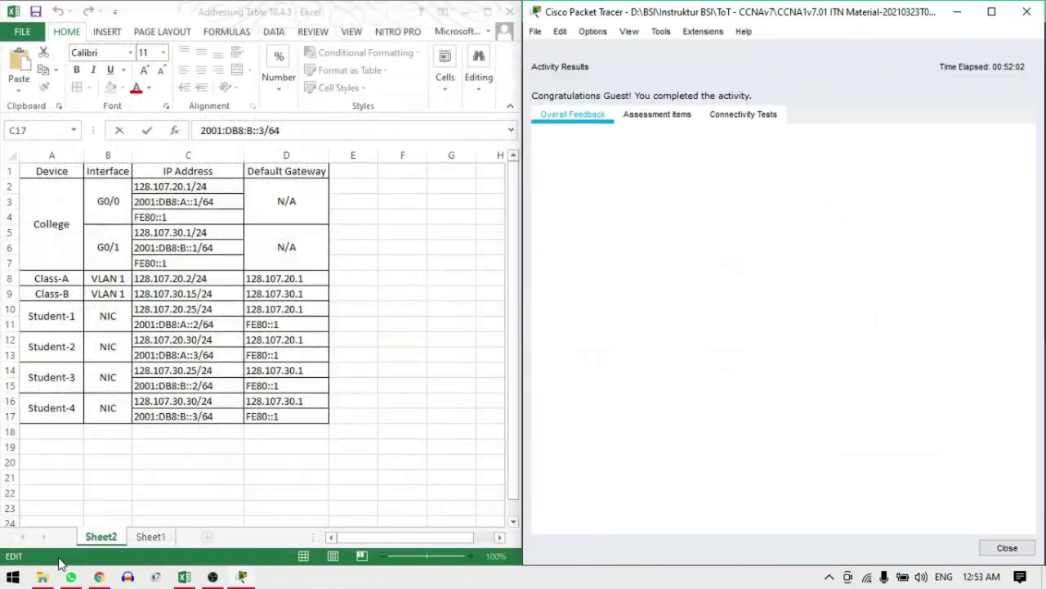
{"action": "left_click", "coordinate": [680, 117]}
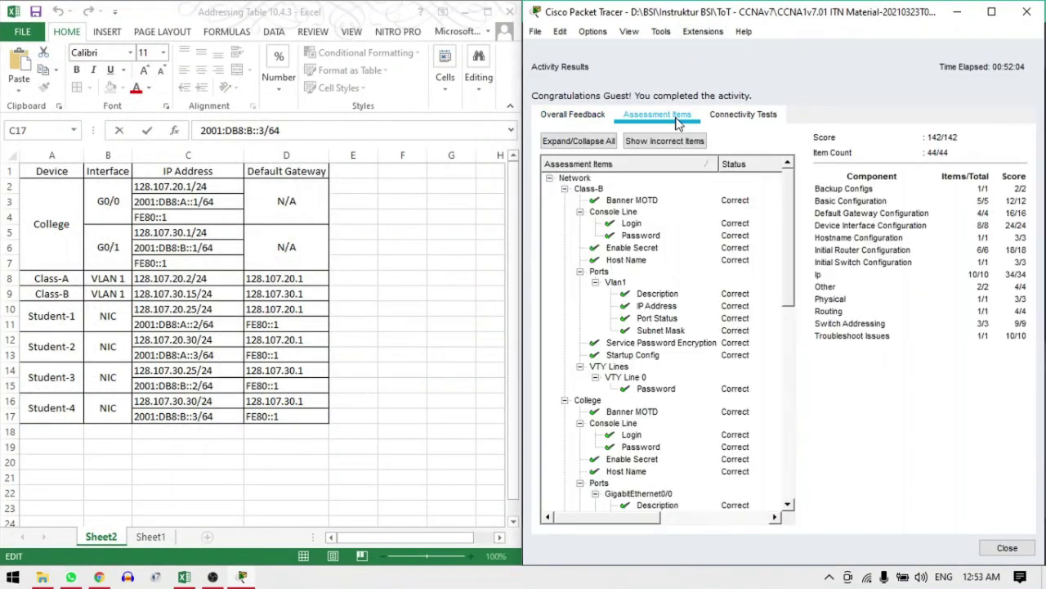
{"action": "left_click_drag", "start_coordinate": [789, 205], "coordinate": [813, 190]}
{"action": "left_click_drag", "start_coordinate": [792, 226], "coordinate": [760, 439]}
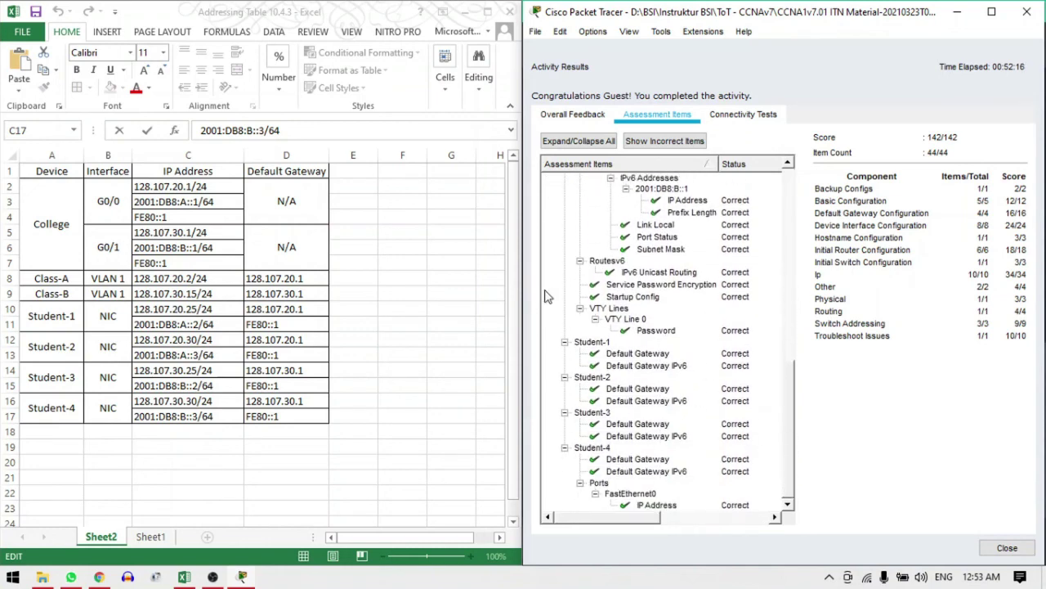
{"action": "left_click", "coordinate": [982, 541]}
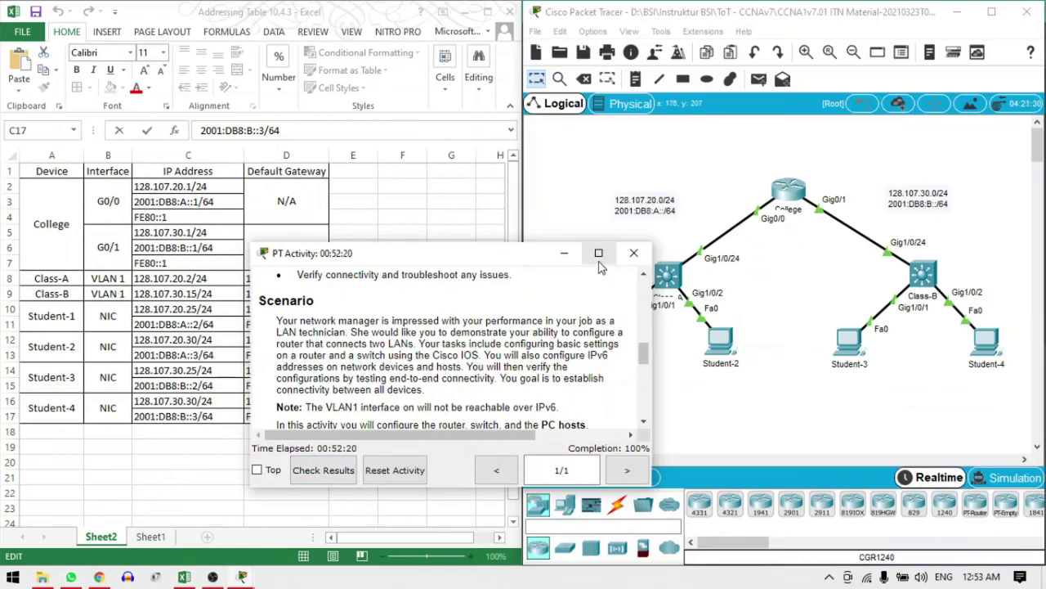
{"action": "key", "text": "super+Left"}
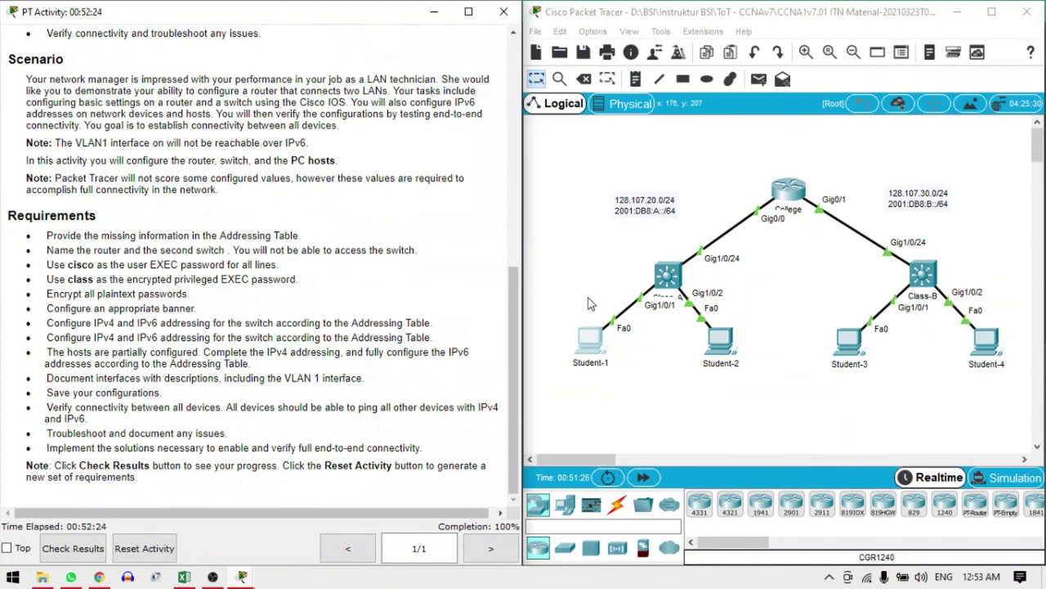
{"action": "left_click_drag", "start_coordinate": [514, 287], "coordinate": [589, 133]}
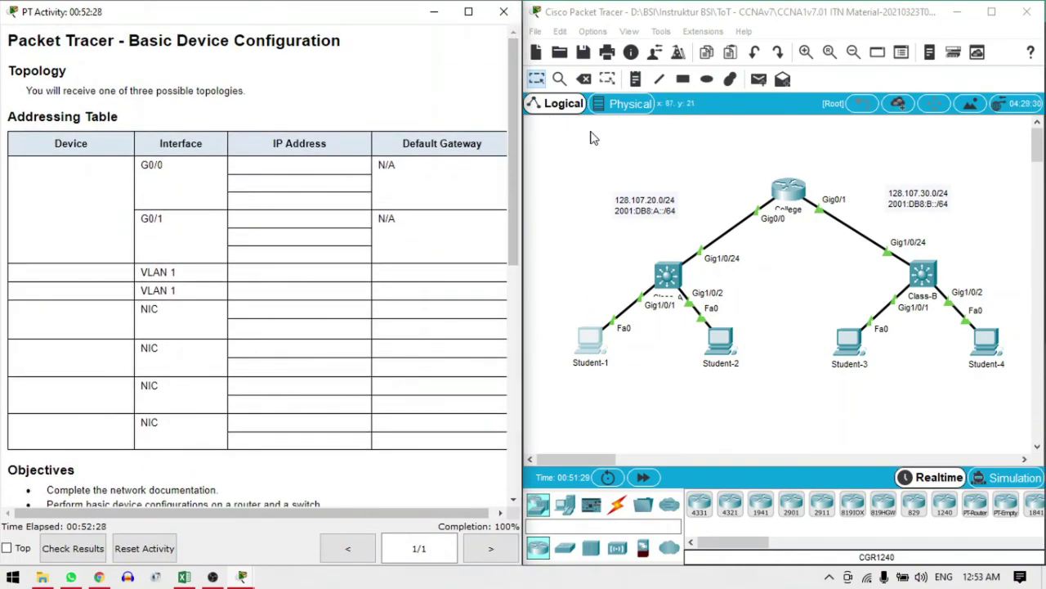